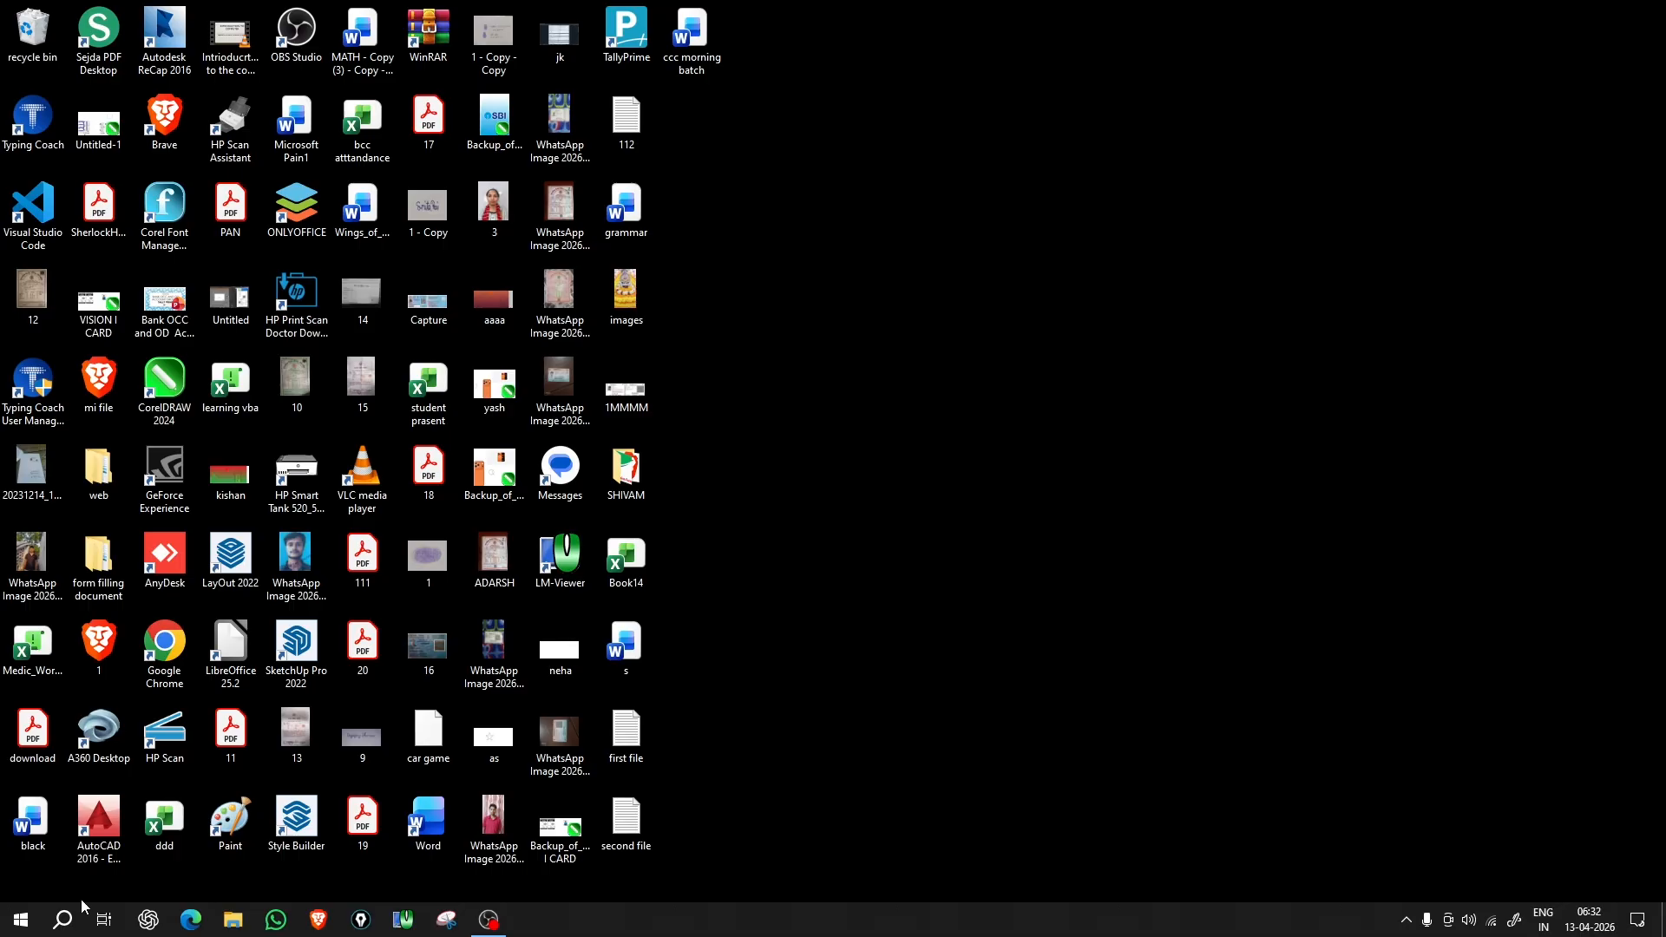
# Step: Launch Paint by replacing 'notepad' with 'mspaint' in the Run box
pyautogui.press('super+r')
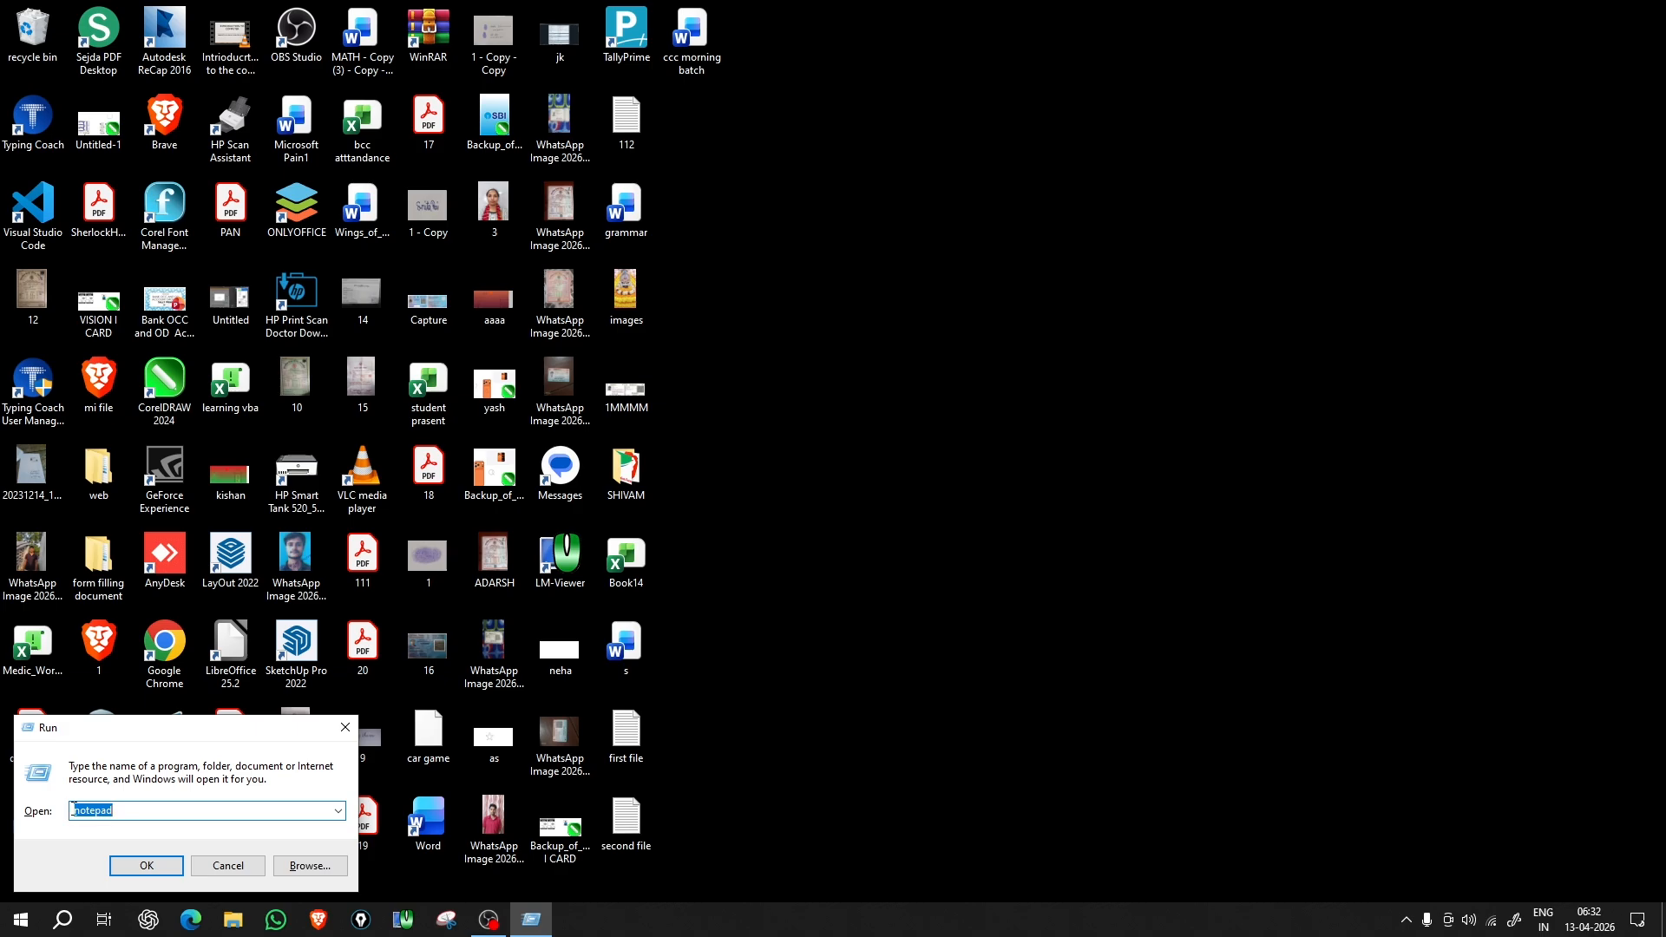
pyautogui.moveTo(126, 815); pyautogui.dragTo(73, 814)
pyautogui.press('BackSpace')
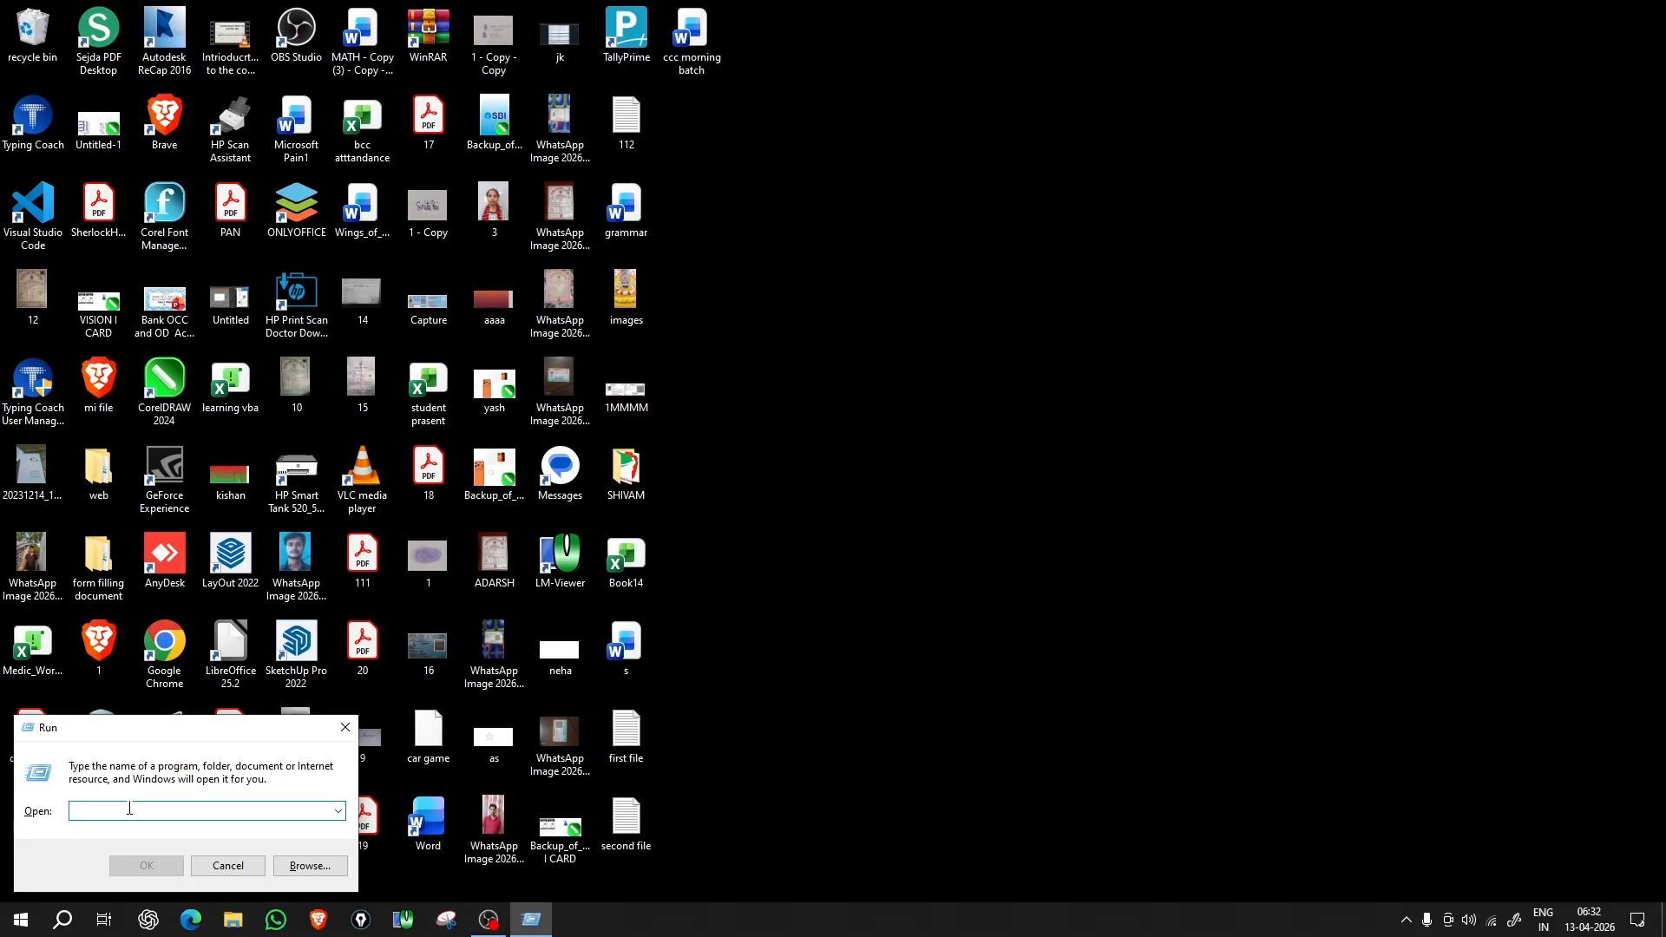
pyautogui.write('mspaint')
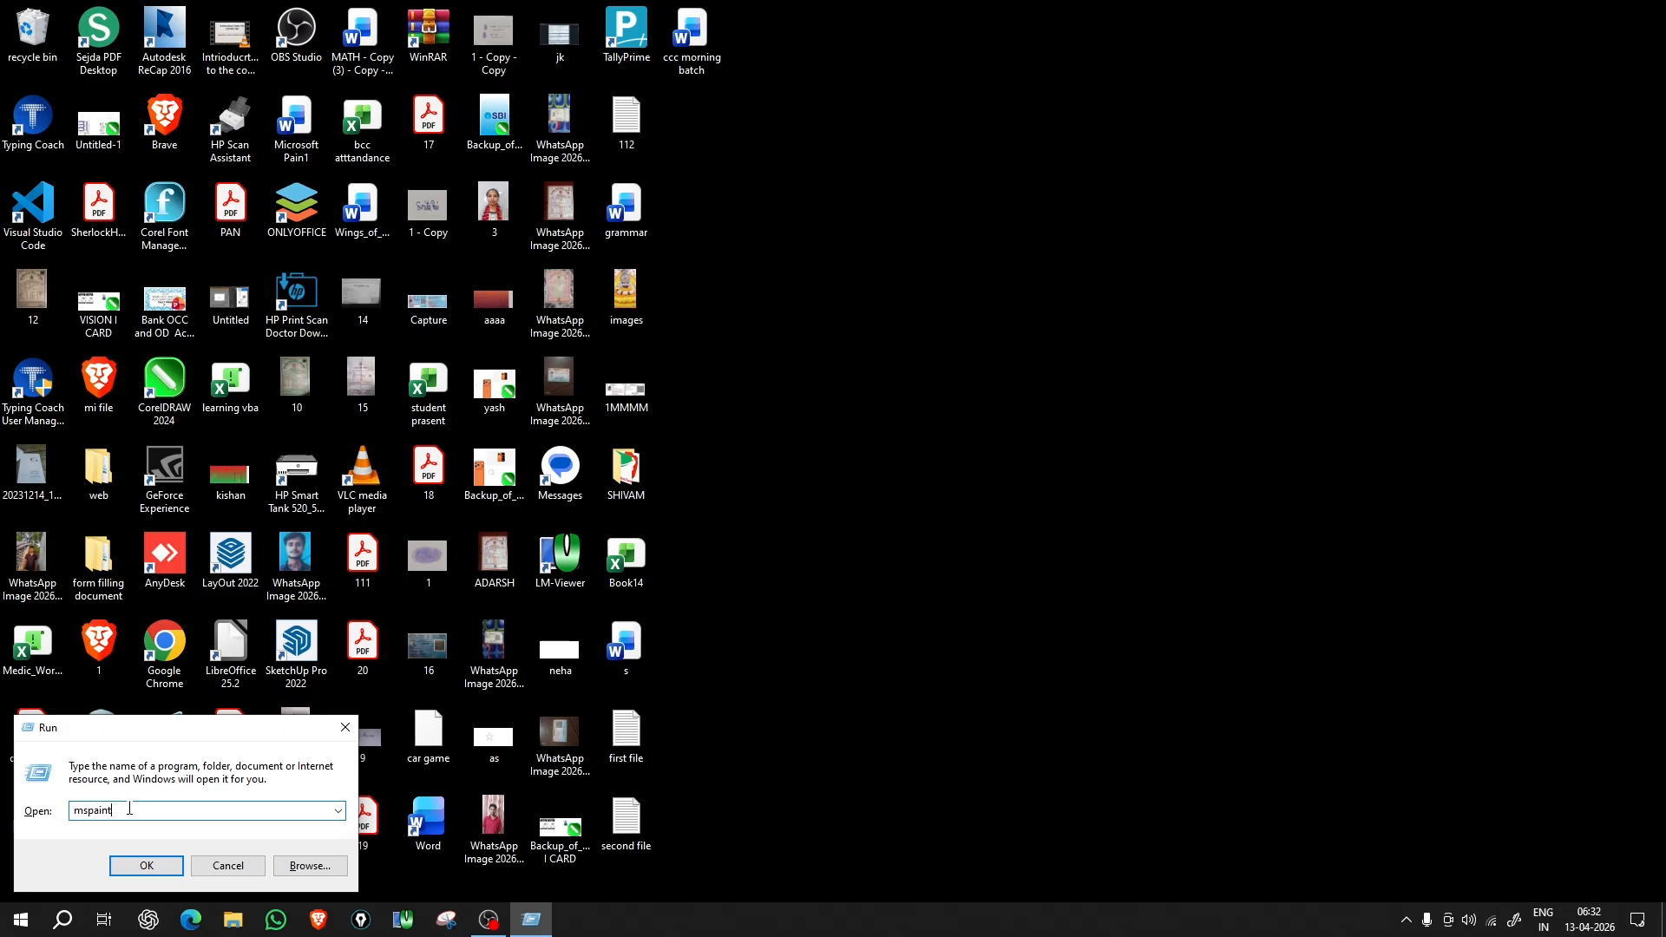
pyautogui.press('Return')
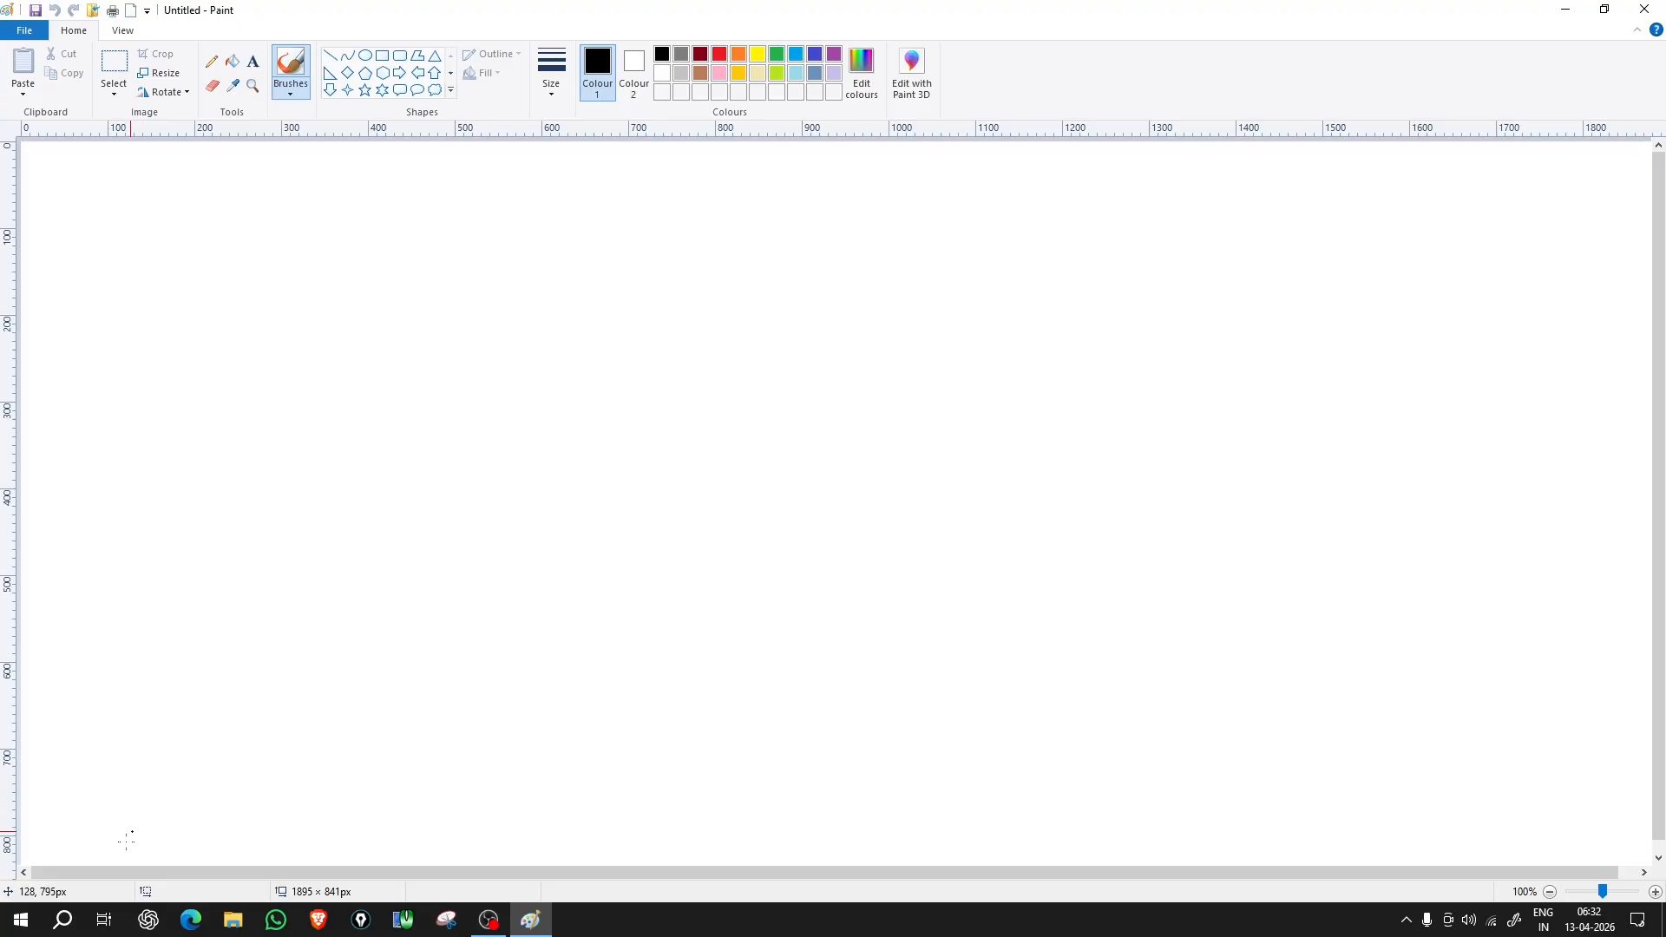
# Step: Find Paint under Start > Windows Accessories, then close the Untitled image with Don't Save
pyautogui.click(19, 928)
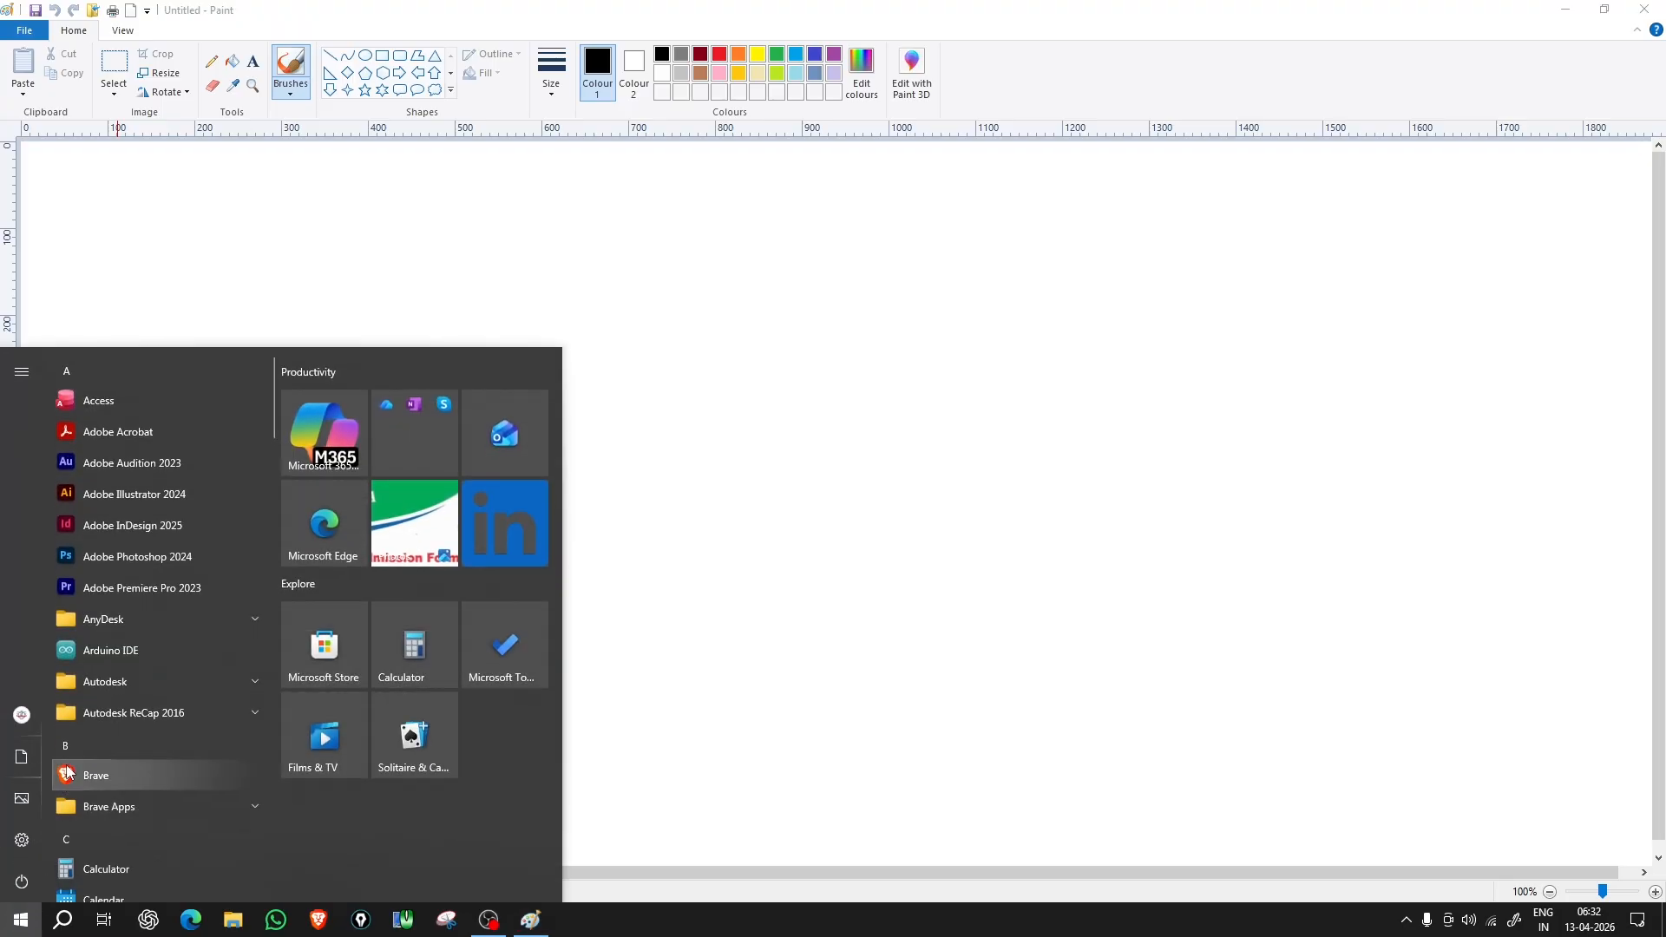
pyautogui.scroll(-5, 87, 766)
pyautogui.scroll(-20, 86, 765)
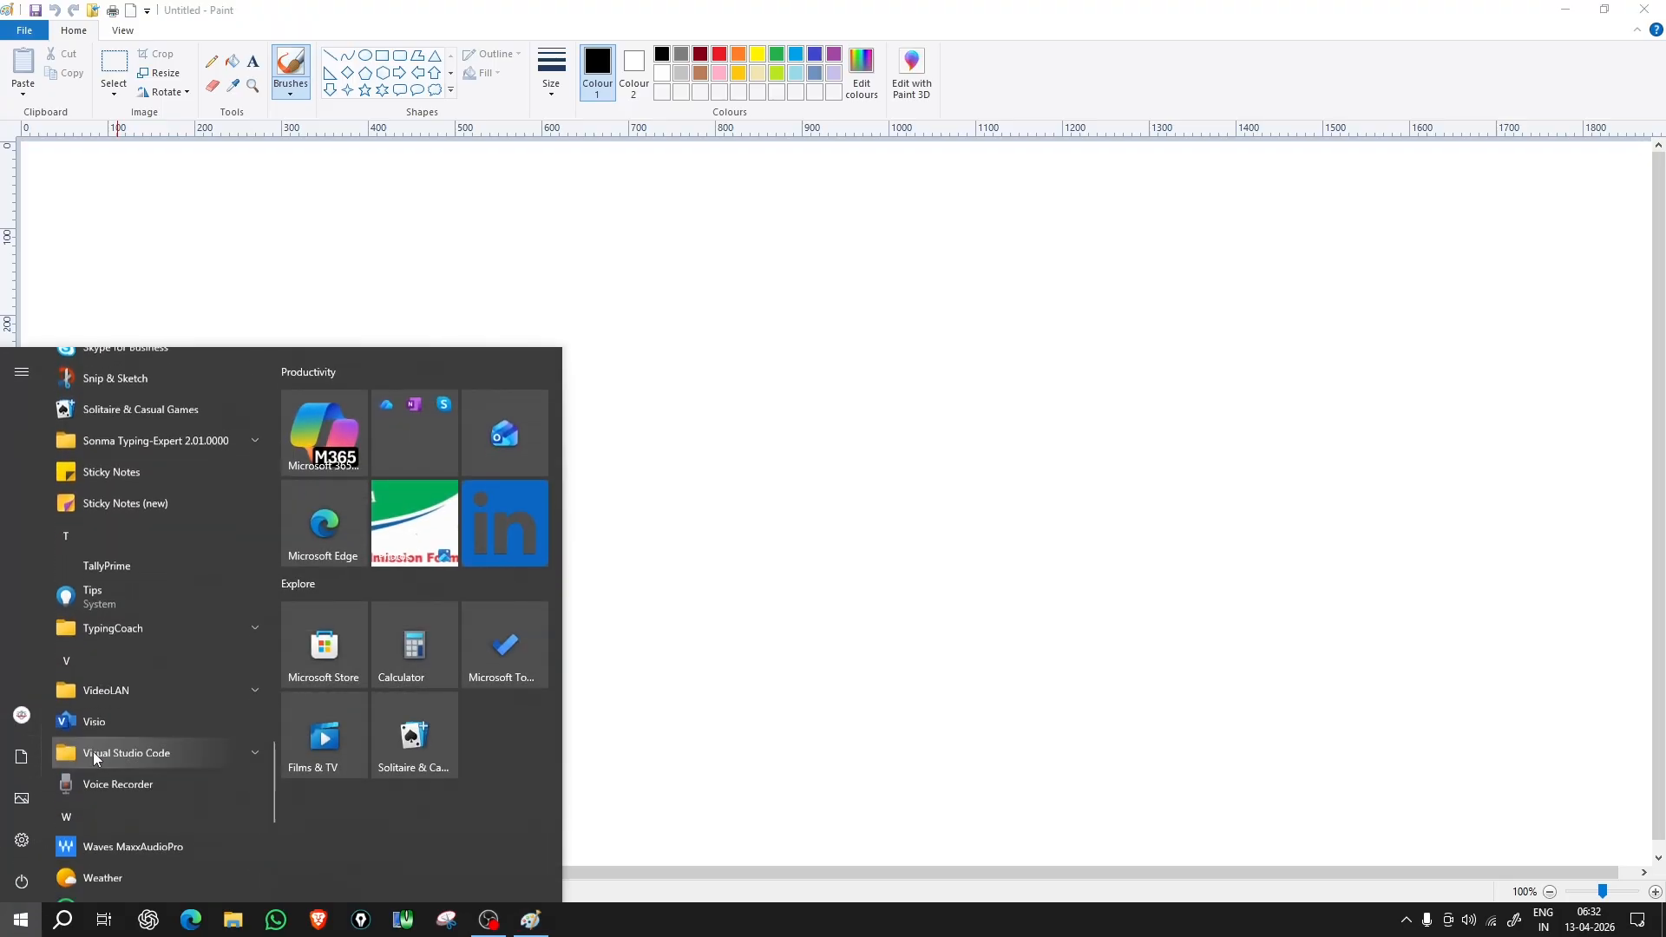
pyautogui.scroll(-3, 92, 749)
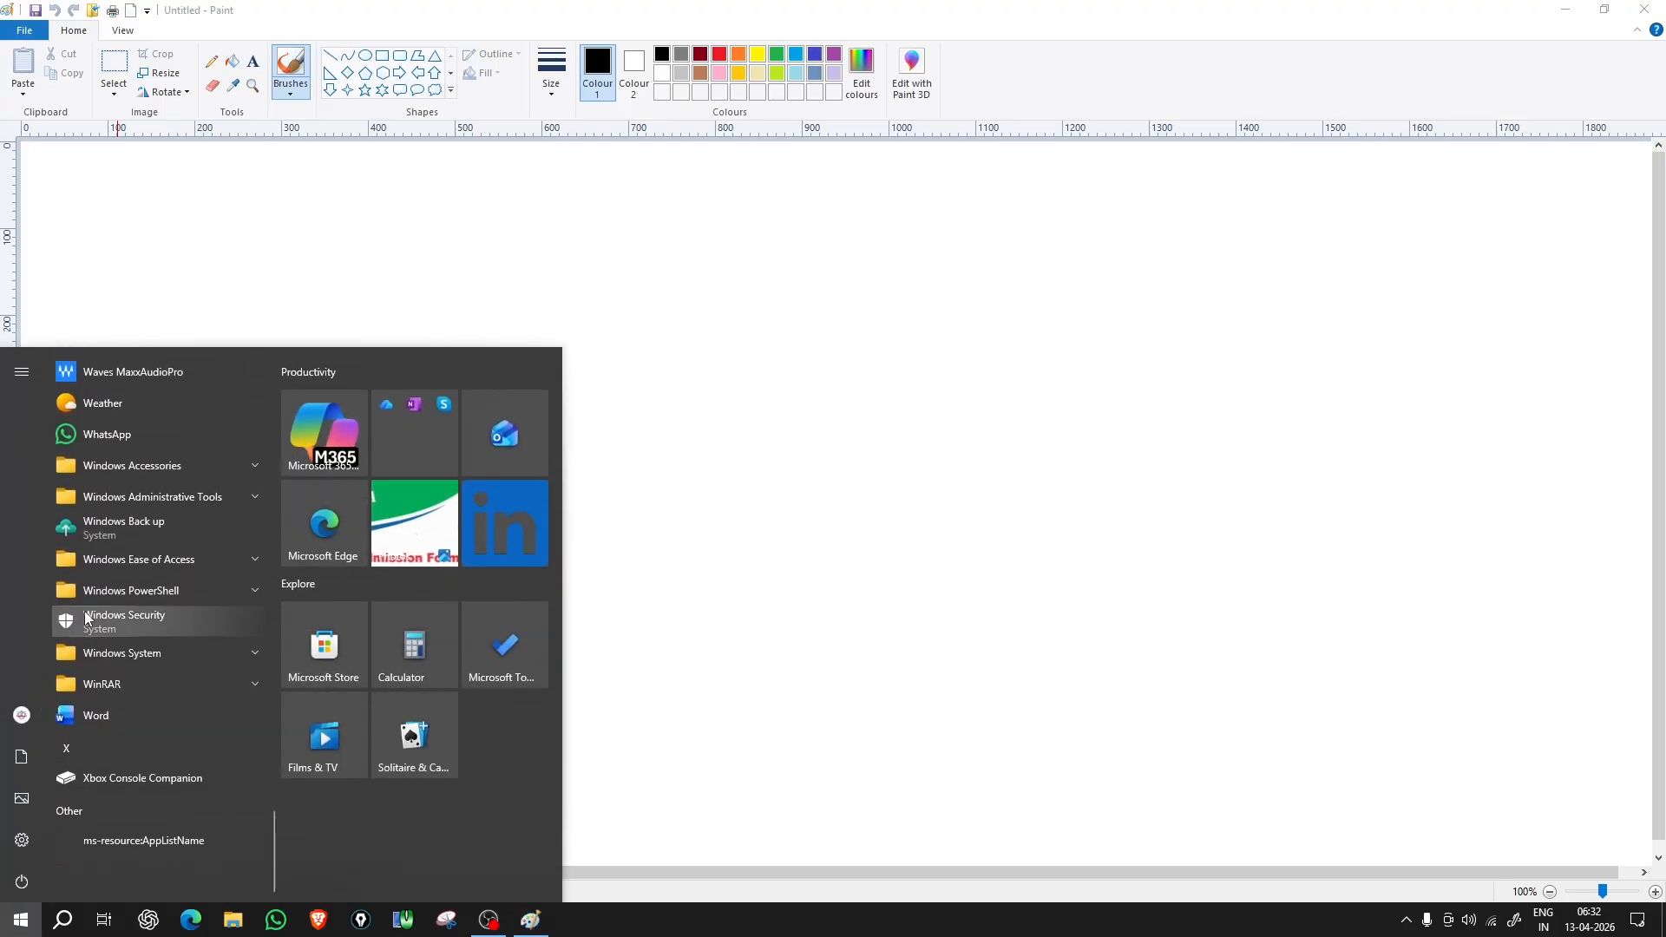
pyautogui.click(150, 477)
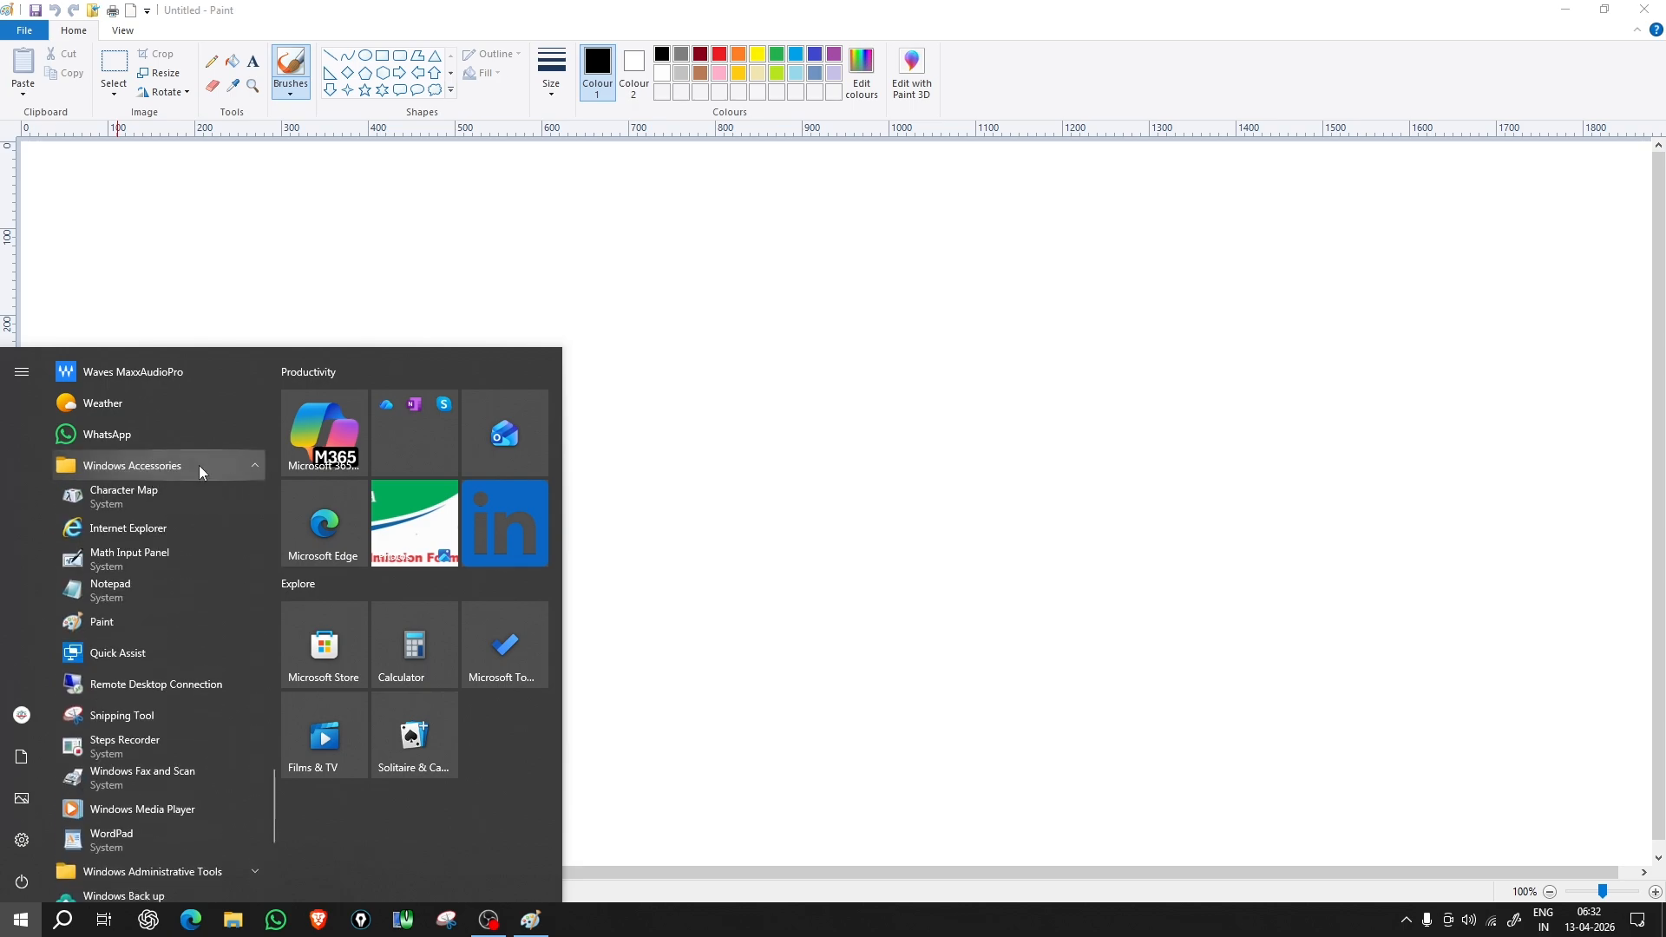
pyautogui.click(102, 622)
pyautogui.click(1645, 8)
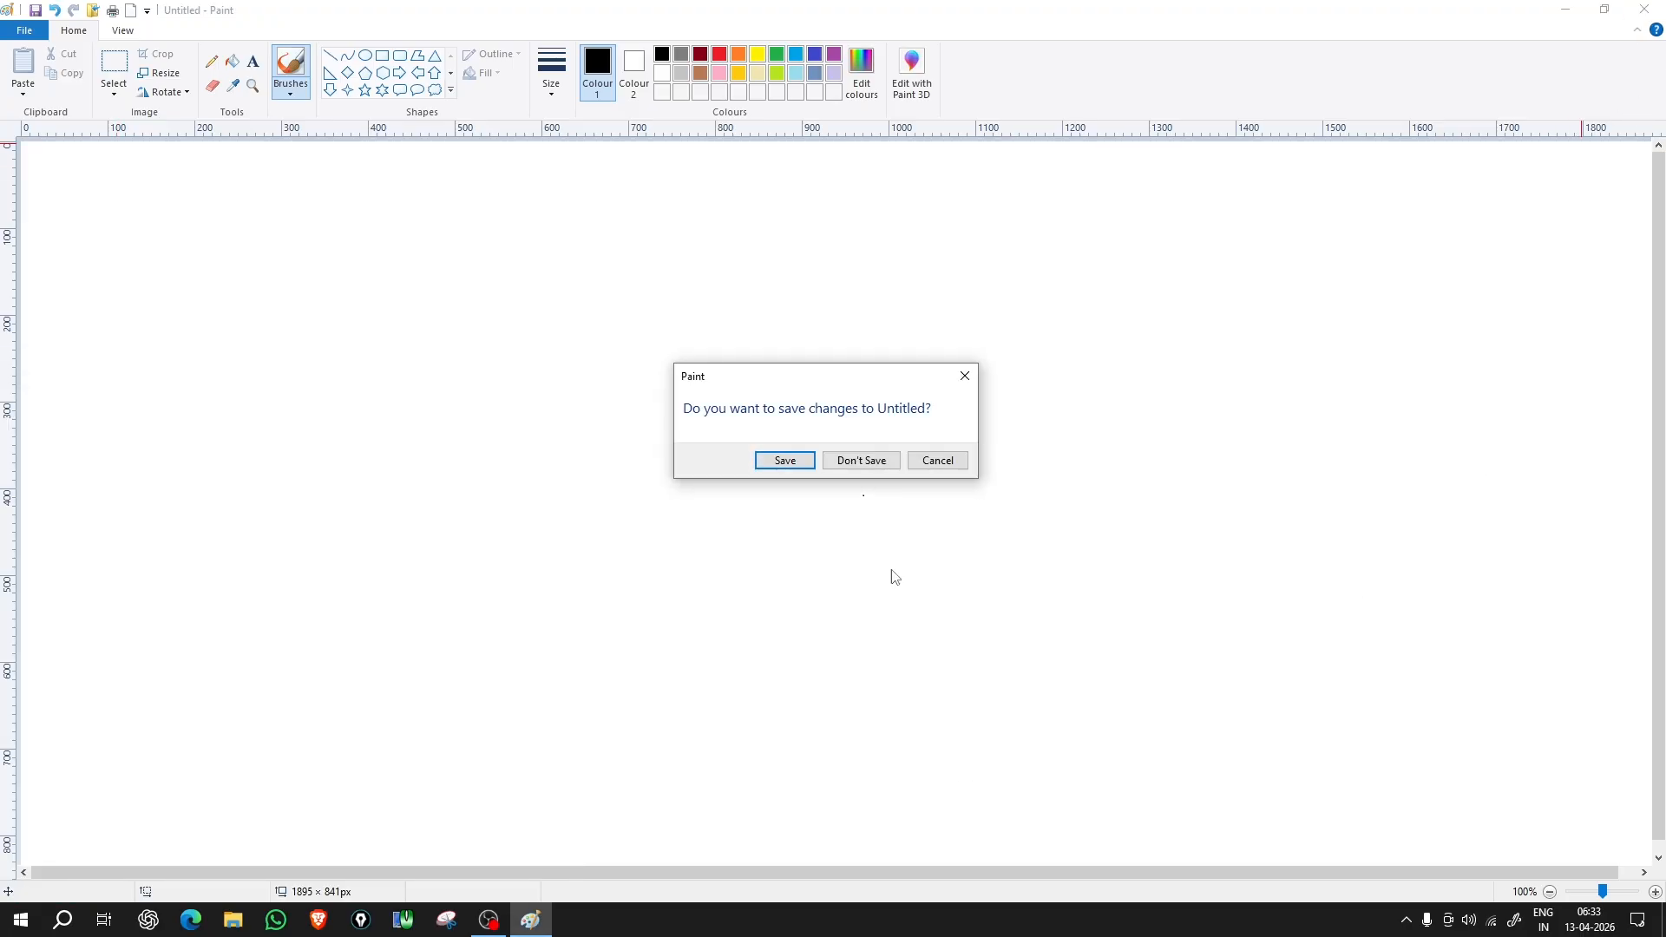
pyautogui.click(862, 459)
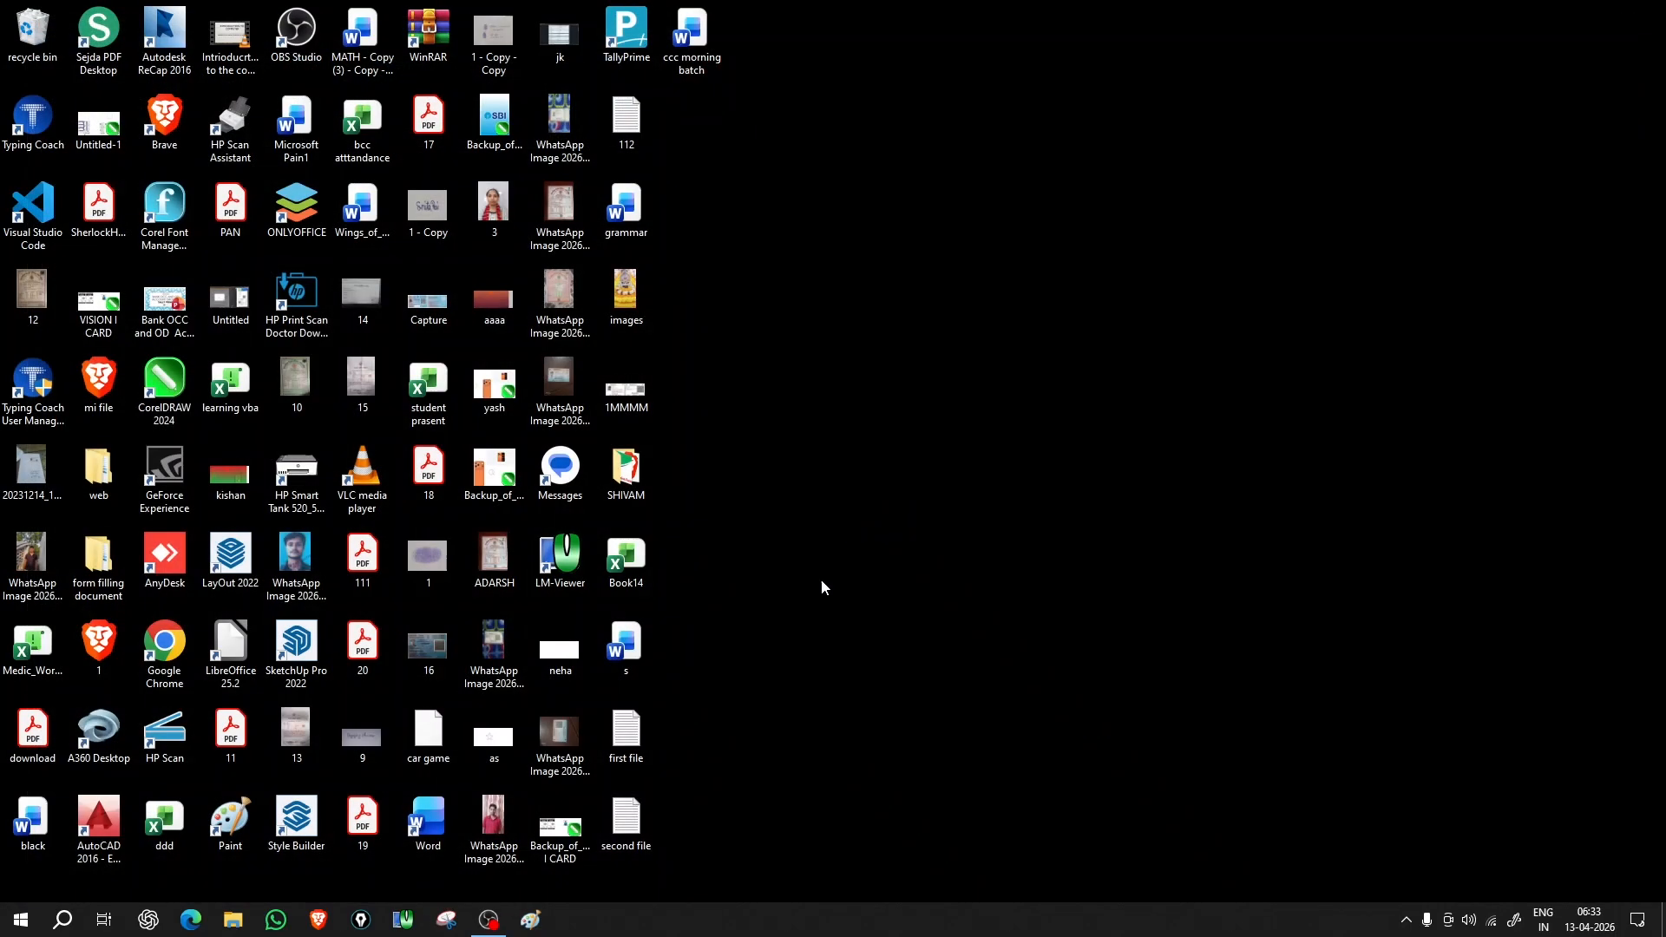
# Step: Reopen Paint from the taskbar, close it, then relaunch it from the desktop shortcut
pyautogui.click(533, 923)
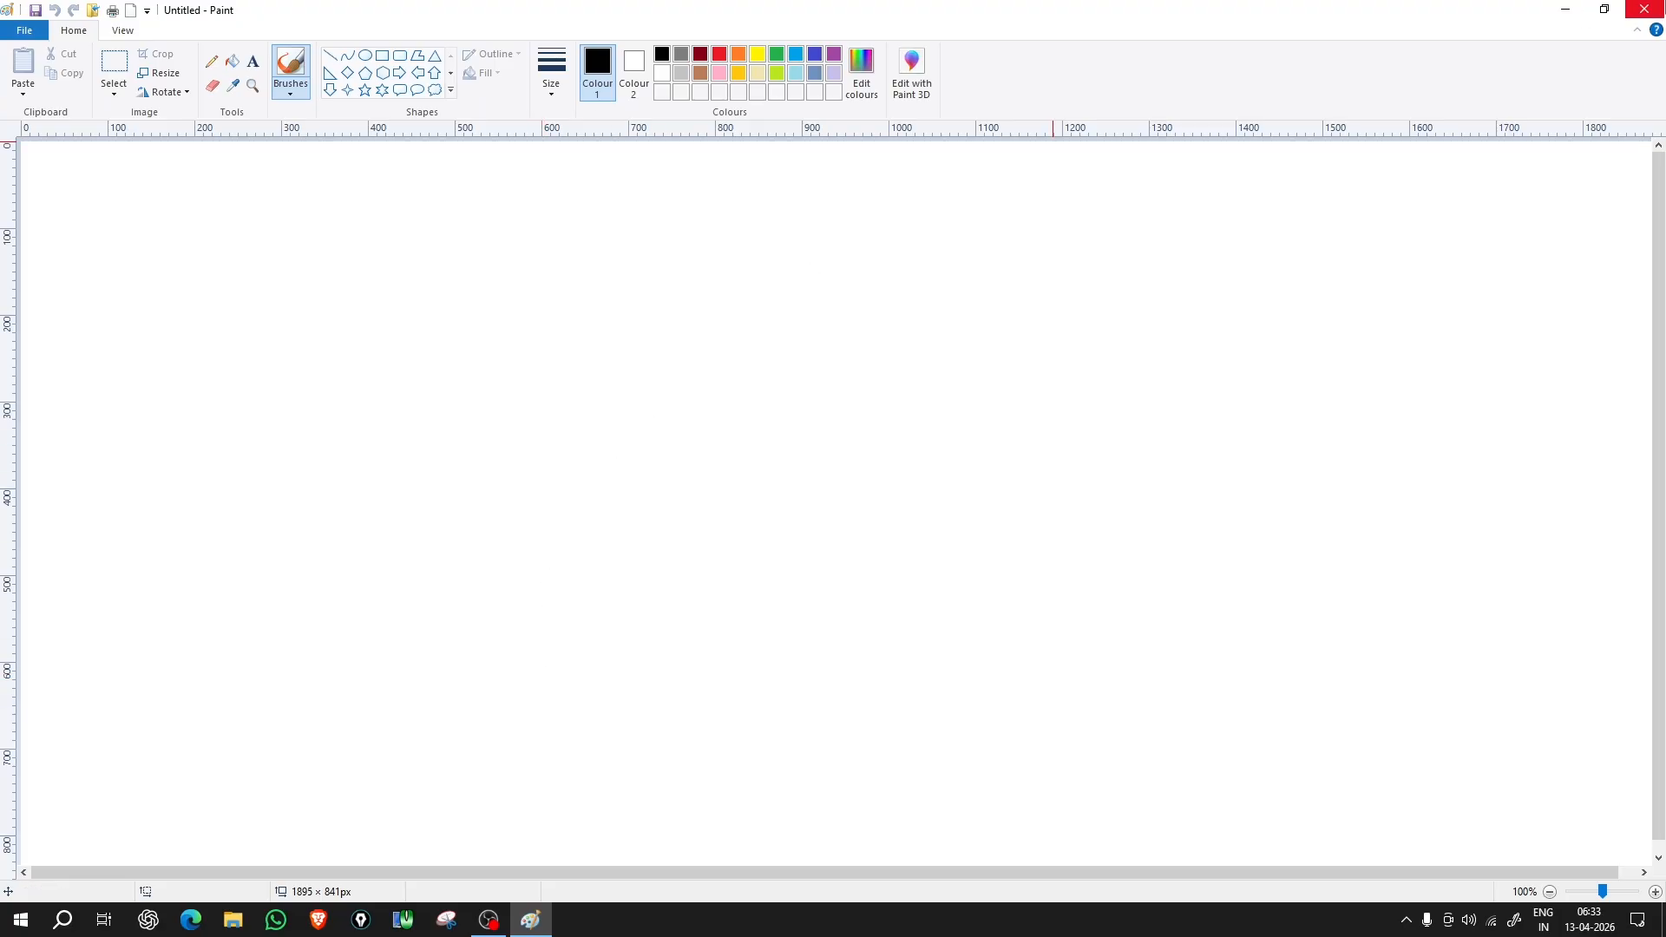
pyautogui.click(1644, 10)
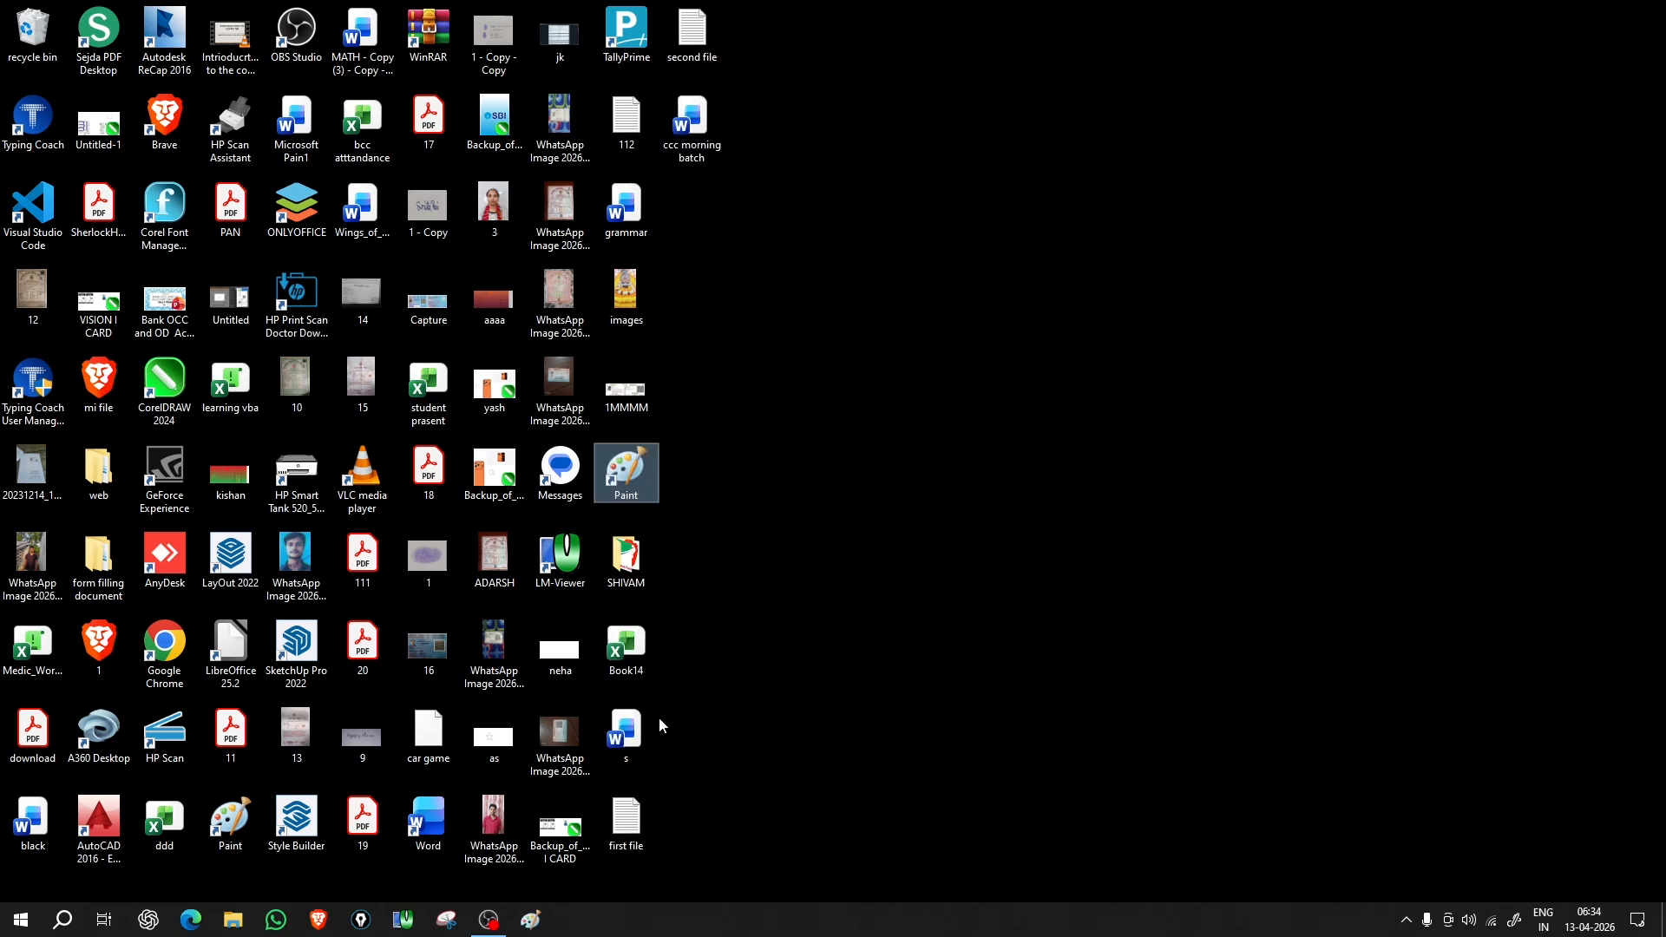
pyautogui.doubleClick(621, 470)
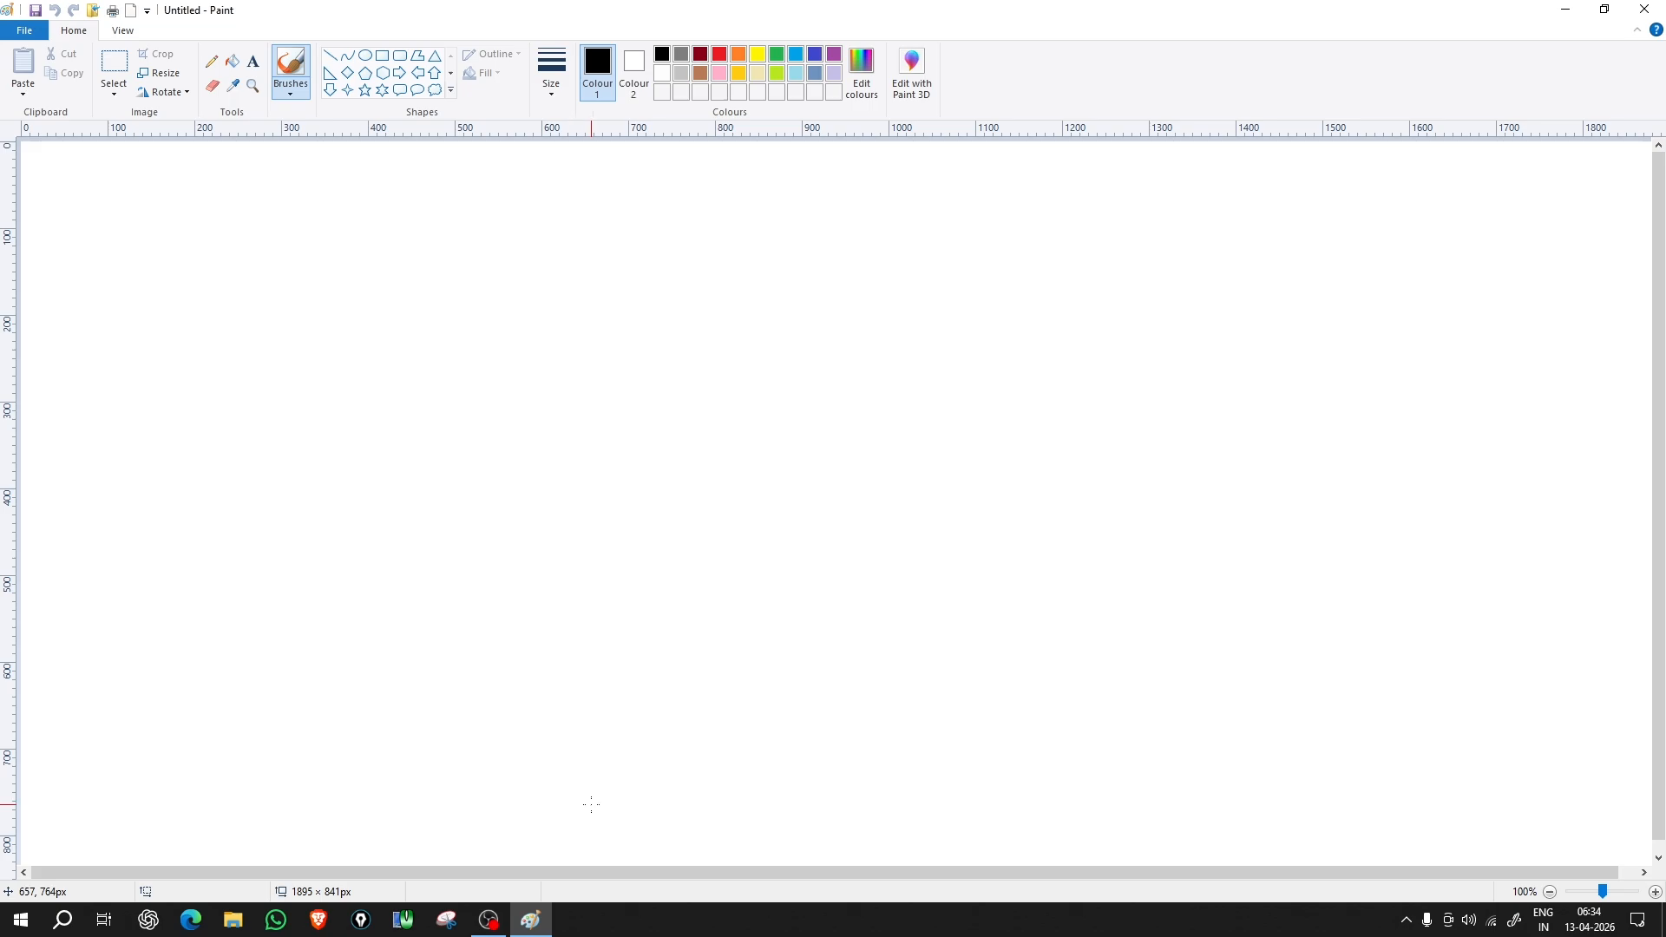
# Step: Search Windows for 'paint' and launch it to get a 1895 × 841px Untitled canvas
pyautogui.click(62, 924)
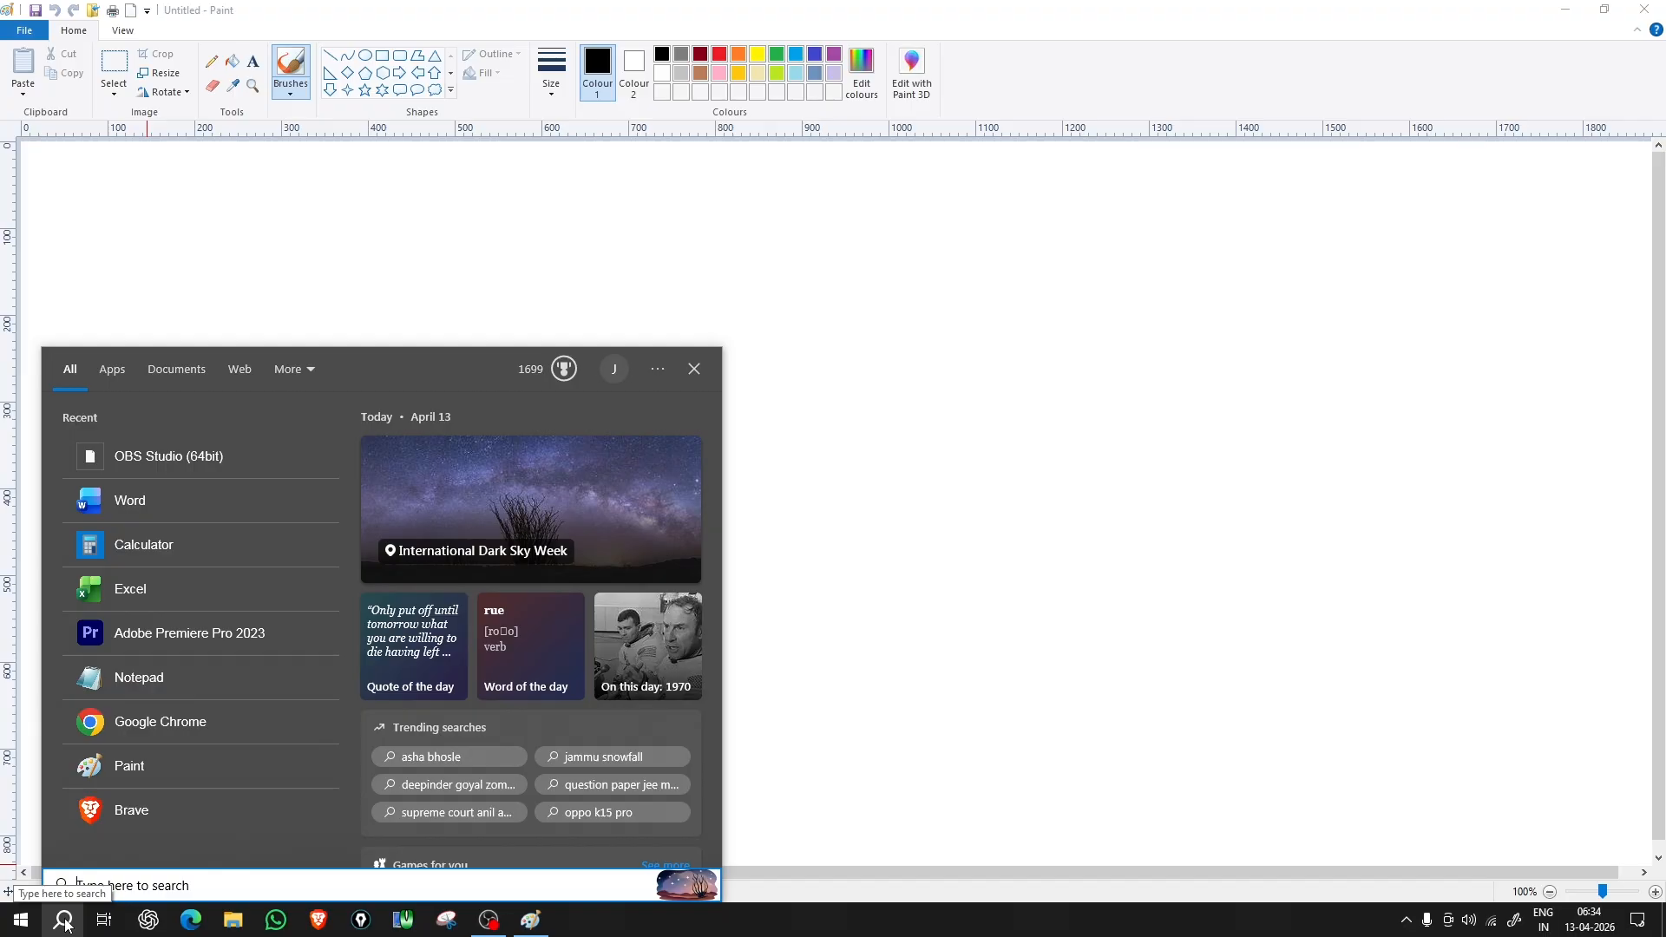
pyautogui.write('paint')
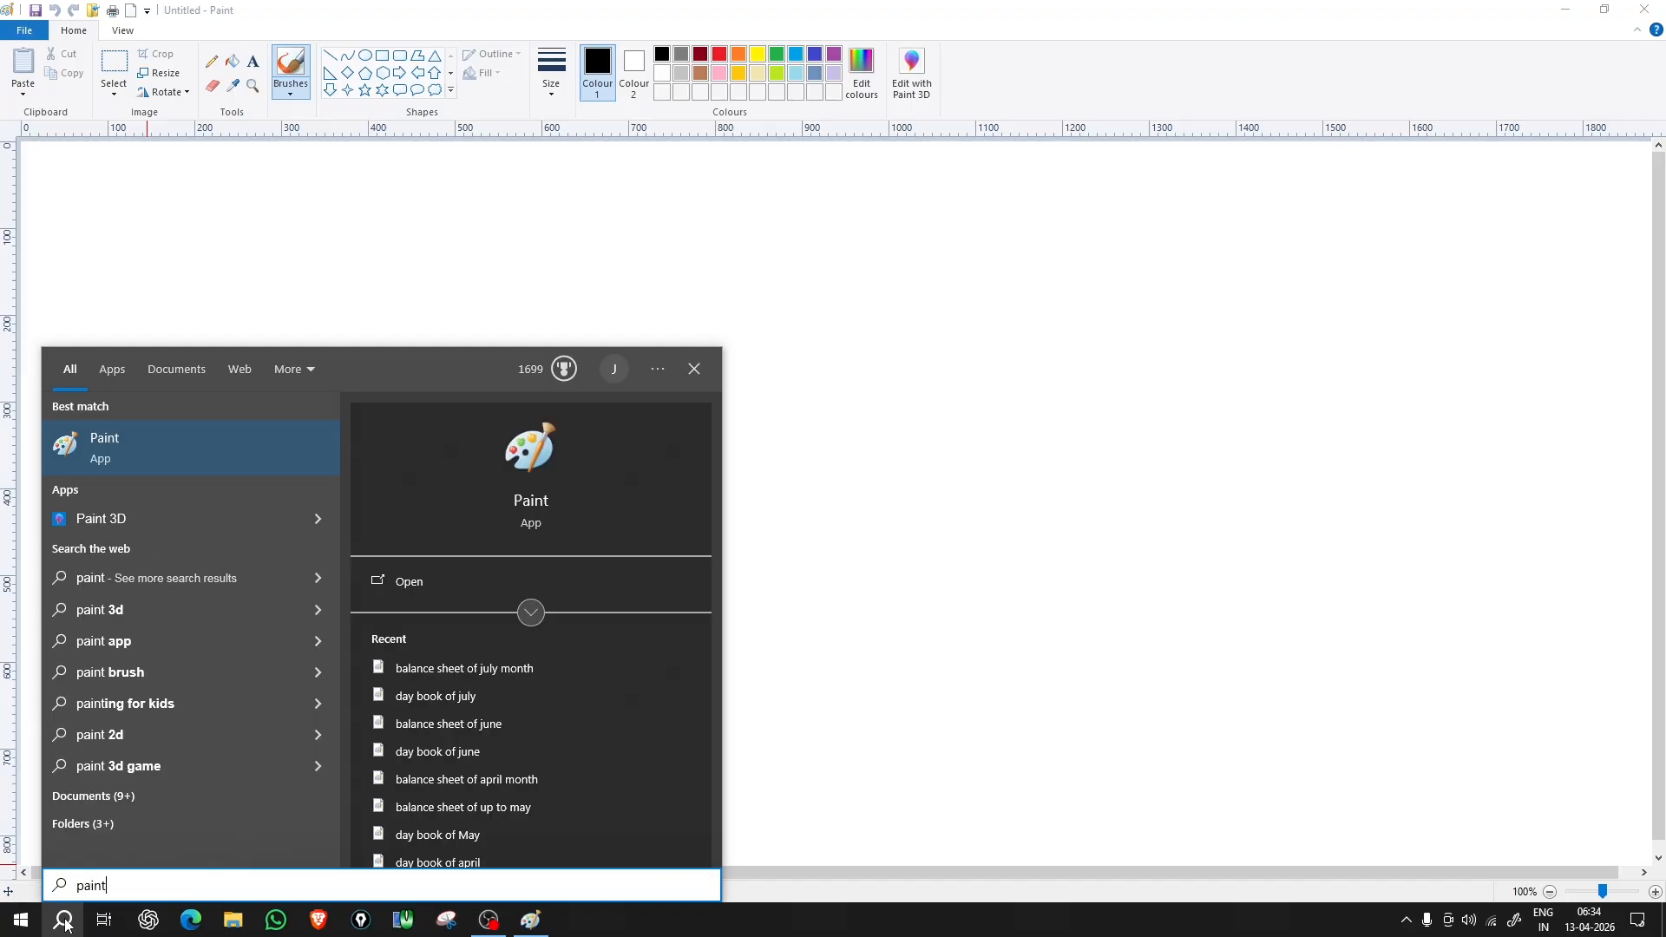
pyautogui.press('Return')
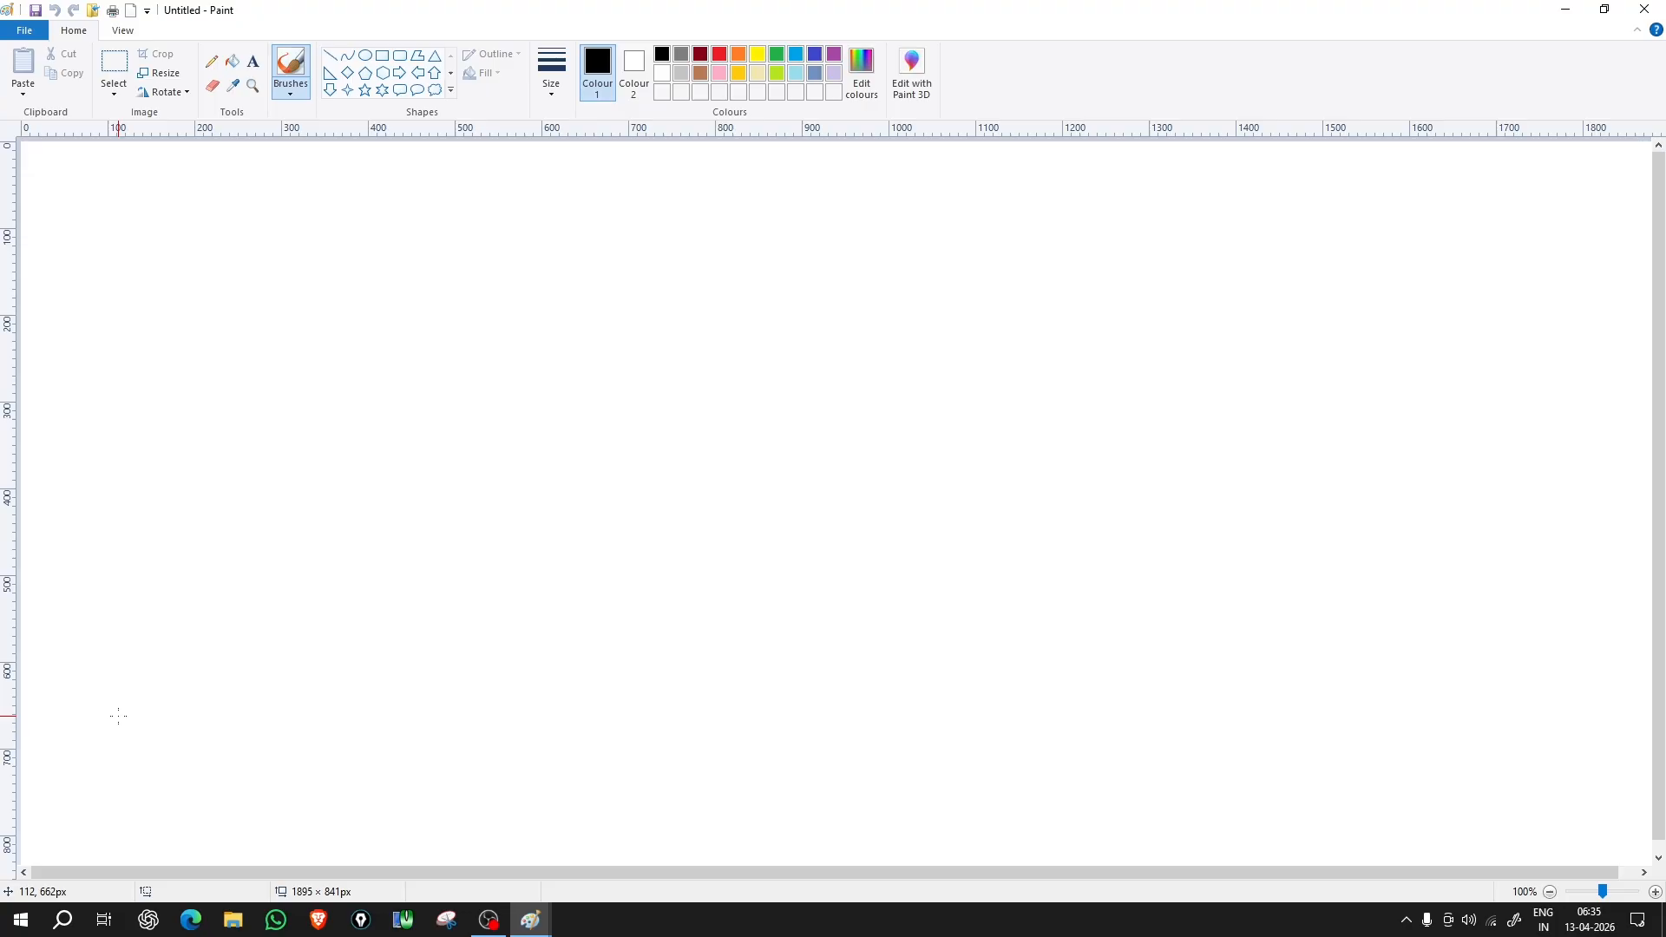
# Step: Draw an annotation rectangle along the window's top edge in yellow, then redraw it in black
pyautogui.moveTo(731, 193); pyautogui.dragTo(911, 347)
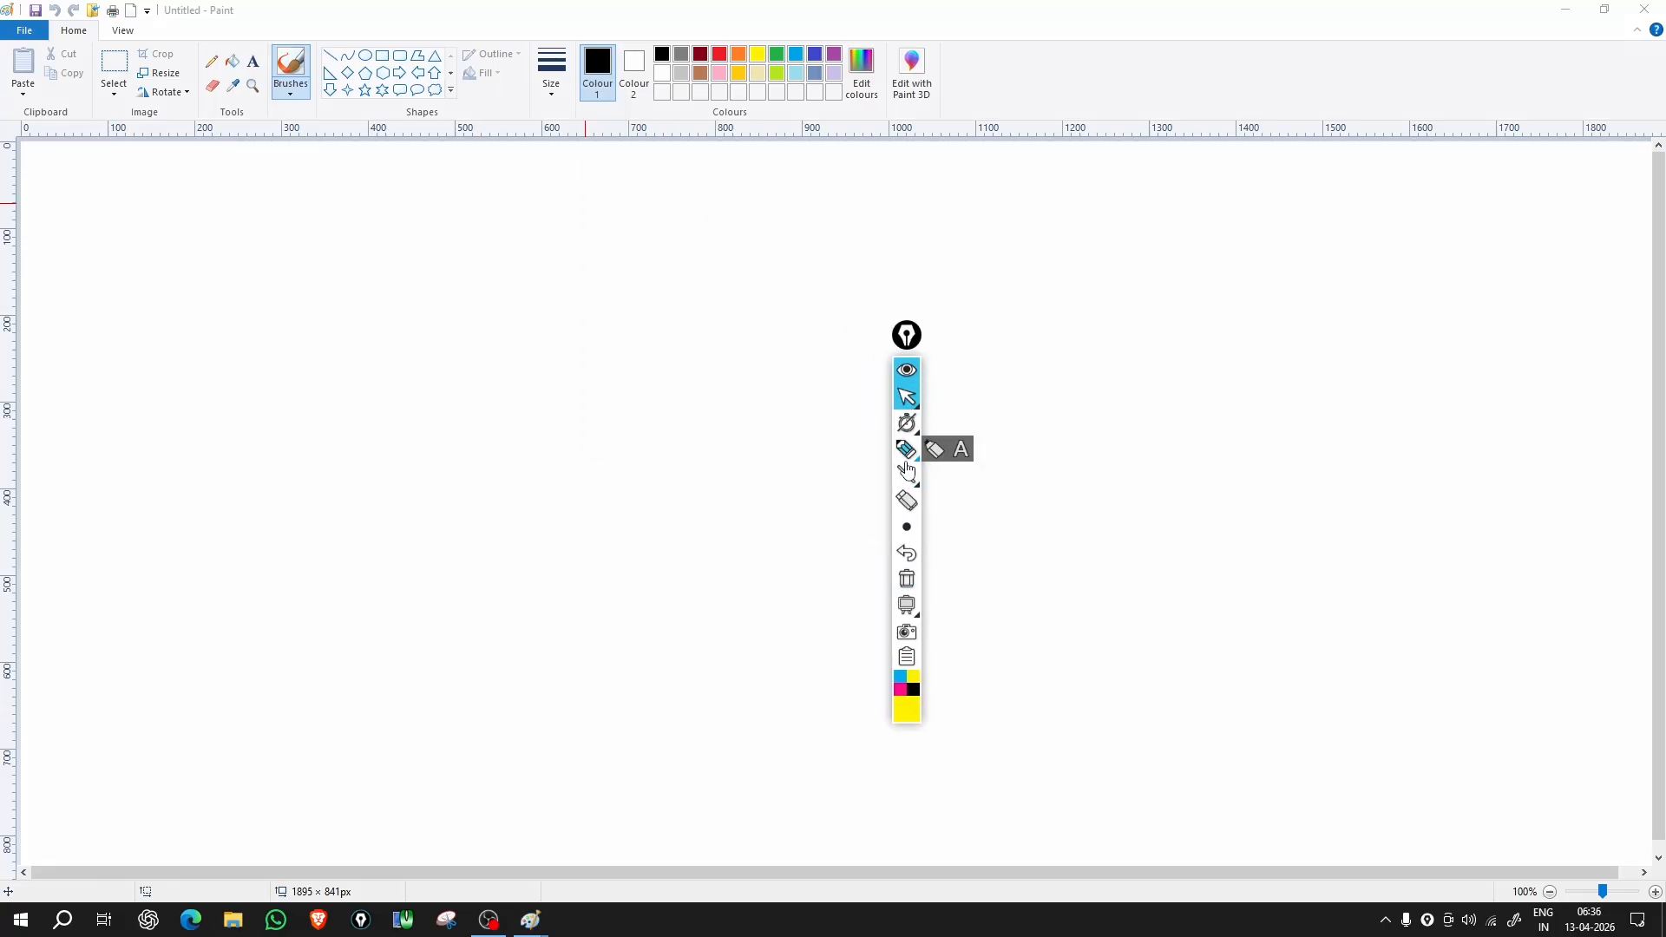
pyautogui.moveTo(911, 480)
pyautogui.click(960, 476)
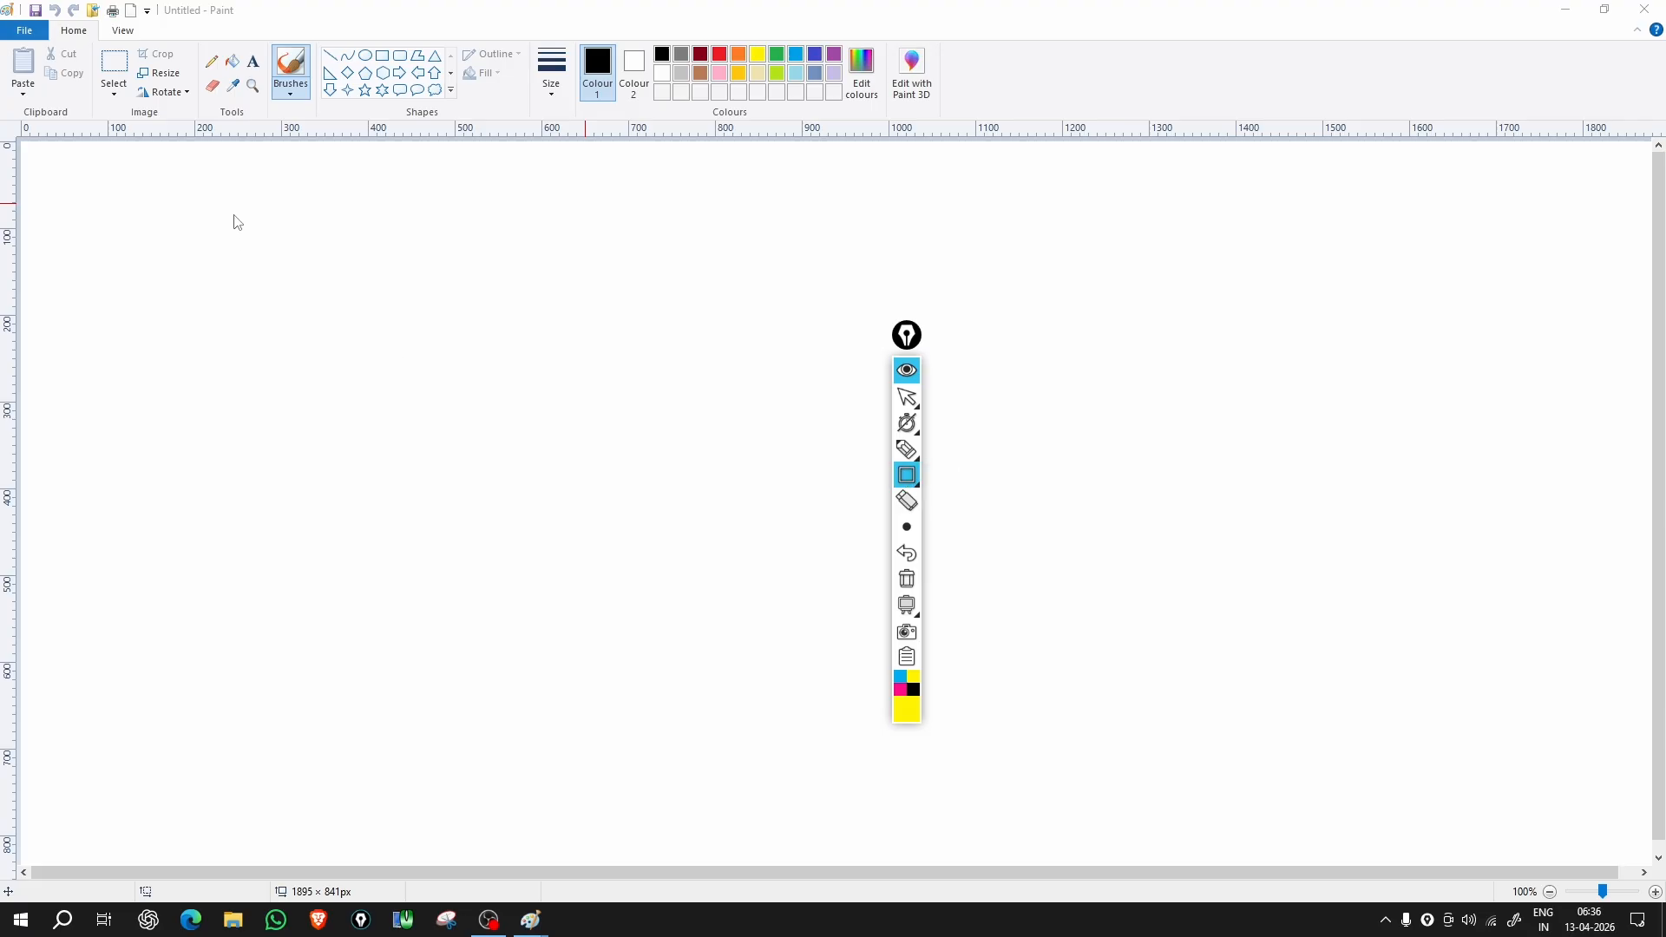
pyautogui.moveTo(2, 2); pyautogui.dragTo(1662, 20)
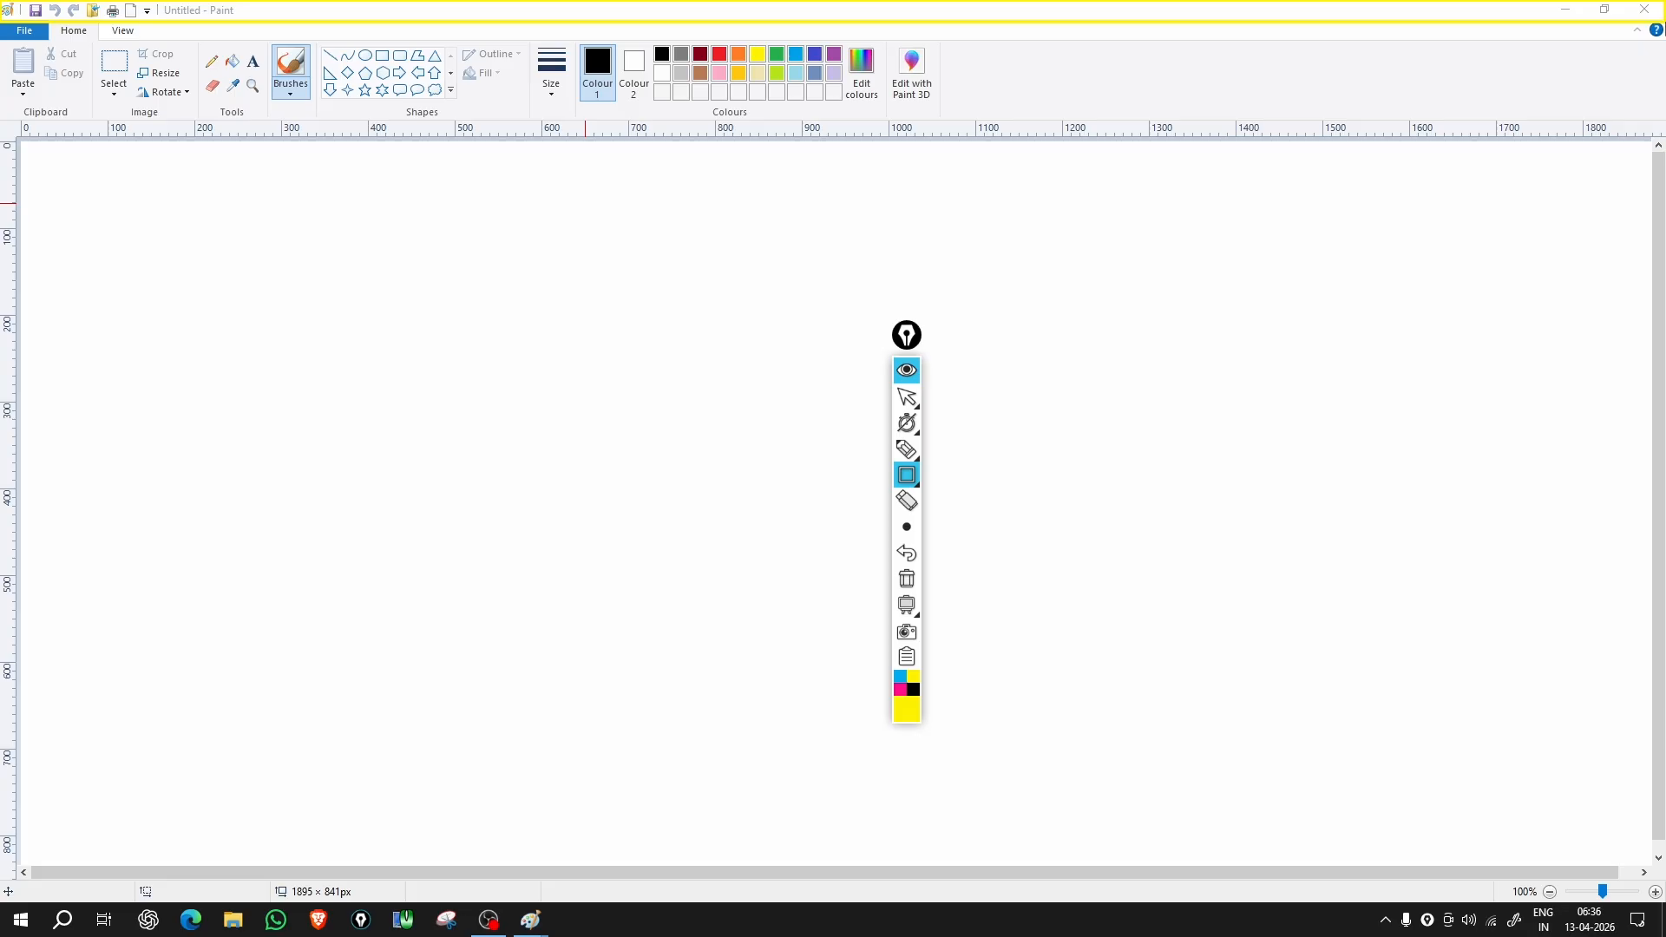
pyautogui.click(914, 690)
pyautogui.moveTo(4, 7)
pyautogui.mouseDown()
pyautogui.moveTo(1415, 75)
pyautogui.moveTo(1661, 21)
pyautogui.moveTo(1658, 7)
pyautogui.moveTo(1662, 37)
pyautogui.moveTo(1662, 21)
pyautogui.mouseUp()
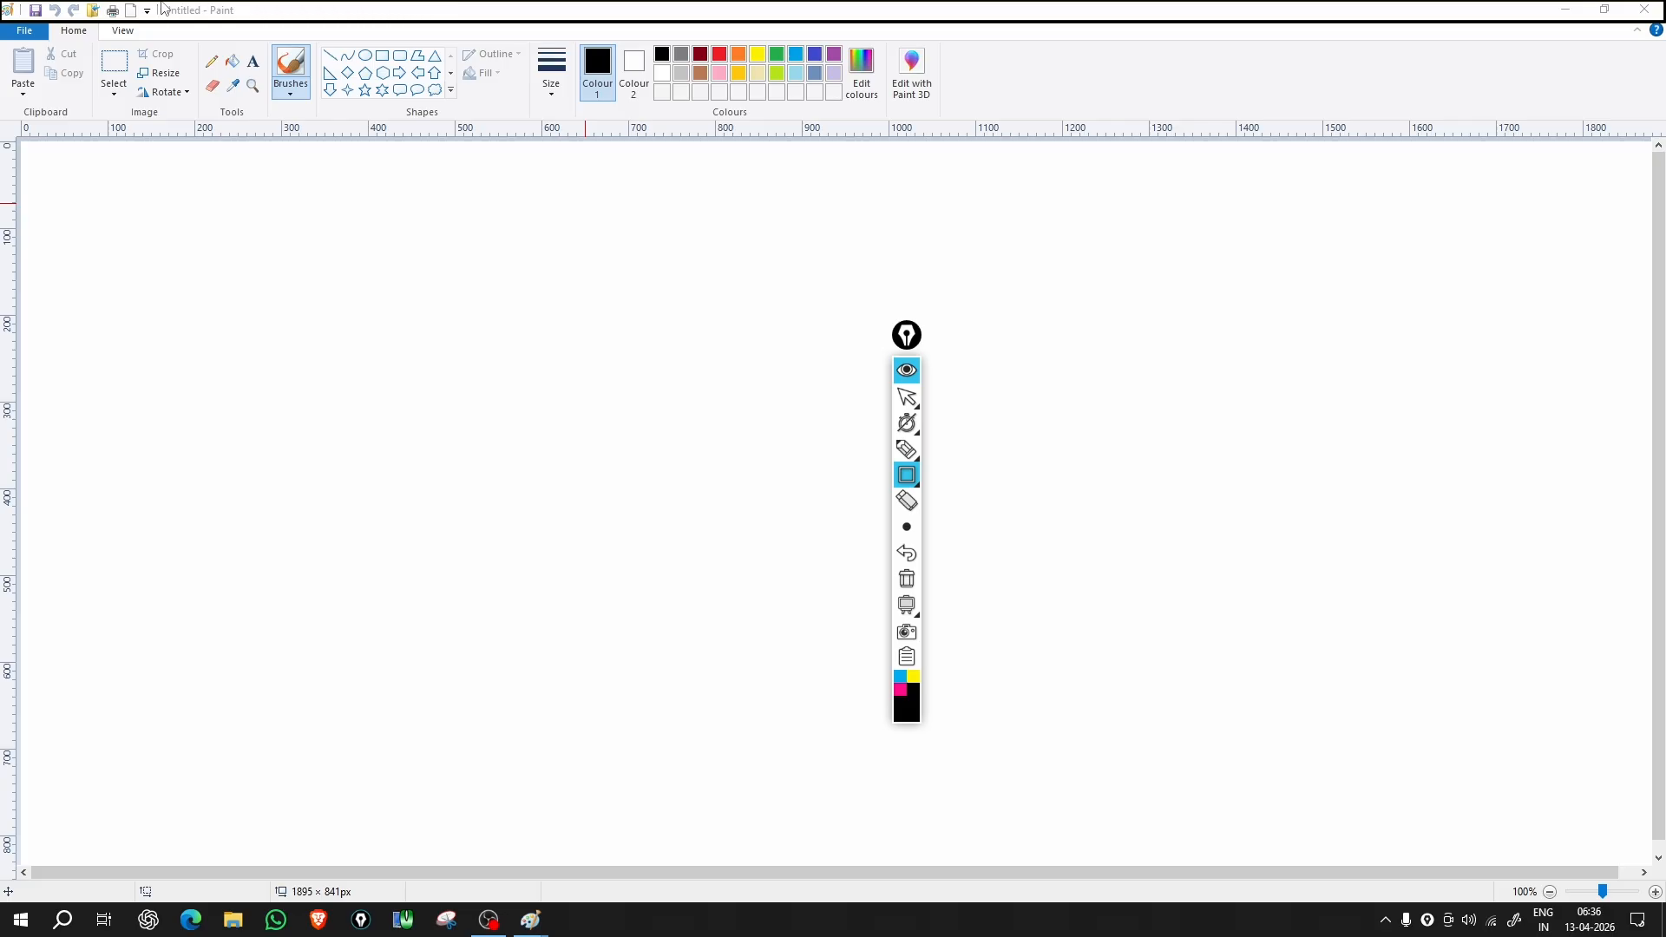
# Step: Draw a black annotation box around the 'Untitled - Paint' title text
pyautogui.moveTo(161, 3); pyautogui.dragTo(244, 26)
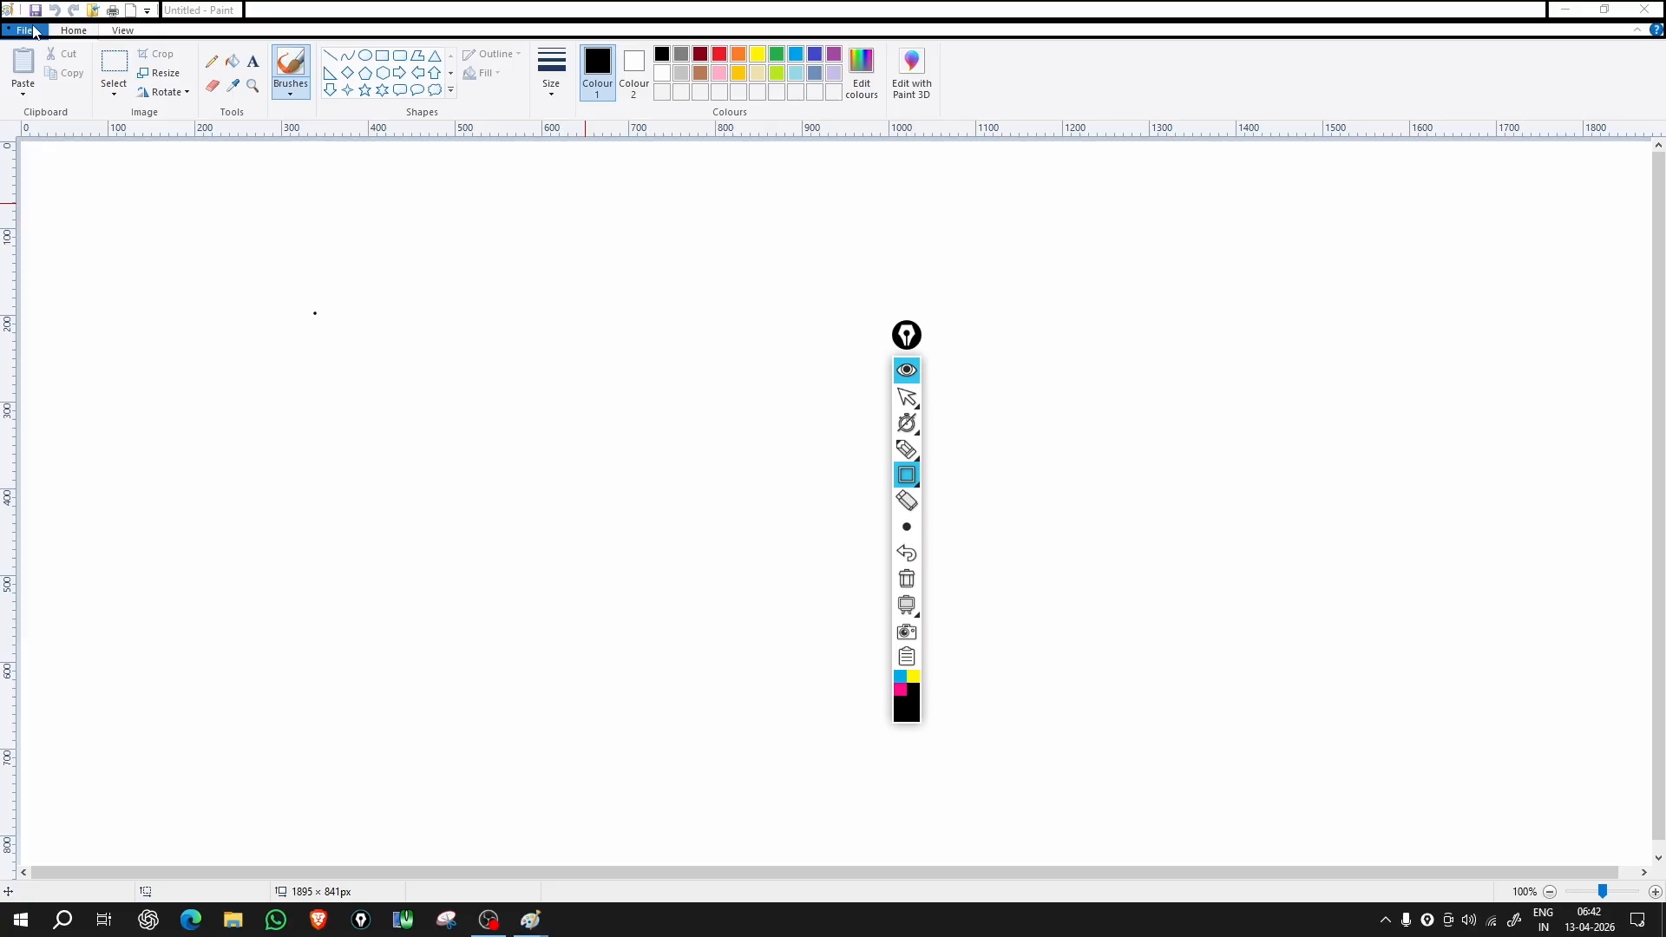
# Step: Box the editing tools, File options and ribbon with annotation rectangles, then clear all marks
pyautogui.moveTo(1, 38)
pyautogui.mouseDown()
pyautogui.moveTo(951, 123)
pyautogui.moveTo(1664, 120)
pyautogui.mouseUp()
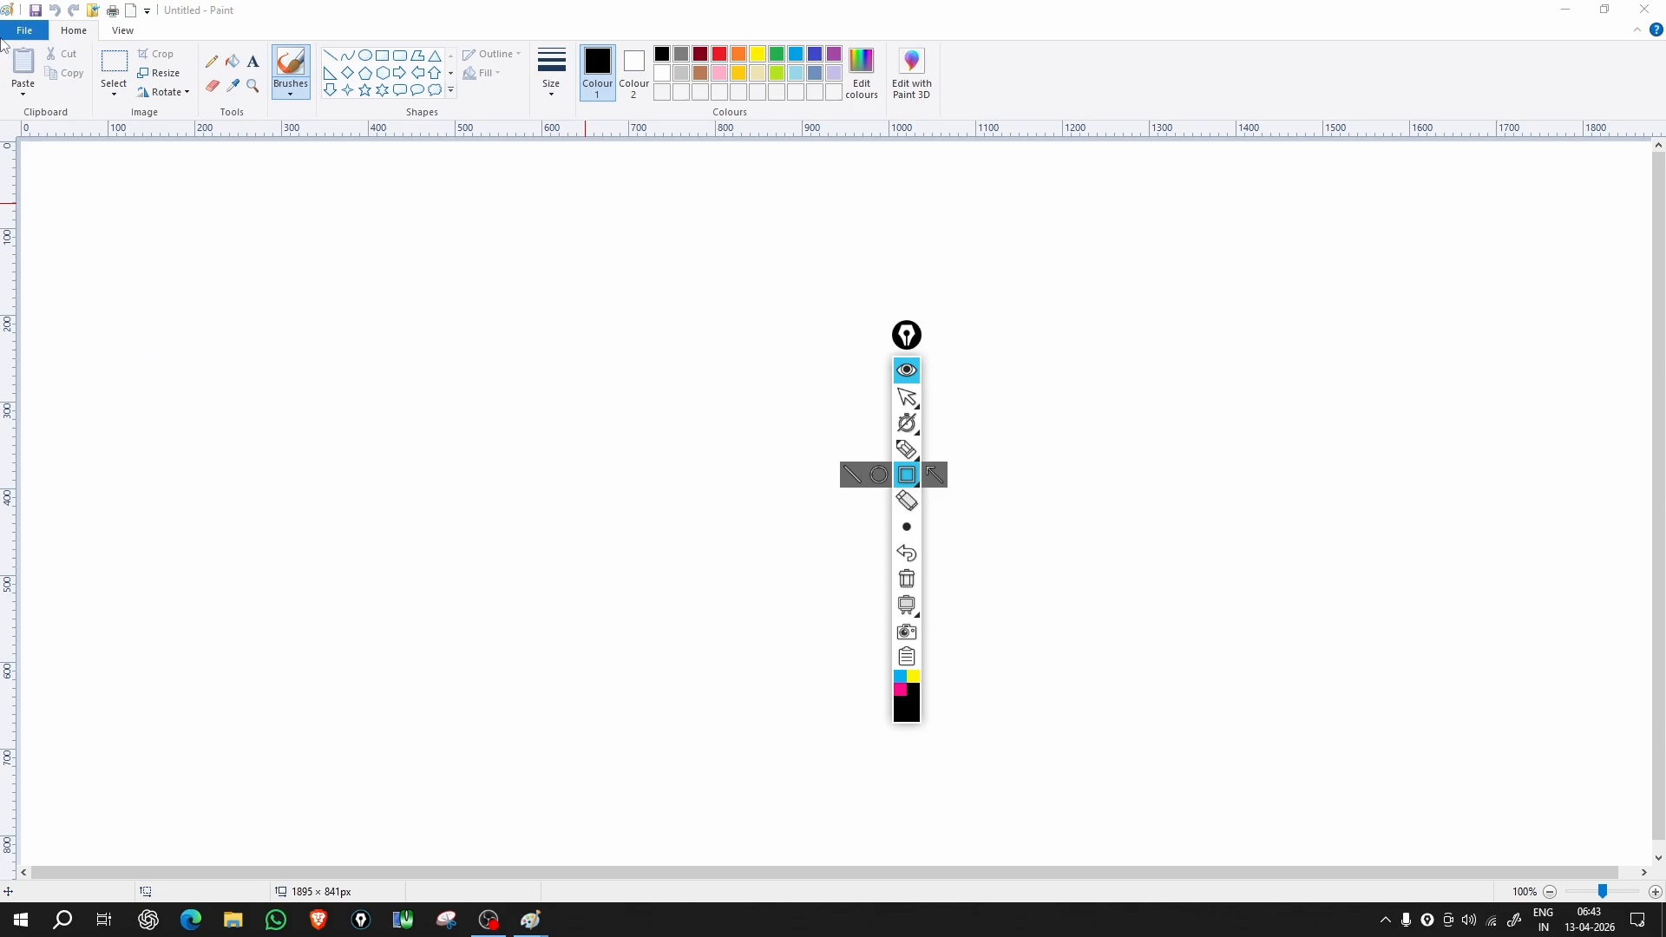
pyautogui.moveTo(1, 36)
pyautogui.mouseDown()
pyautogui.moveTo(87, 121)
pyautogui.moveTo(106, 199)
pyautogui.moveTo(92, 507)
pyautogui.moveTo(118, 587)
pyautogui.moveTo(146, 603)
pyautogui.mouseUp()
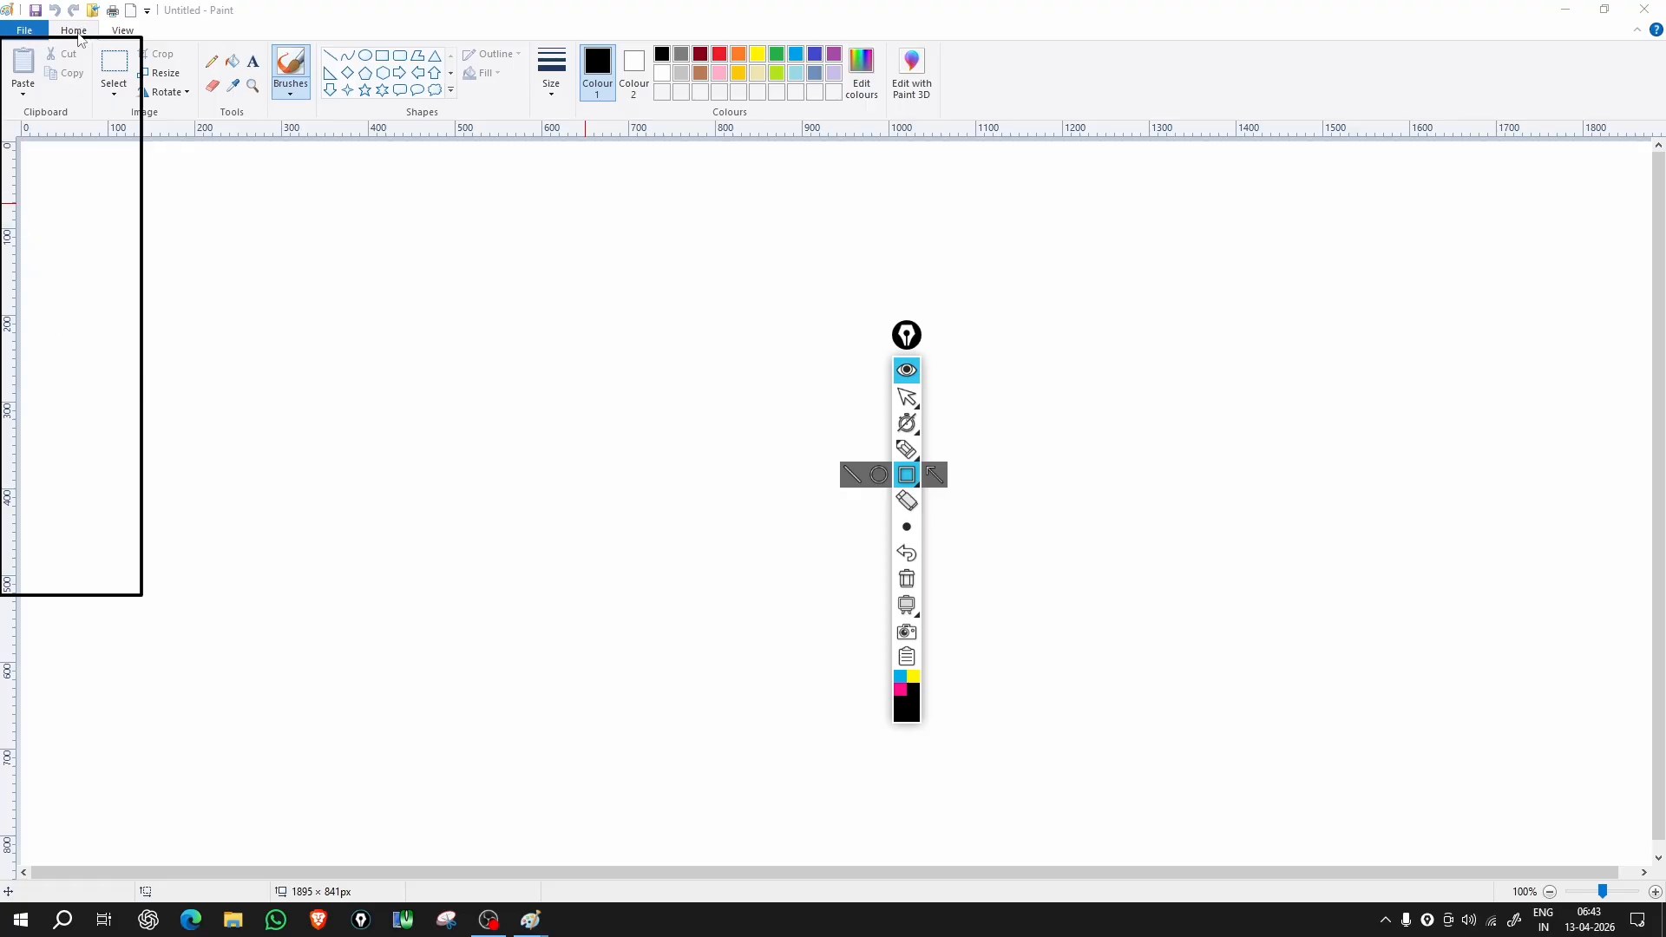
pyautogui.moveTo(2, 35)
pyautogui.mouseDown()
pyautogui.moveTo(879, 190)
pyautogui.moveTo(1649, 136)
pyautogui.mouseUp()
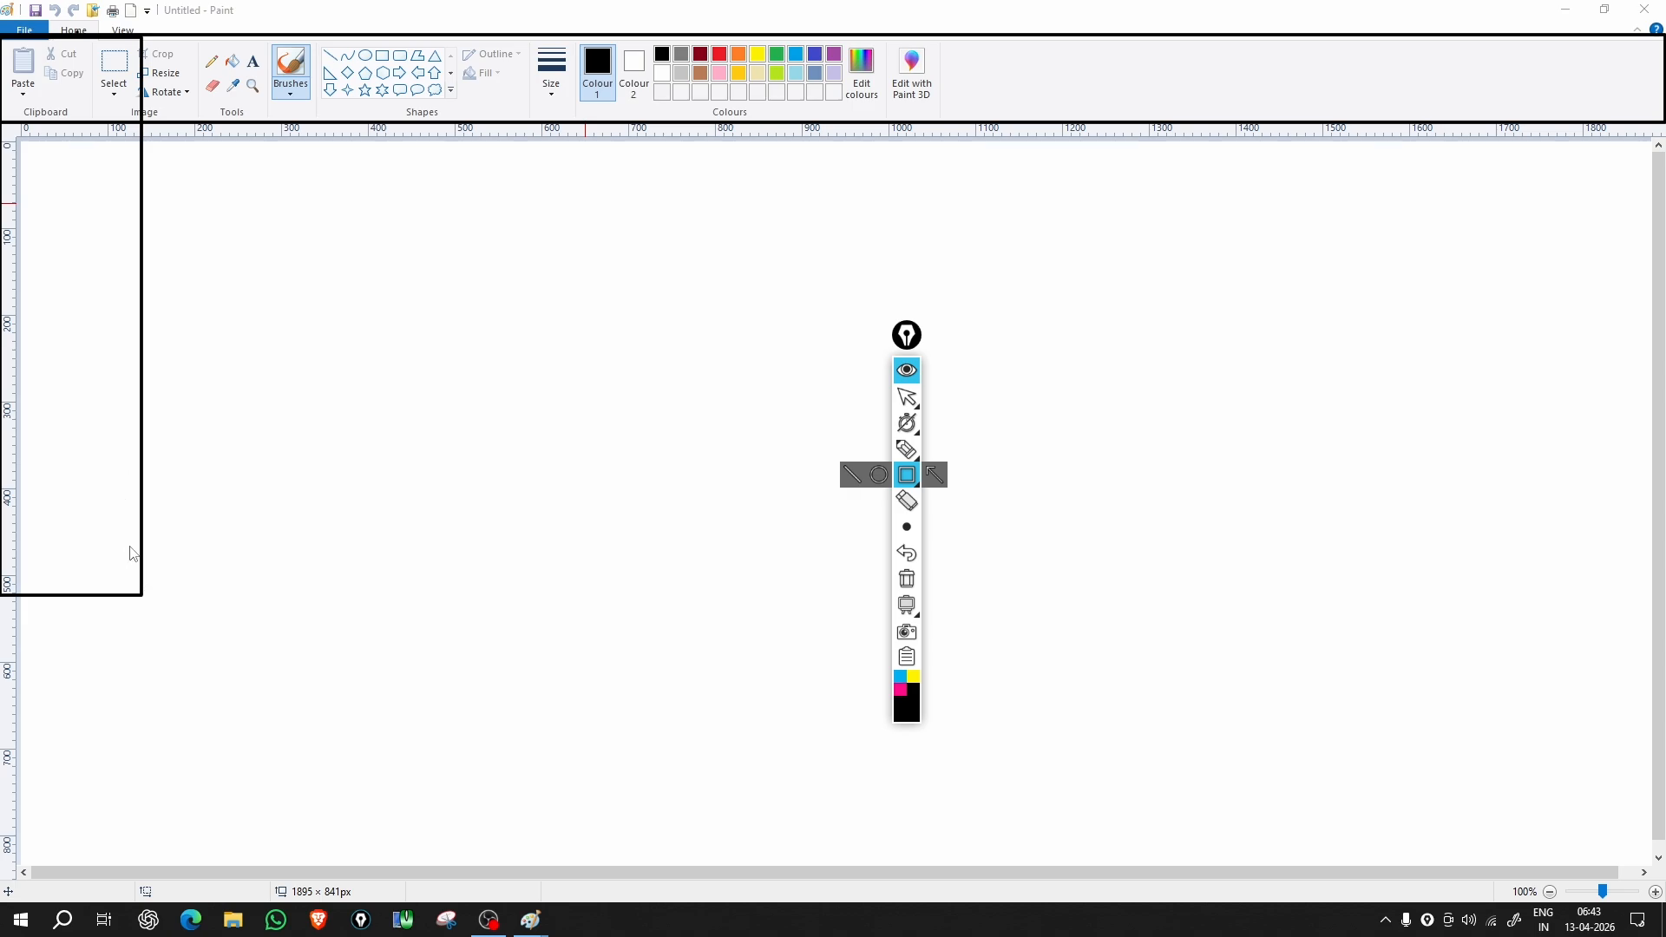
pyautogui.click(910, 583)
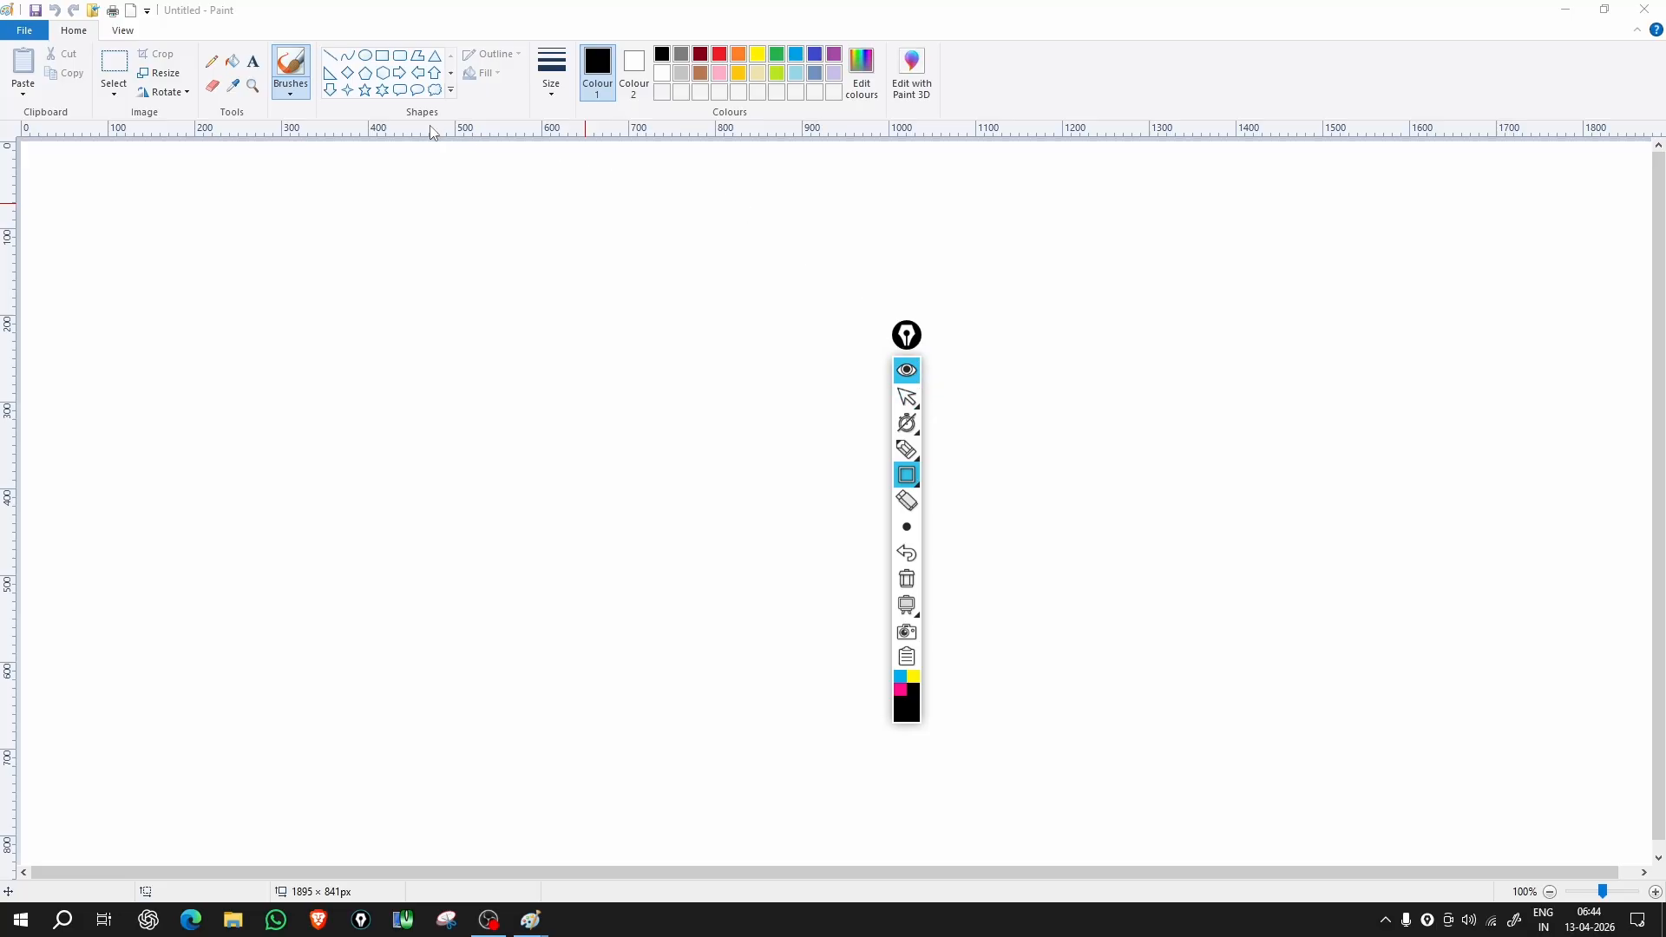
# Step: Mark the ruler origin with a small annotation square and frame the whole drawing area
pyautogui.moveTo(907, 449)
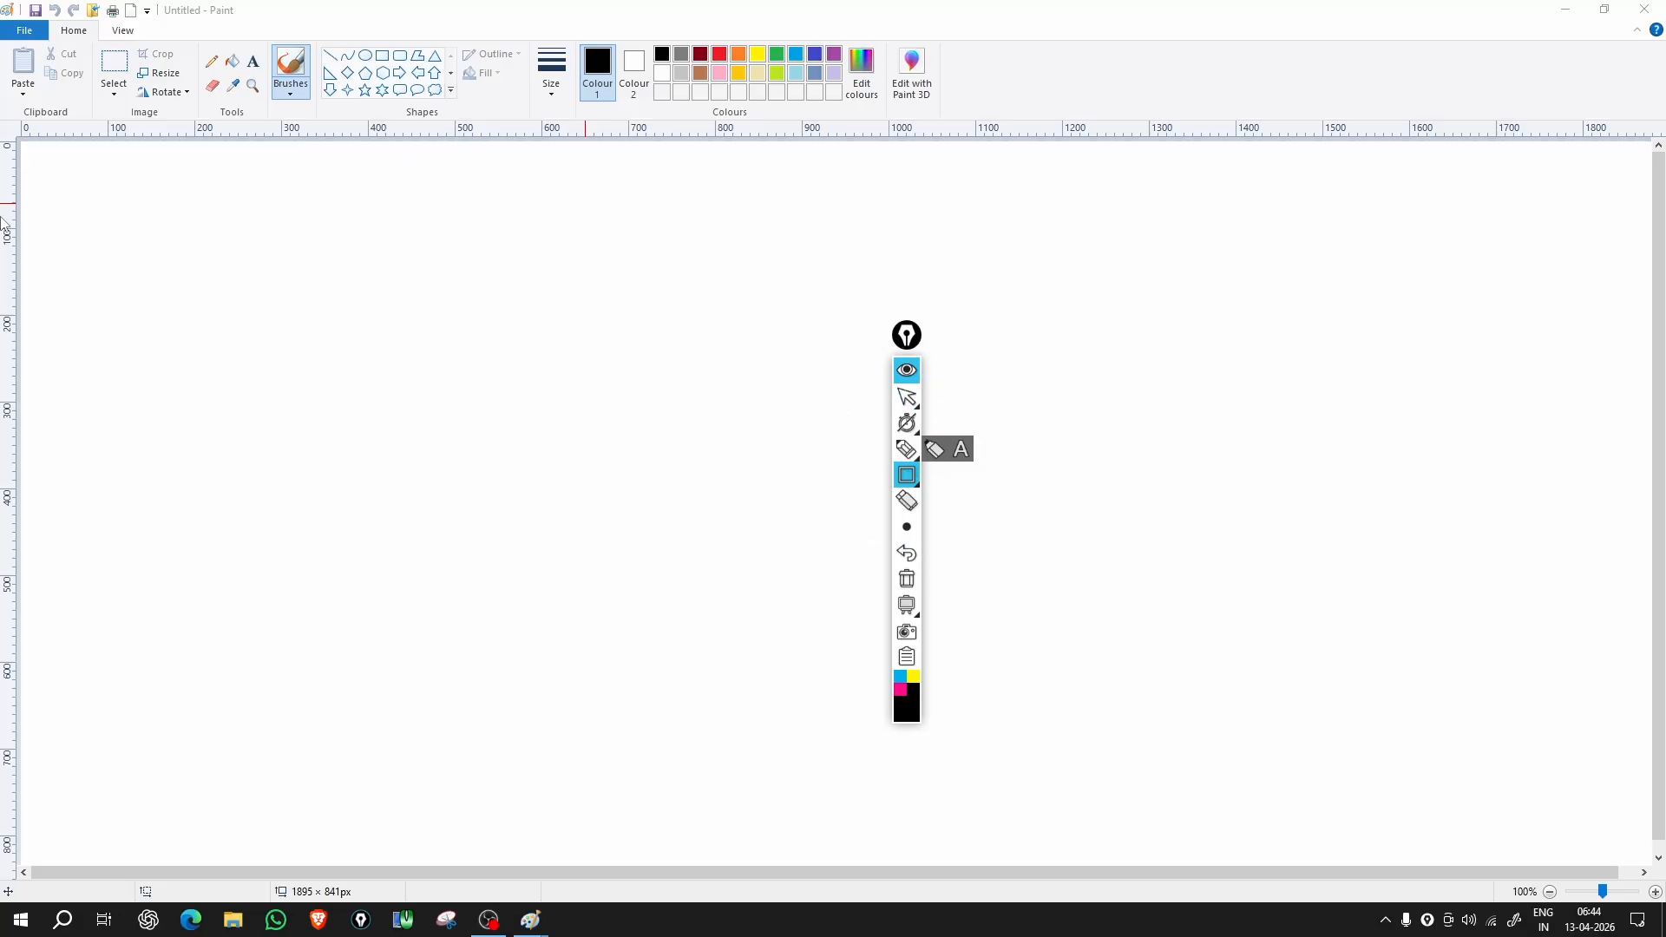
pyautogui.moveTo(1, 120)
pyautogui.mouseDown()
pyautogui.moveTo(29, 135)
pyautogui.moveTo(1663, 142)
pyautogui.mouseUp()
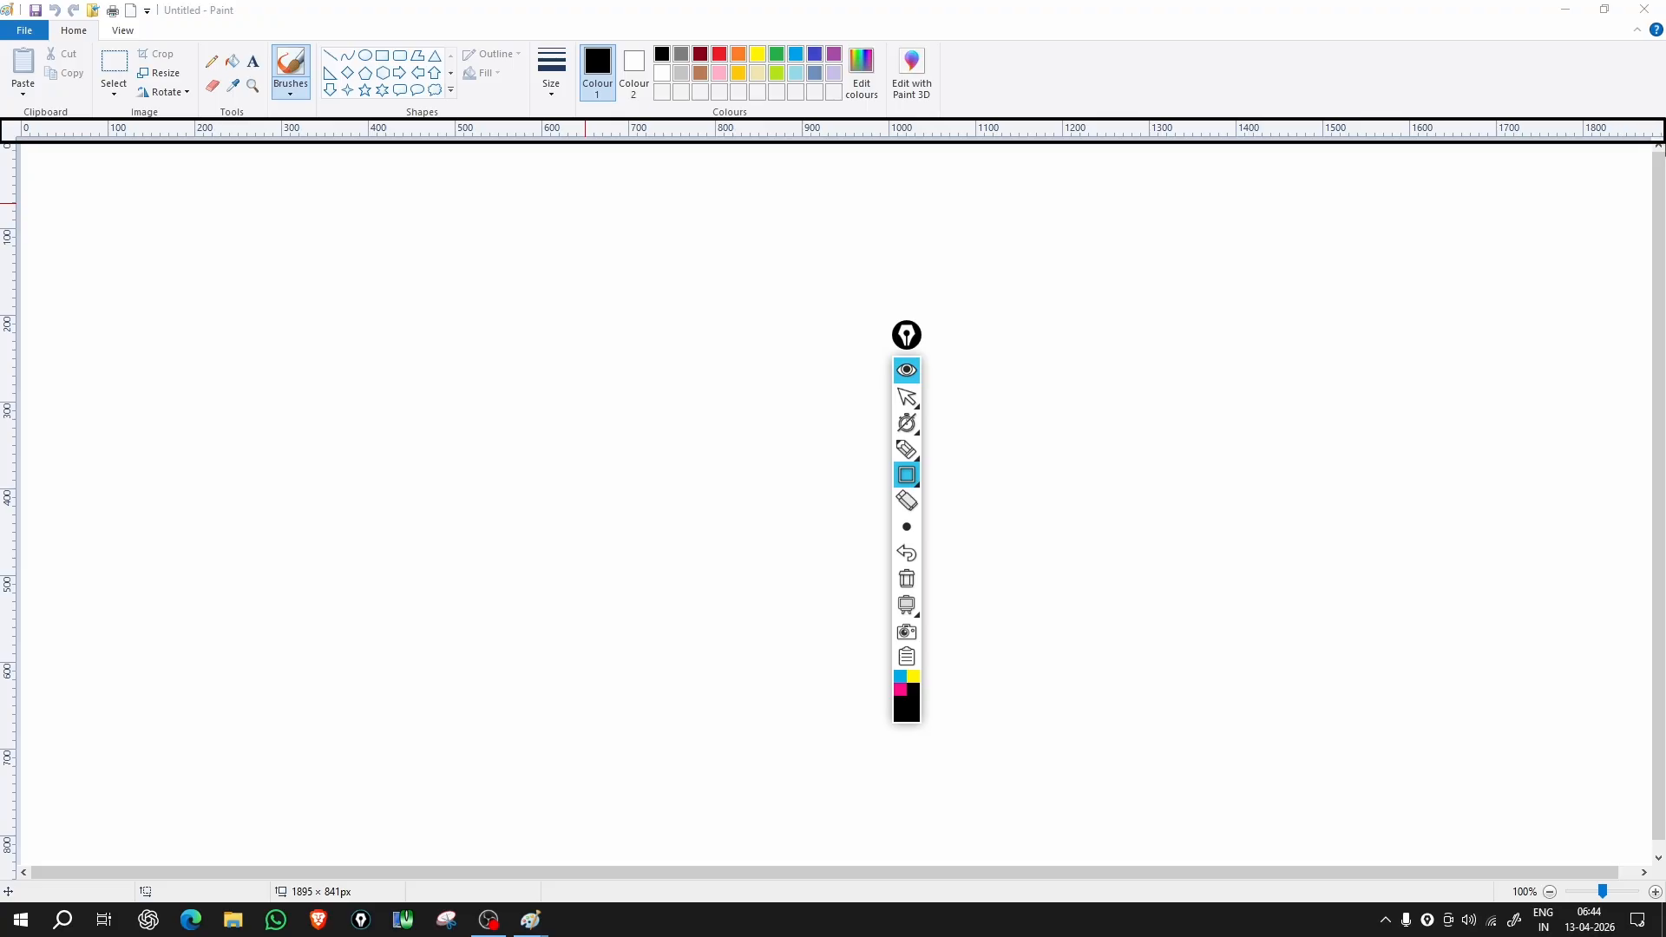
pyautogui.moveTo(1663, 142)
pyautogui.mouseDown()
pyautogui.moveTo(1336, 211)
pyautogui.moveTo(104, 807)
pyautogui.moveTo(22, 878)
pyautogui.moveTo(998, 564)
pyautogui.moveTo(1663, 142)
pyautogui.mouseUp()
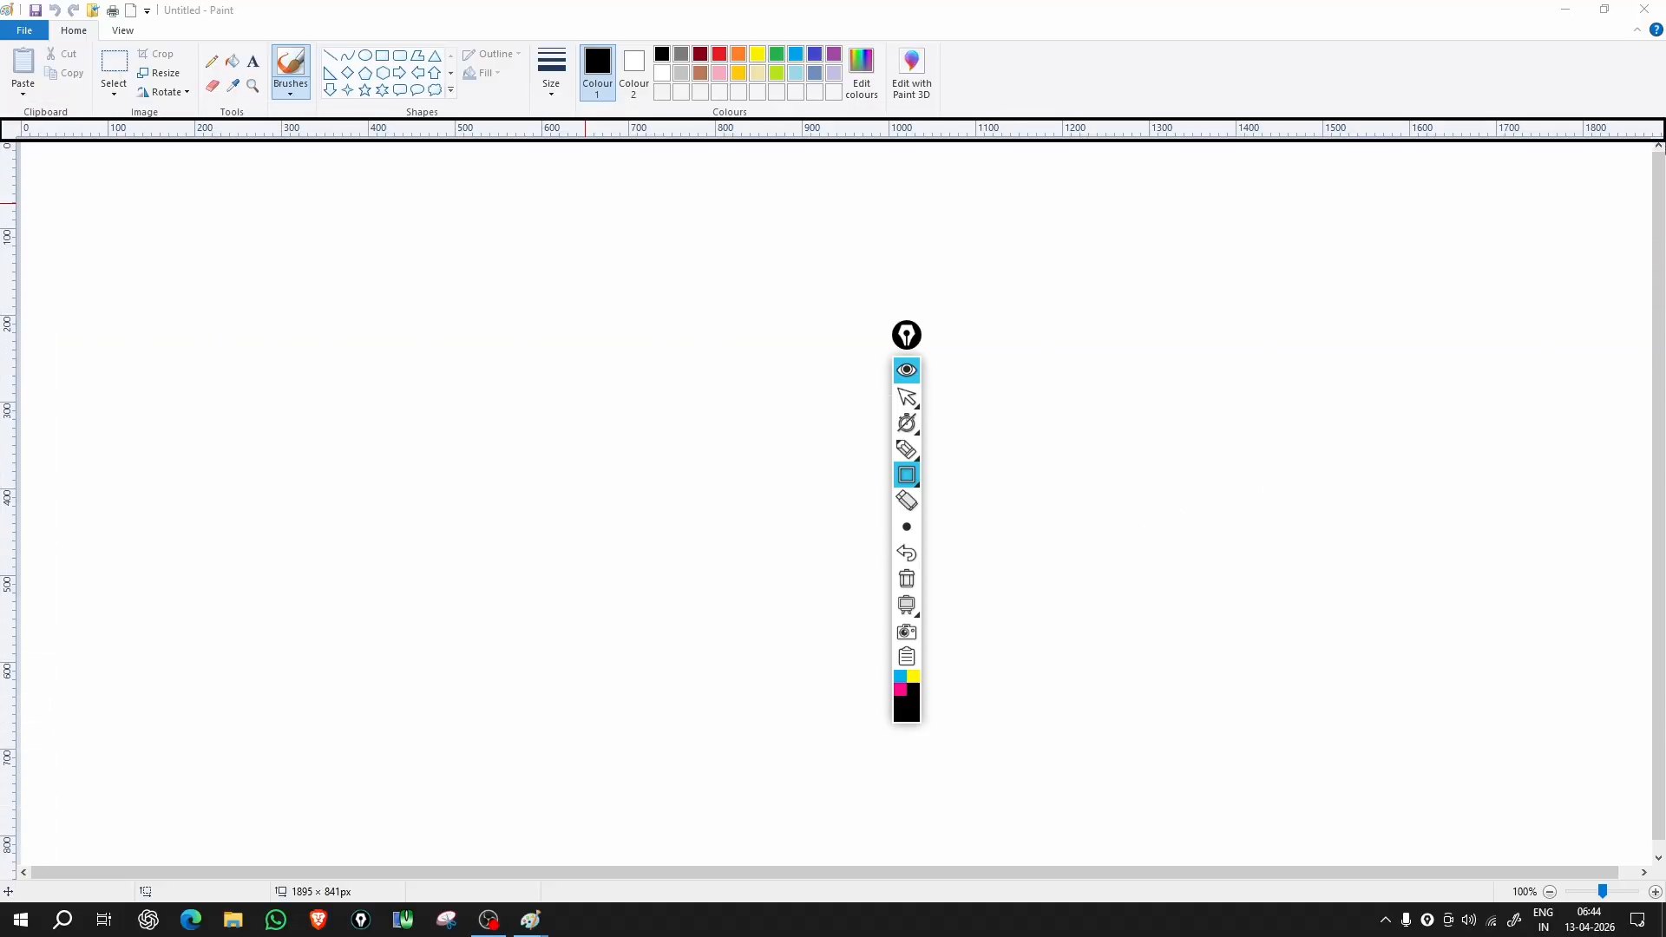
pyautogui.moveTo(1664, 142); pyautogui.dragTo(19, 143)
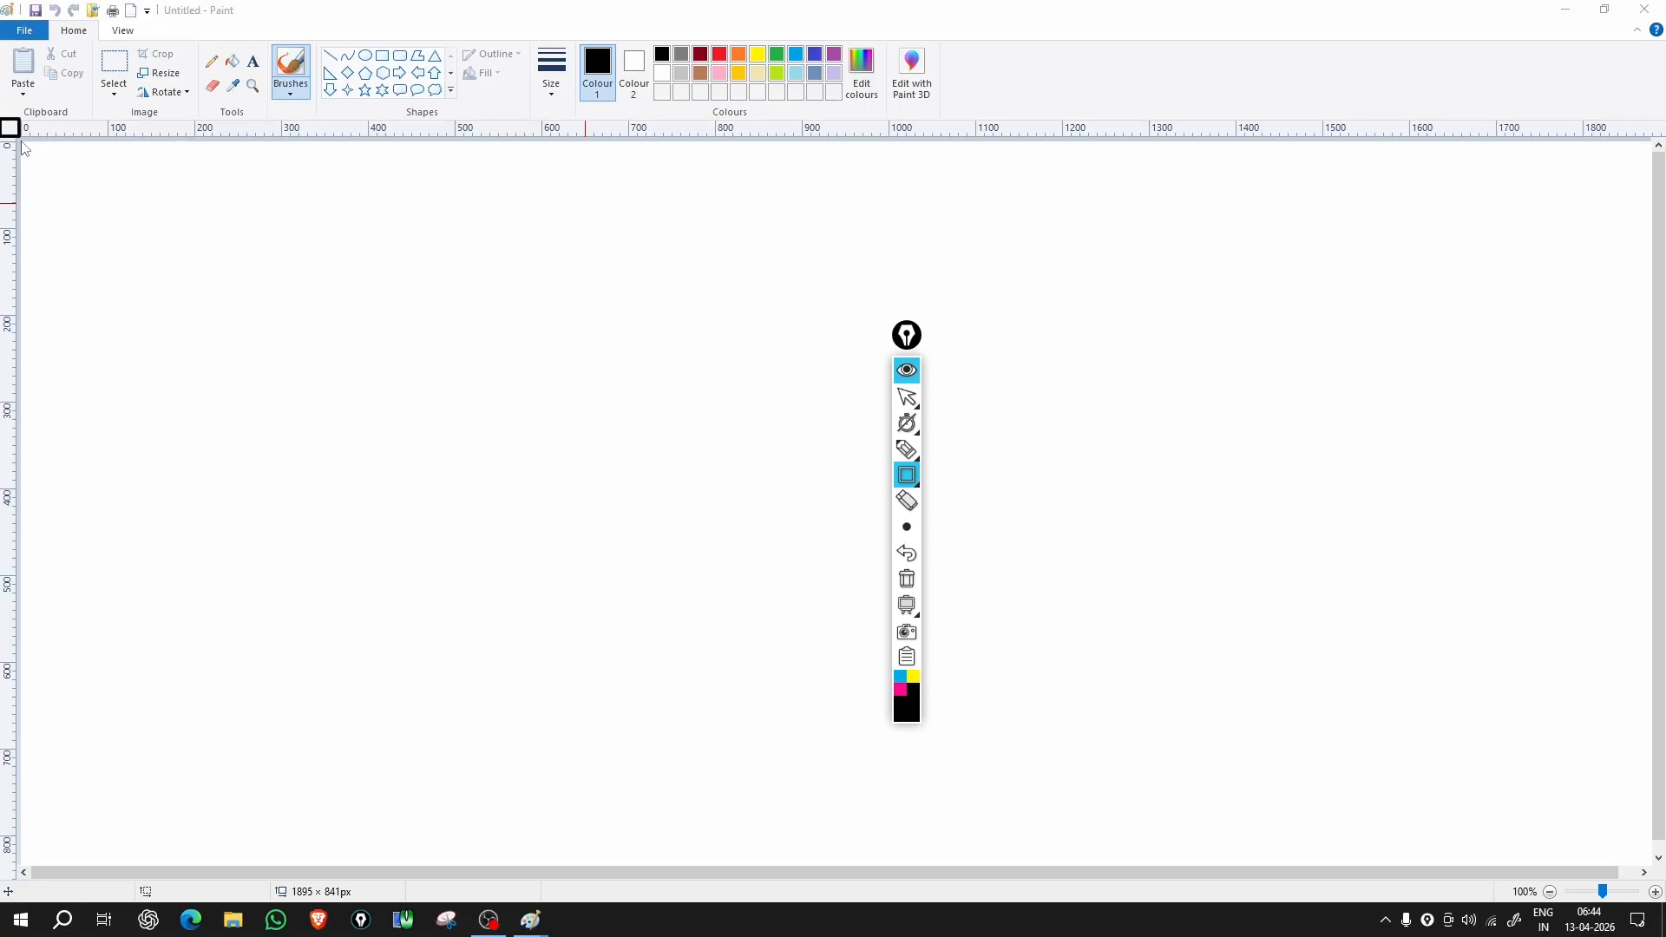
pyautogui.moveTo(21, 142)
pyautogui.mouseDown()
pyautogui.moveTo(60, 186)
pyautogui.moveTo(1086, 769)
pyautogui.moveTo(1352, 847)
pyautogui.moveTo(1633, 889)
pyautogui.moveTo(1653, 855)
pyautogui.moveTo(1653, 872)
pyautogui.mouseUp()
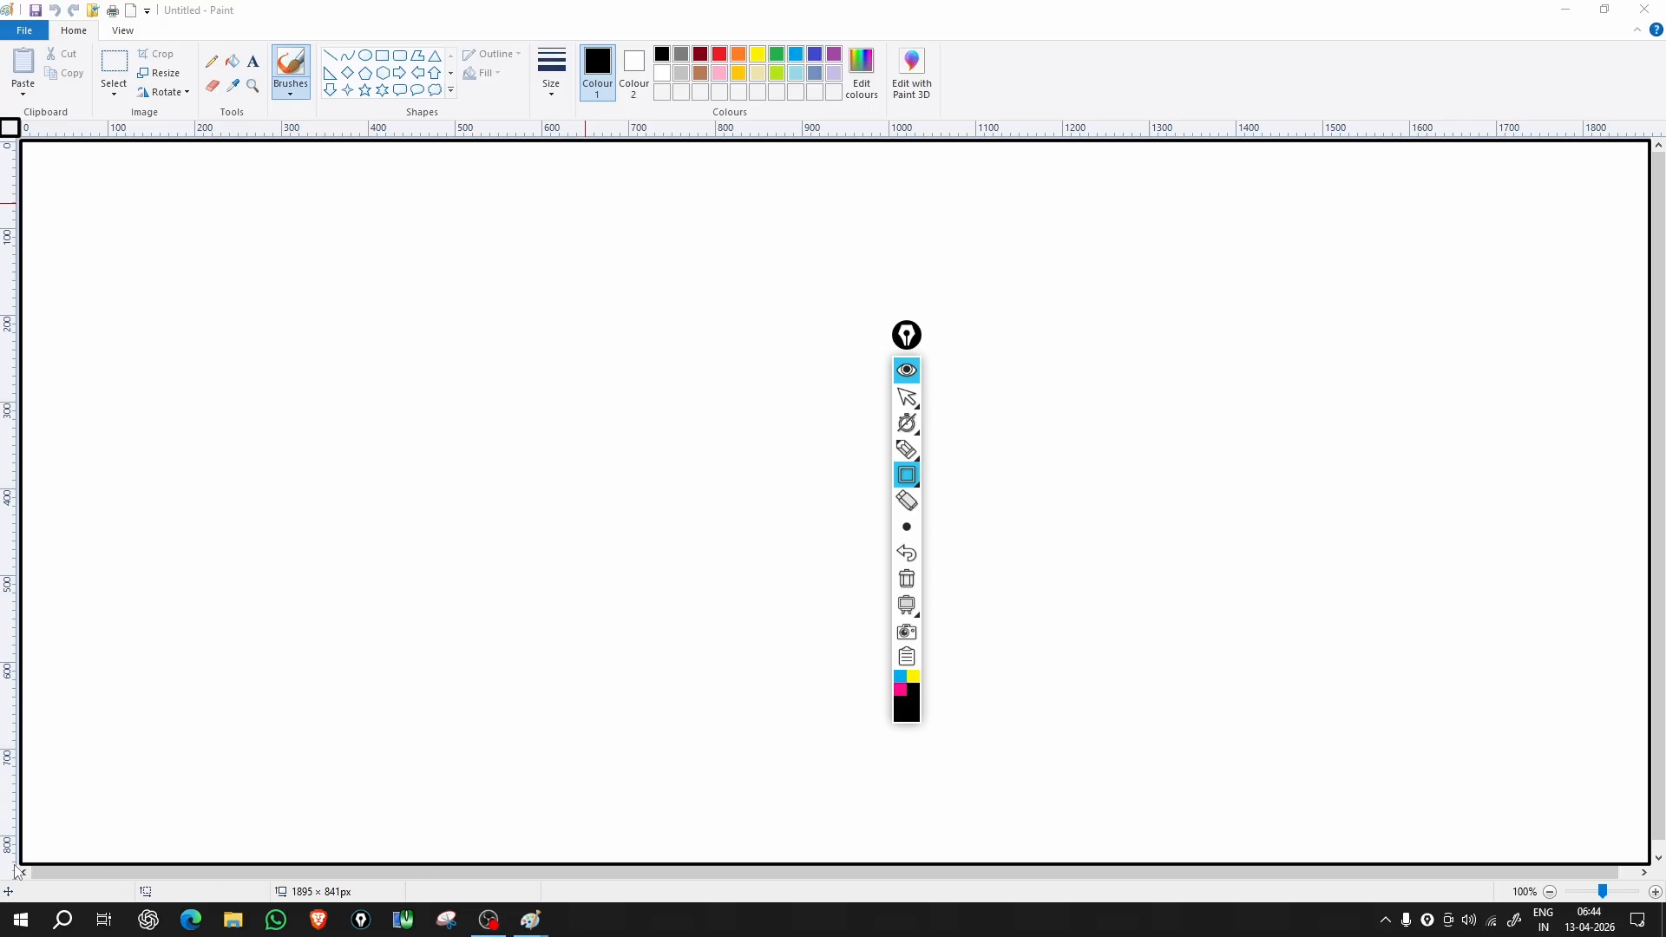
# Step: Box the bottom scrollbar, right scrollbar and status bar, then press Escape to clear annotations
pyautogui.moveTo(13, 865)
pyautogui.mouseDown()
pyautogui.moveTo(216, 892)
pyautogui.moveTo(1663, 884)
pyautogui.mouseUp()
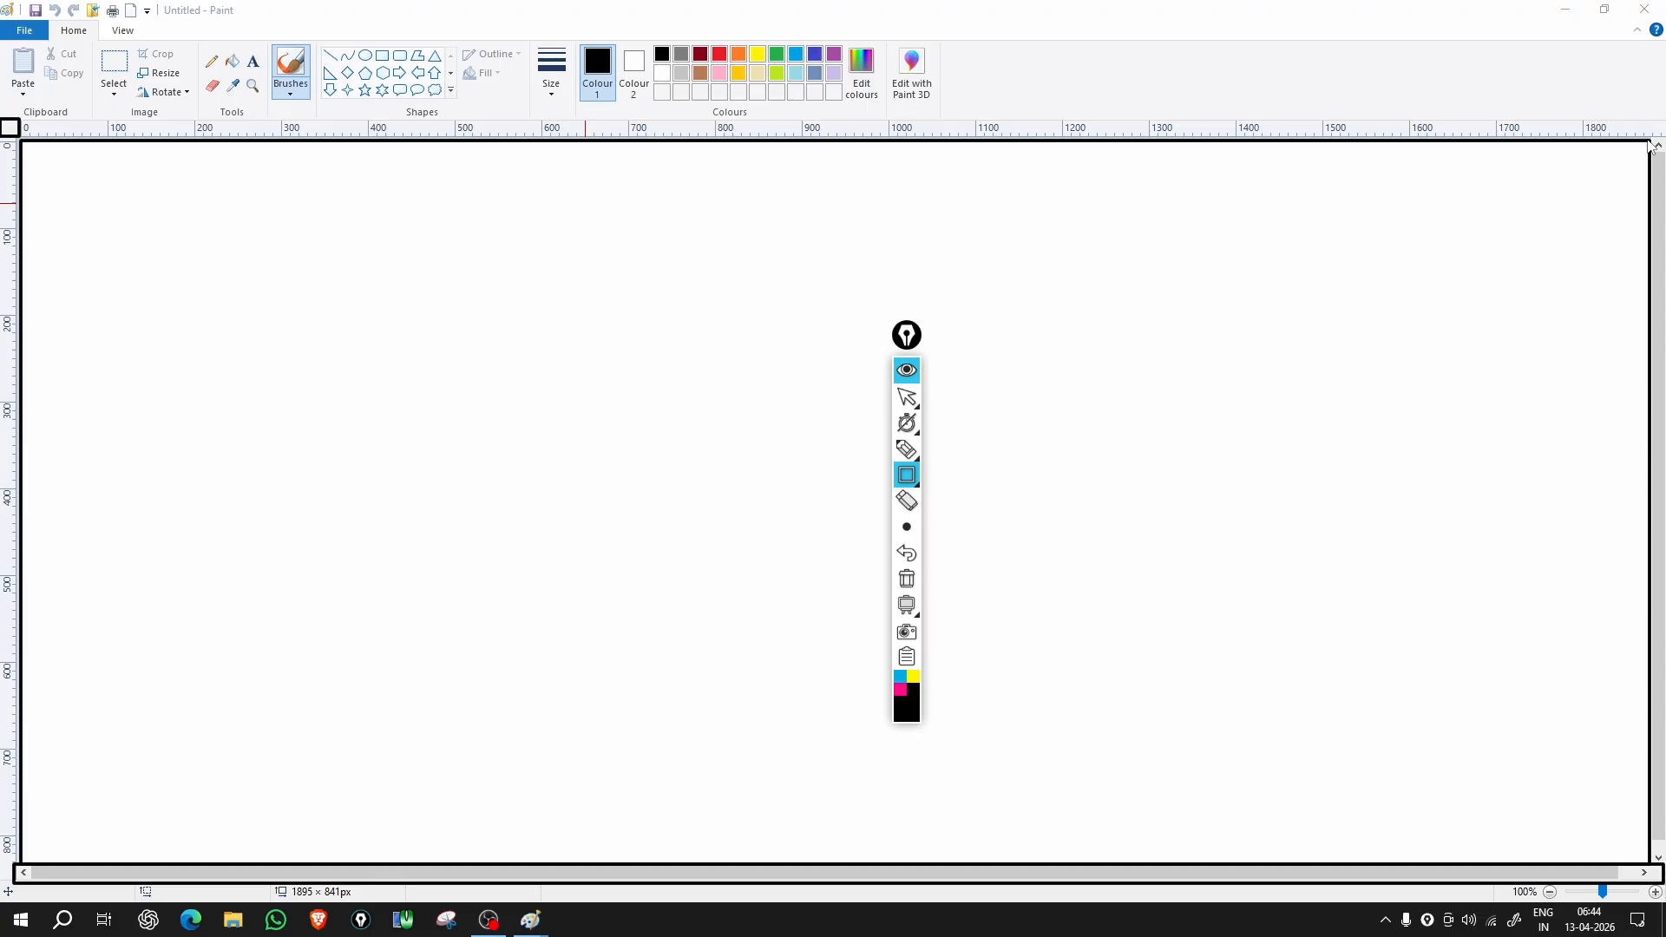
pyautogui.moveTo(1649, 145); pyautogui.dragTo(1661, 867)
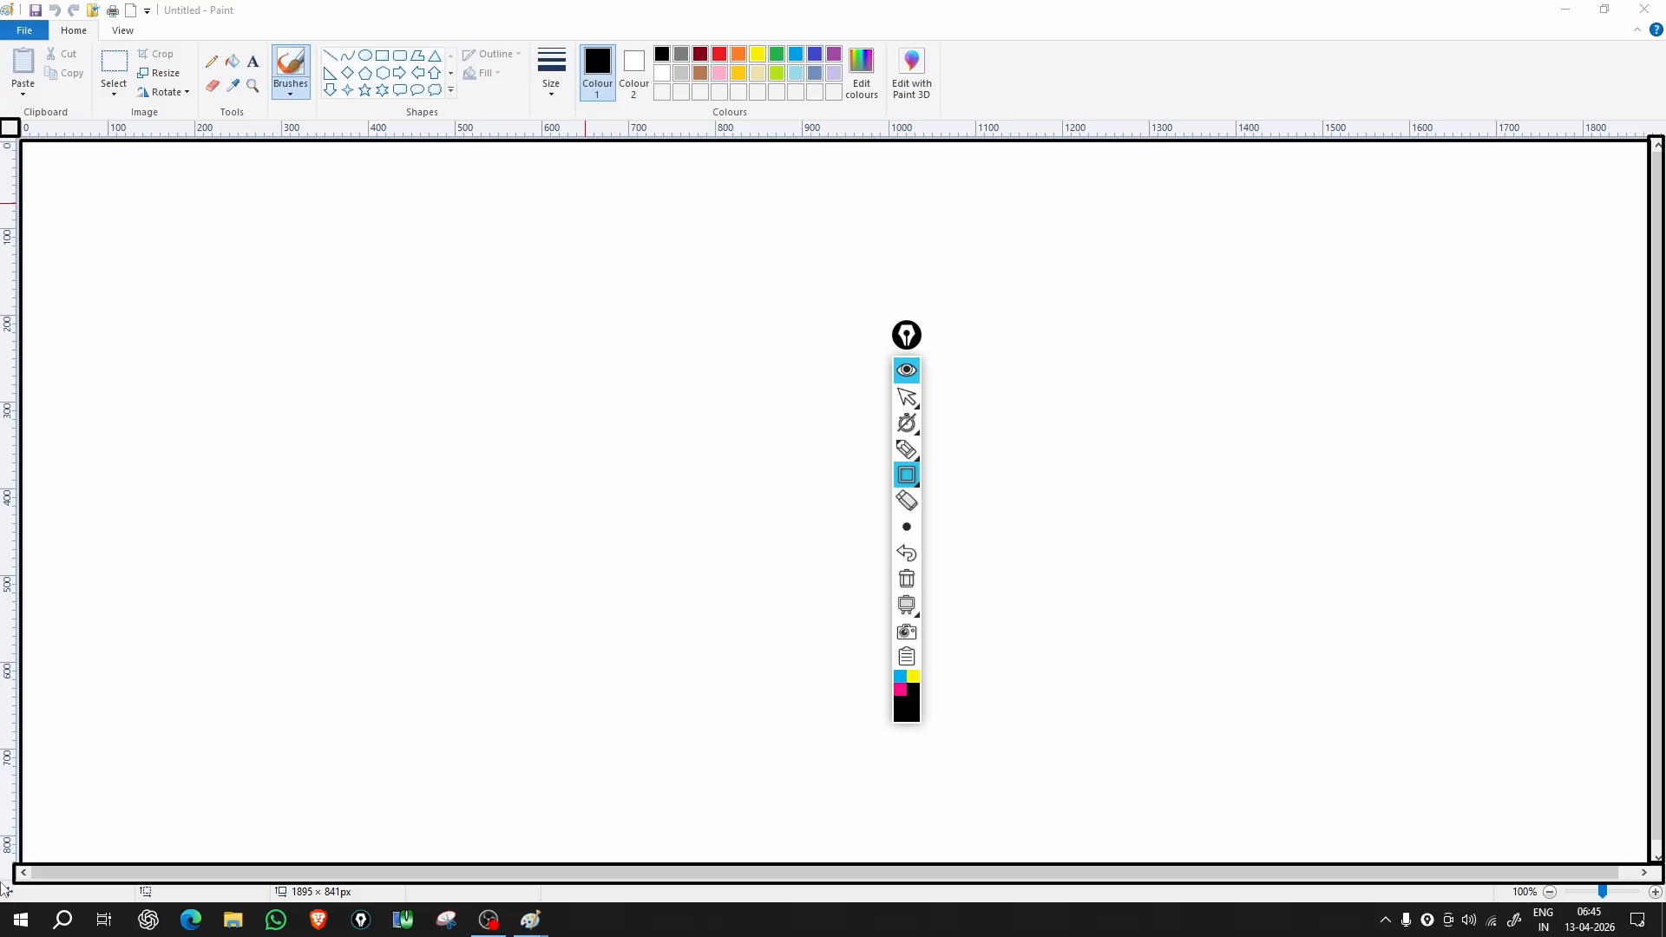
pyautogui.moveTo(3, 882); pyautogui.dragTo(1653, 921)
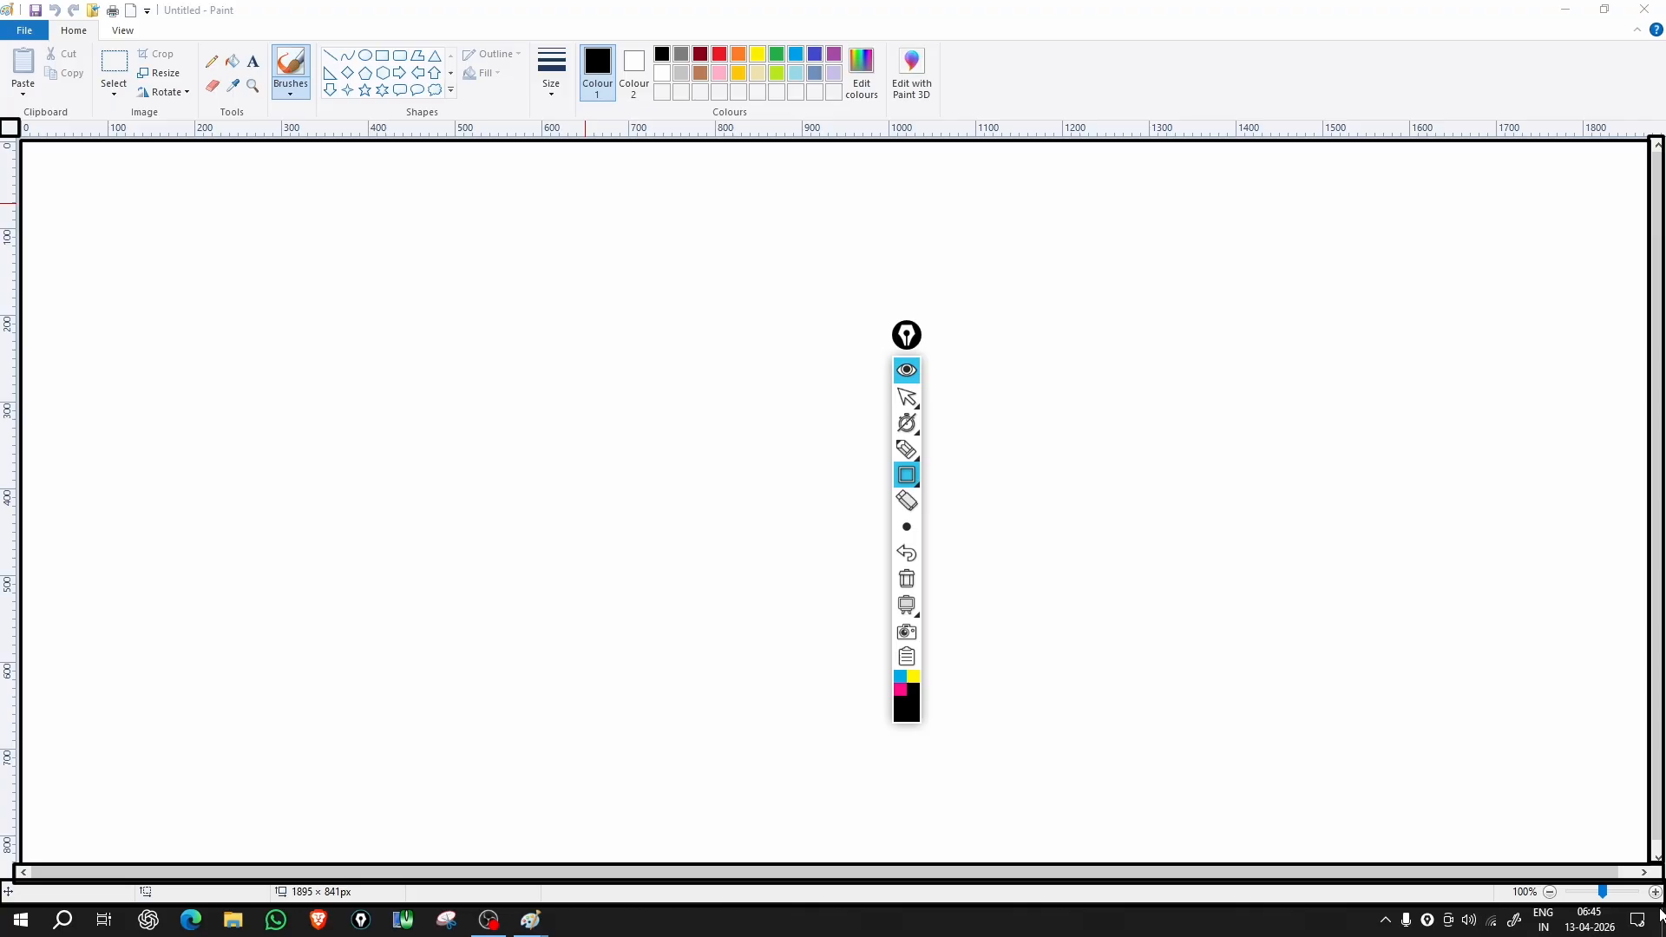
pyautogui.press('Escape')
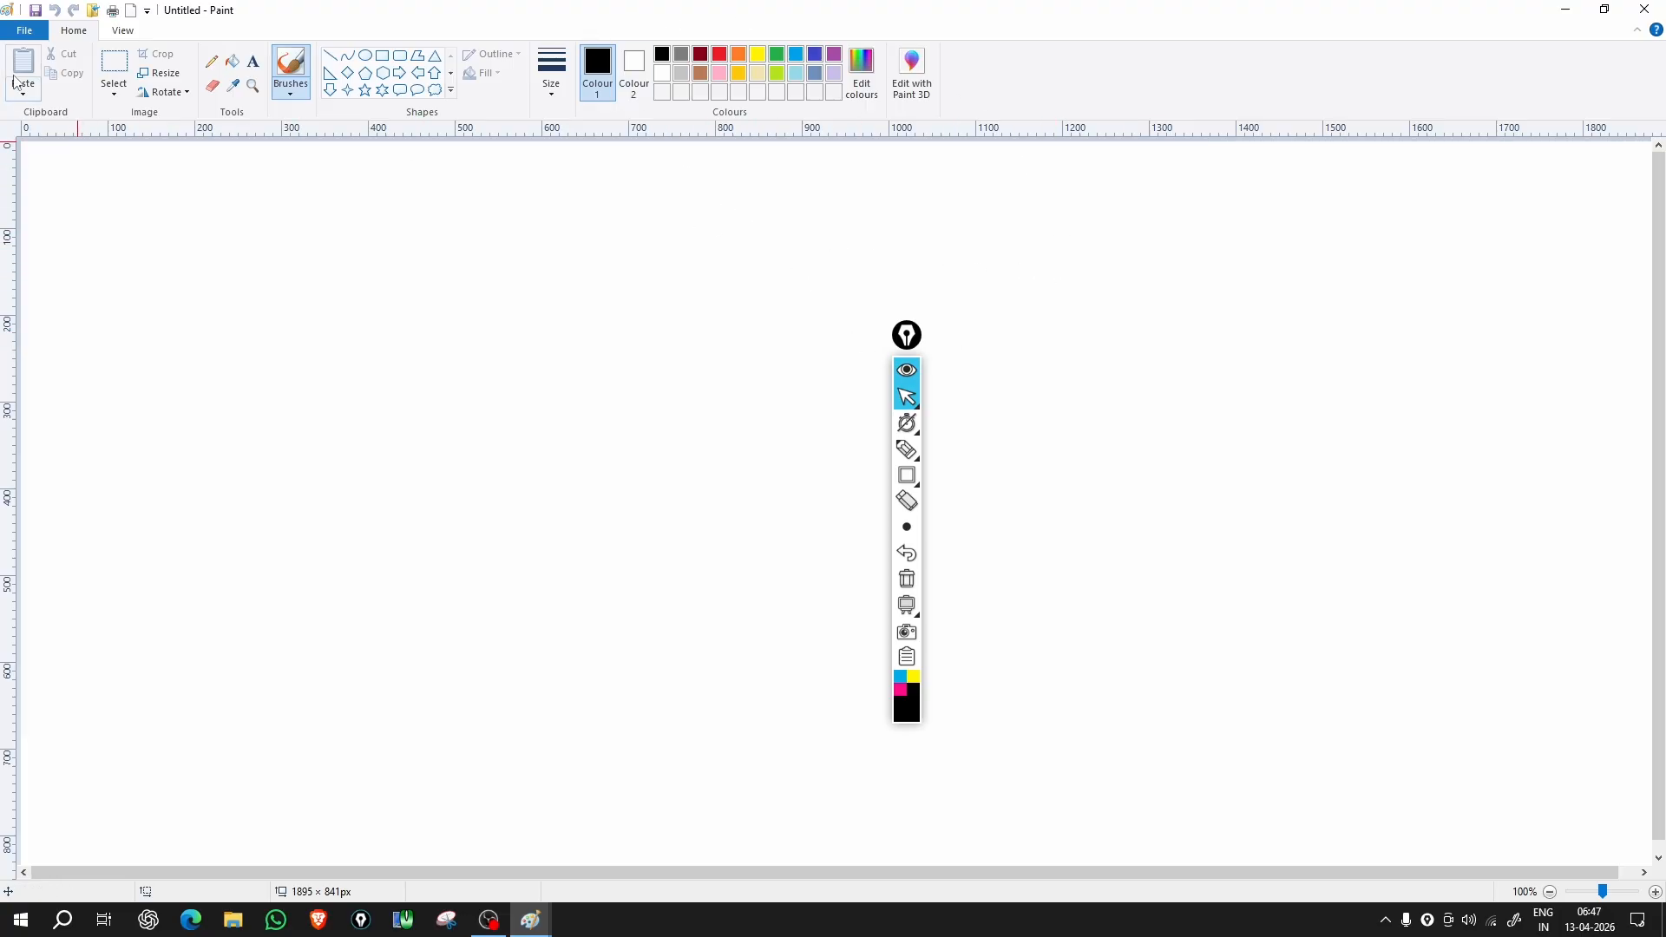
# Step: Open the File menu, close it, and paste its captured screenshot onto the canvas
pyautogui.click(26, 32)
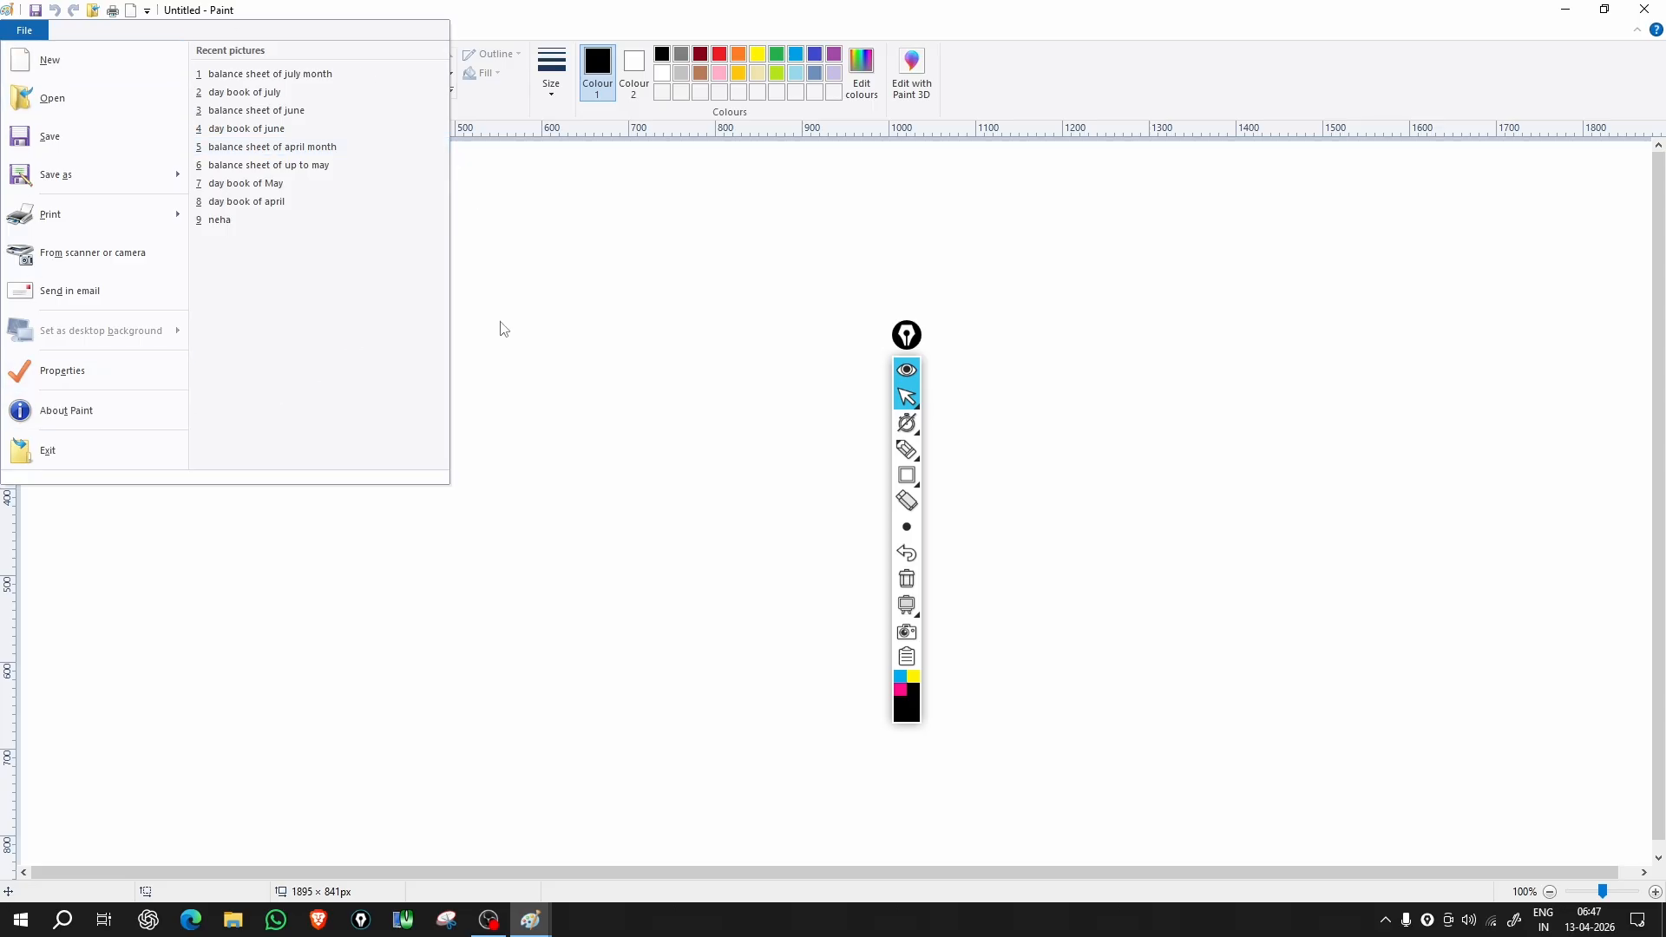
pyautogui.click(473, 331)
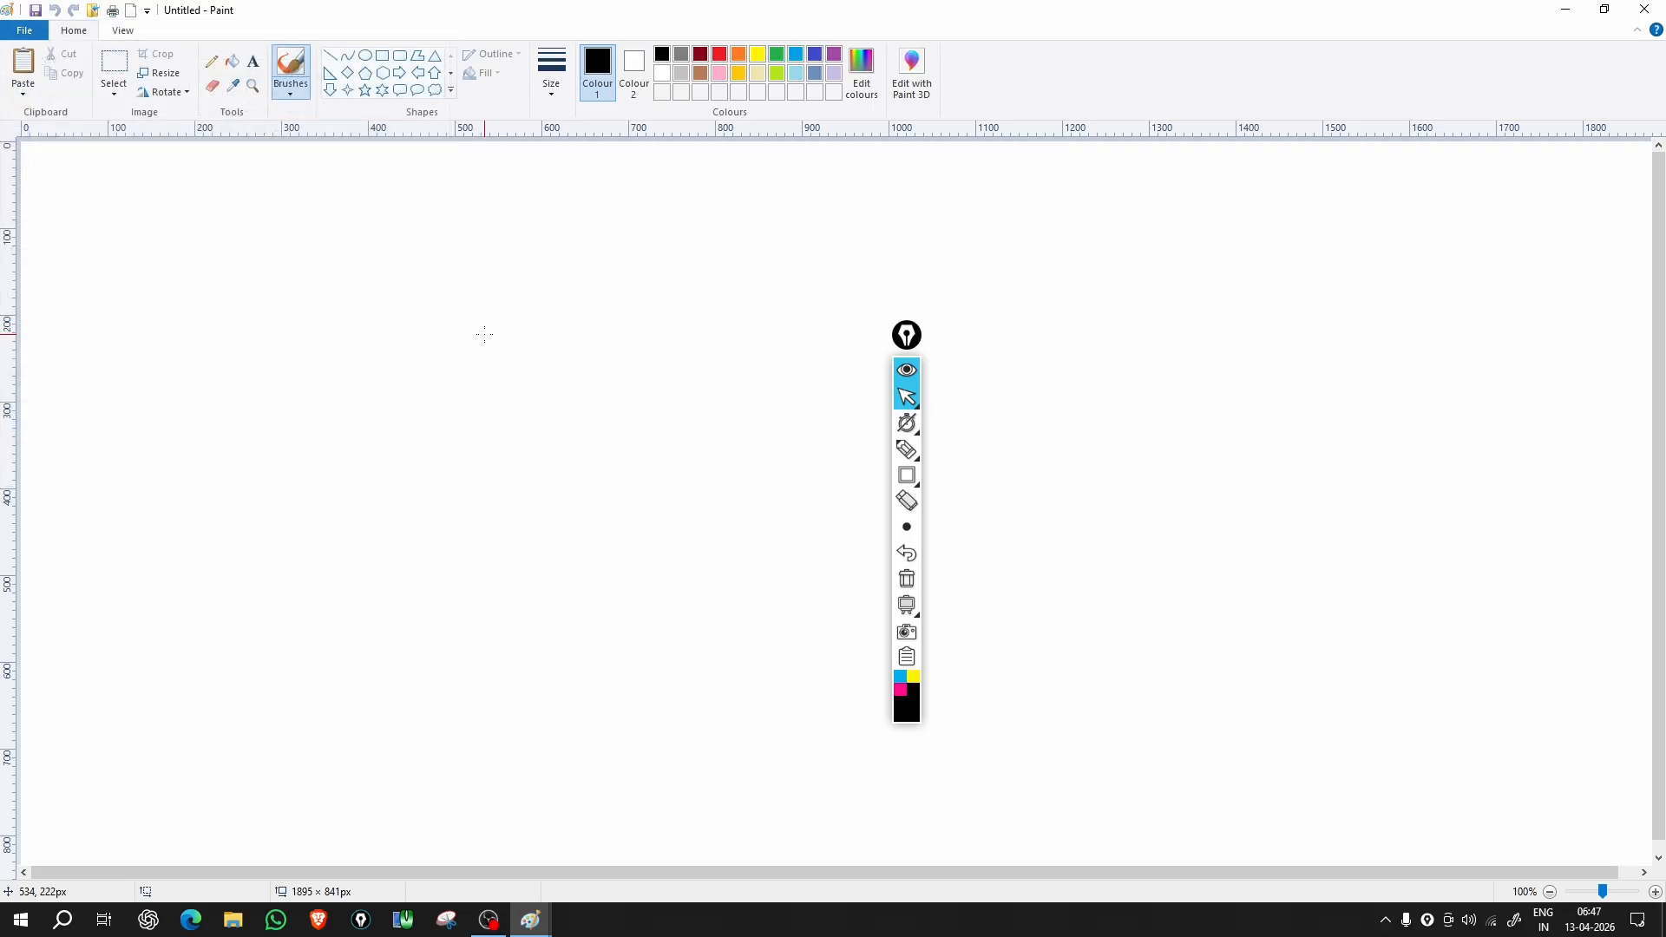
pyautogui.hotkey('ctrl', 'v')
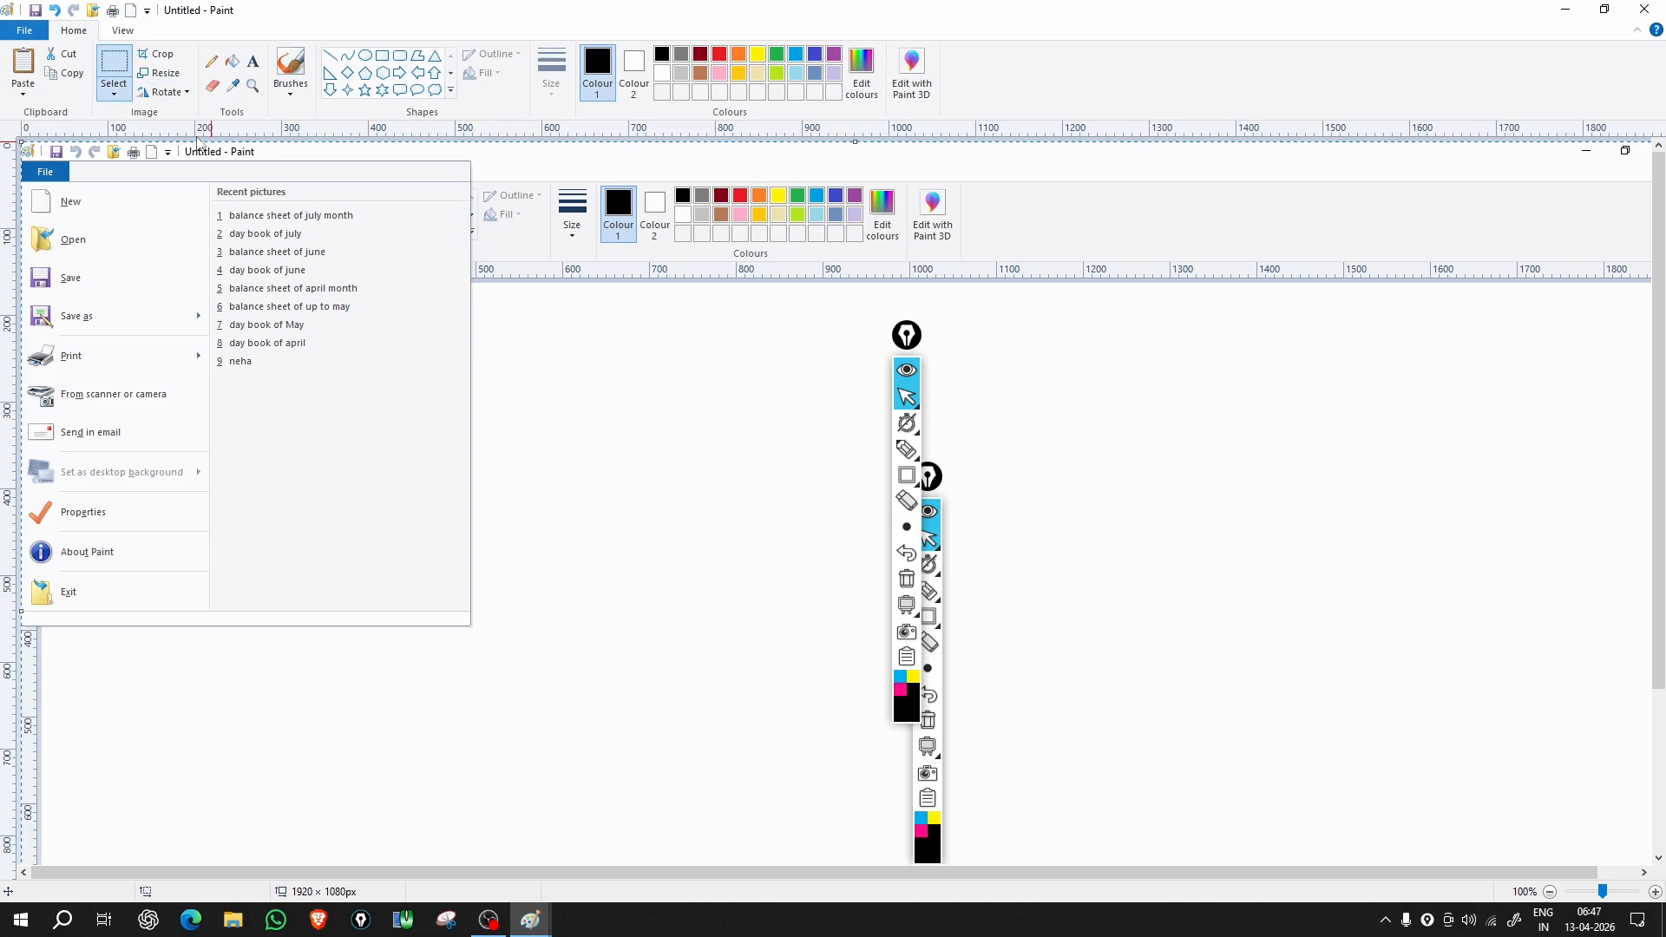
# Step: Select the File menu region and crop the picture to 521 × 540px
pyautogui.click(114, 63)
pyautogui.moveTo(21, 154)
pyautogui.mouseDown()
pyautogui.moveTo(368, 476)
pyautogui.moveTo(473, 627)
pyautogui.mouseUp()
pyautogui.click(157, 61)
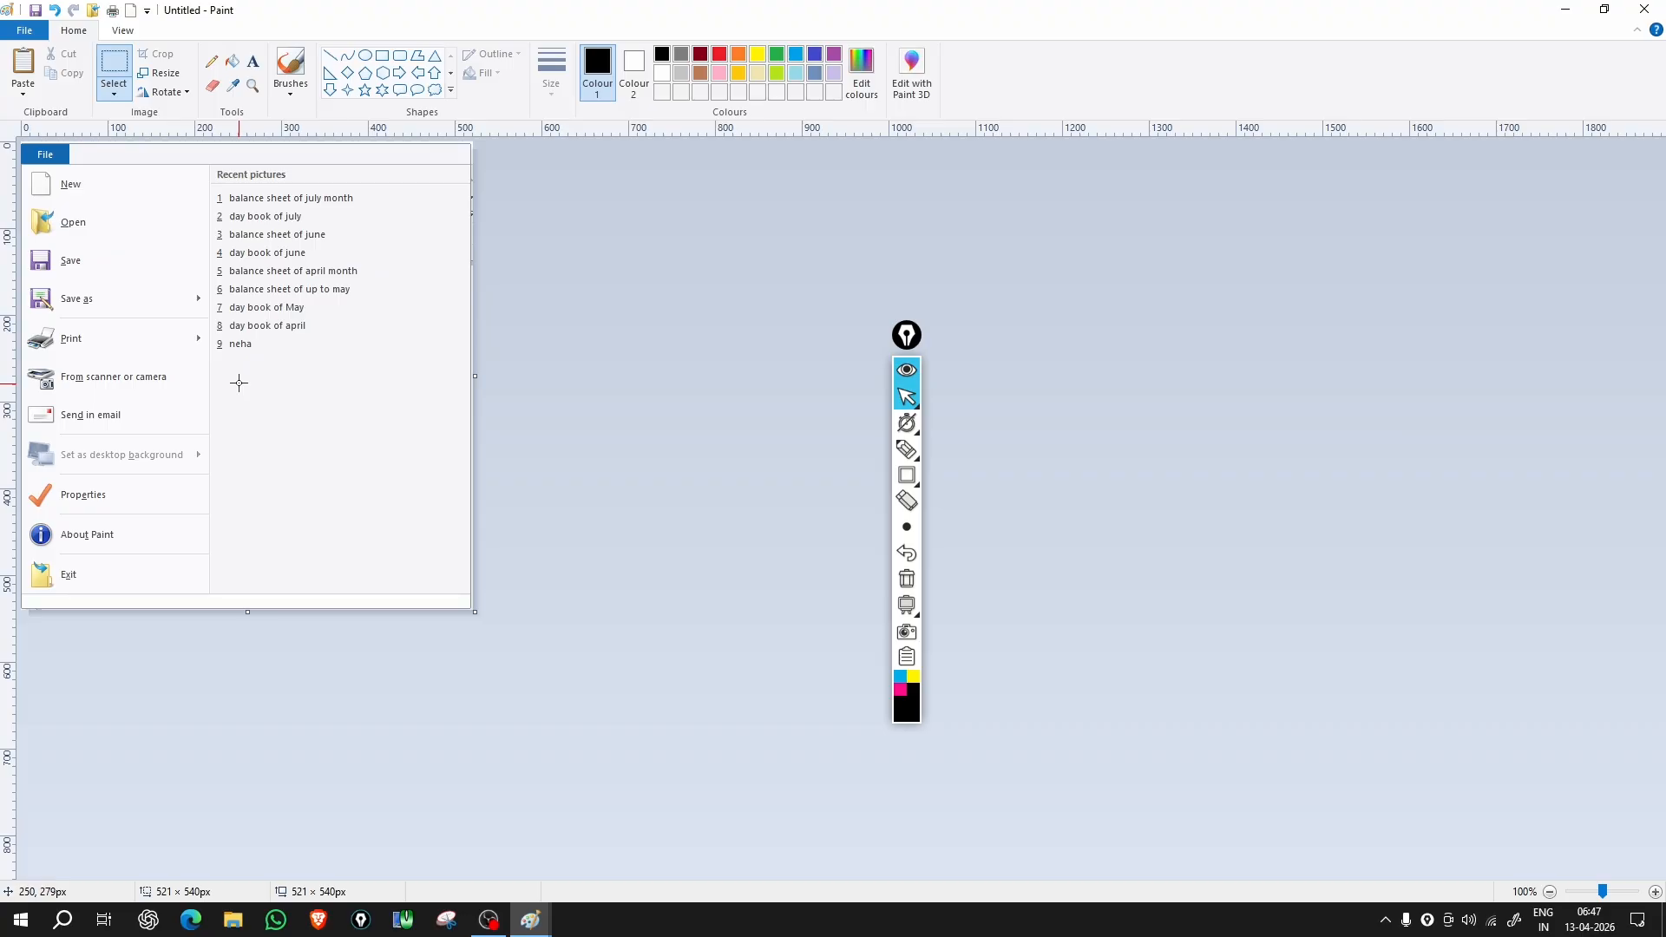
# Step: Draw an annotation rectangle around the New entry in the pasted File menu picture
pyautogui.click(907, 474)
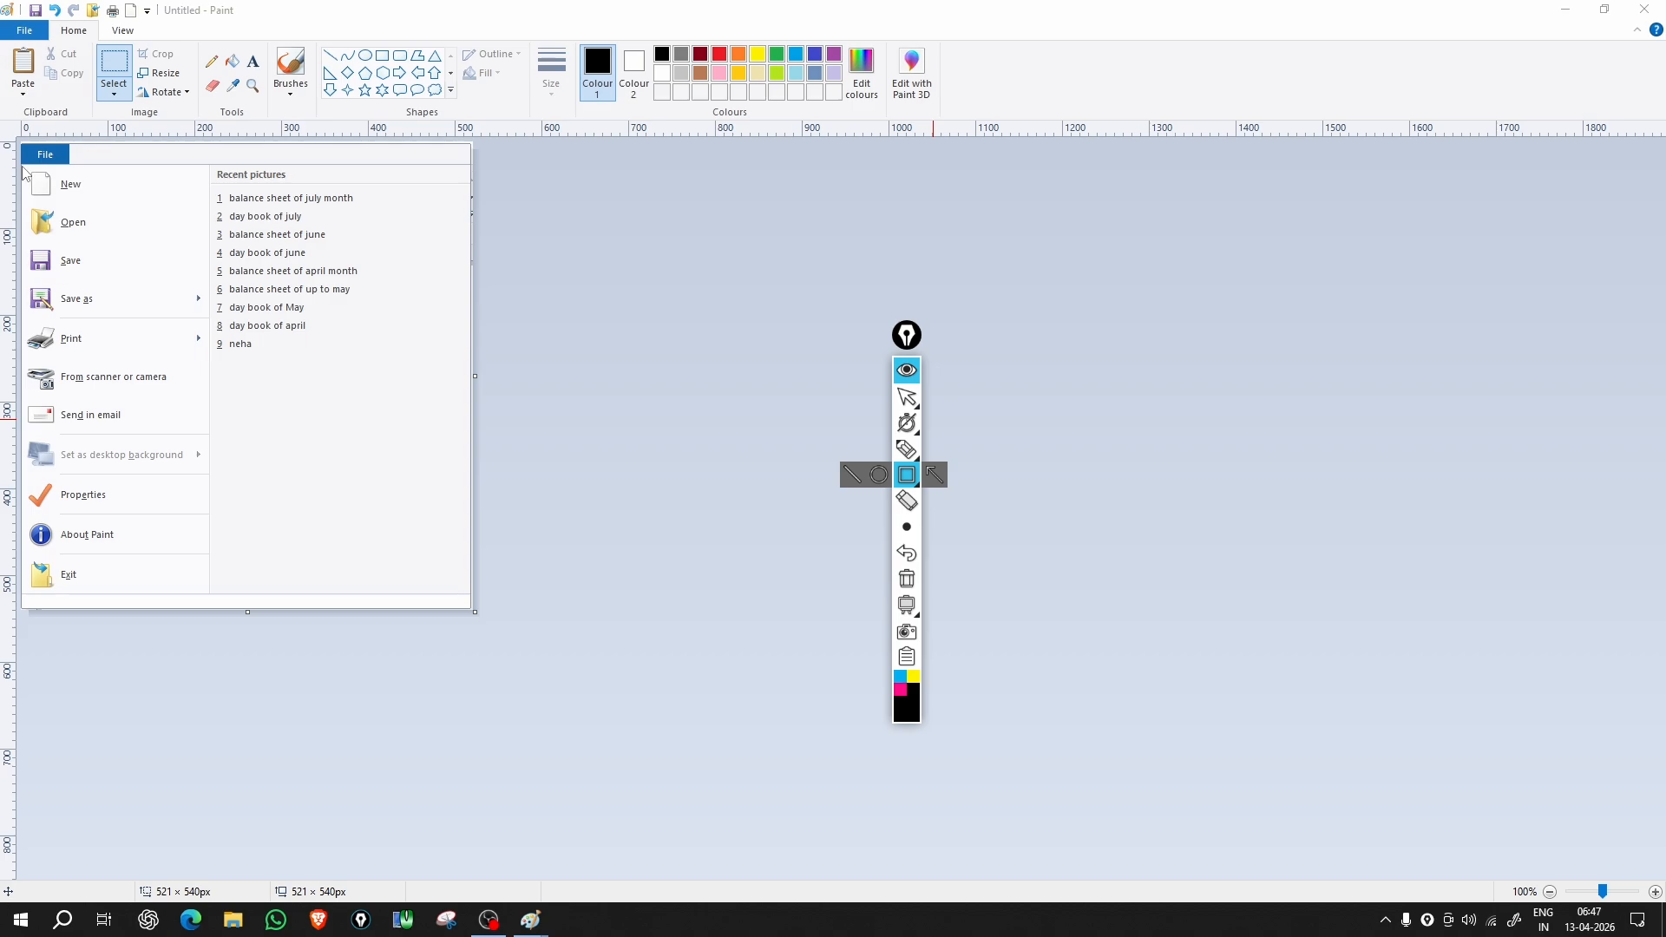
pyautogui.moveTo(23, 165)
pyautogui.mouseDown()
pyautogui.moveTo(152, 212)
pyautogui.moveTo(208, 203)
pyautogui.mouseUp()
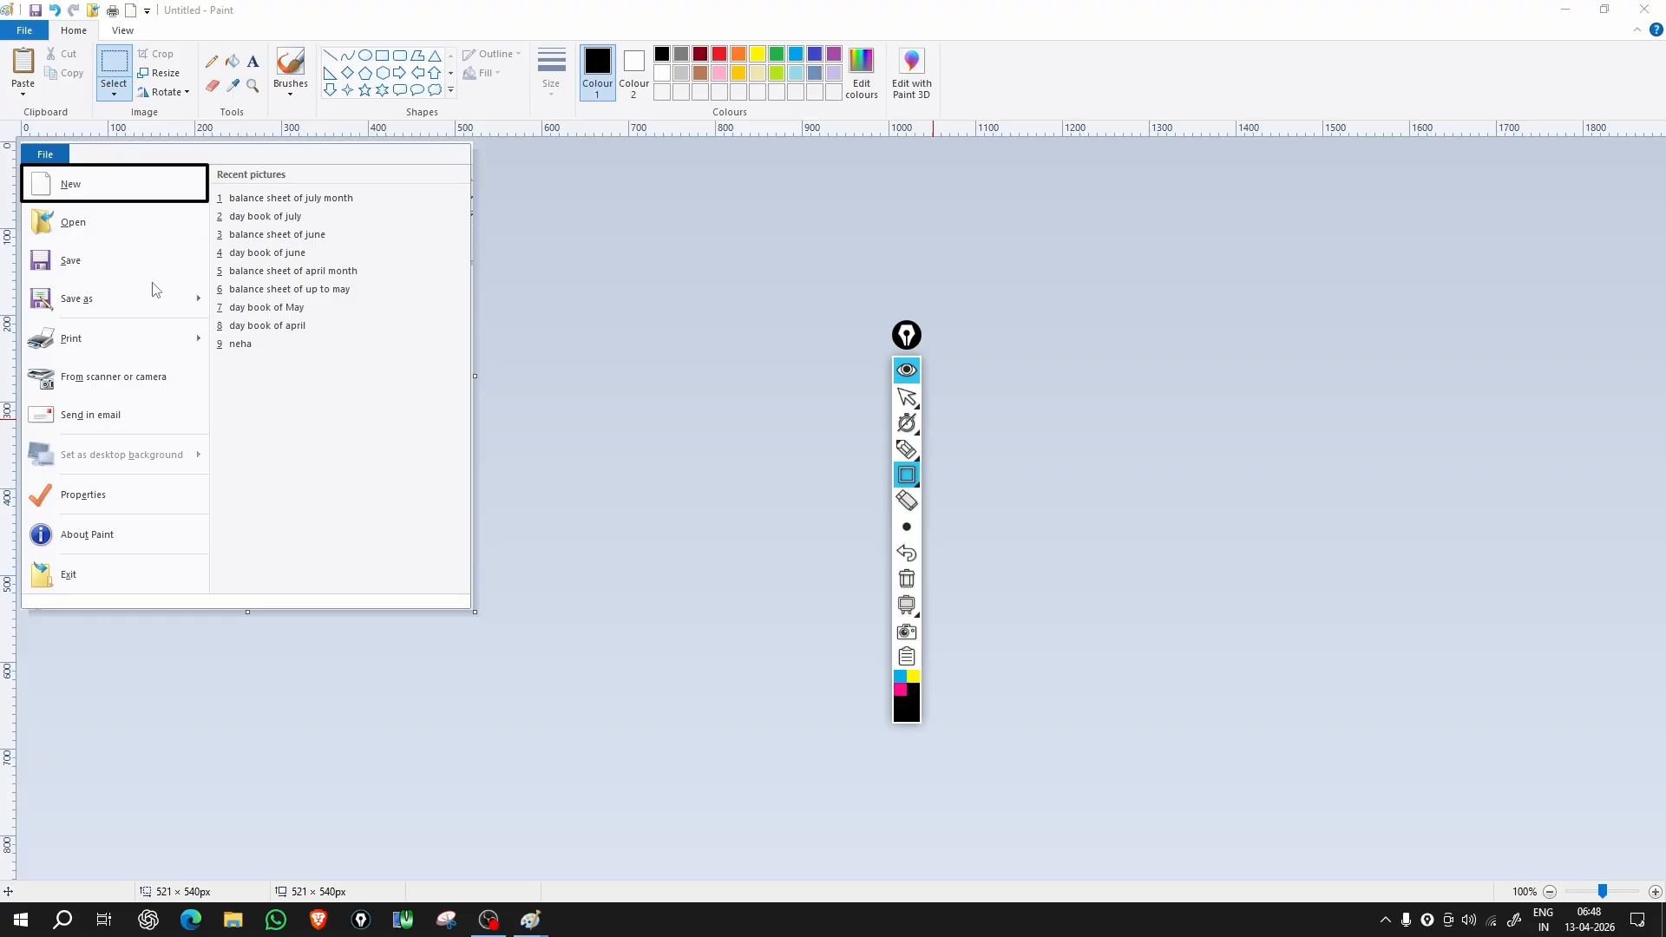
# Step: Leave annotation mode and choose File > New, bringing up the save-changes prompt
pyautogui.click(907, 397)
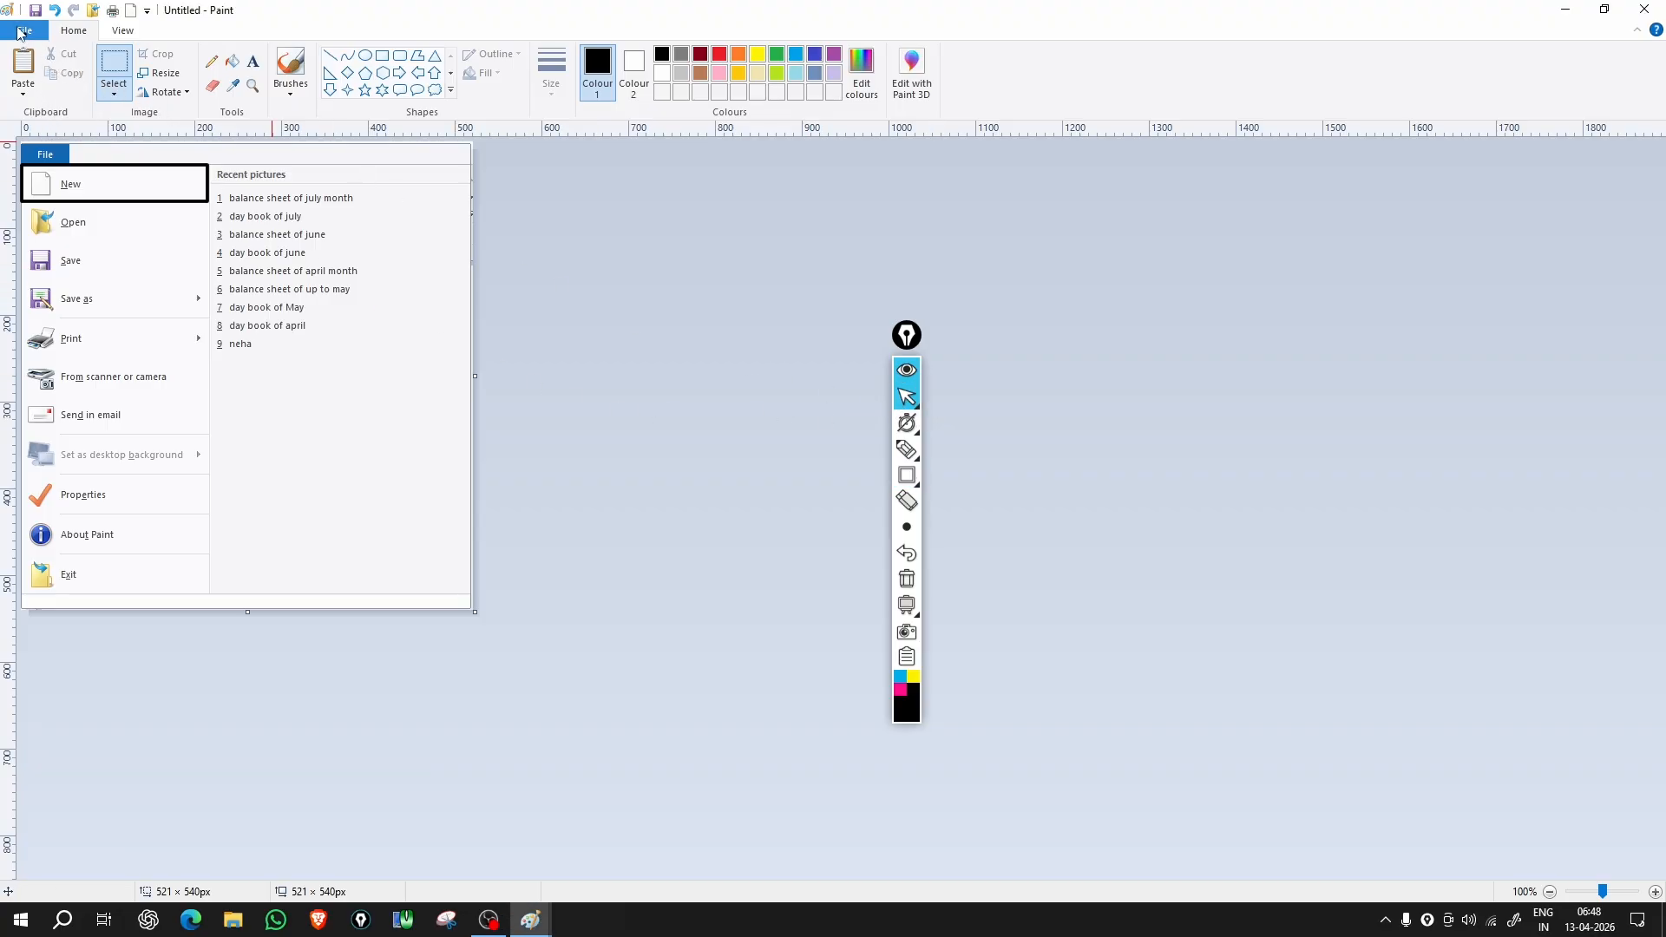
pyautogui.click(52, 74)
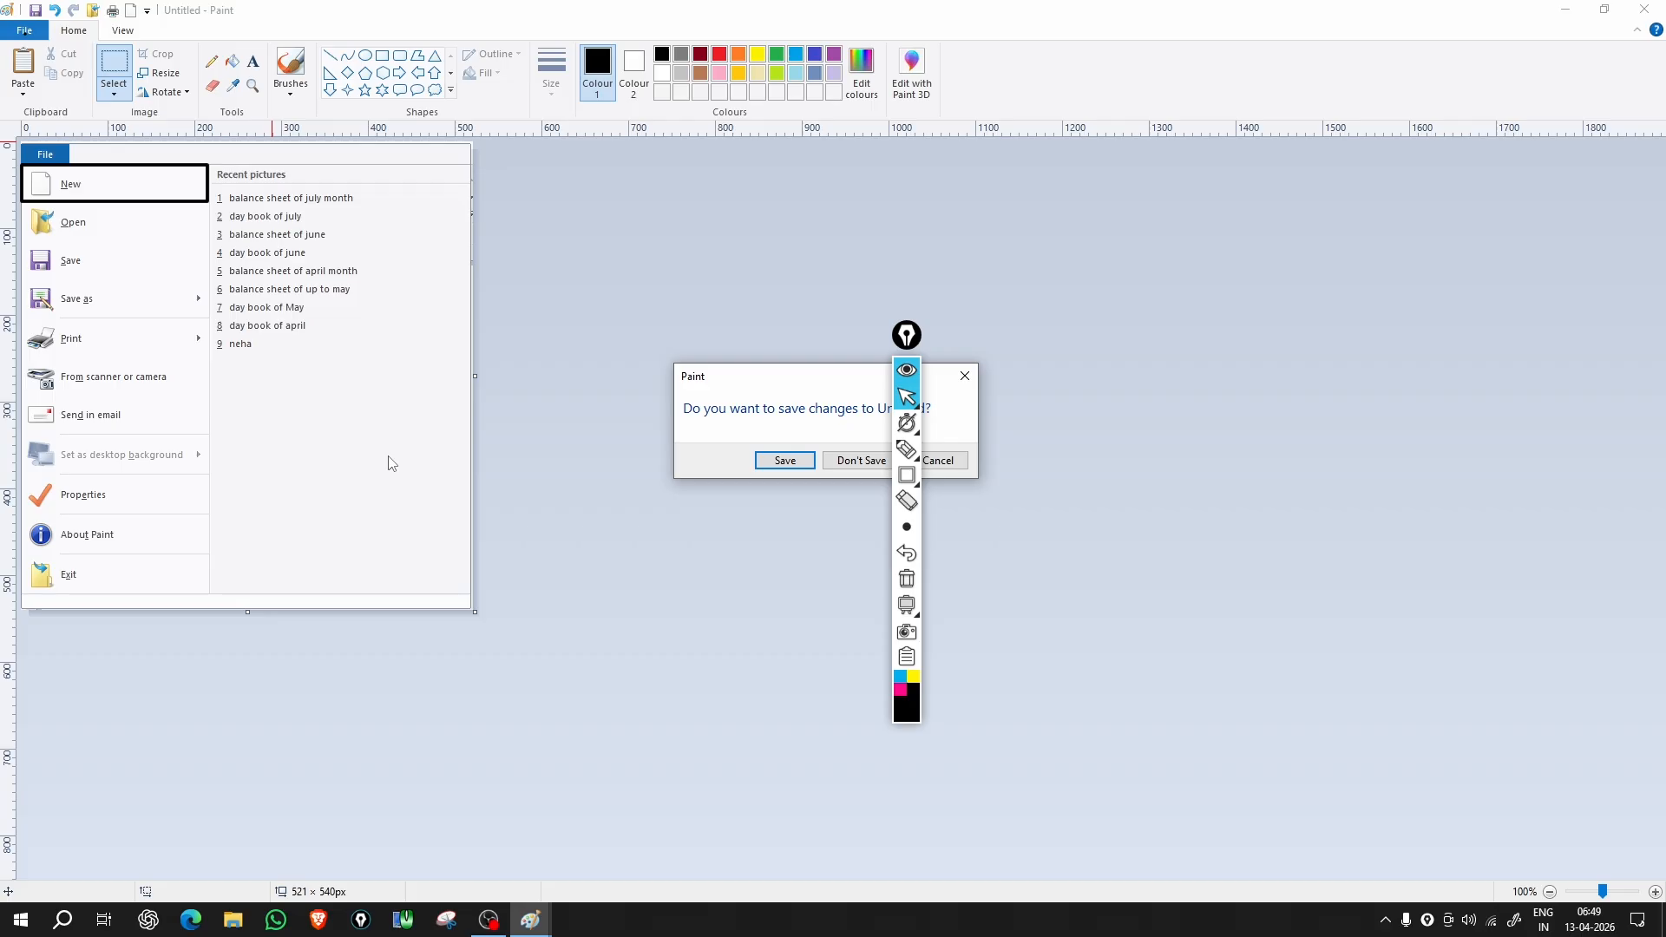
# Step: Cancel the save-changes prompt so the File menu picture stays open
pyautogui.click(948, 460)
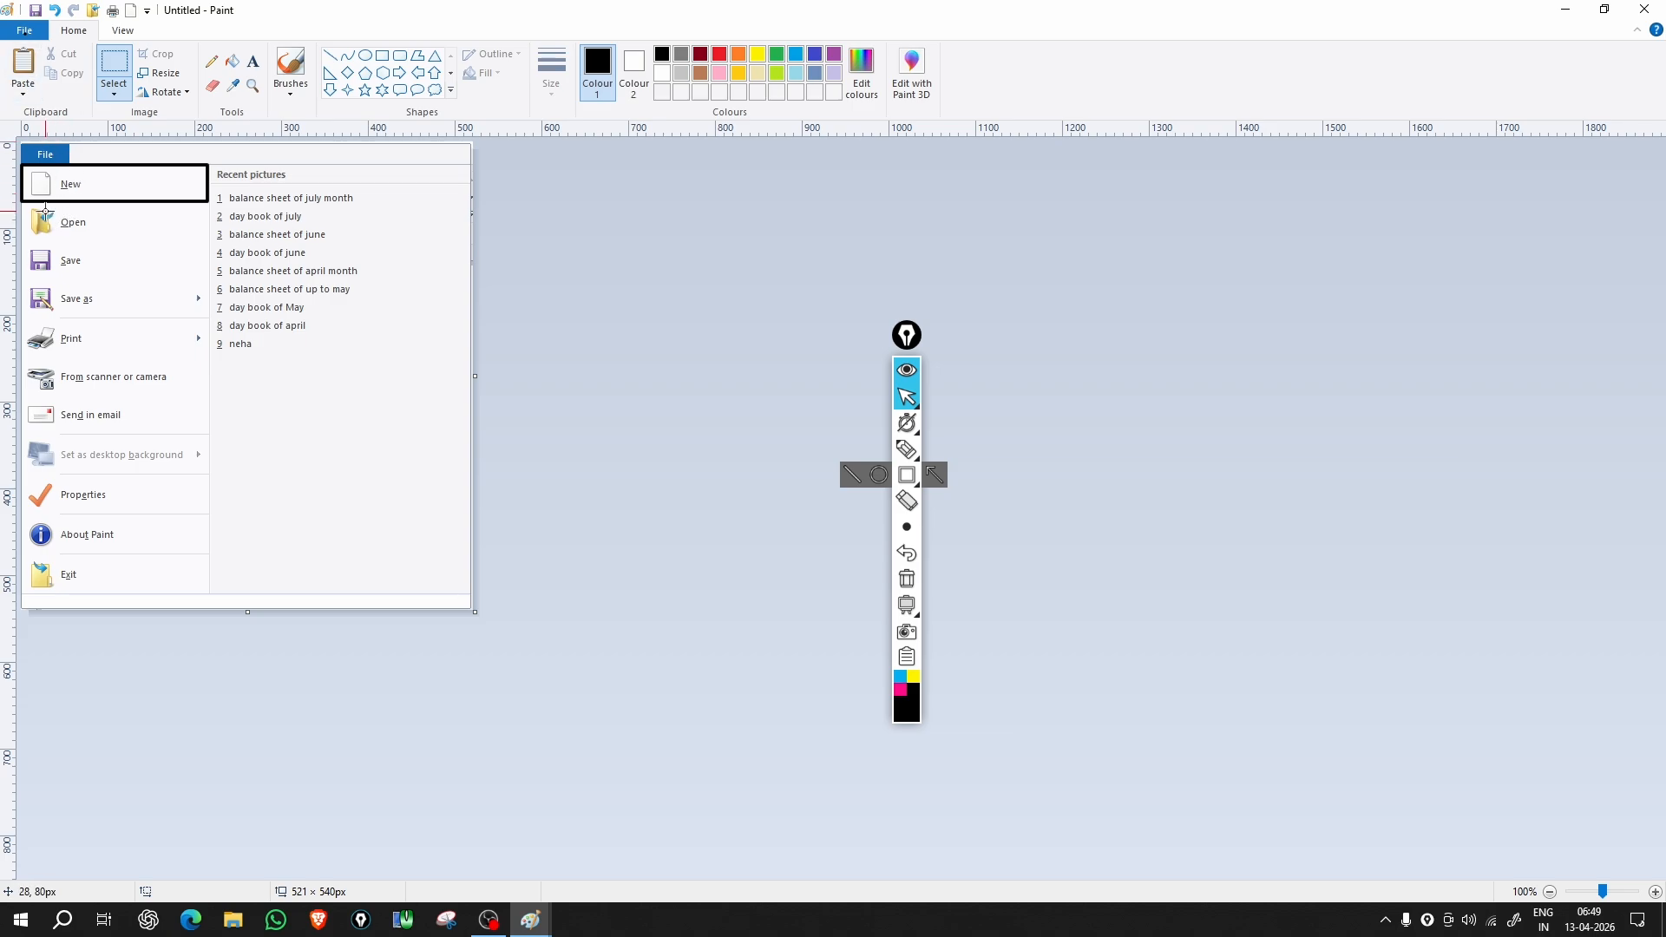
# Step: Draw annotation rectangles around the Open entry and the Recent pictures list
pyautogui.click(905, 480)
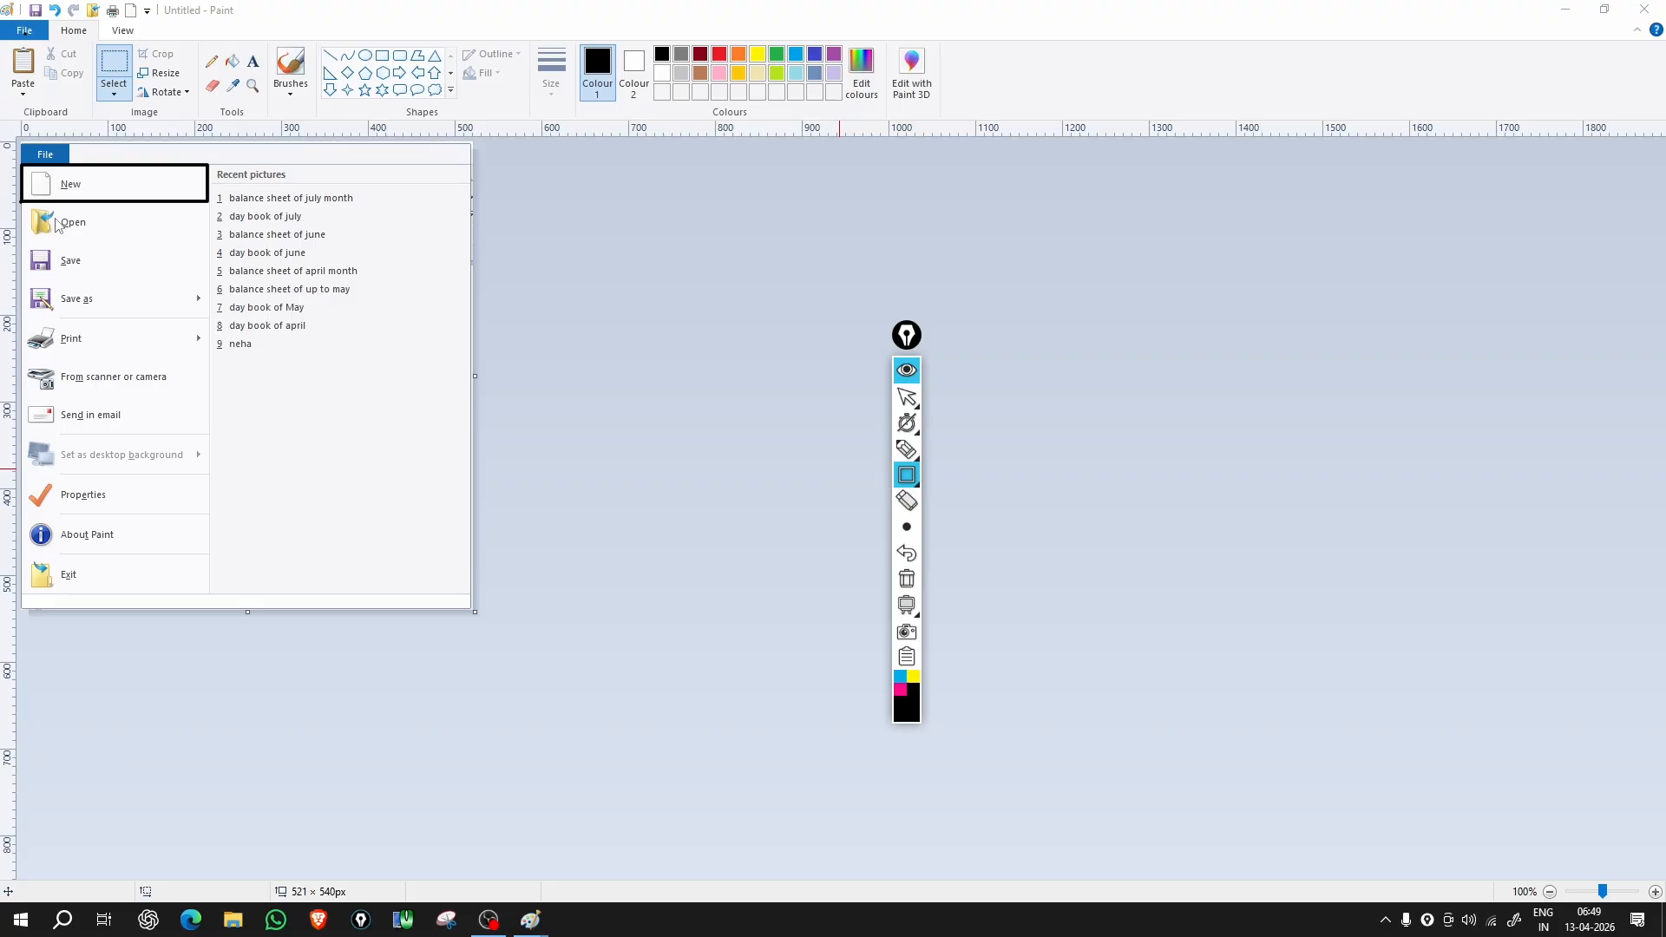
pyautogui.moveTo(19, 202)
pyautogui.mouseDown()
pyautogui.moveTo(156, 260)
pyautogui.moveTo(217, 264)
pyautogui.moveTo(209, 242)
pyautogui.mouseUp()
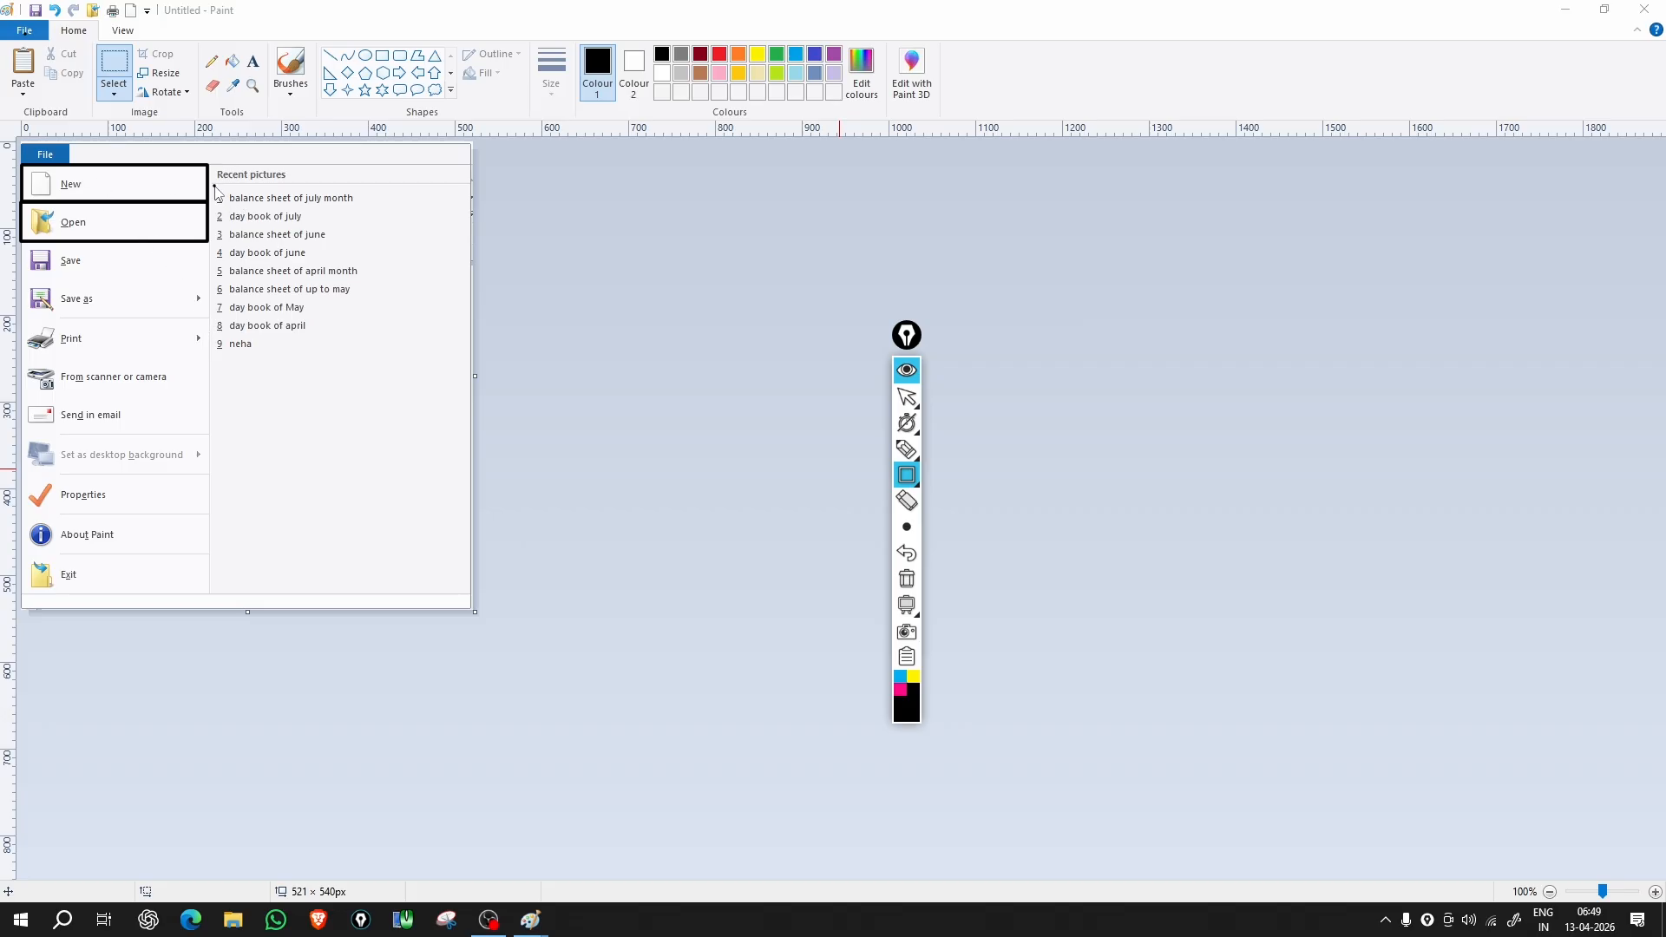
pyautogui.moveTo(213, 185)
pyautogui.mouseDown()
pyautogui.moveTo(287, 289)
pyautogui.moveTo(372, 363)
pyautogui.mouseUp()
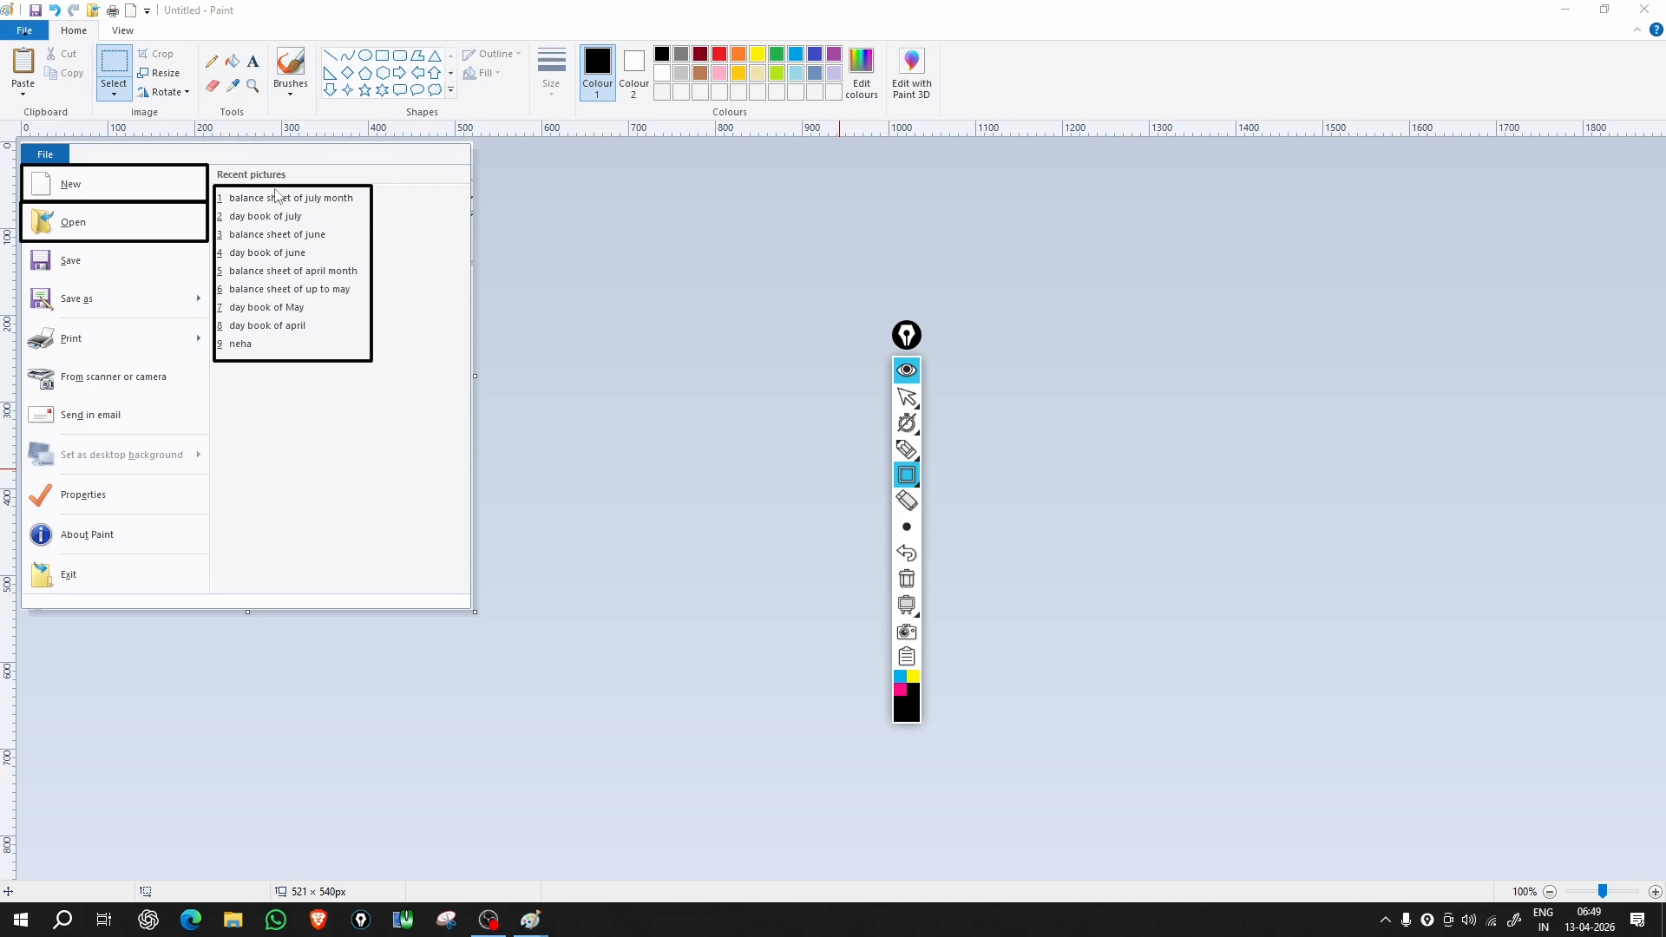
# Step: Box the Recent pictures heading in black, then the recent list and Save item in yellow
pyautogui.moveTo(216, 167); pyautogui.dragTo(372, 187)
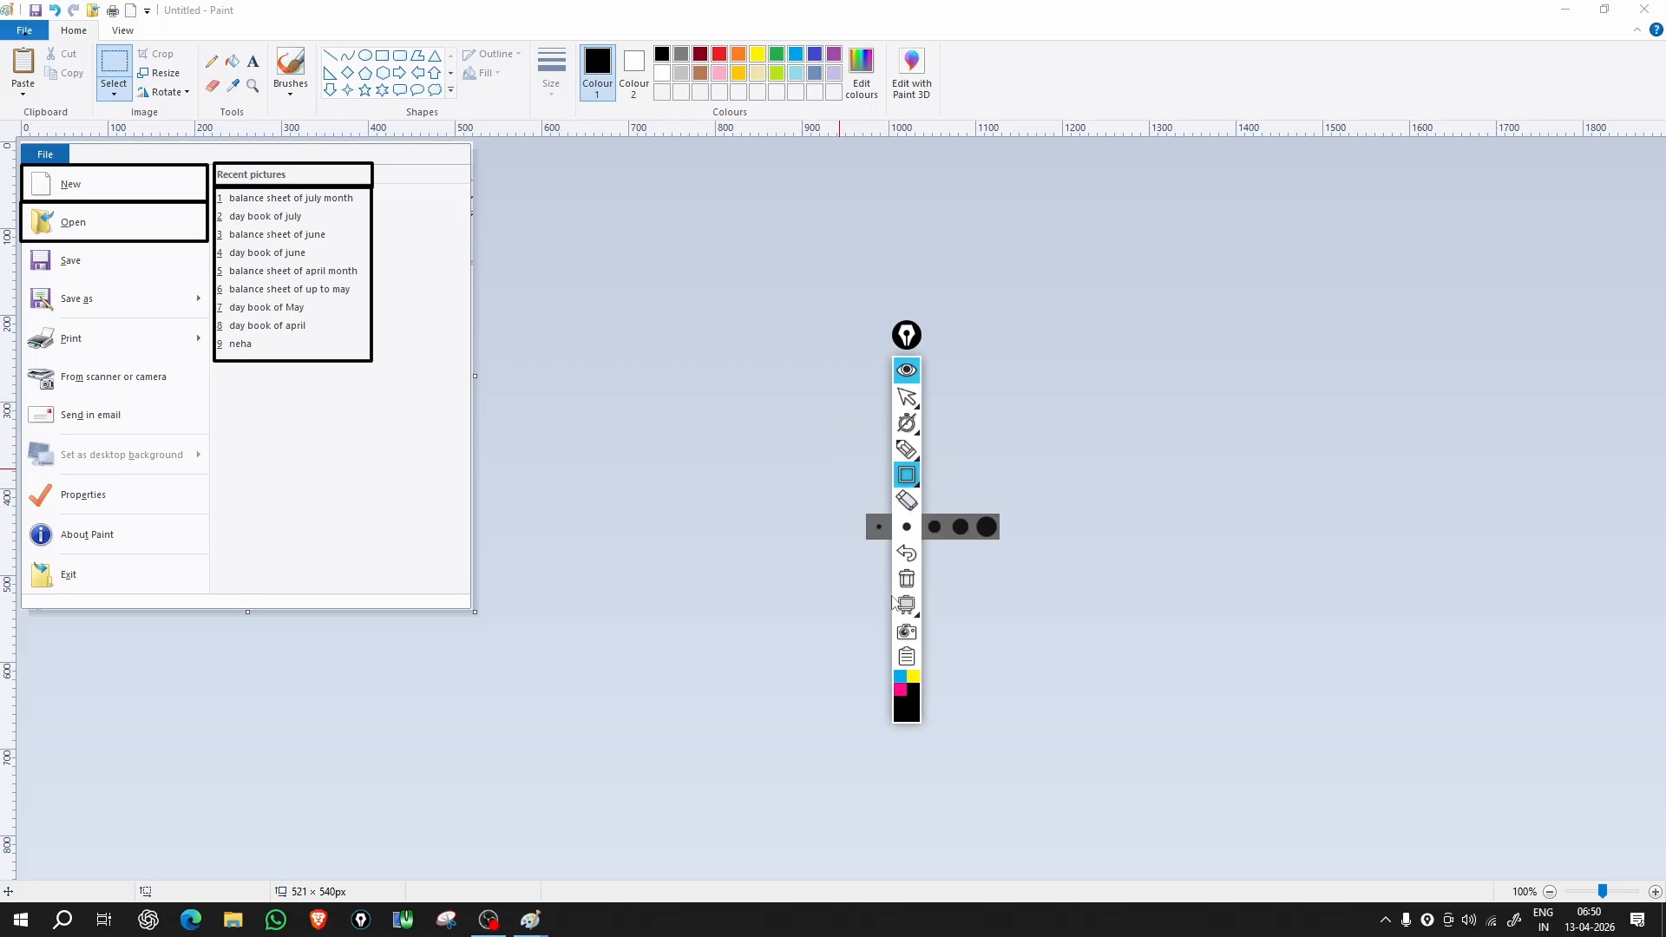
pyautogui.click(912, 676)
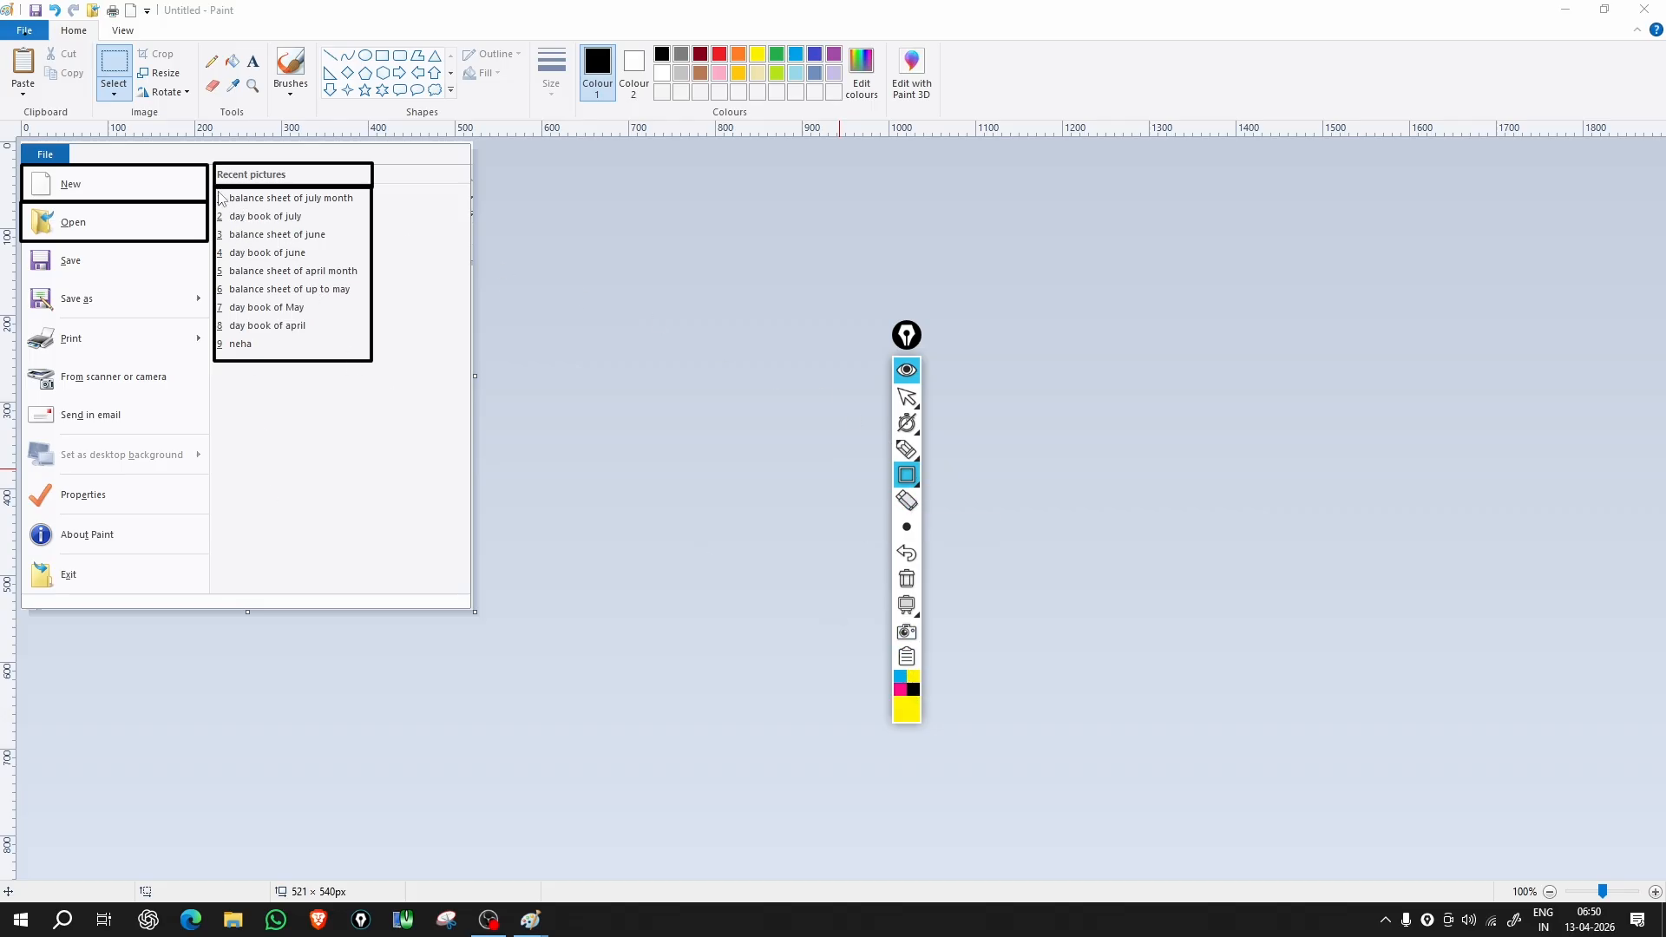
pyautogui.moveTo(214, 186)
pyautogui.mouseDown()
pyautogui.moveTo(313, 385)
pyautogui.moveTo(472, 595)
pyautogui.mouseUp()
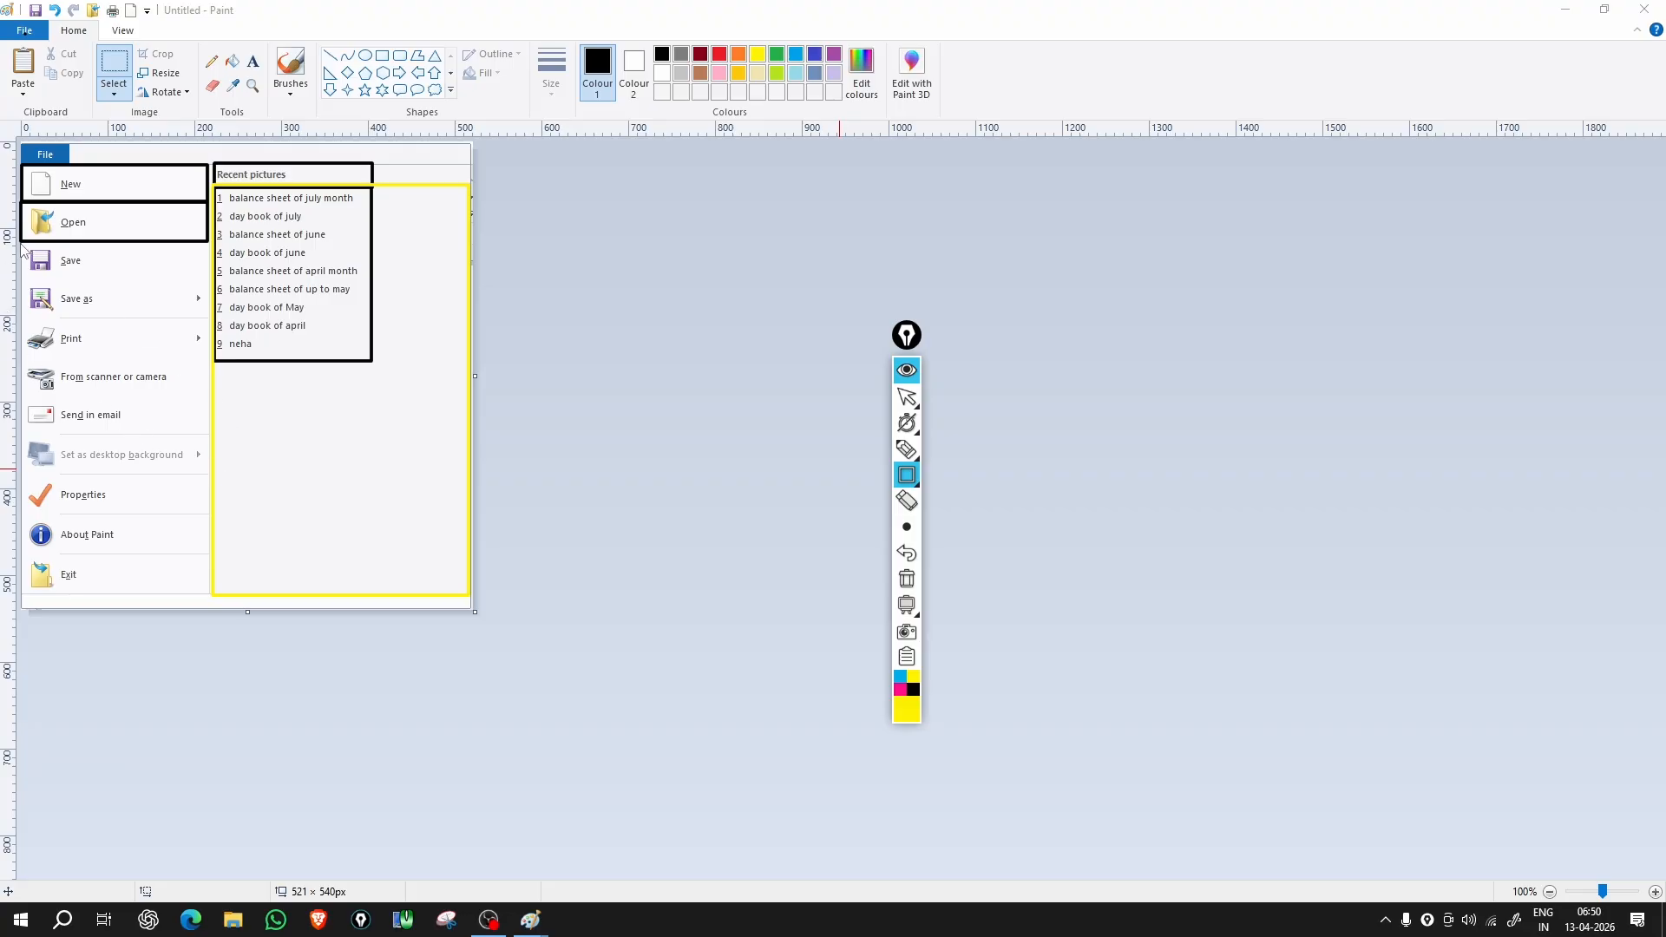
pyautogui.moveTo(21, 244)
pyautogui.mouseDown()
pyautogui.moveTo(110, 274)
pyautogui.moveTo(49, 253)
pyautogui.mouseUp()
# Step: Discard the untitled picture for a new blank 1895 × 841px canvas and erase all annotation ink
pyautogui.click(898, 401)
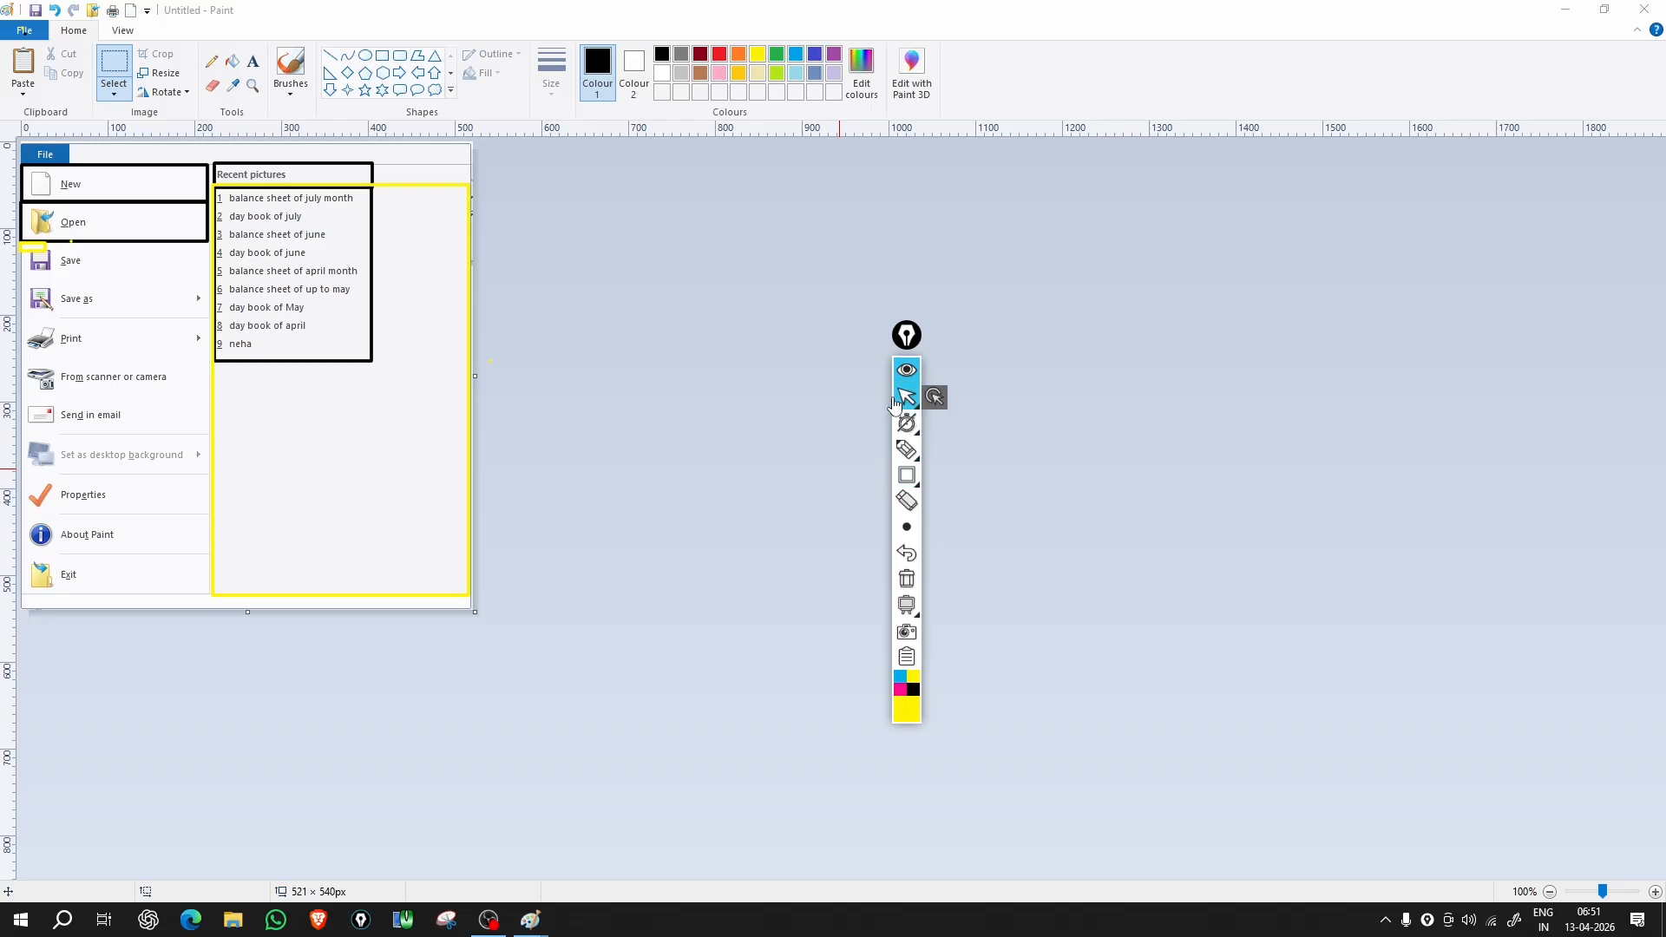
pyautogui.hotkey('ctrl', 's')
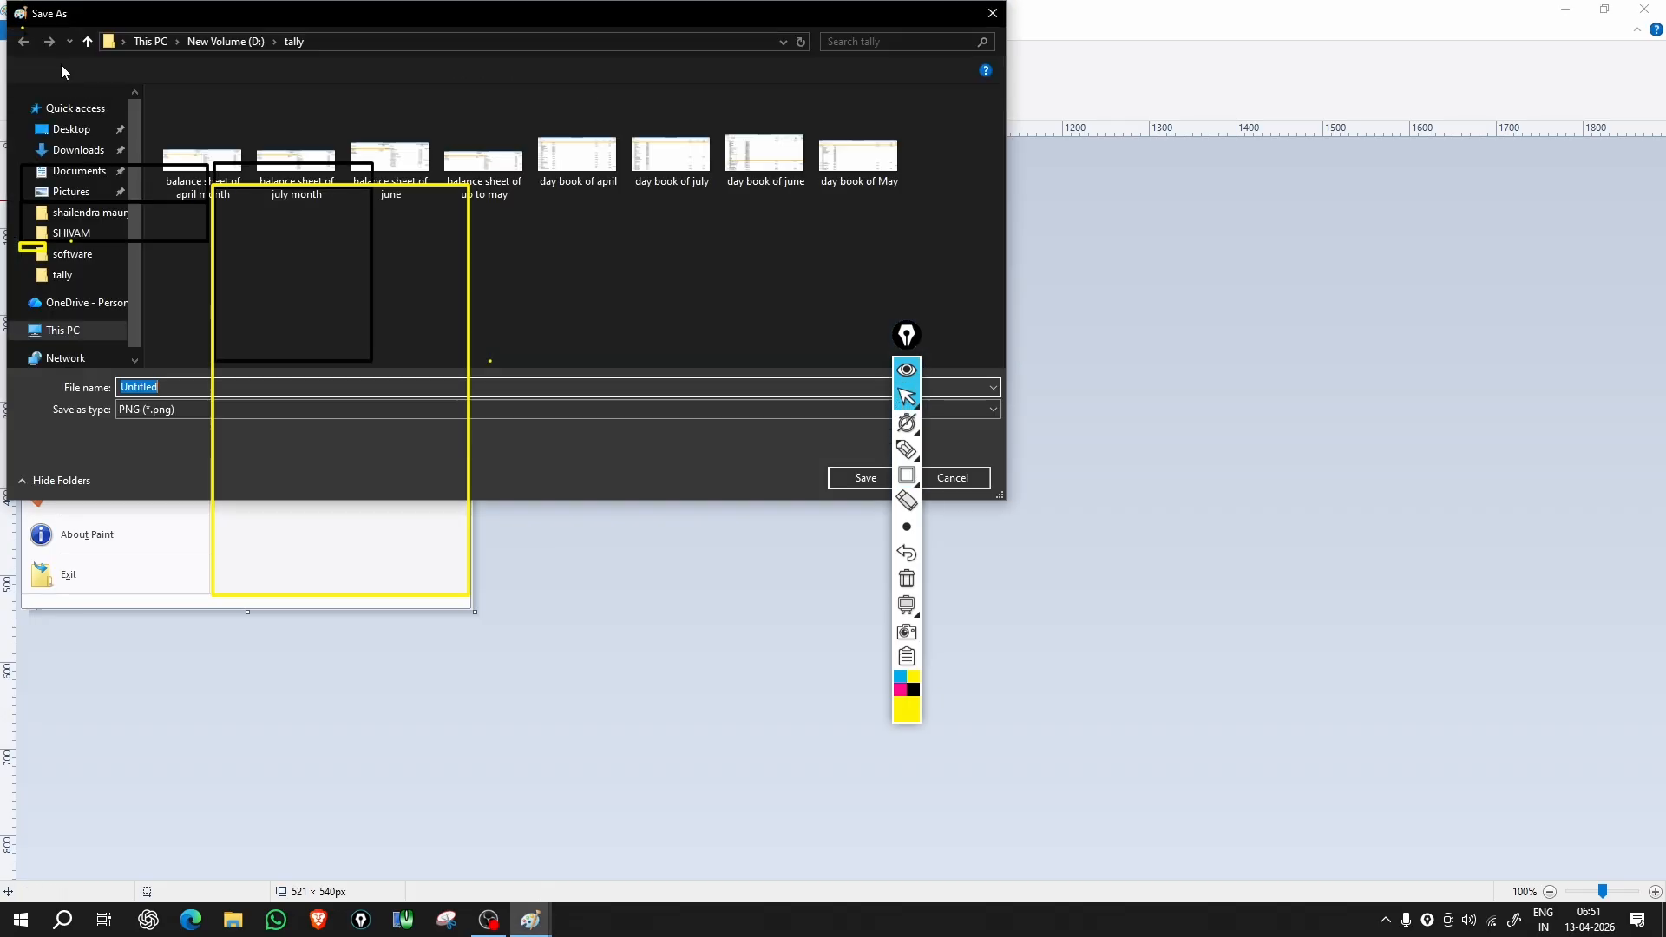
pyautogui.click(992, 13)
pyautogui.click(21, 32)
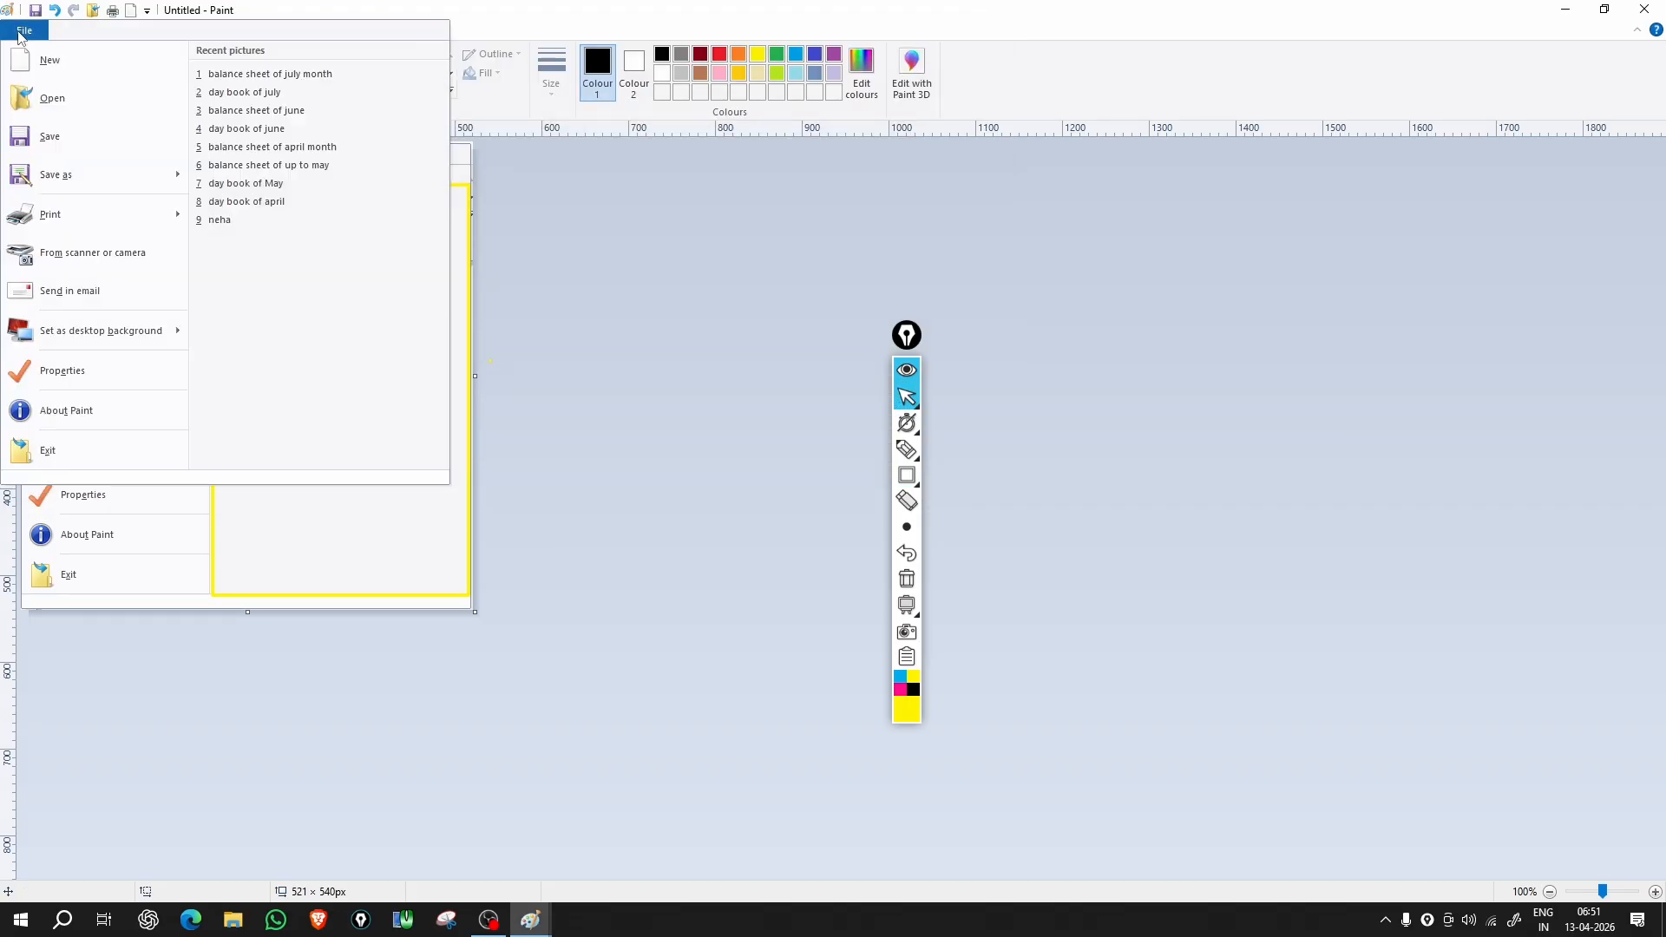
pyautogui.click(58, 71)
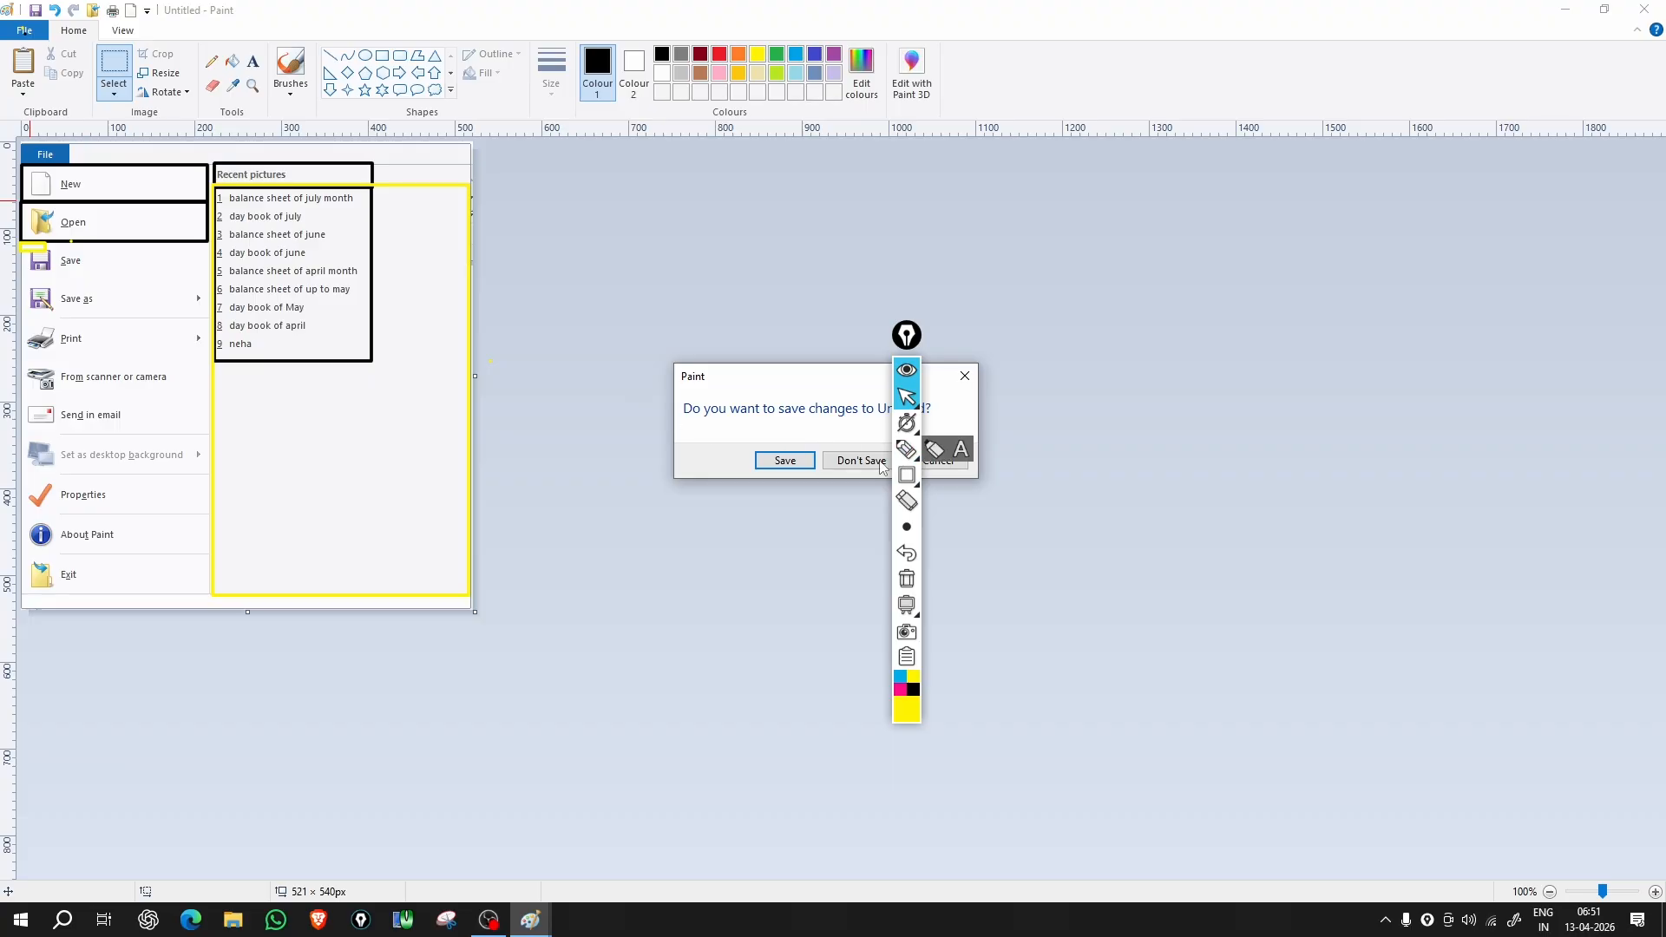
pyautogui.click(863, 464)
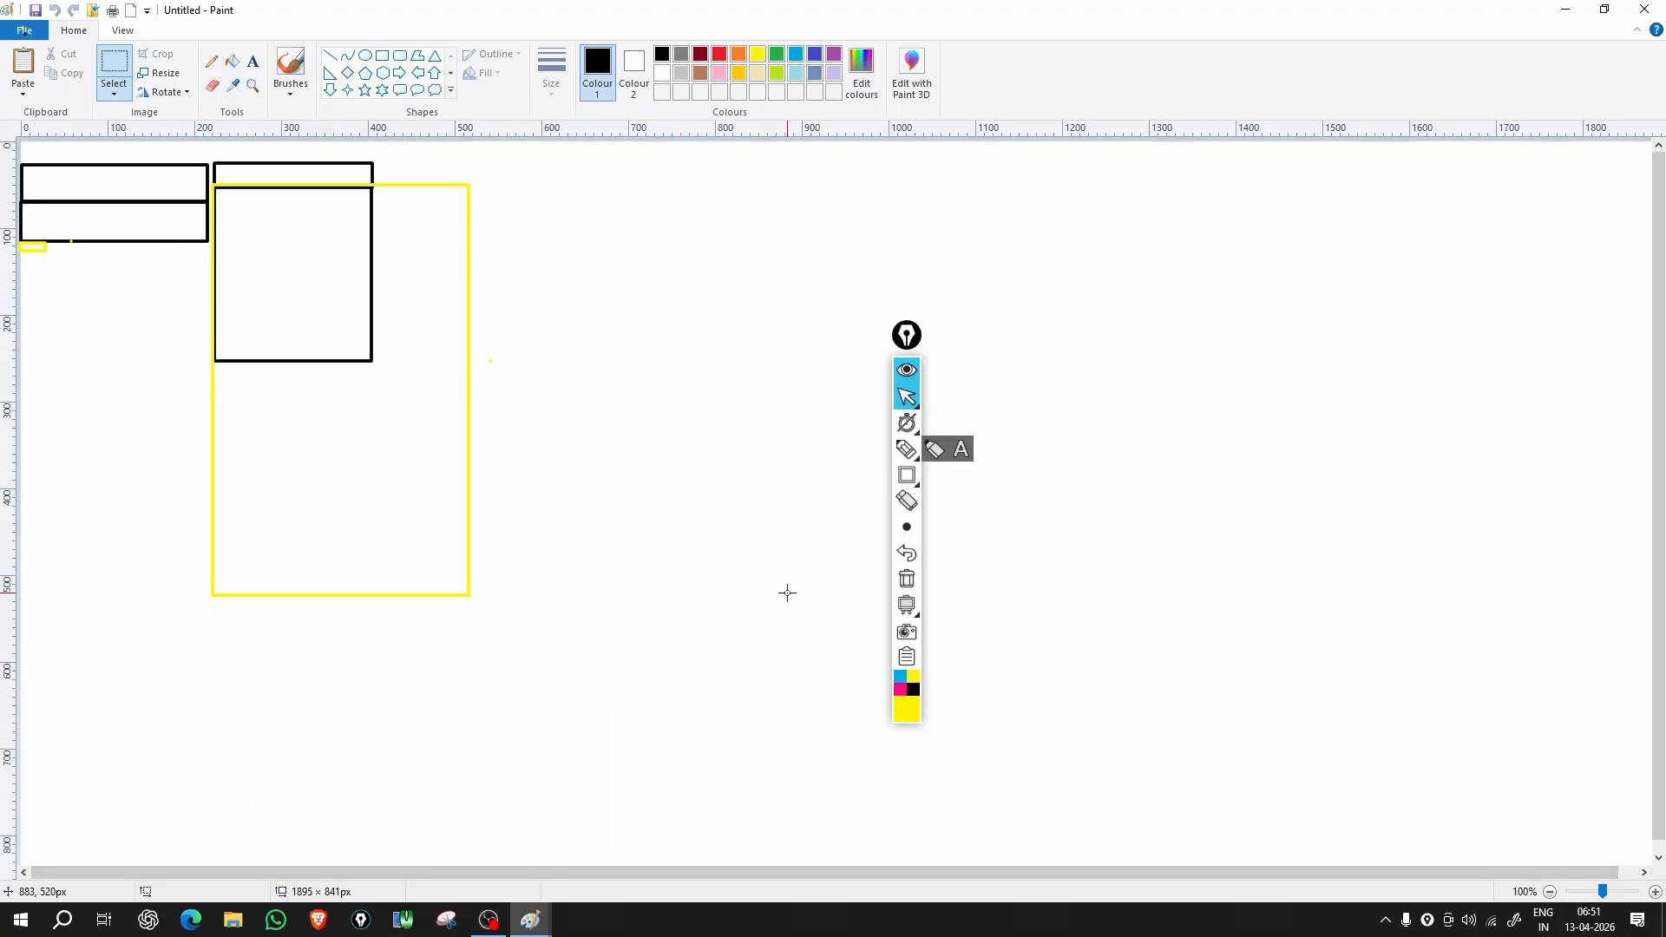
pyautogui.click(907, 605)
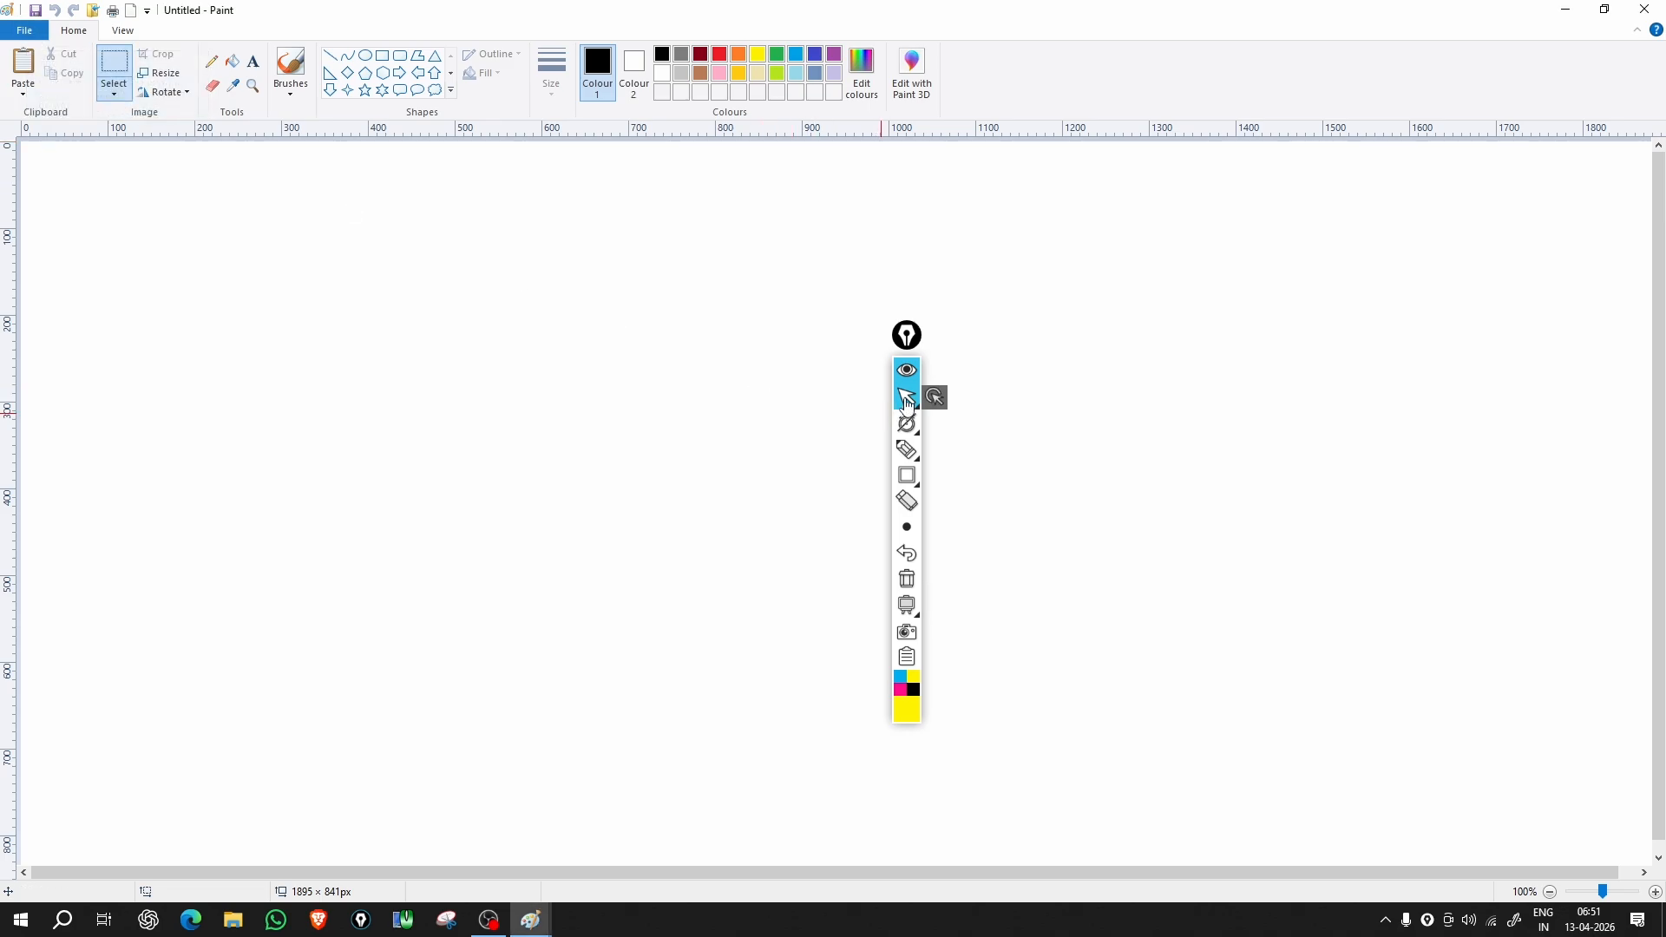
# Step: Open the 'day book of May' picture from the tally folder
pyautogui.click(907, 396)
pyautogui.click(25, 34)
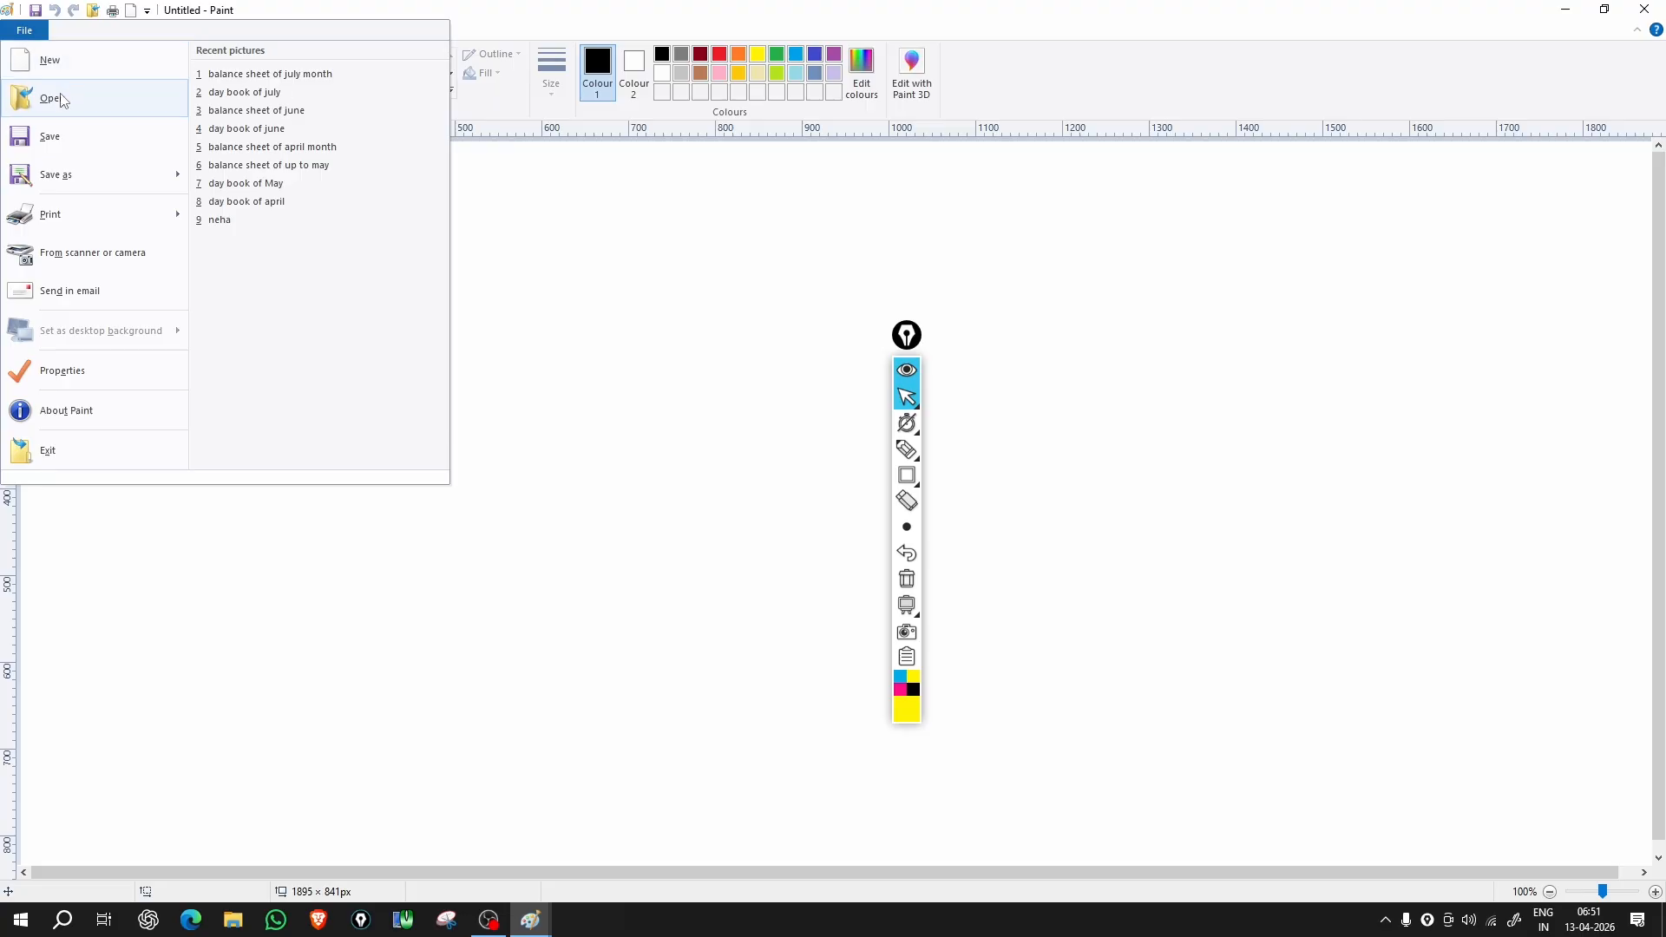
pyautogui.click(60, 94)
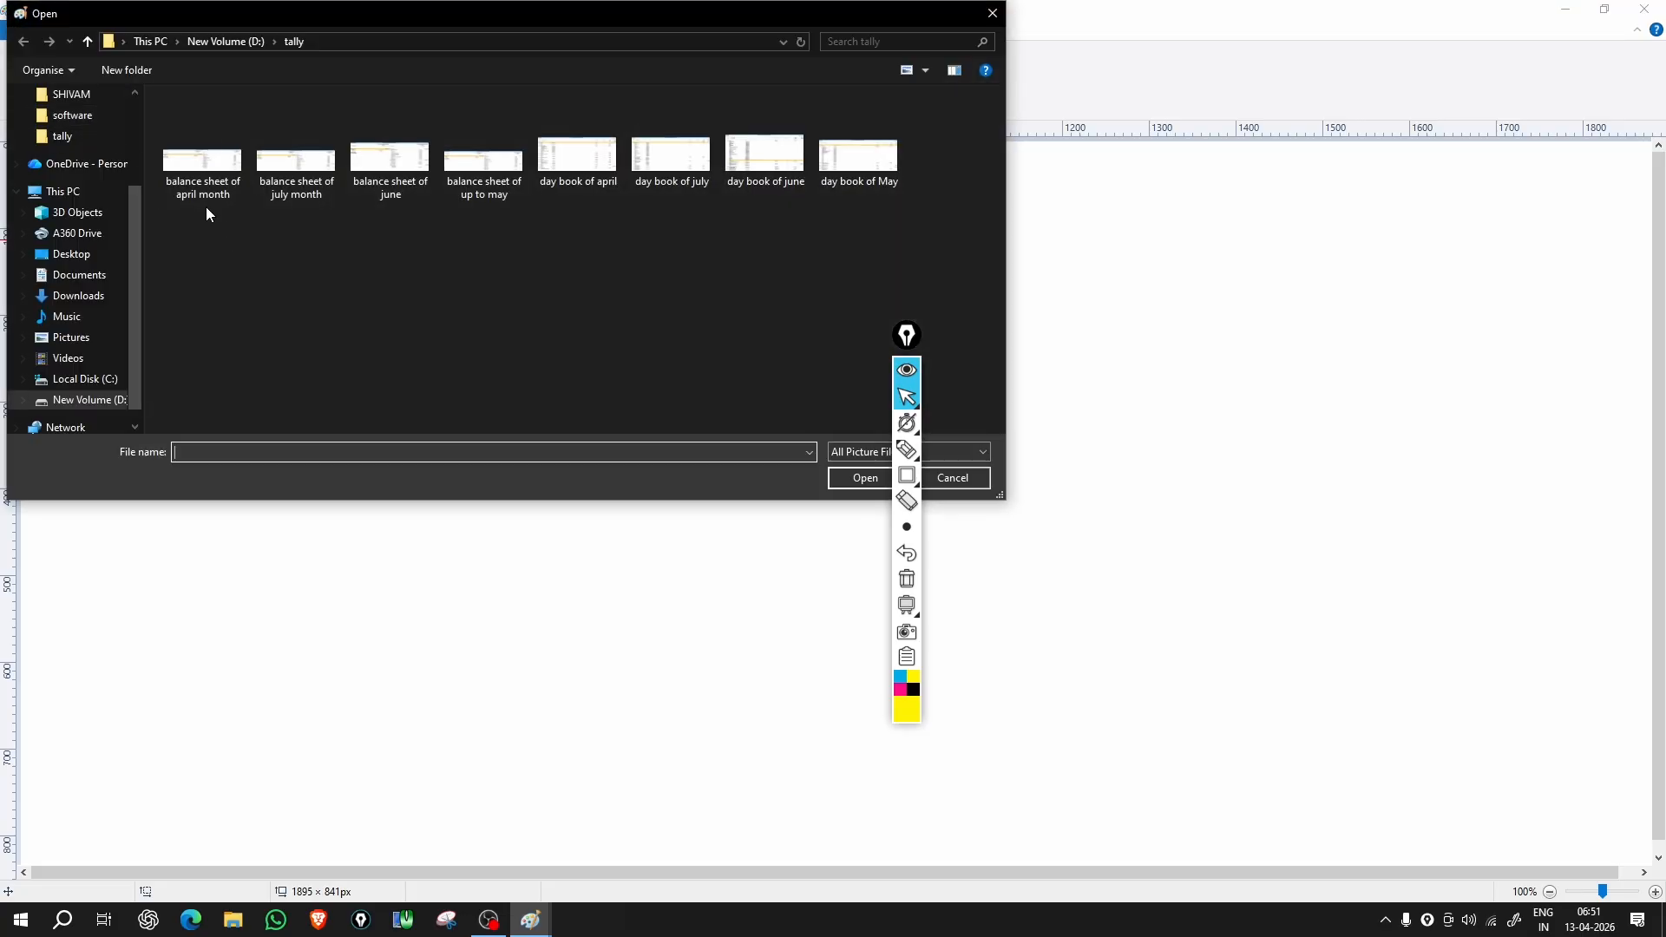
pyautogui.click(872, 180)
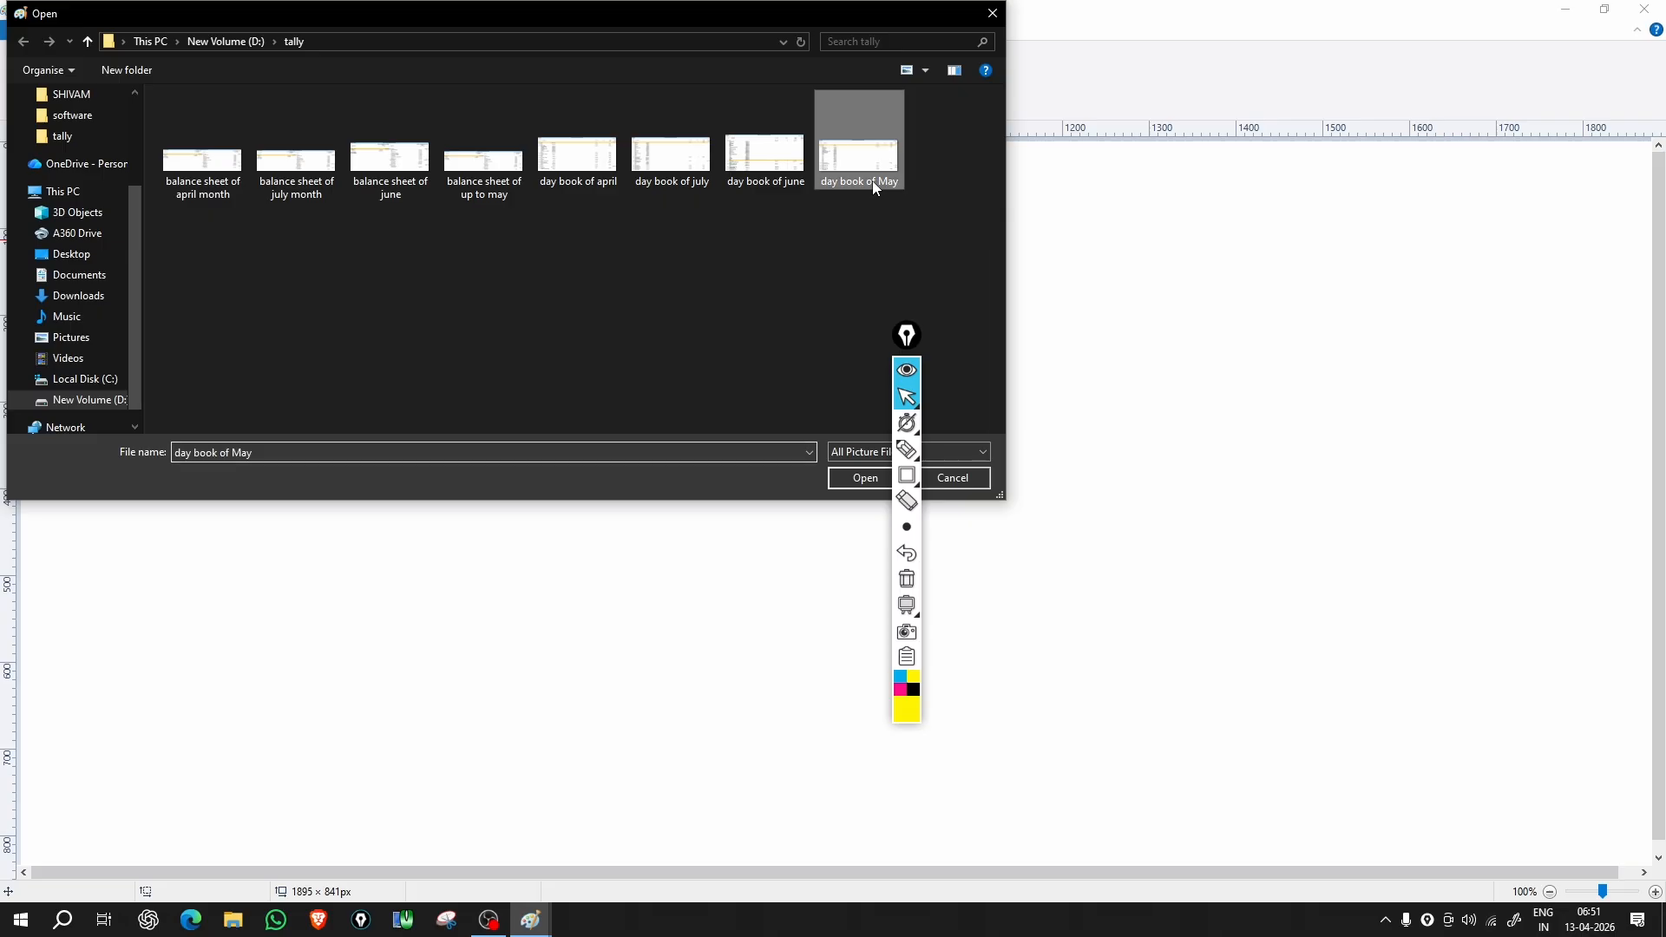
pyautogui.click(839, 480)
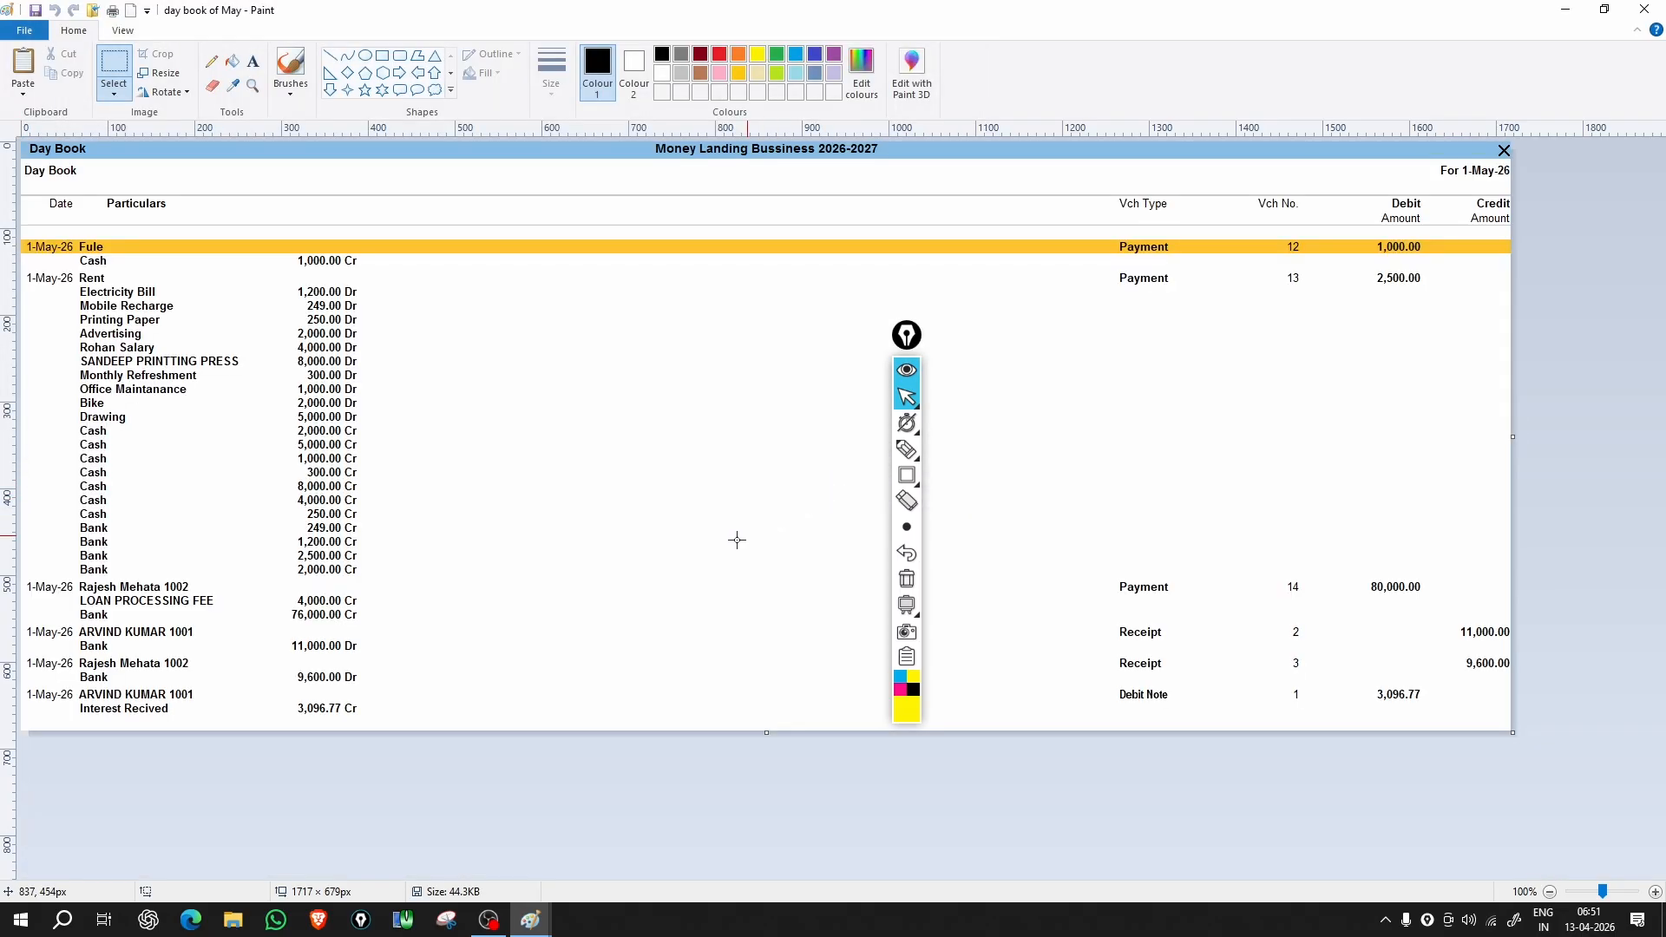
# Step: Open 'balance sheet of july month' from the File menu's Recent pictures list
pyautogui.moveTo(906, 449)
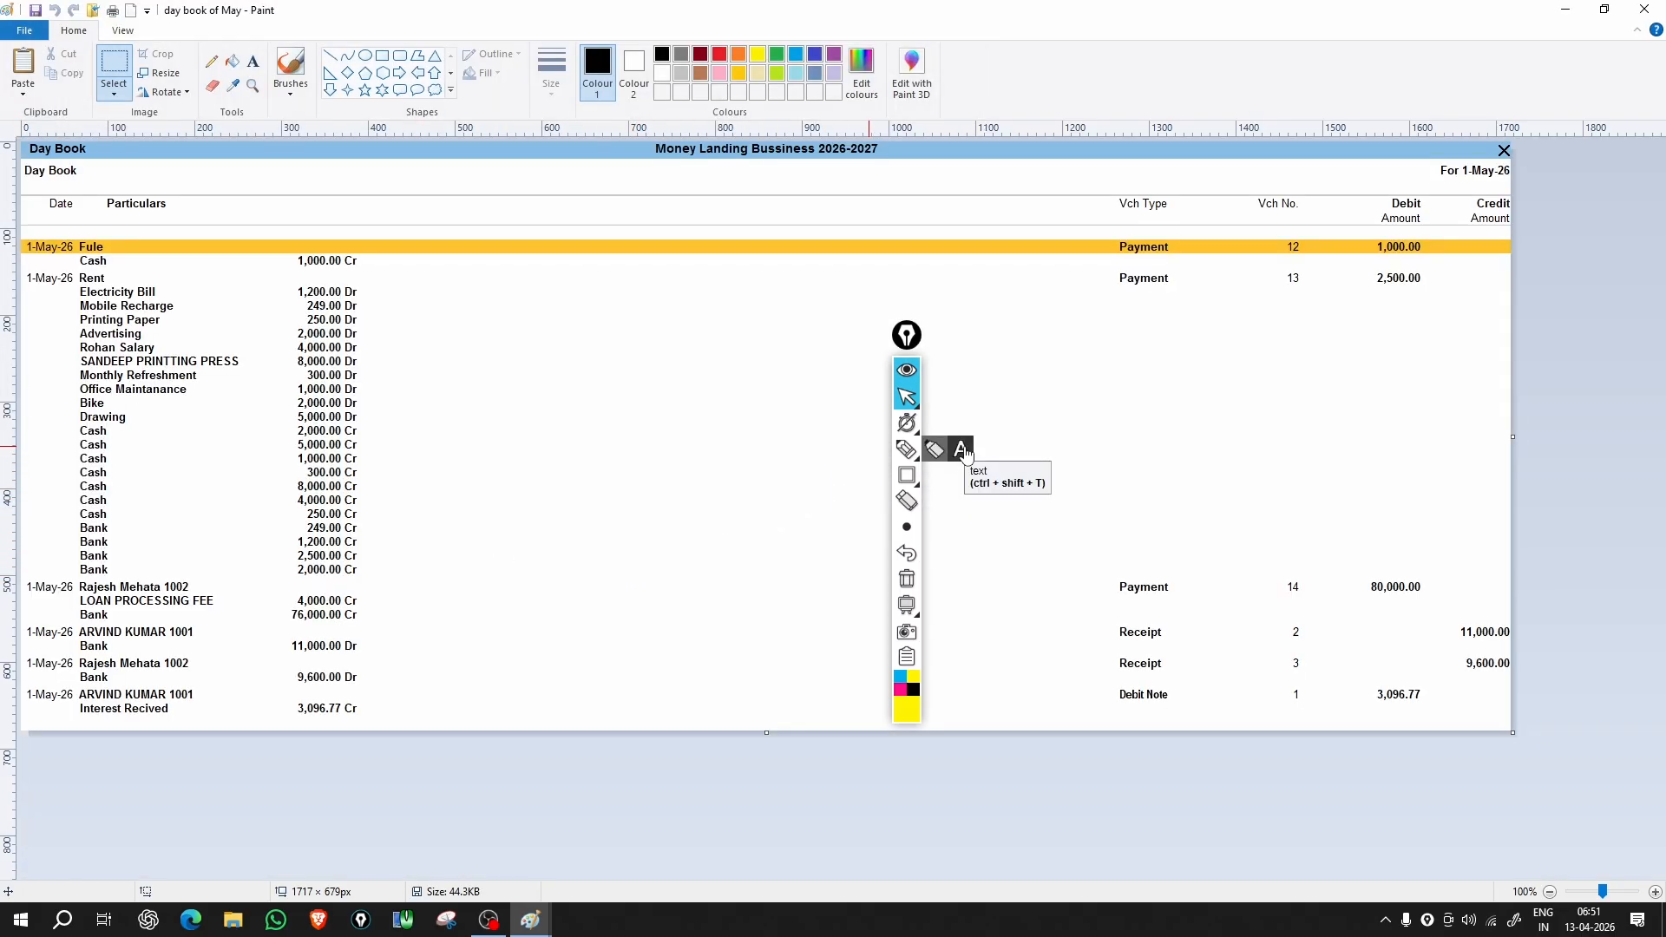
pyautogui.click(25, 31)
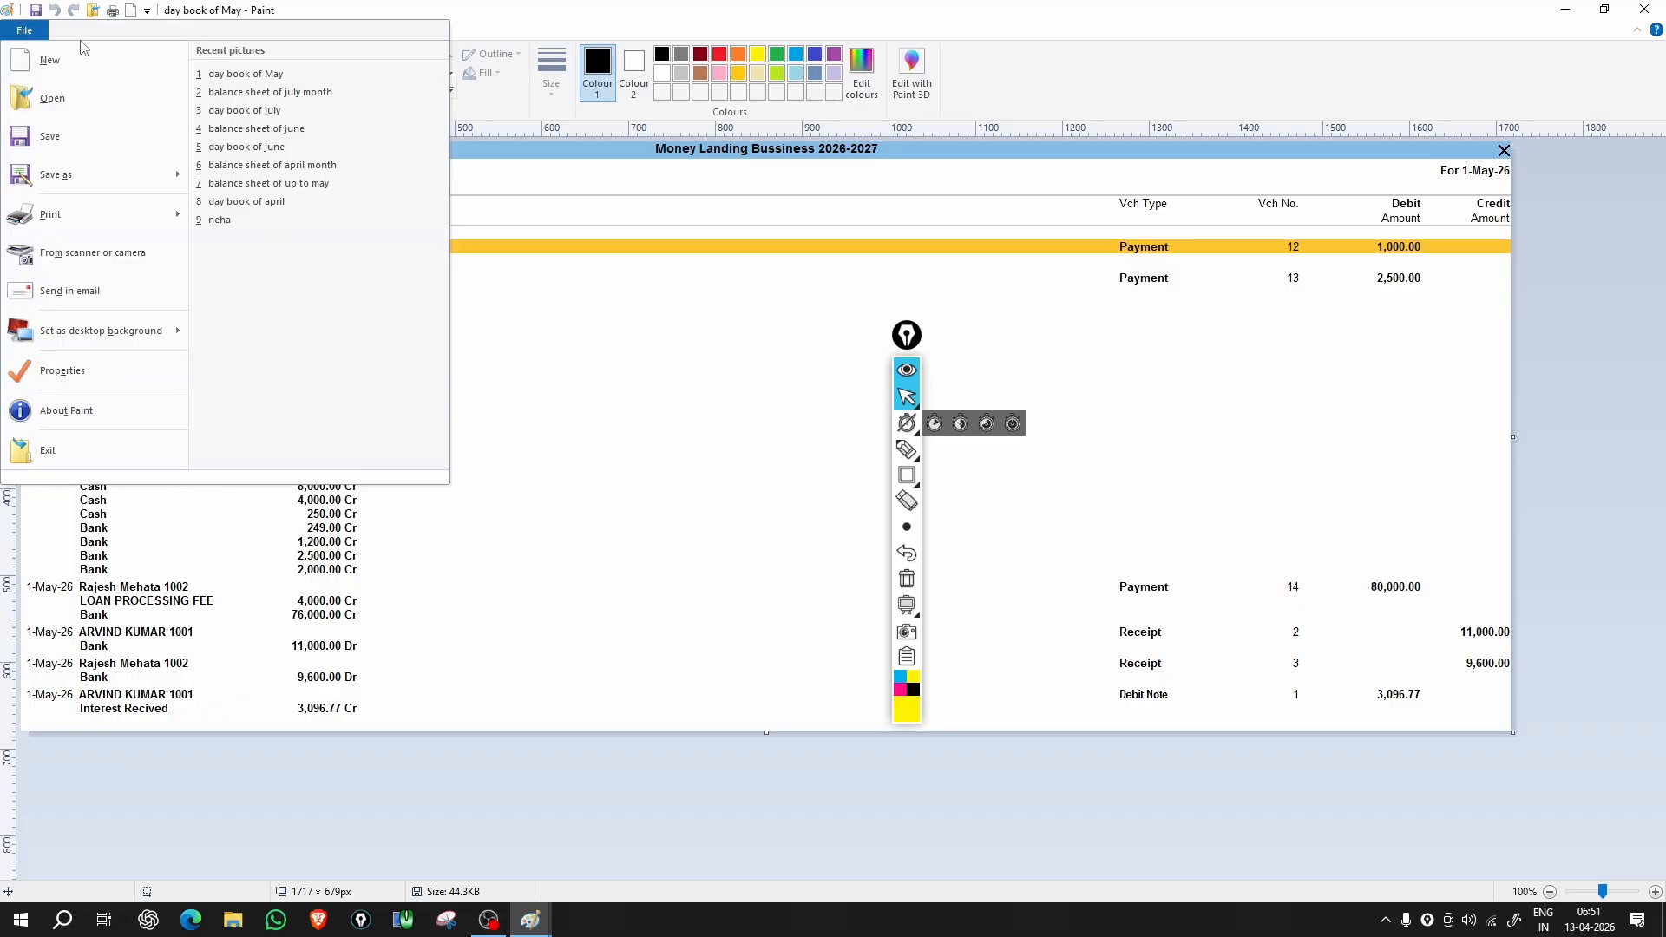
pyautogui.click(236, 92)
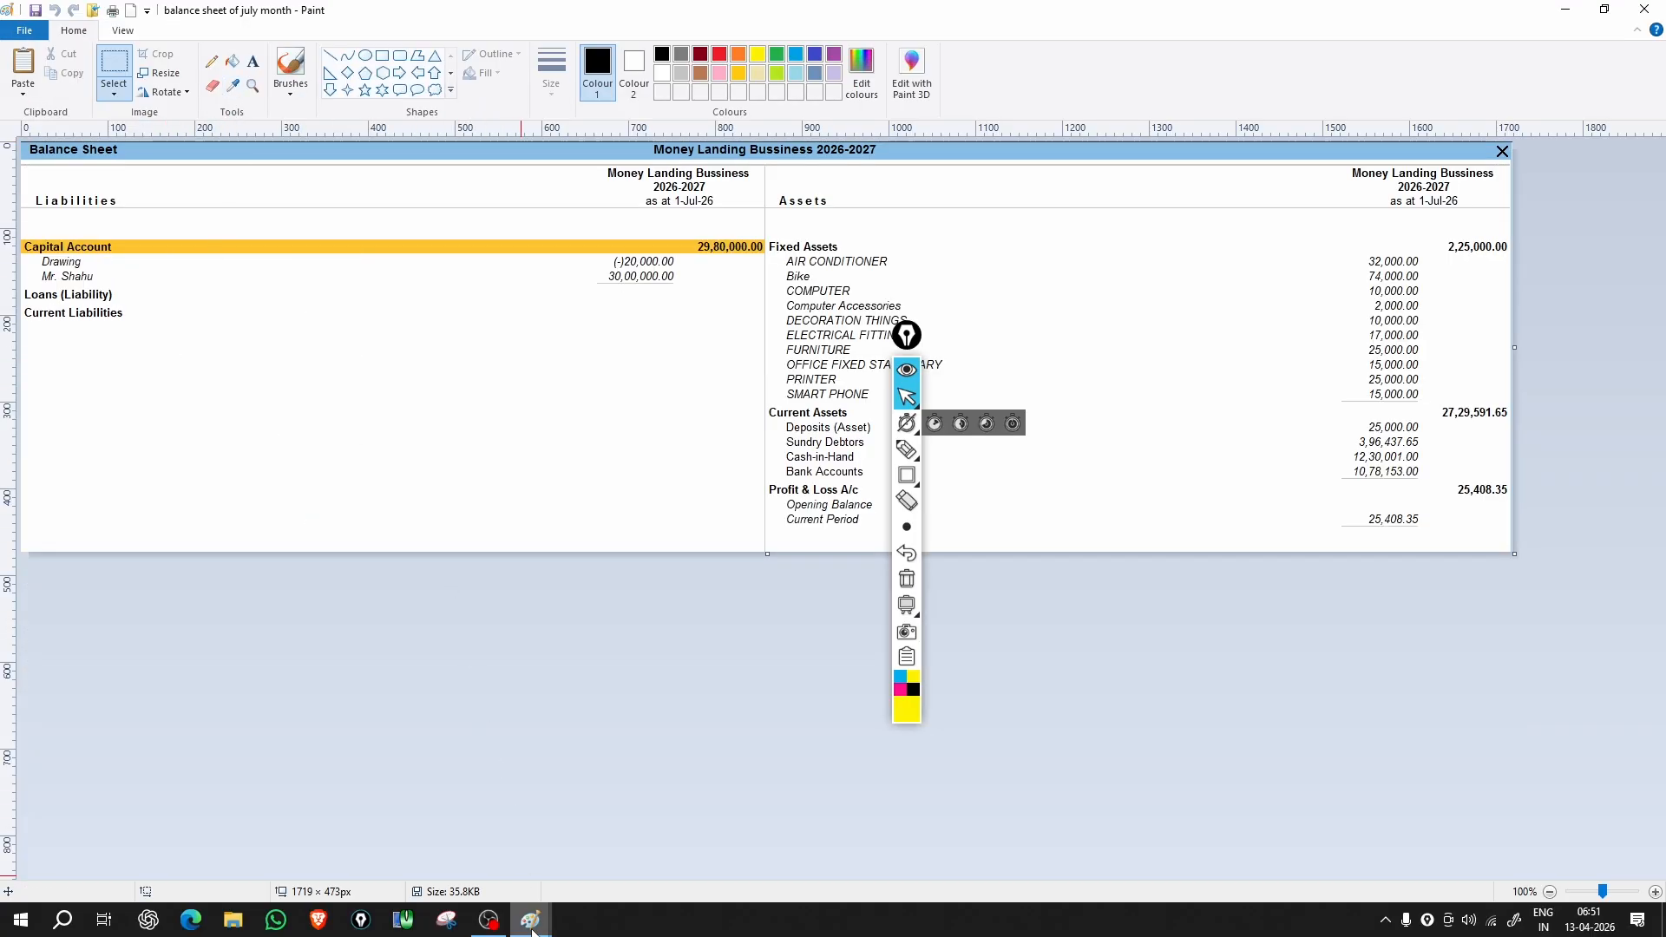
pyautogui.moveTo(533, 928)
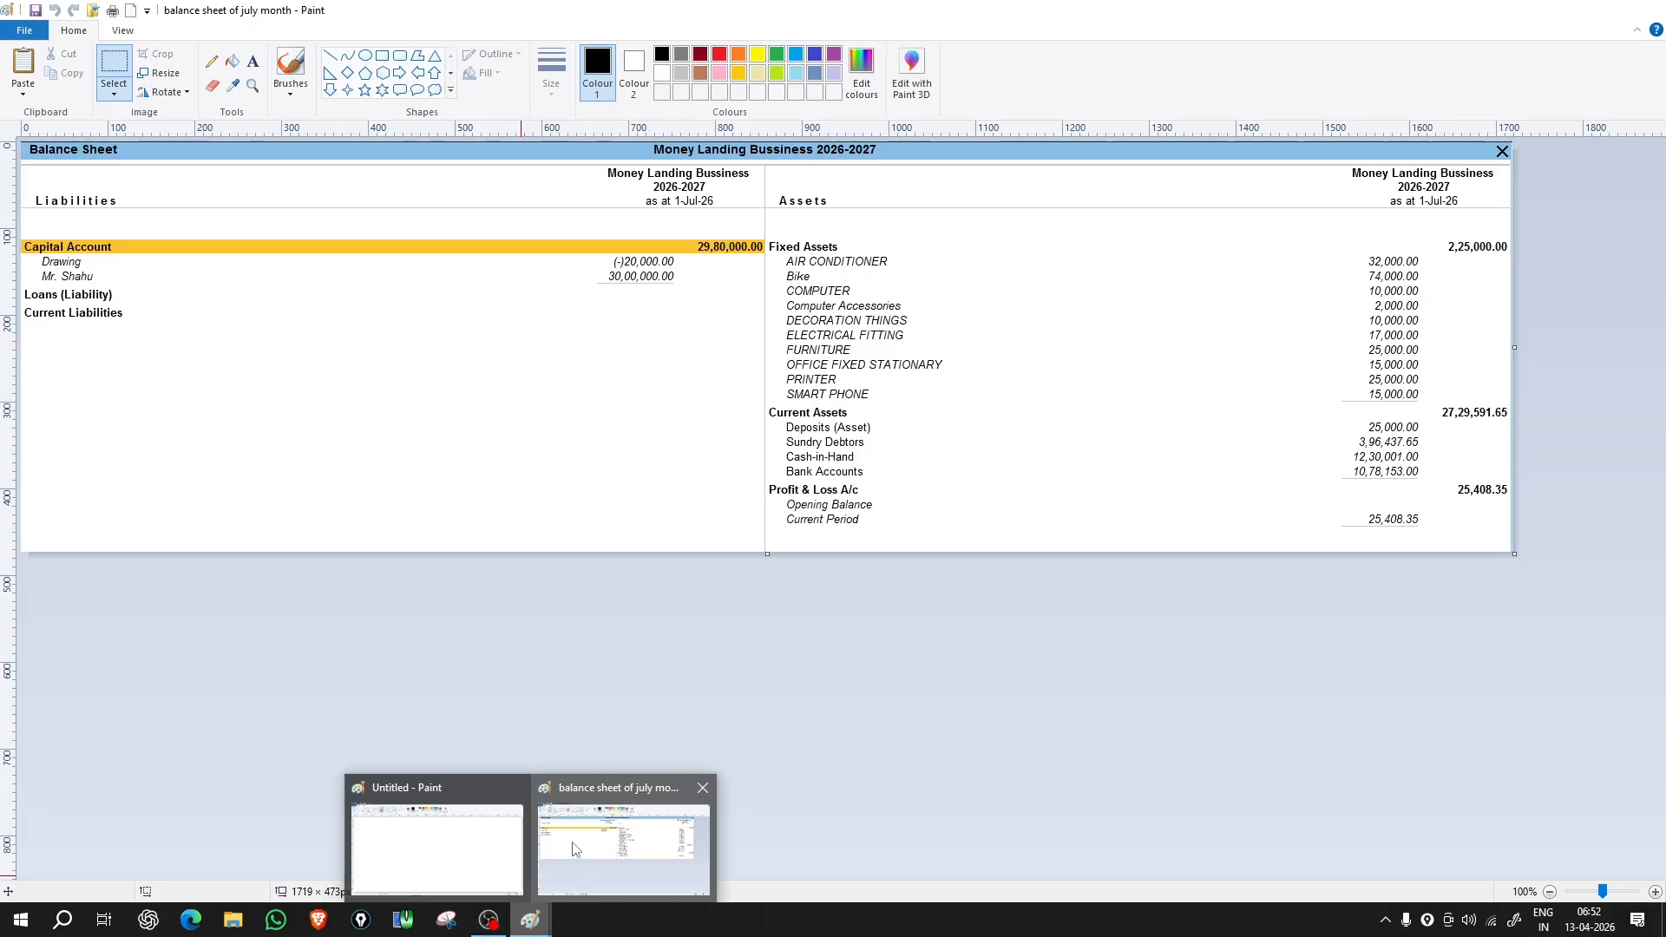
# Step: Replace the balance sheet with a new blank Untitled 1895 × 841px canvas via File > New
pyautogui.click(23, 33)
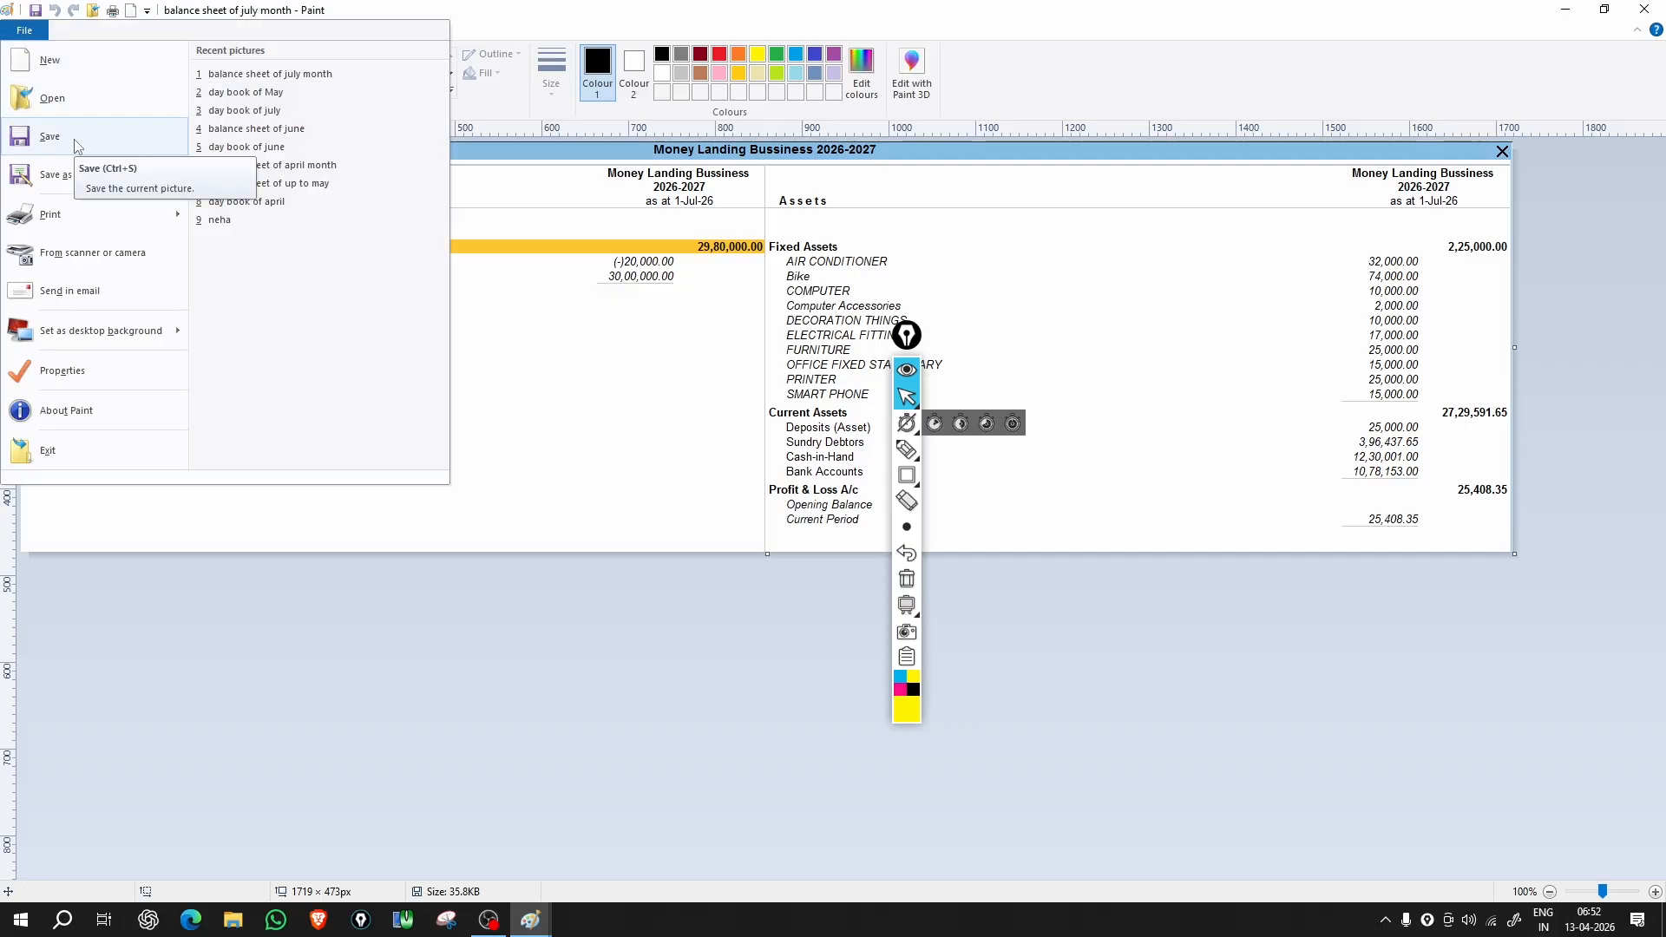
pyautogui.moveTo(82, 183)
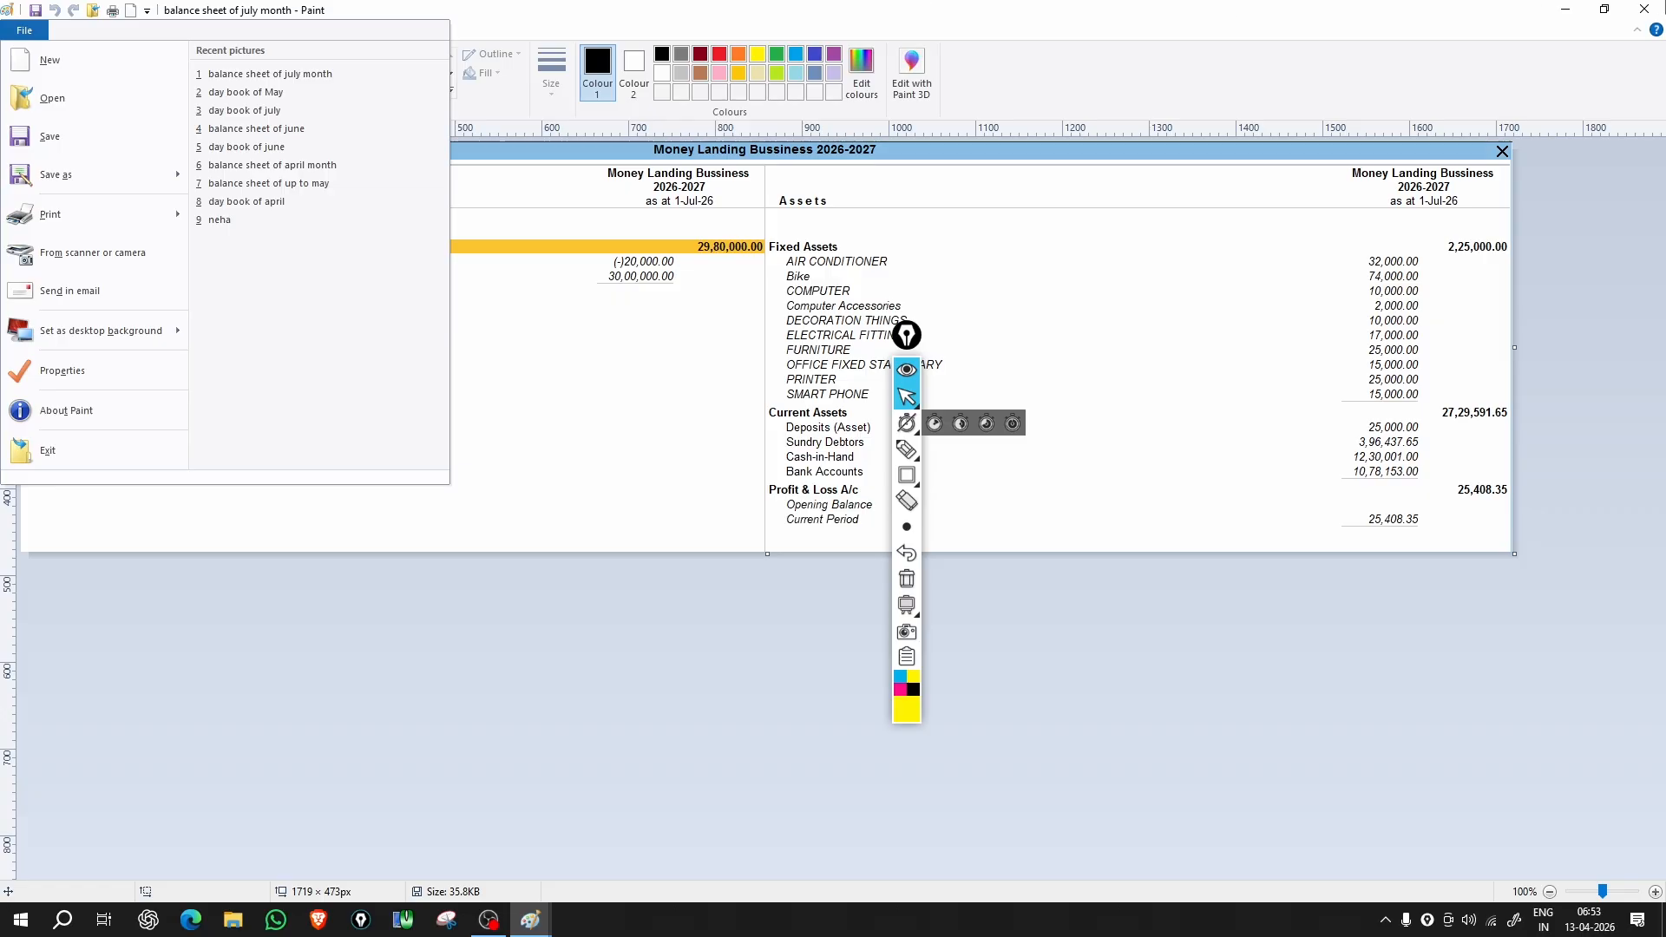
pyautogui.click(49, 60)
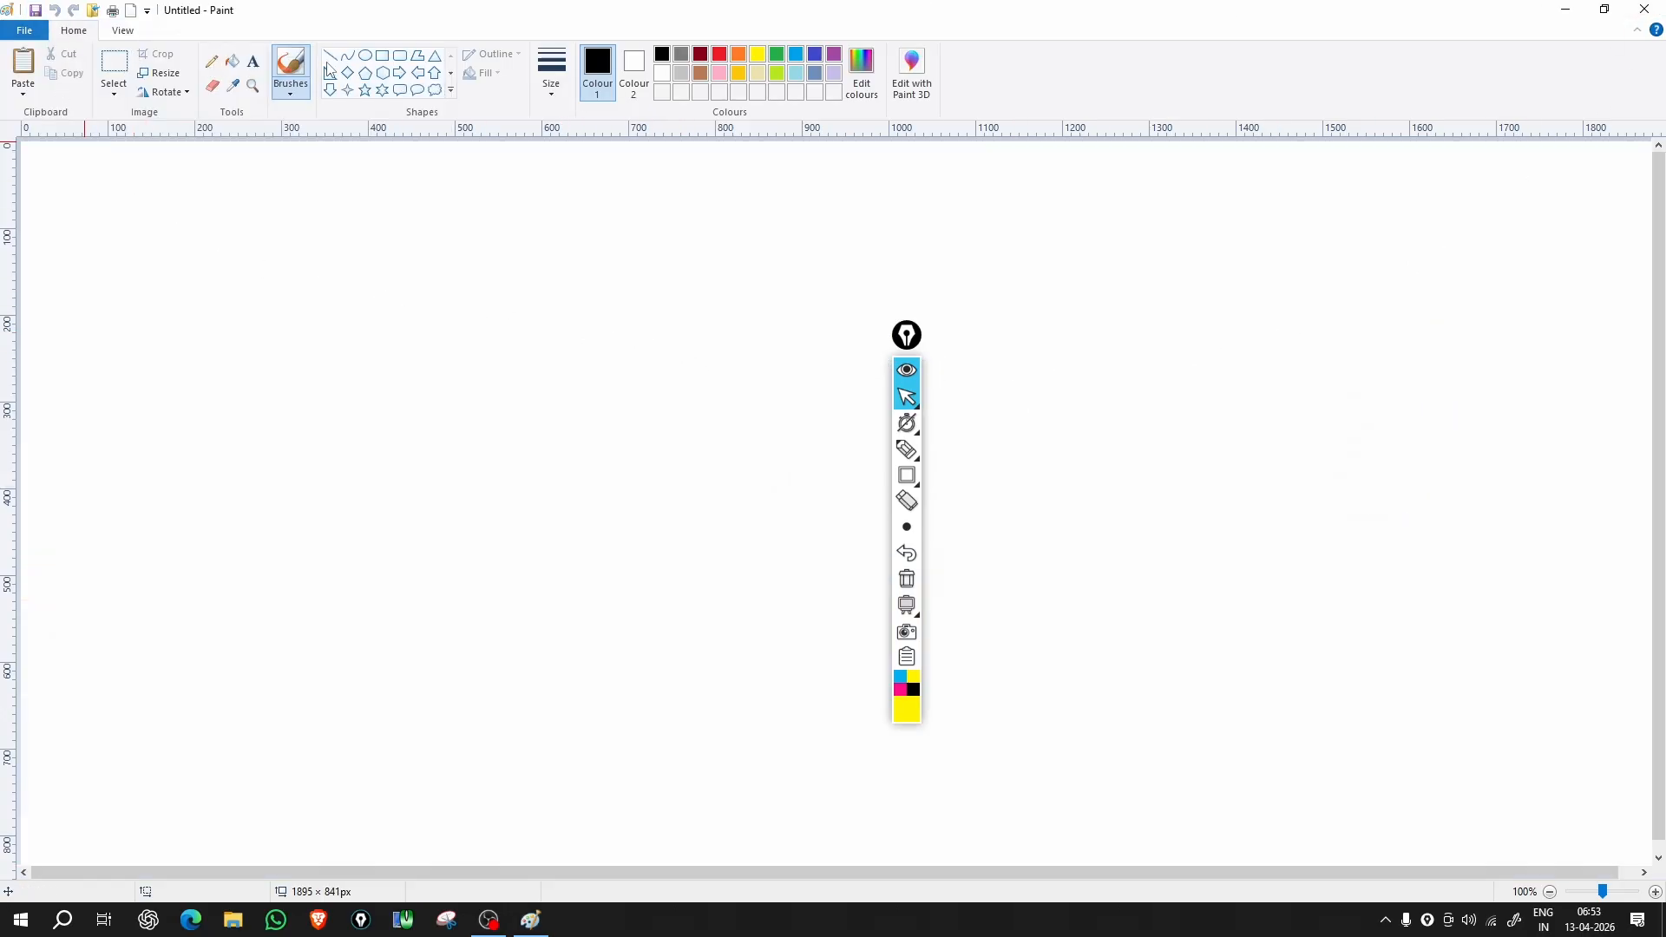
# Step: Brush a horizontal black line across the blank canvas, then bring up the File menu
pyautogui.moveTo(130, 342); pyautogui.dragTo(536, 343)
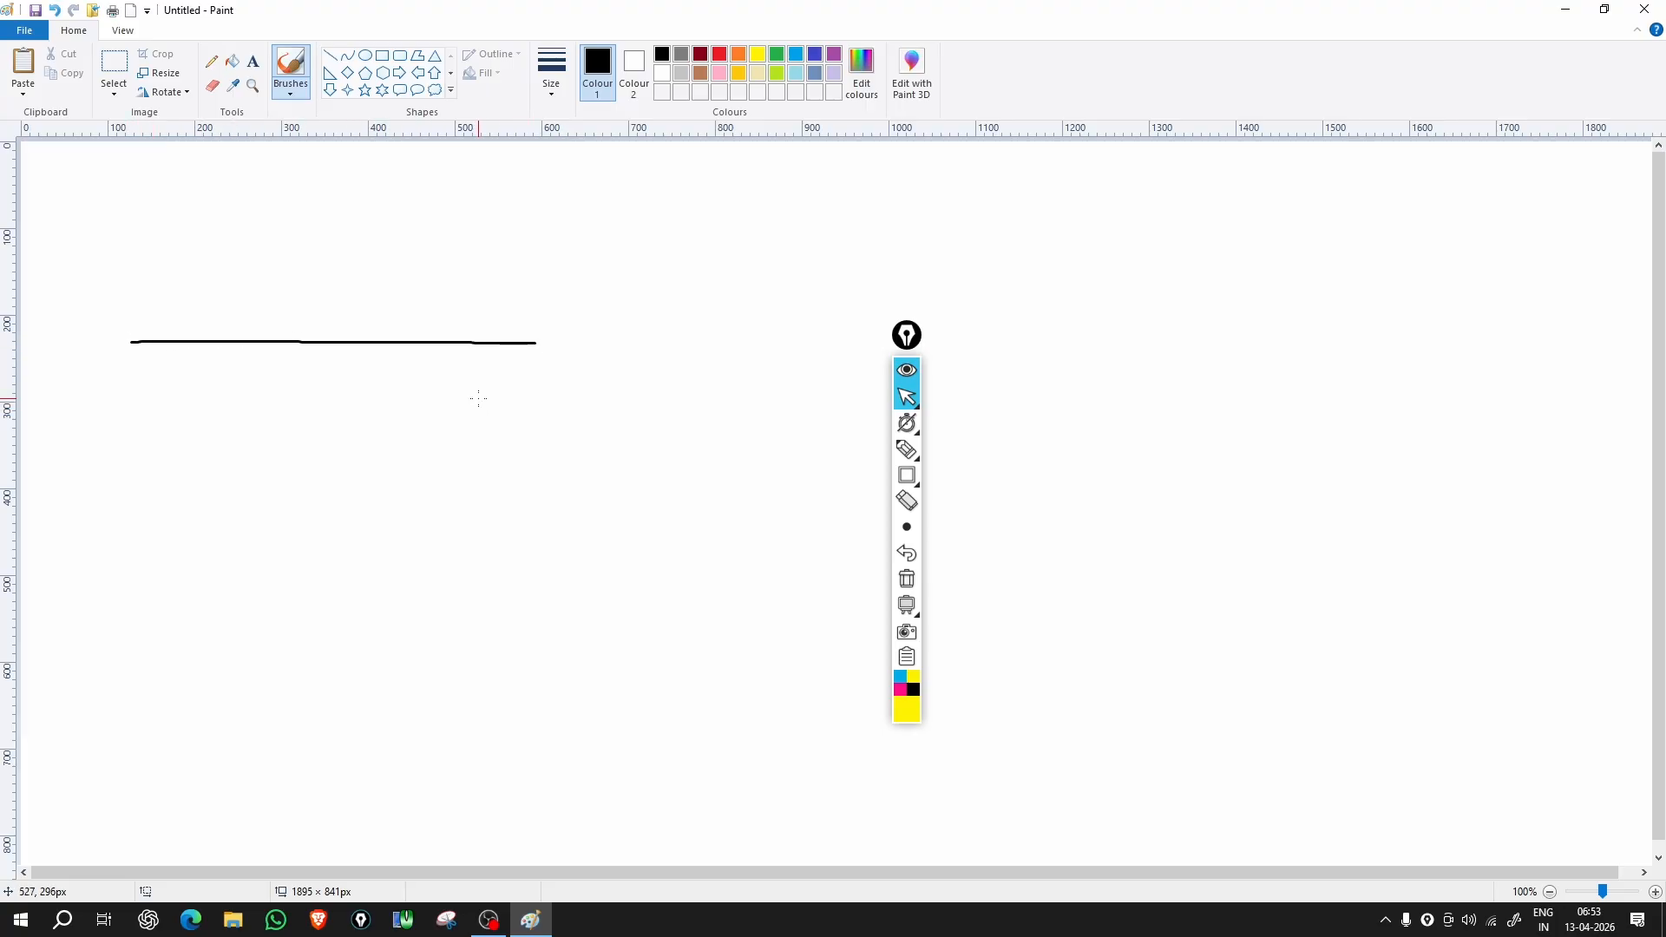
pyautogui.click(24, 30)
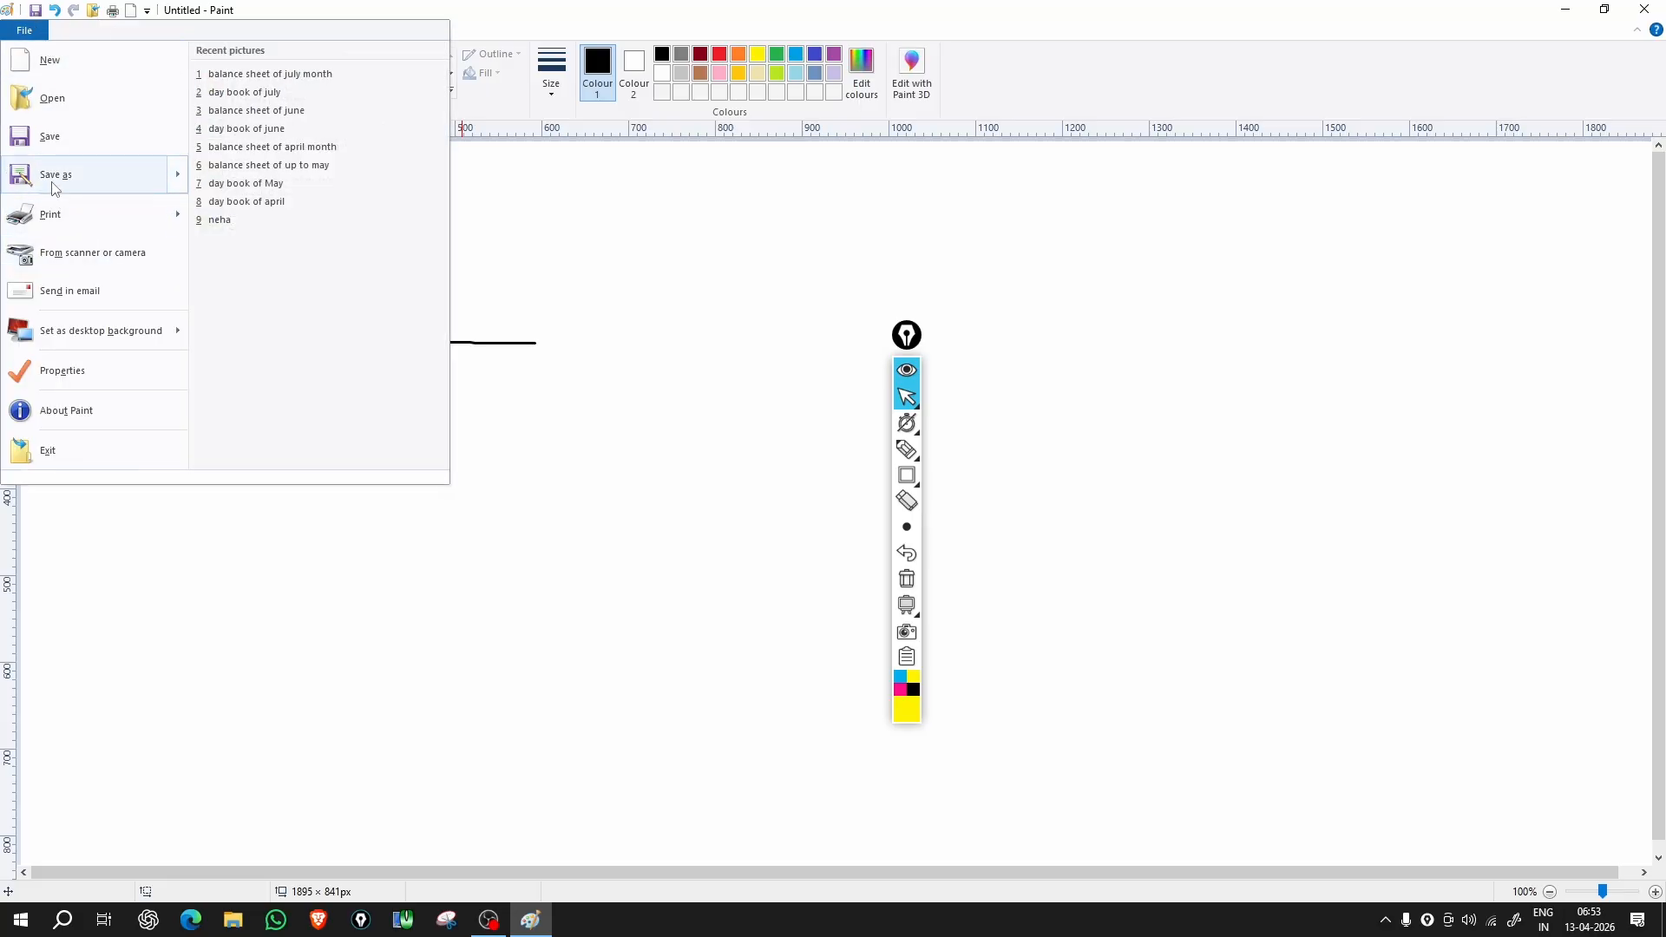
pyautogui.press('Escape')
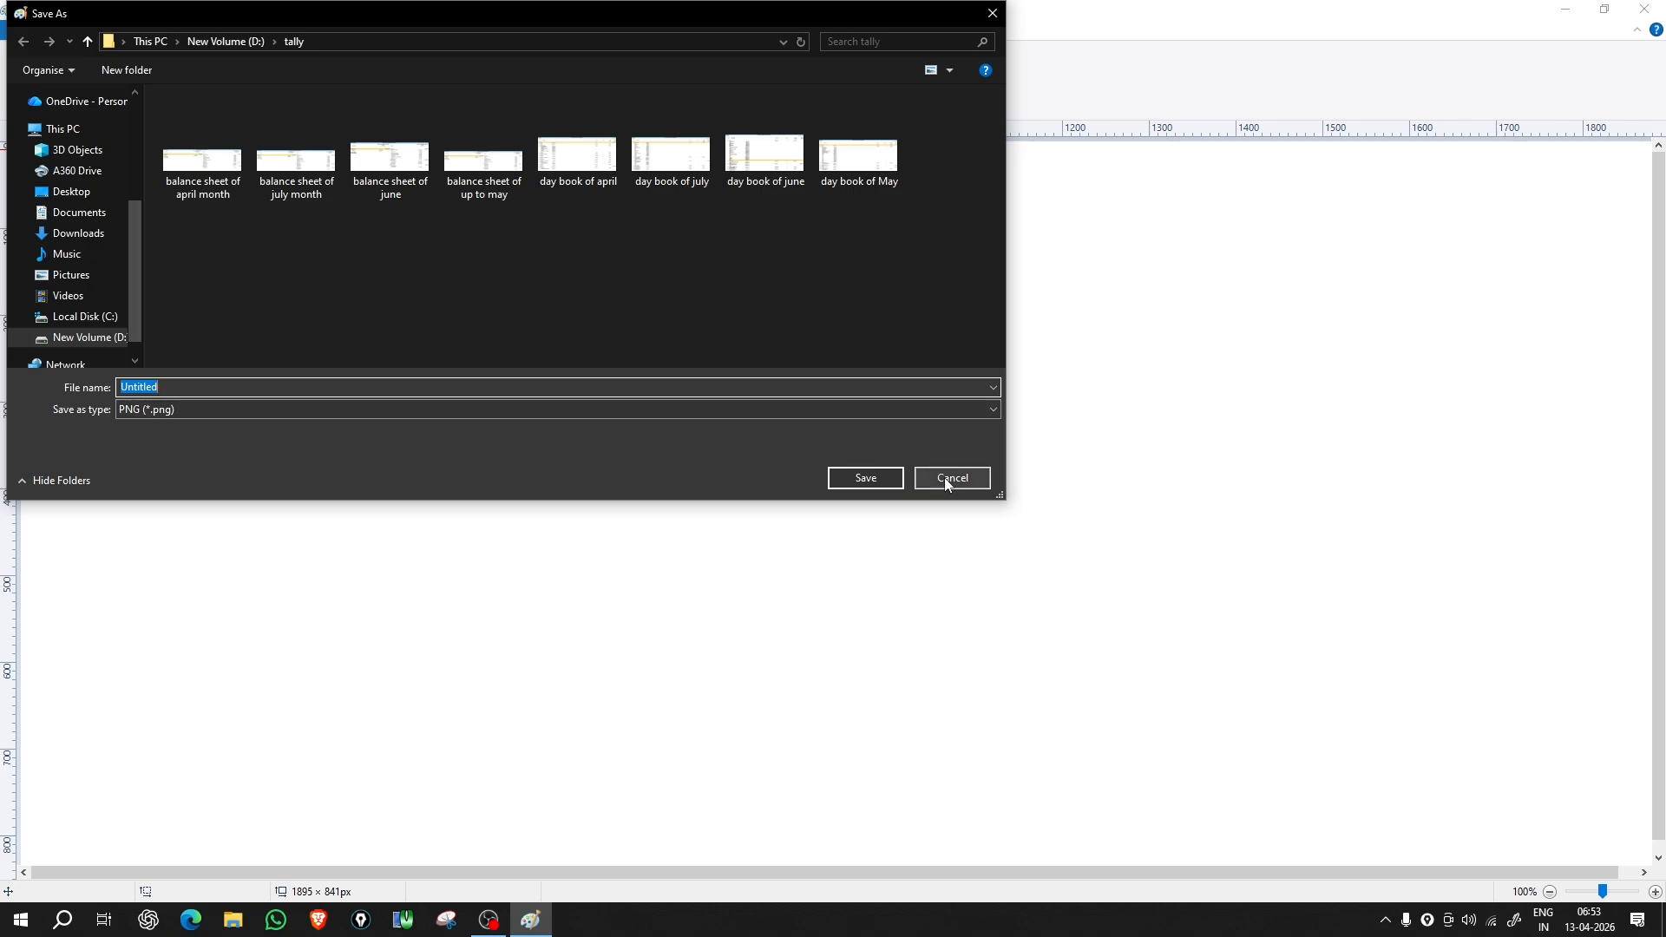
# Step: Dismiss the Save As dialog twice without saving the drawing
pyautogui.click(946, 479)
pyautogui.click(24, 30)
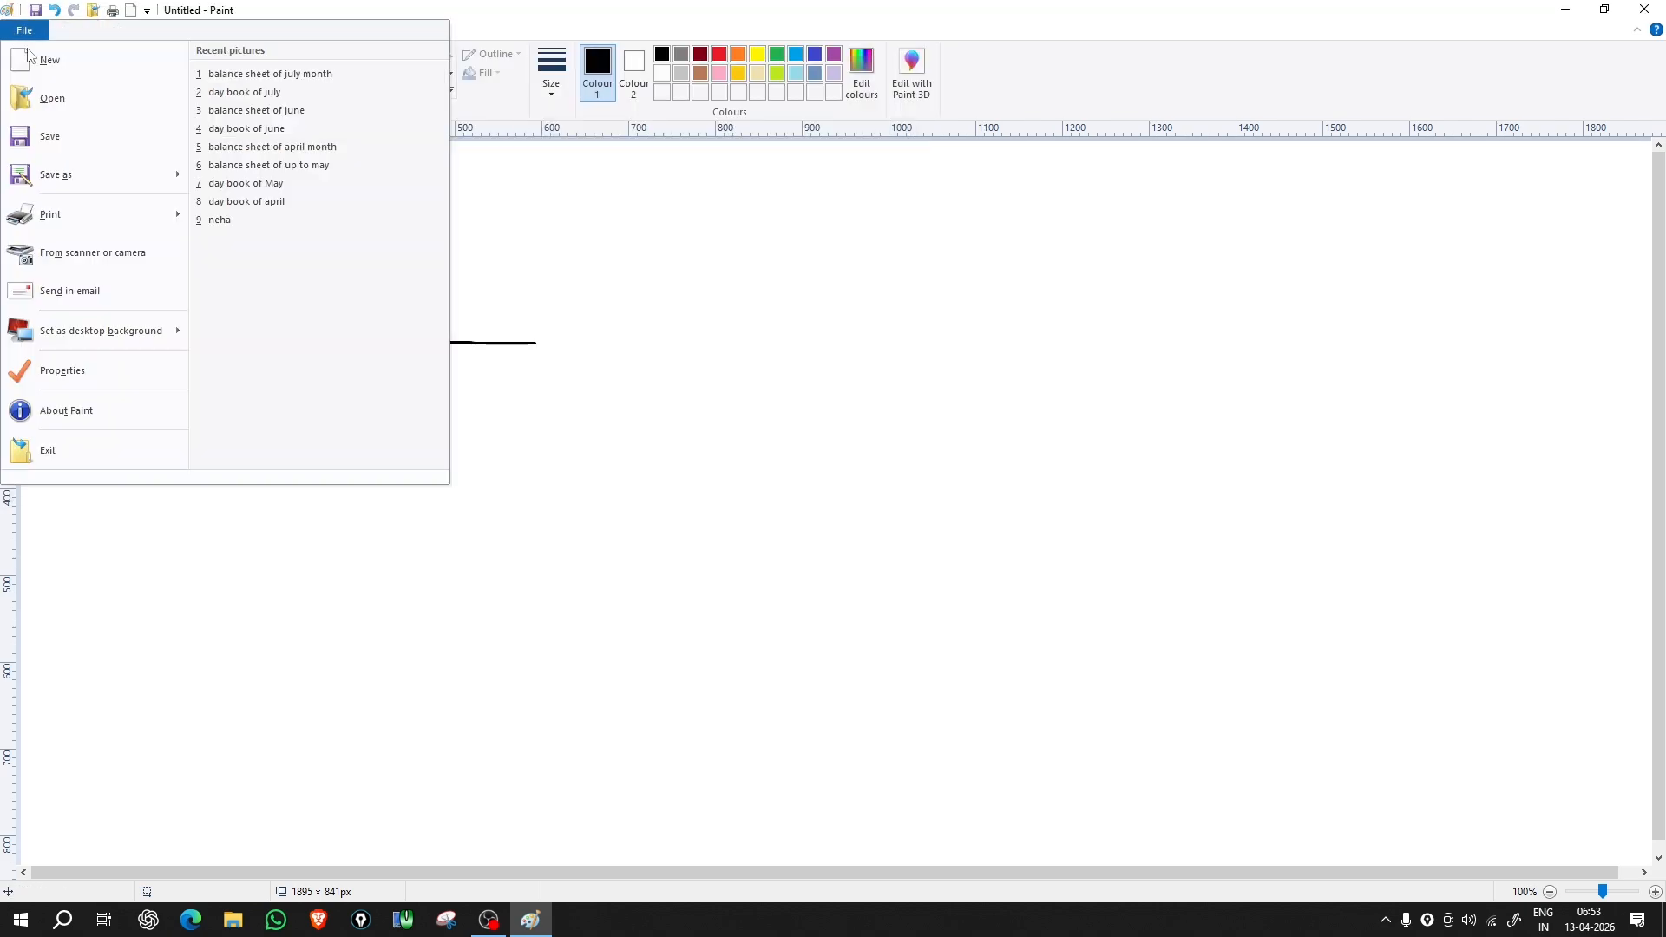
pyautogui.click(75, 134)
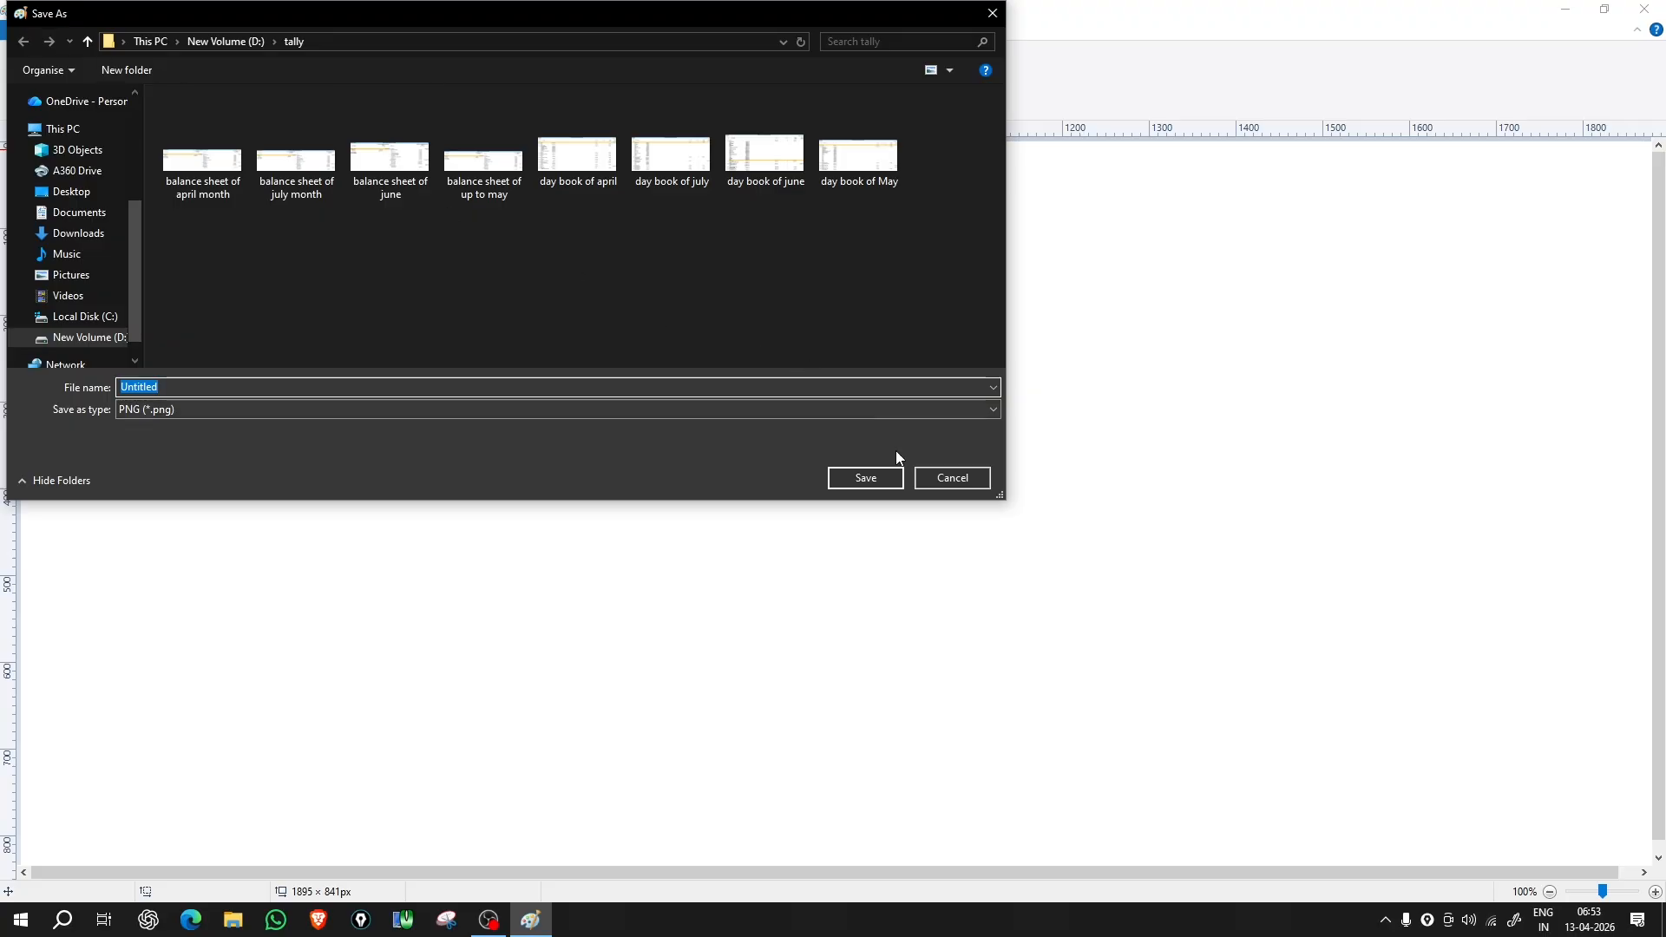
pyautogui.click(932, 478)
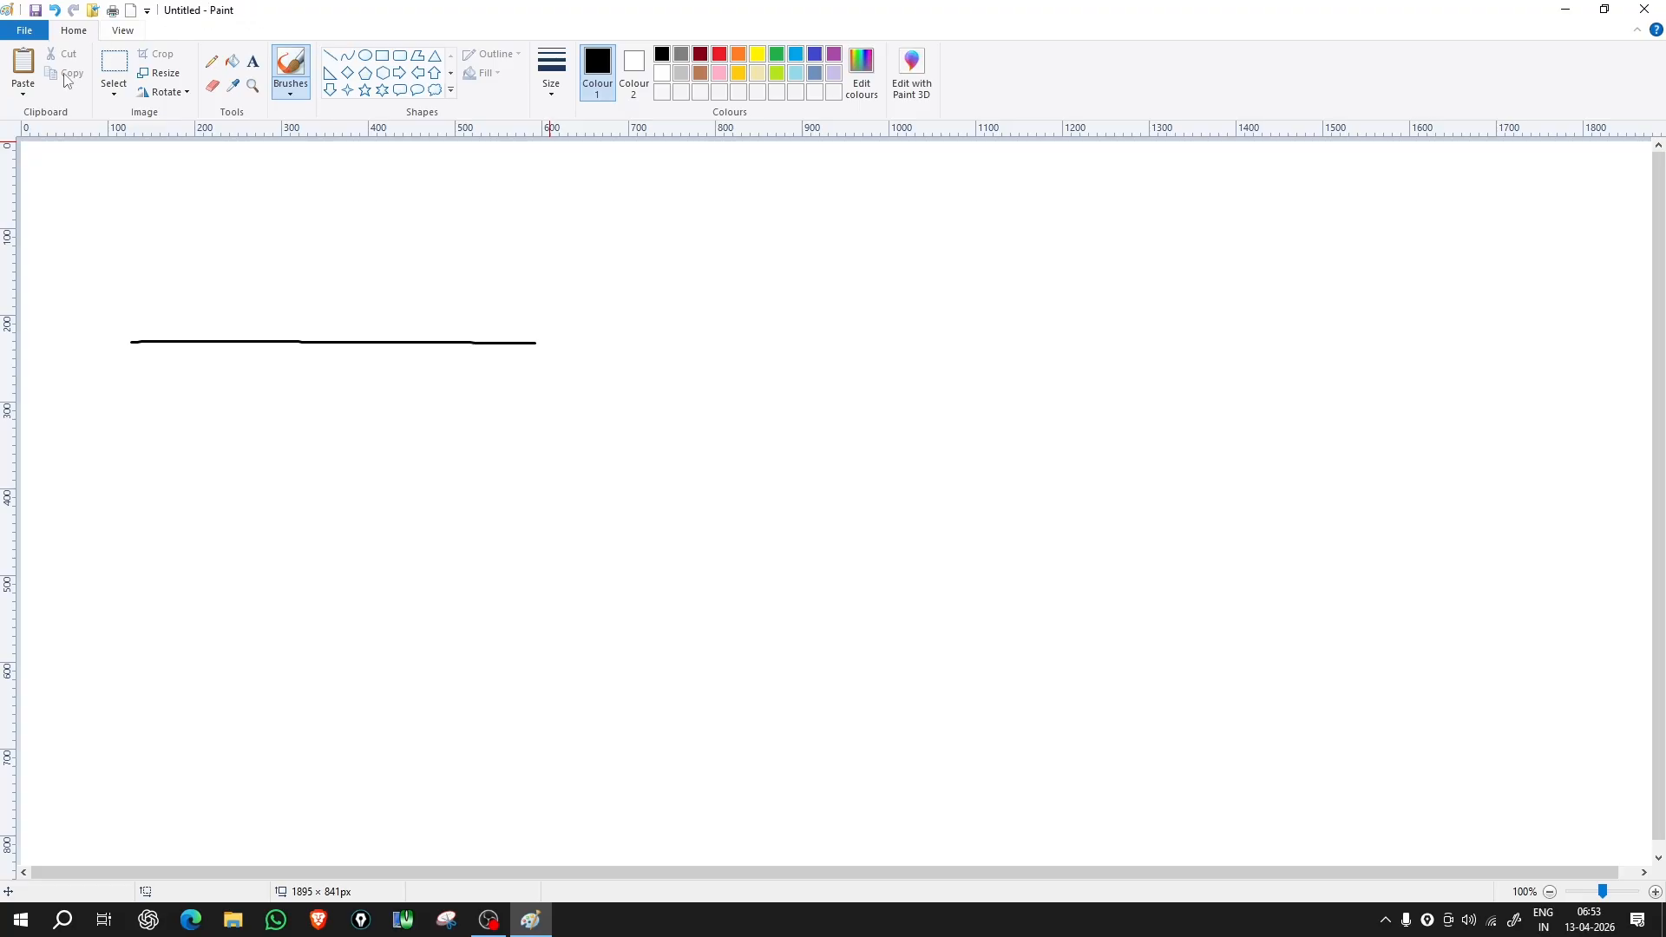
# Step: Save the untitled drawing as 12.png in the tally folder
pyautogui.click(26, 31)
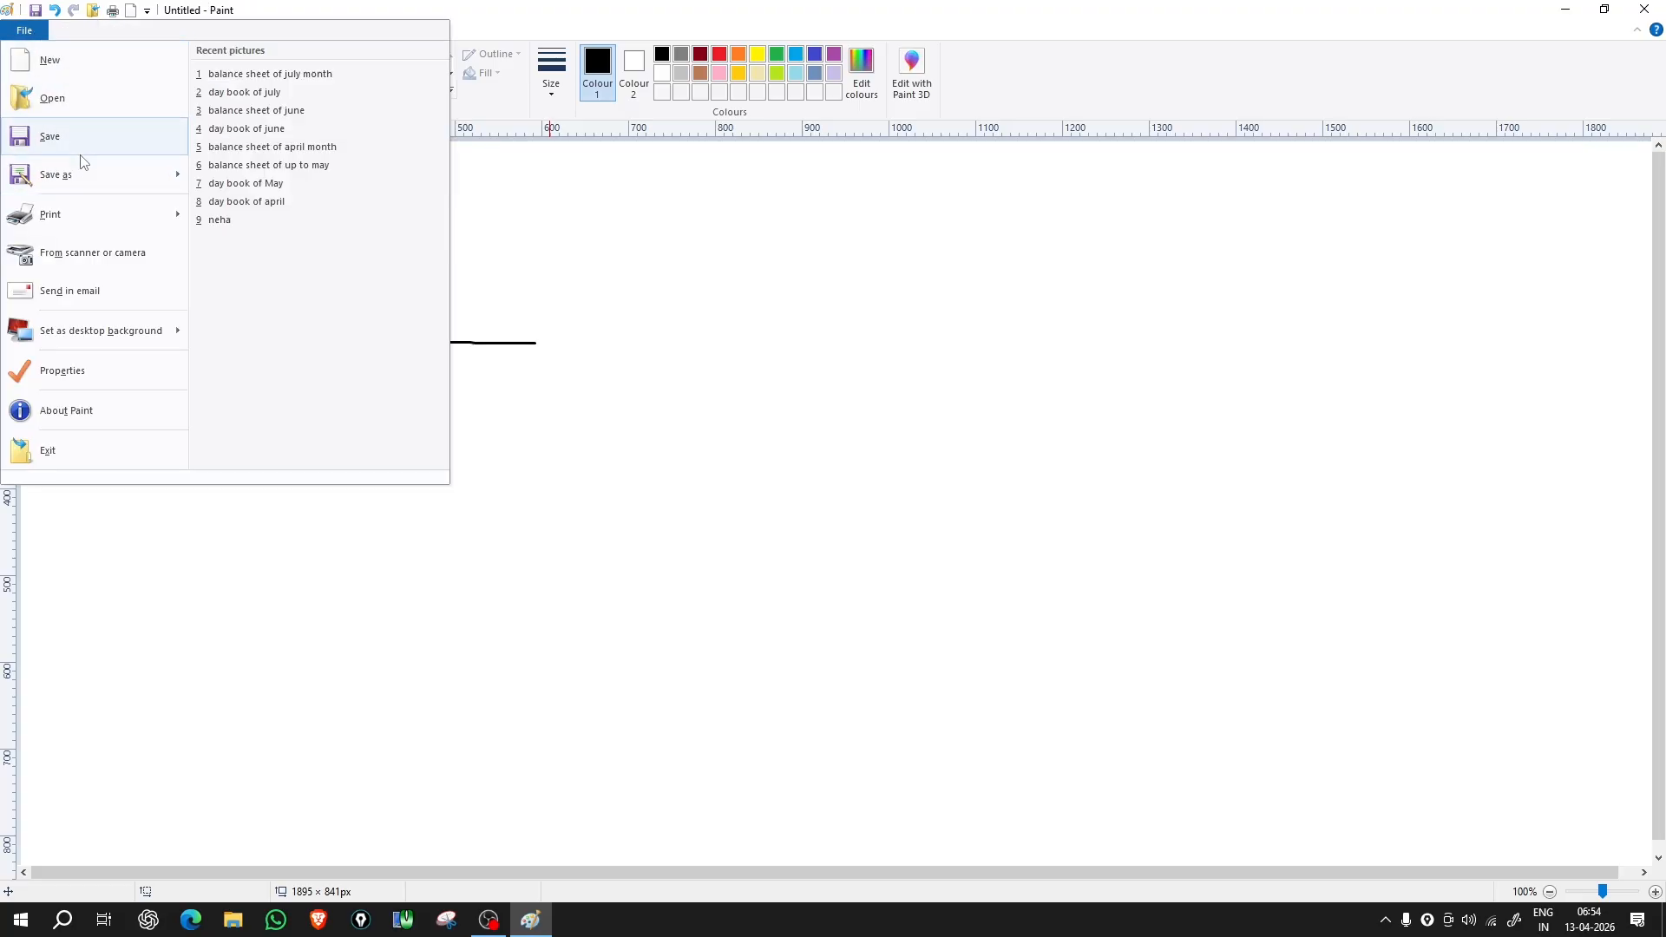
pyautogui.click(68, 139)
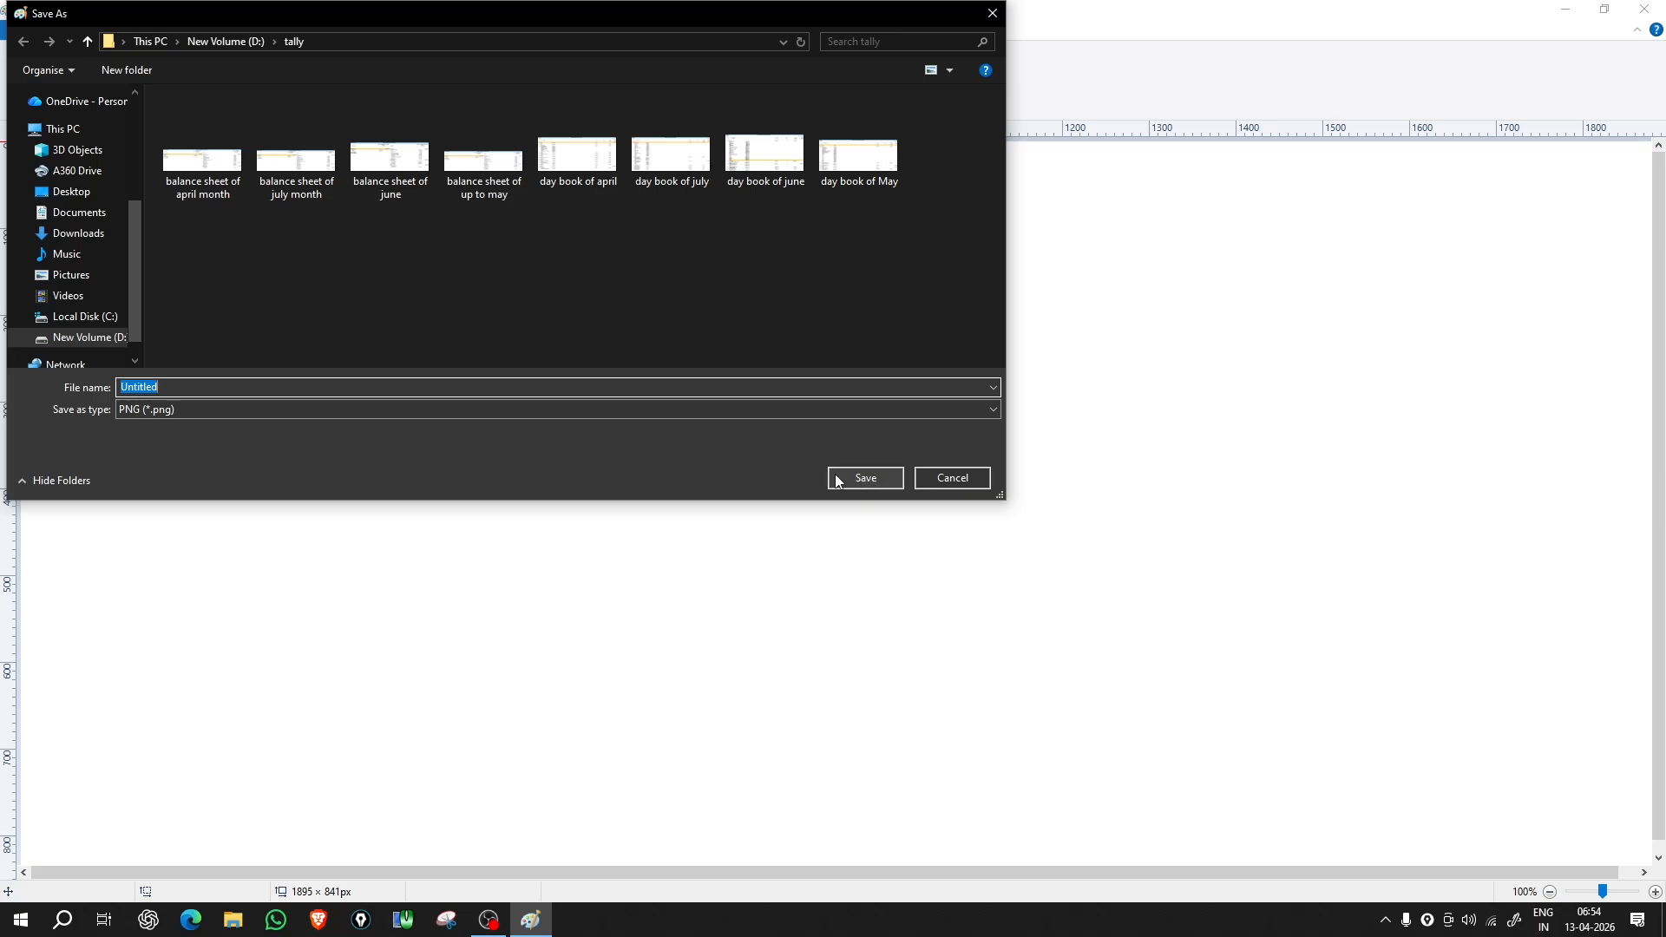
pyautogui.write('12')
pyautogui.press('Return')
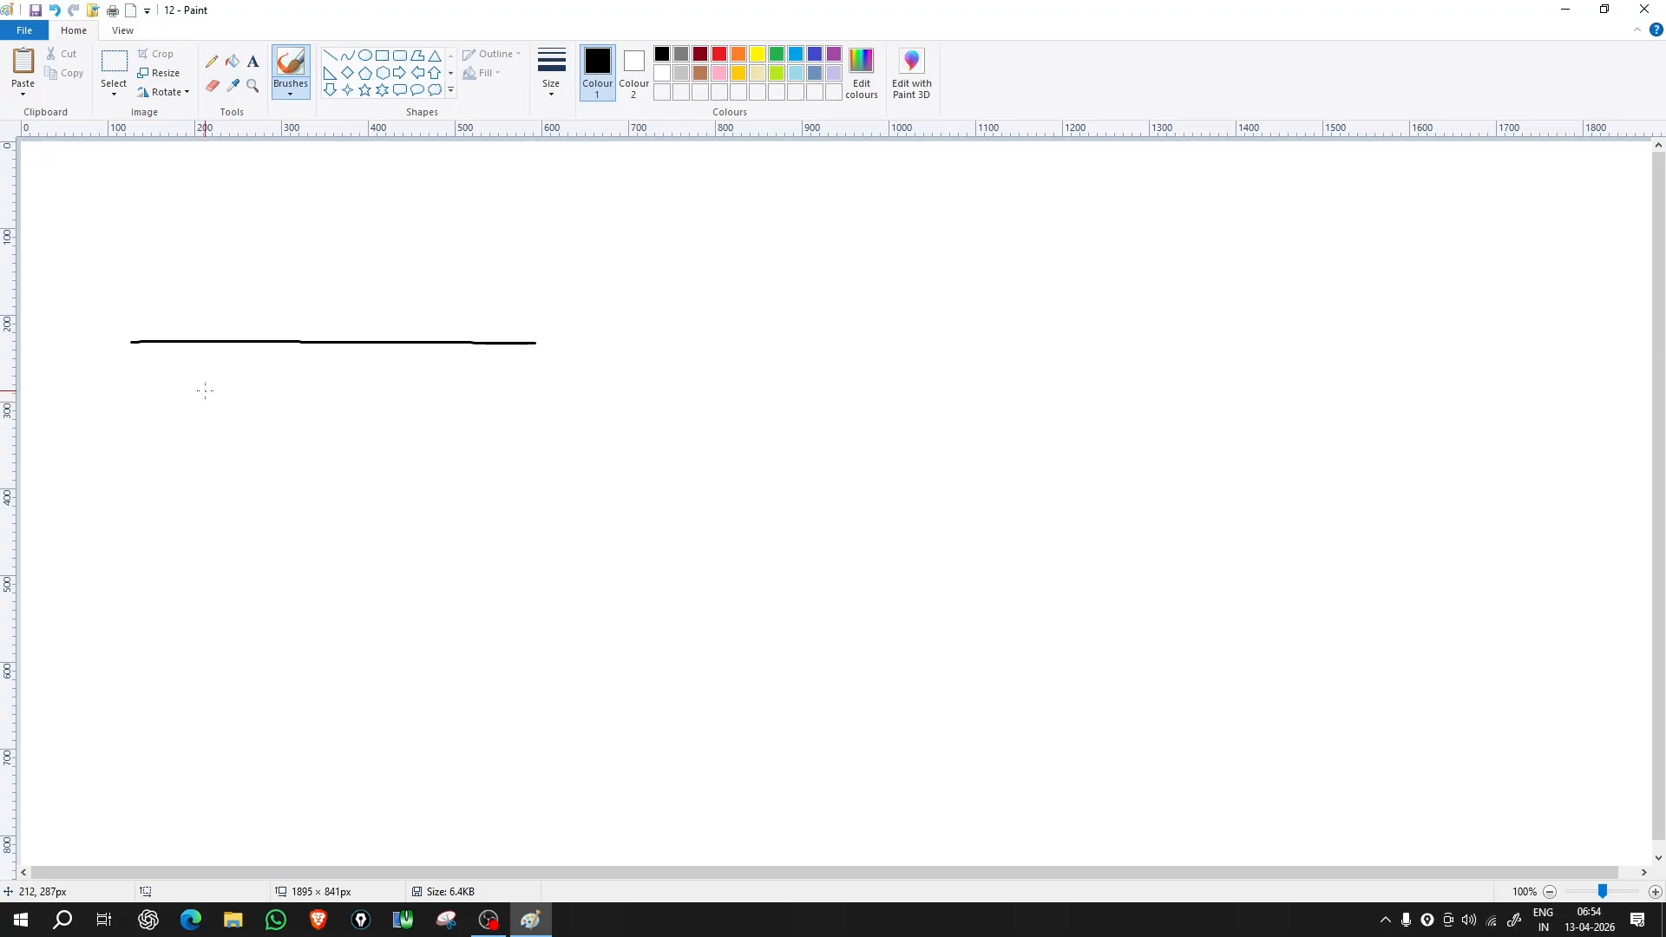
# Step: Draw a second black freehand line below the first, rising slightly at its right end
pyautogui.moveTo(205, 390); pyautogui.dragTo(579, 376)
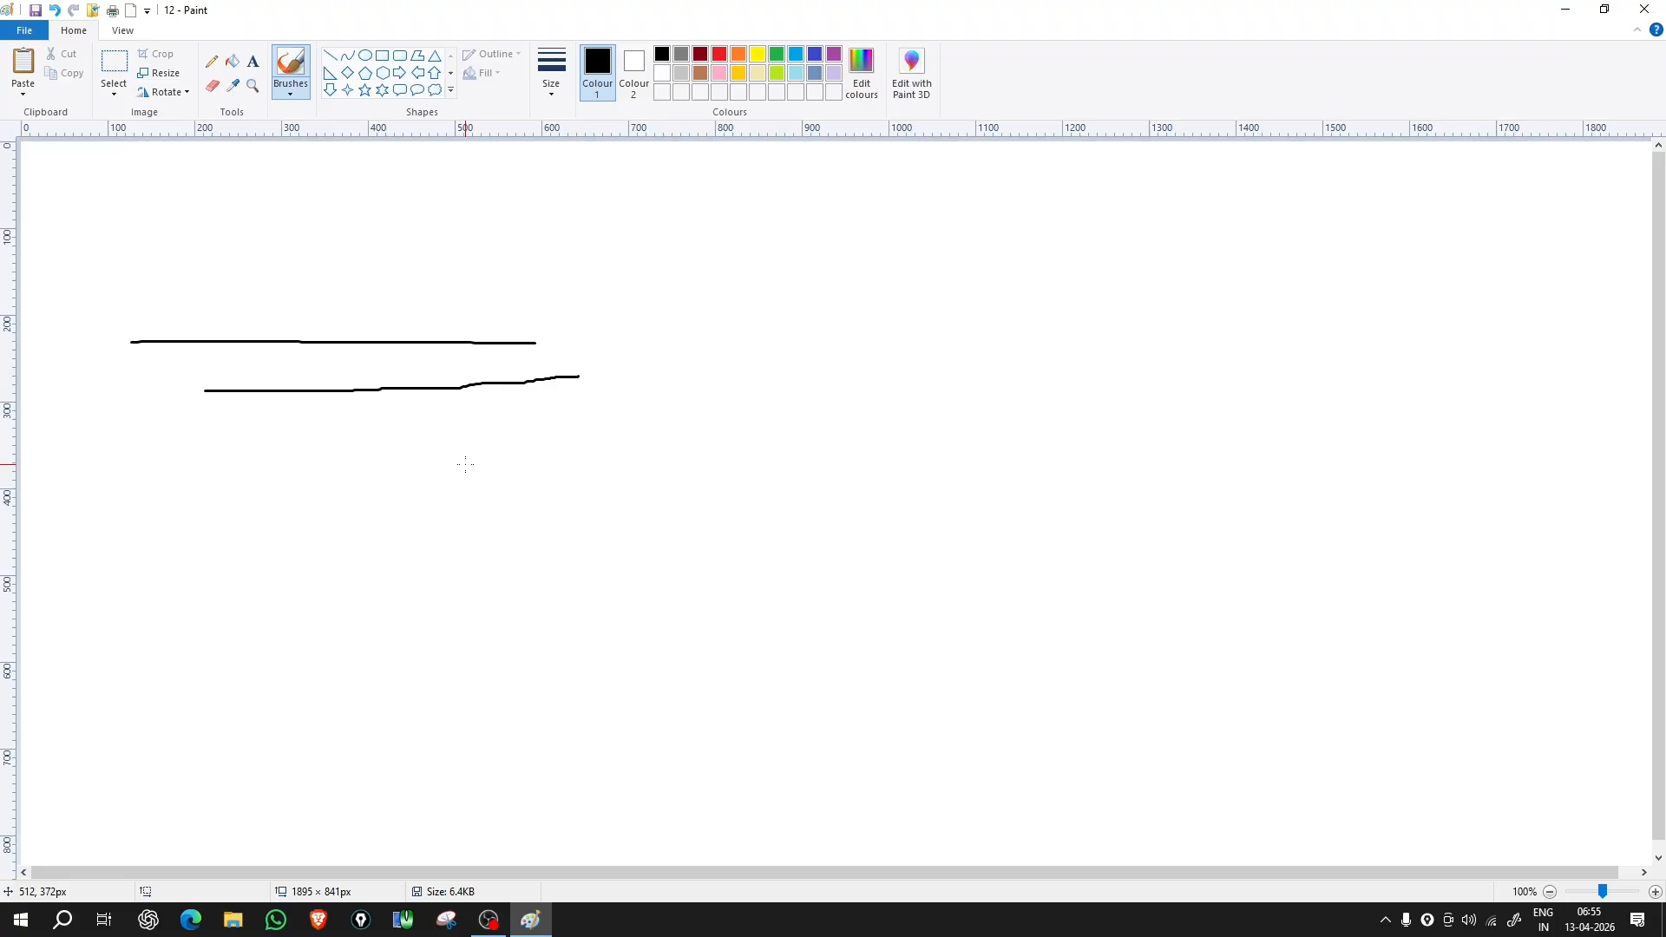
# Step: Choose From scanner or camera in the File menu to open the HP Smart Tank scan dialog
pyautogui.click(24, 33)
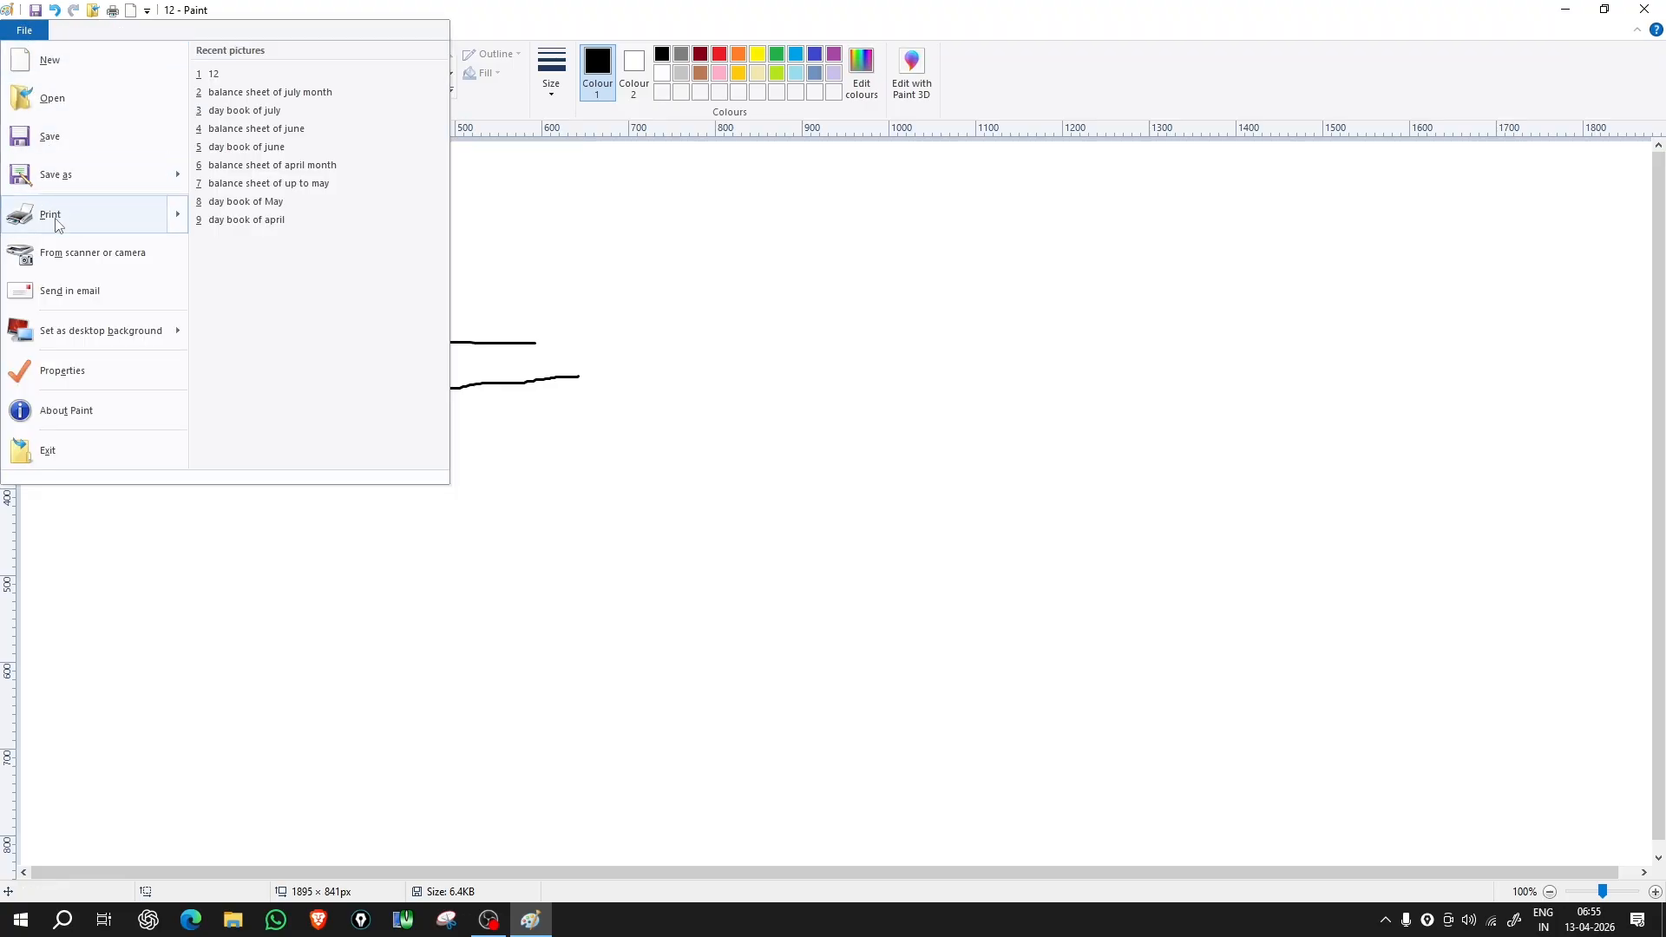
pyautogui.moveTo(54, 221)
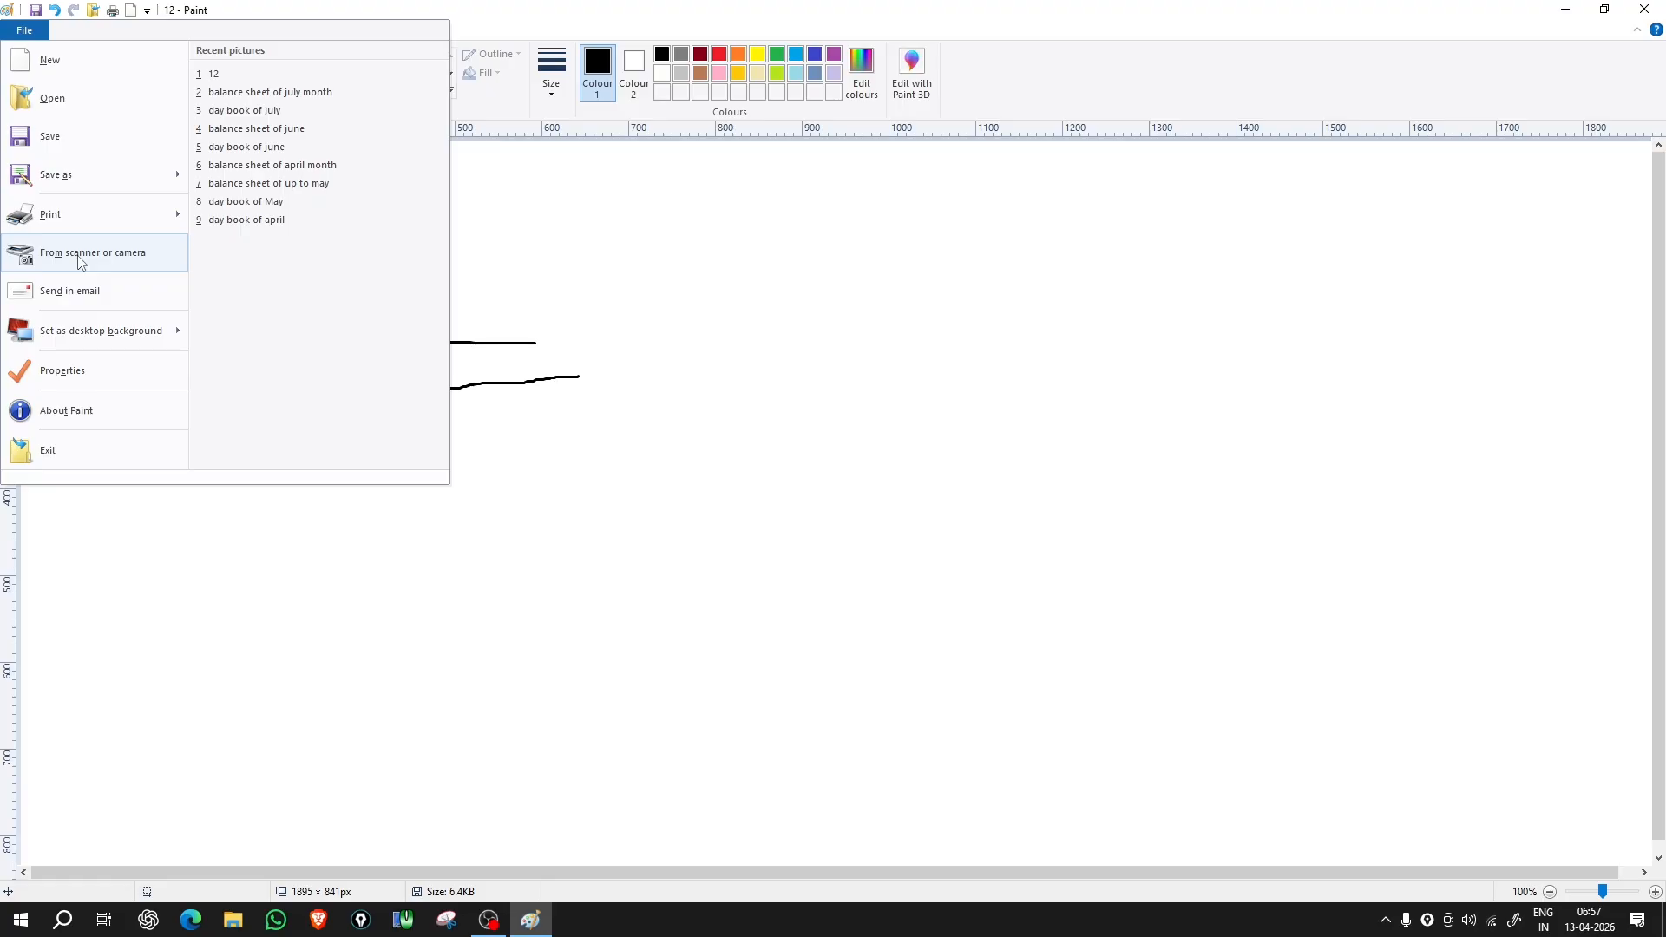
pyautogui.click(78, 254)
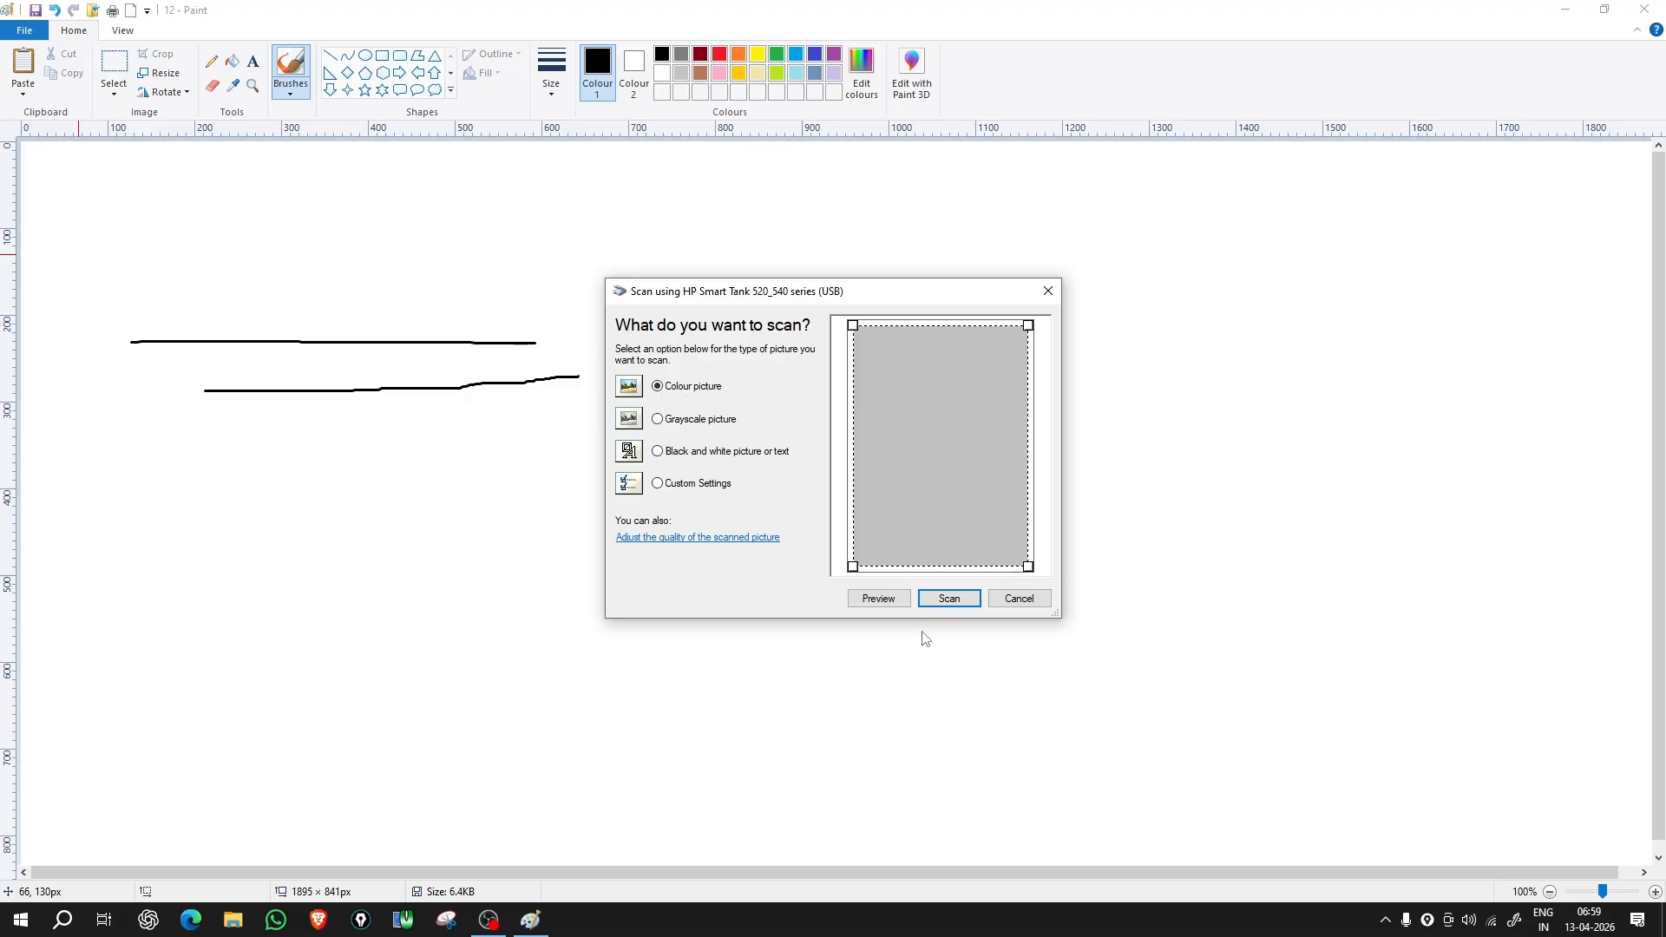
# Step: Scan the page with Colour picture selected
pyautogui.click(941, 601)
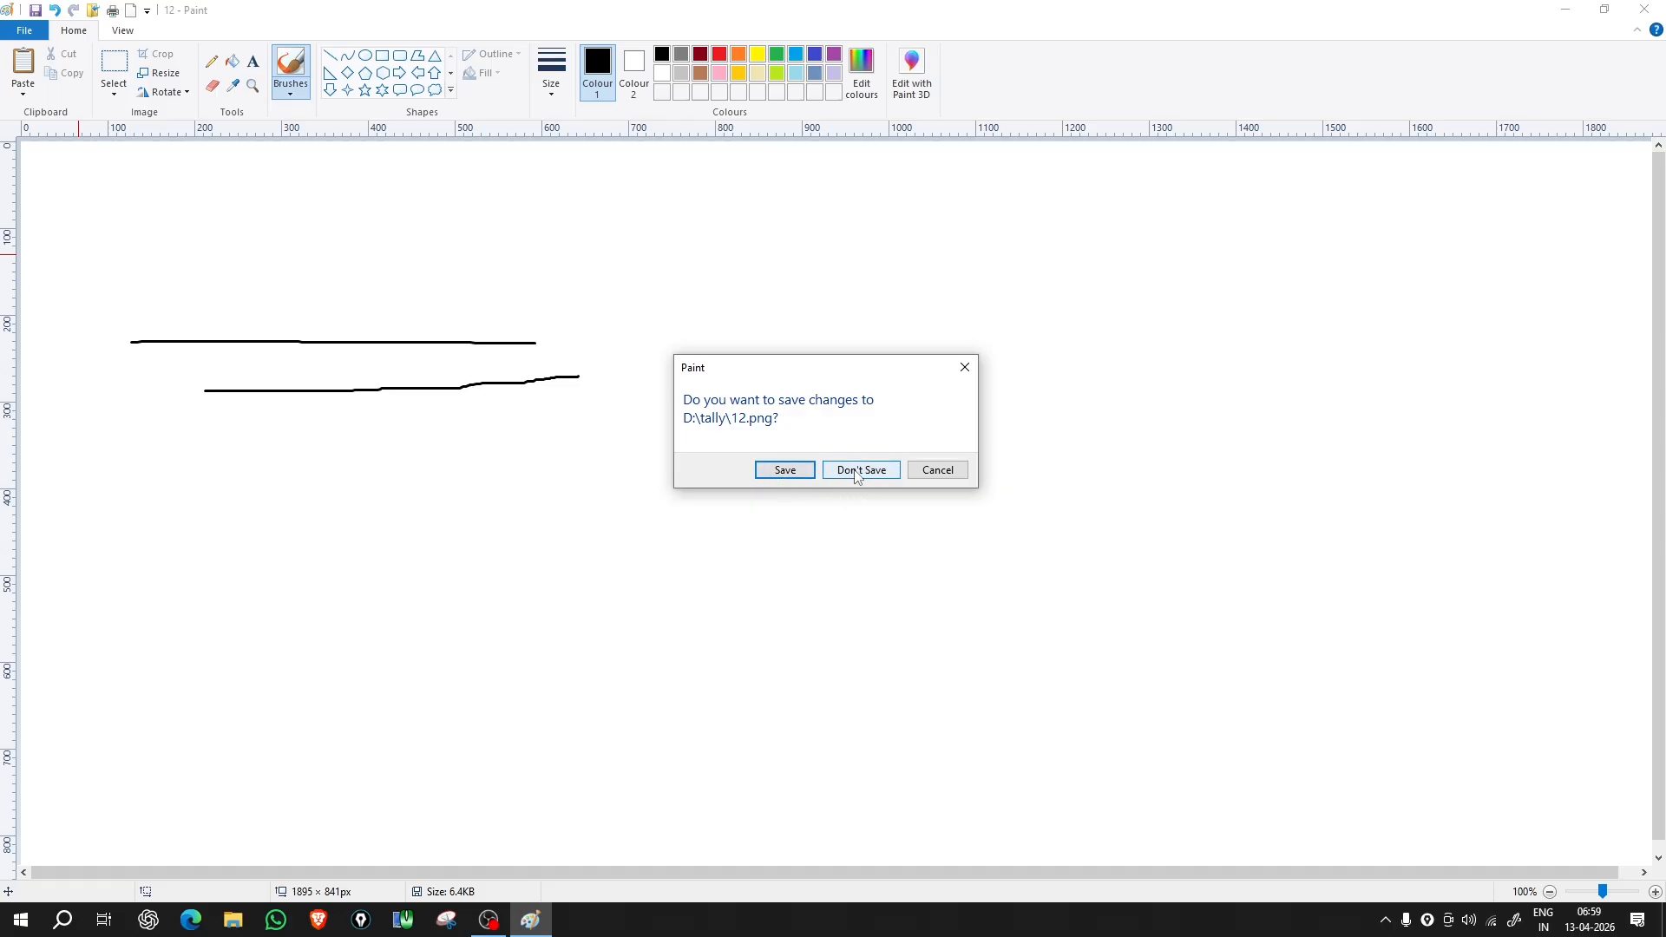
# Step: Answer the 12.png save prompt and scroll through the new 1700 × 2338 scanned page
pyautogui.click(804, 473)
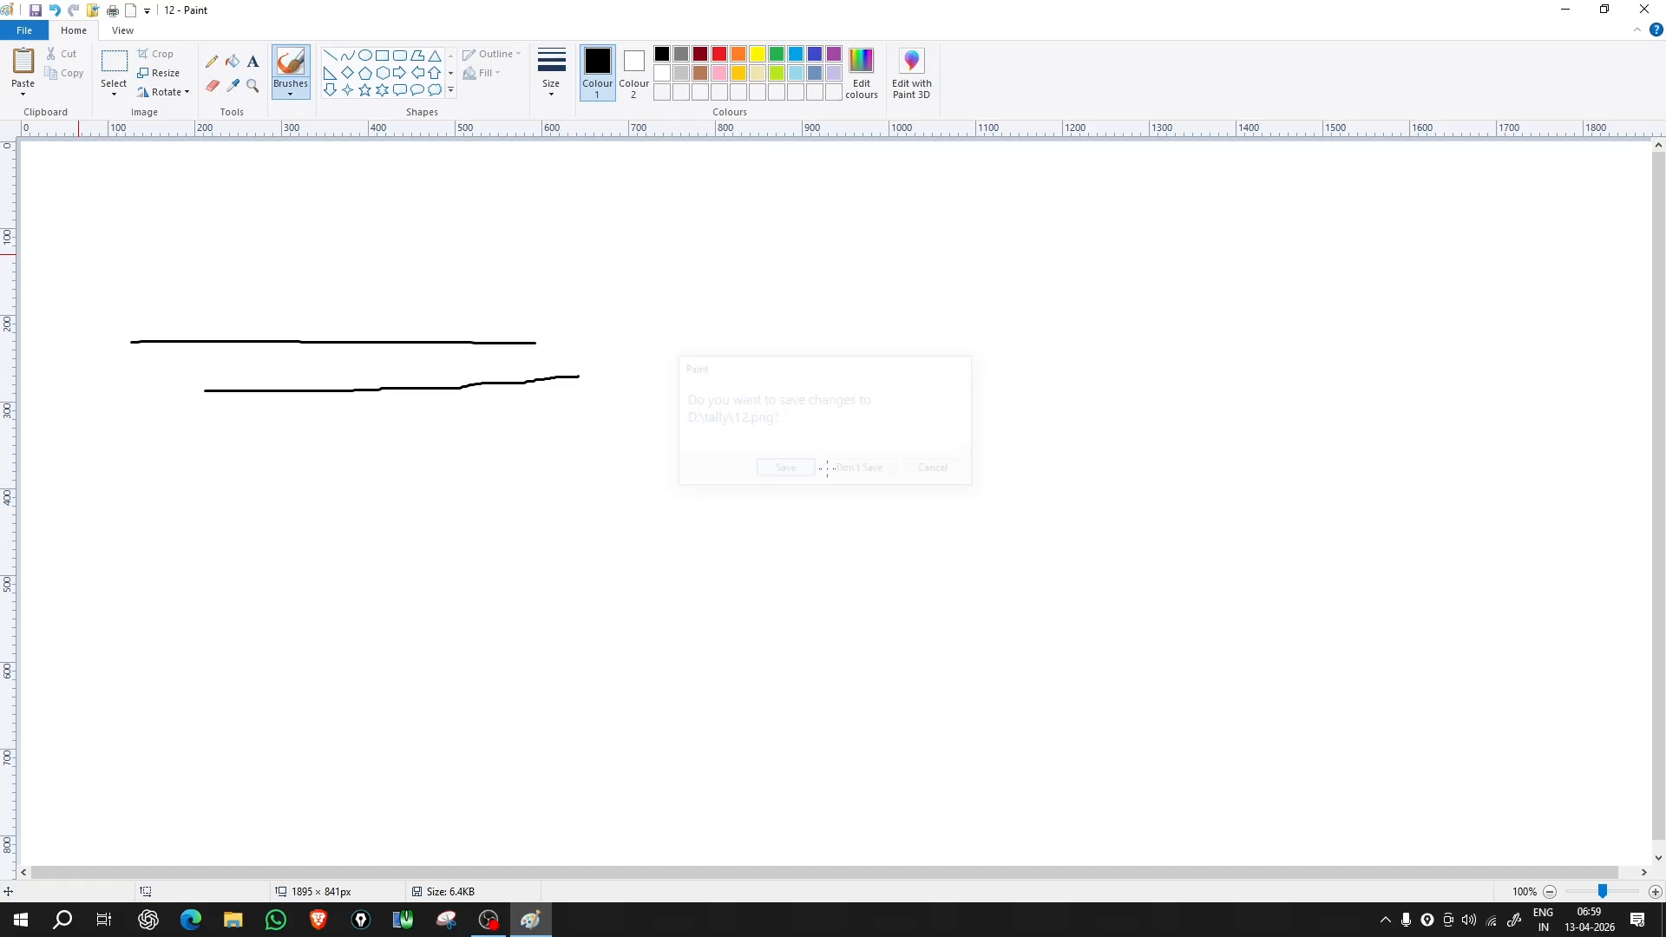
pyautogui.scroll(-4, 842, 469)
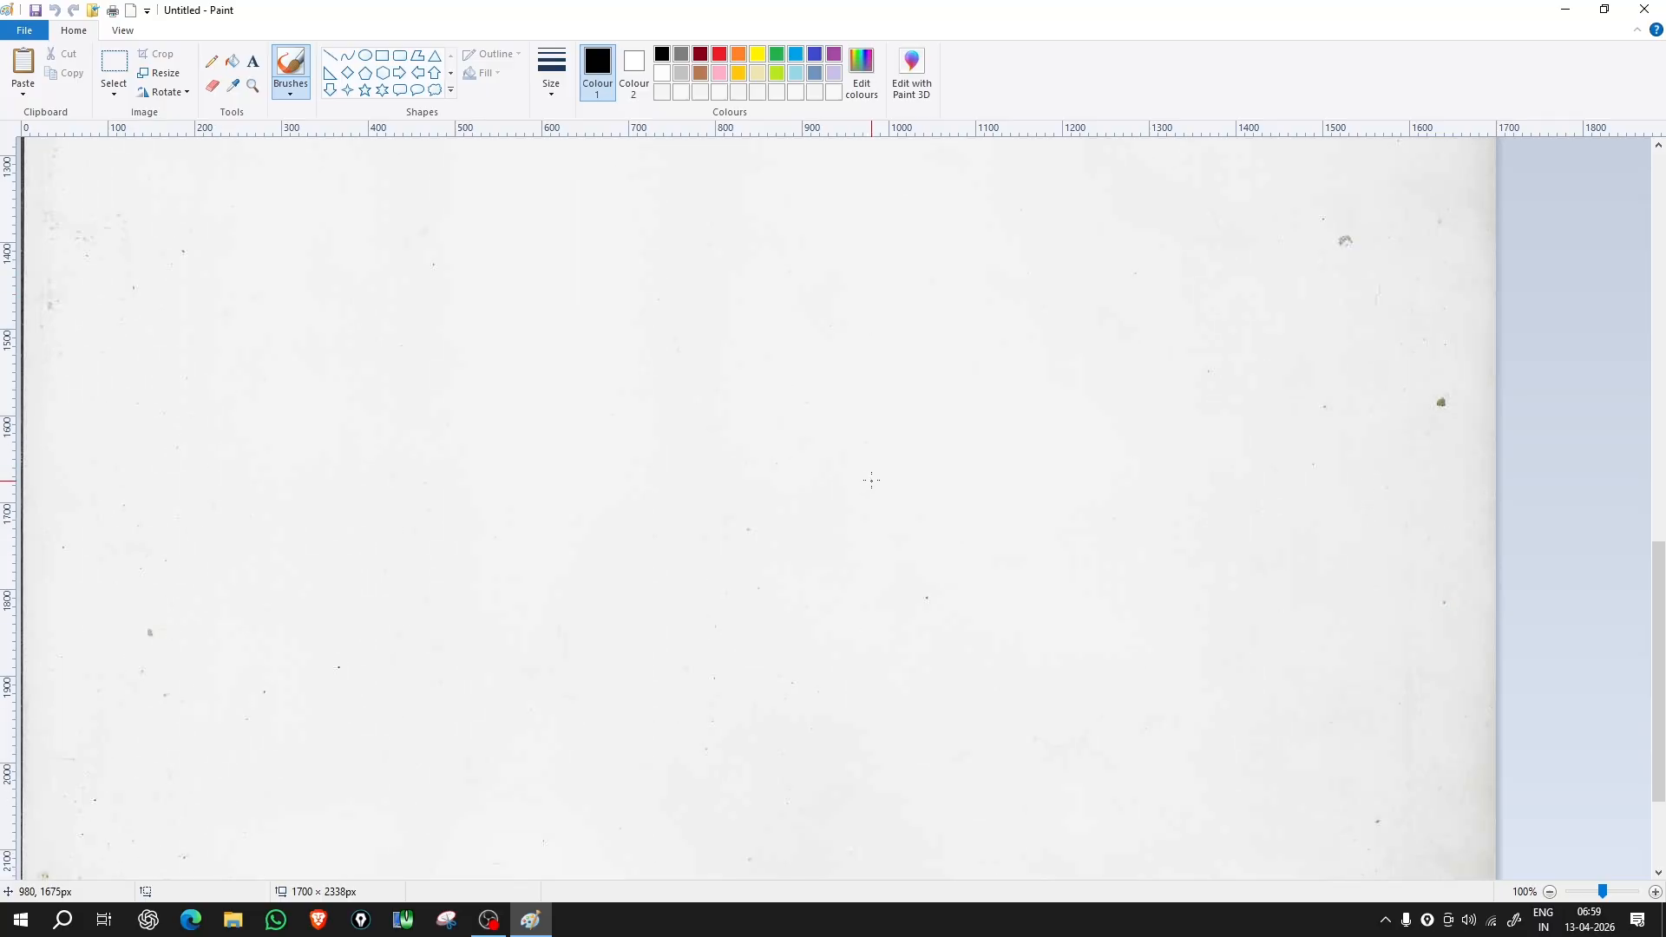
pyautogui.scroll(4, 872, 479)
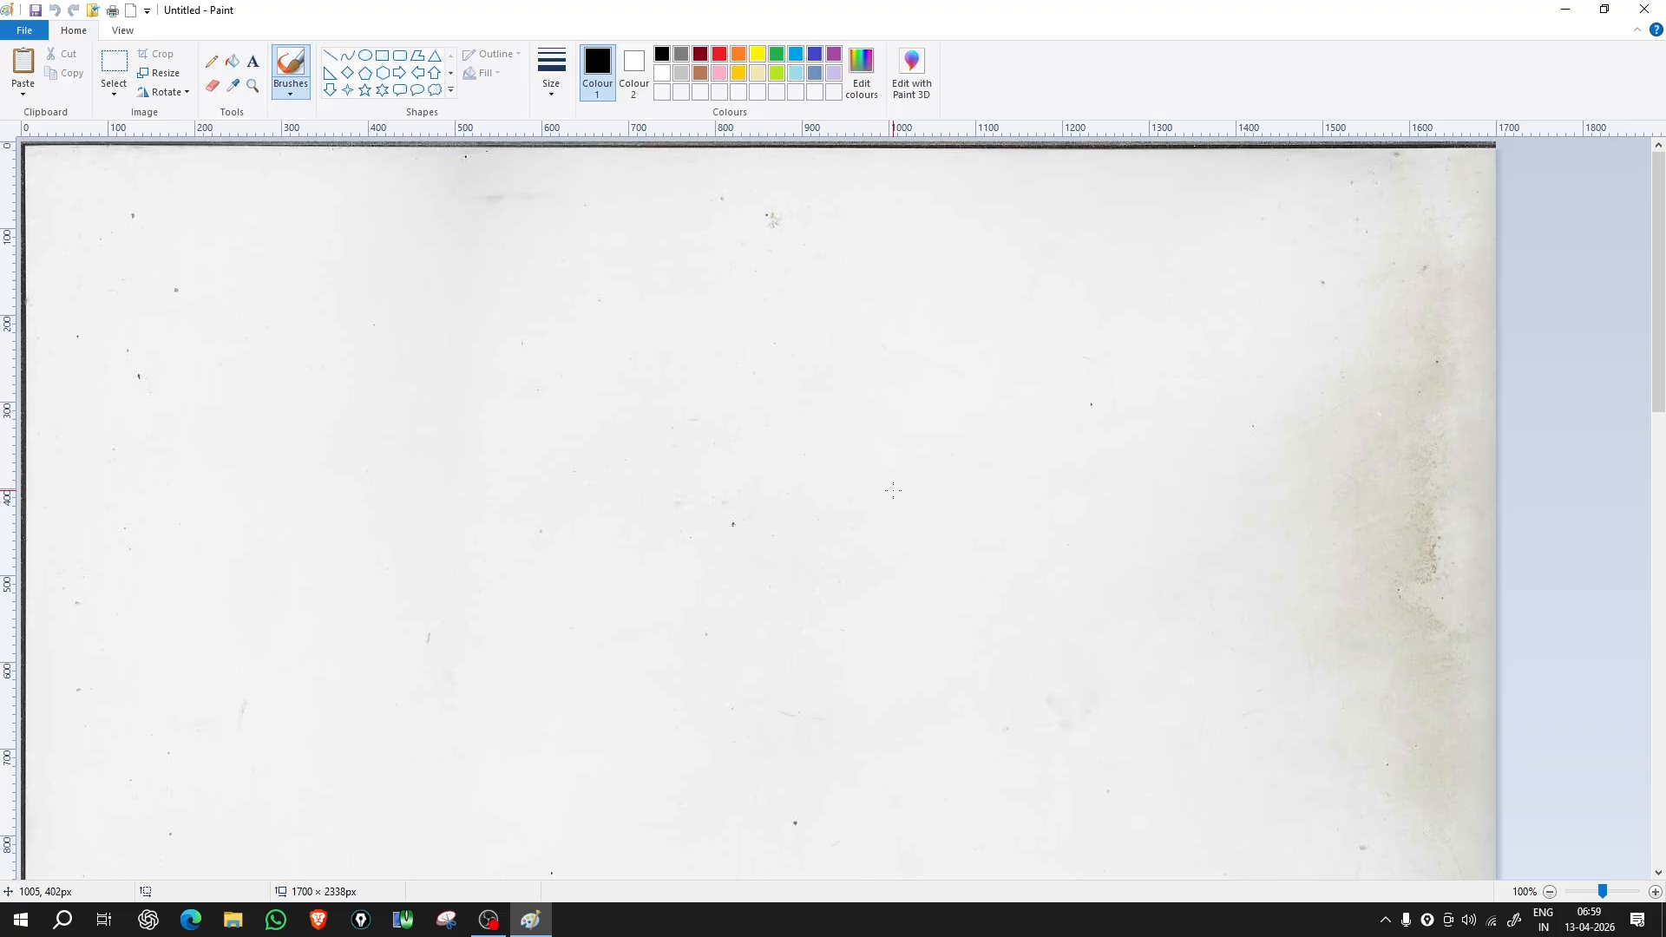
pyautogui.scroll(-8, 960, 529)
pyautogui.scroll(8, 959, 530)
# Step: Scroll down to the scan's bottom edge and back up to its top
pyautogui.scroll(-20, 1388, 607)
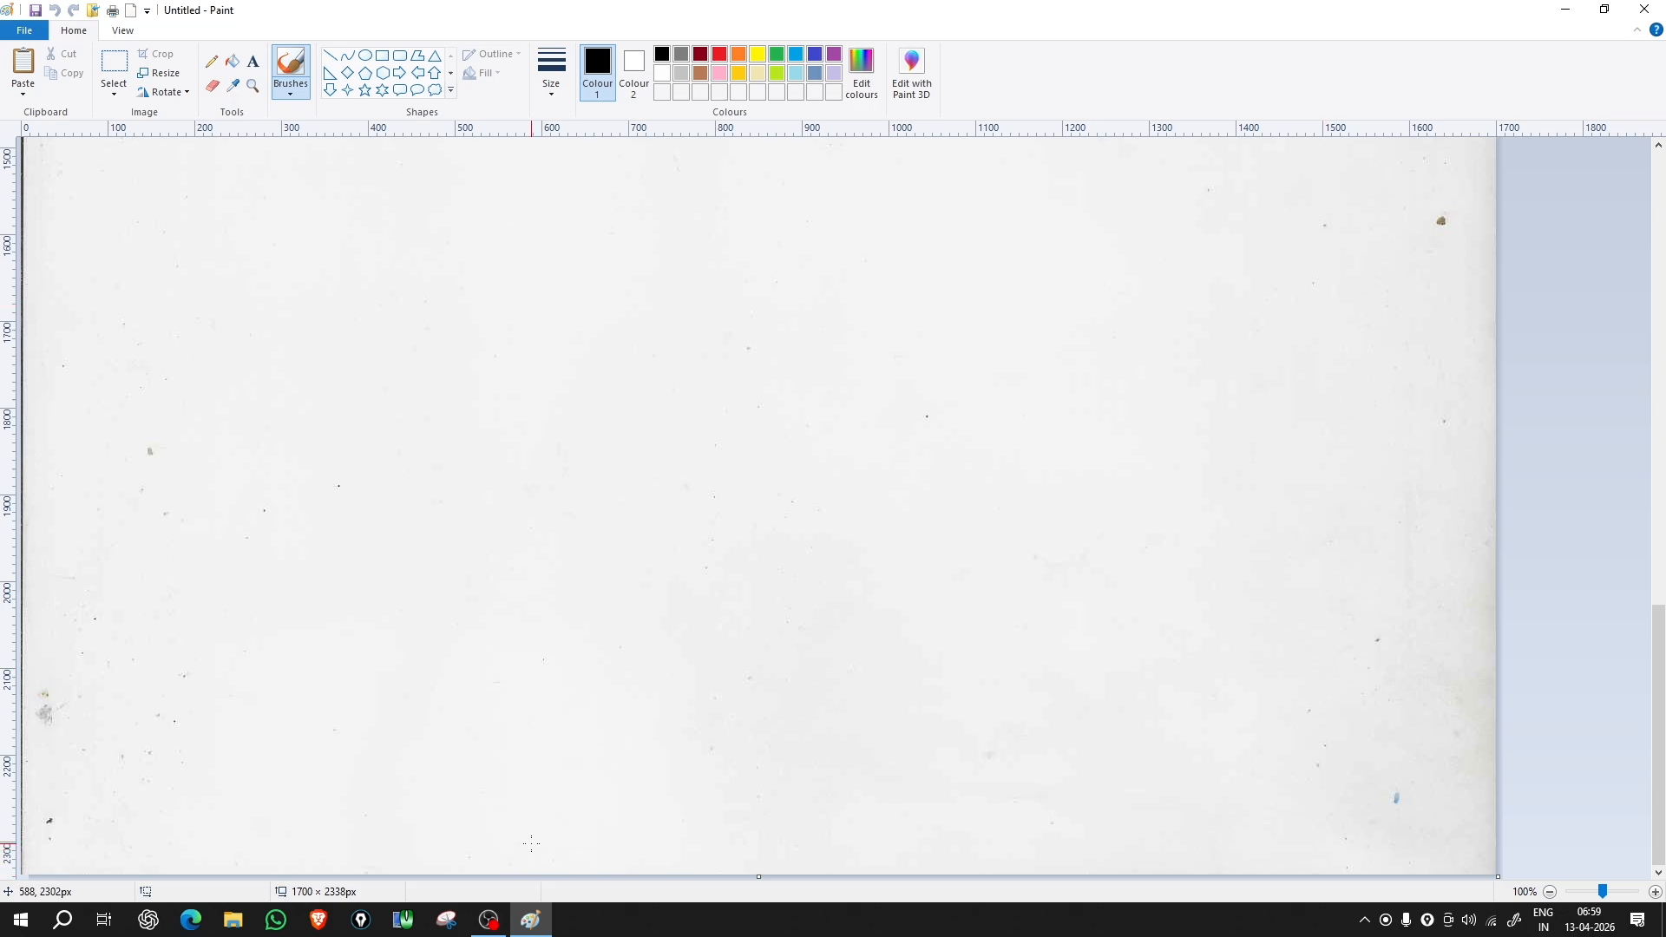
pyautogui.scroll(20, 546, 809)
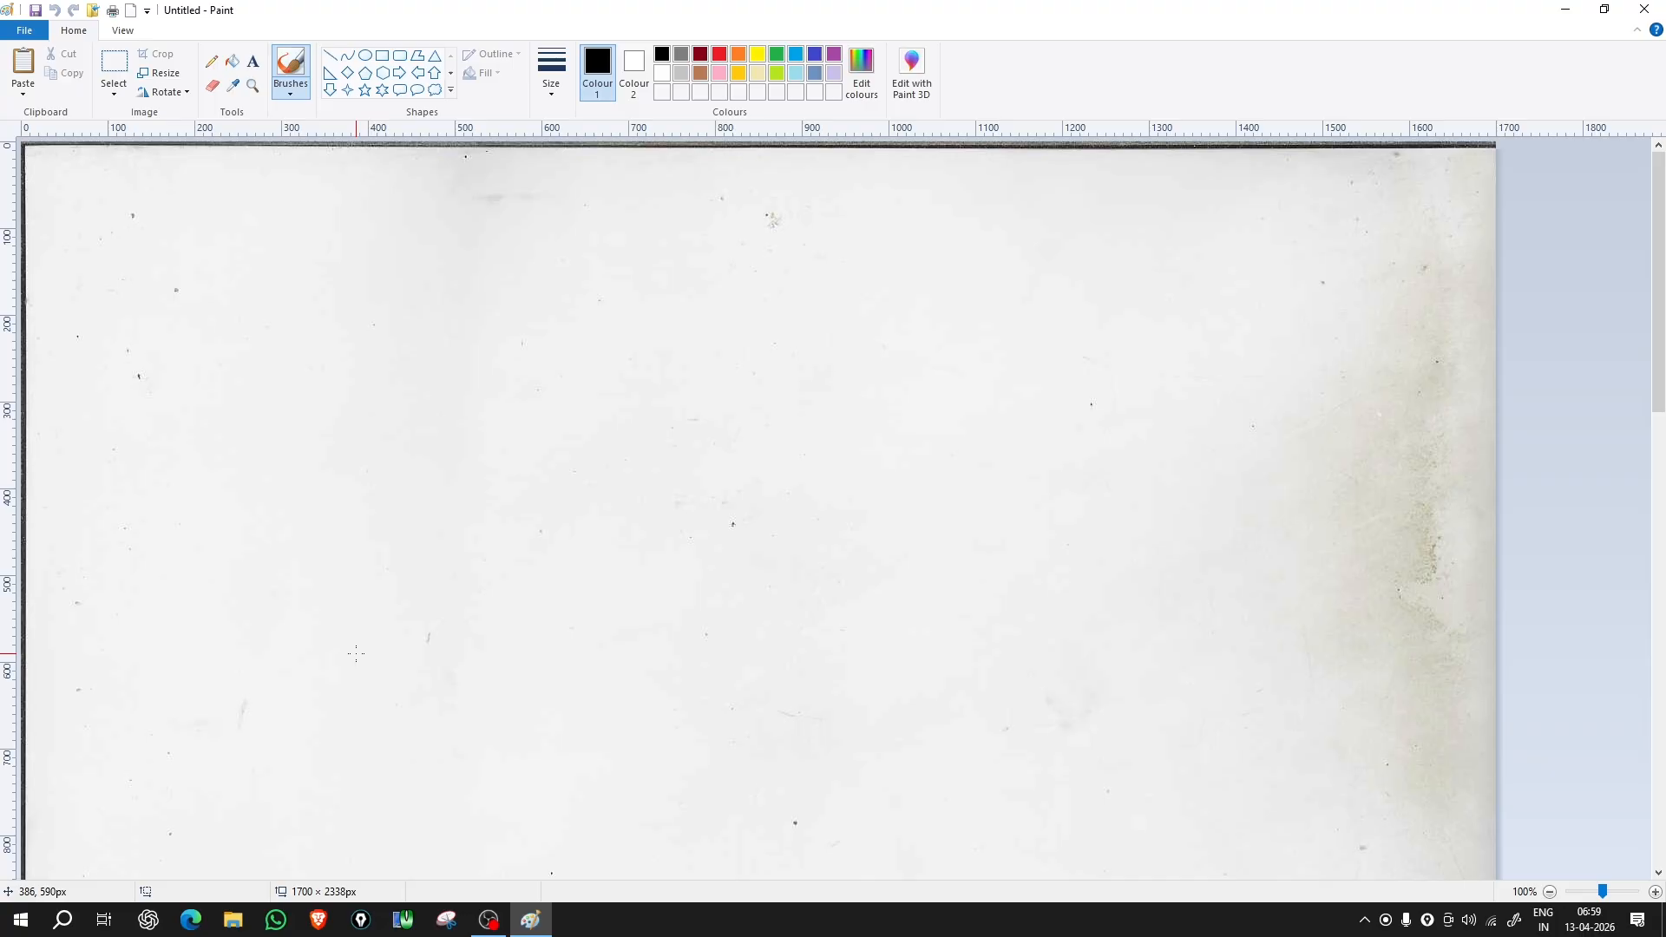
# Step: Show the File menu with its nine recent pictures over the scan
pyautogui.click(20, 32)
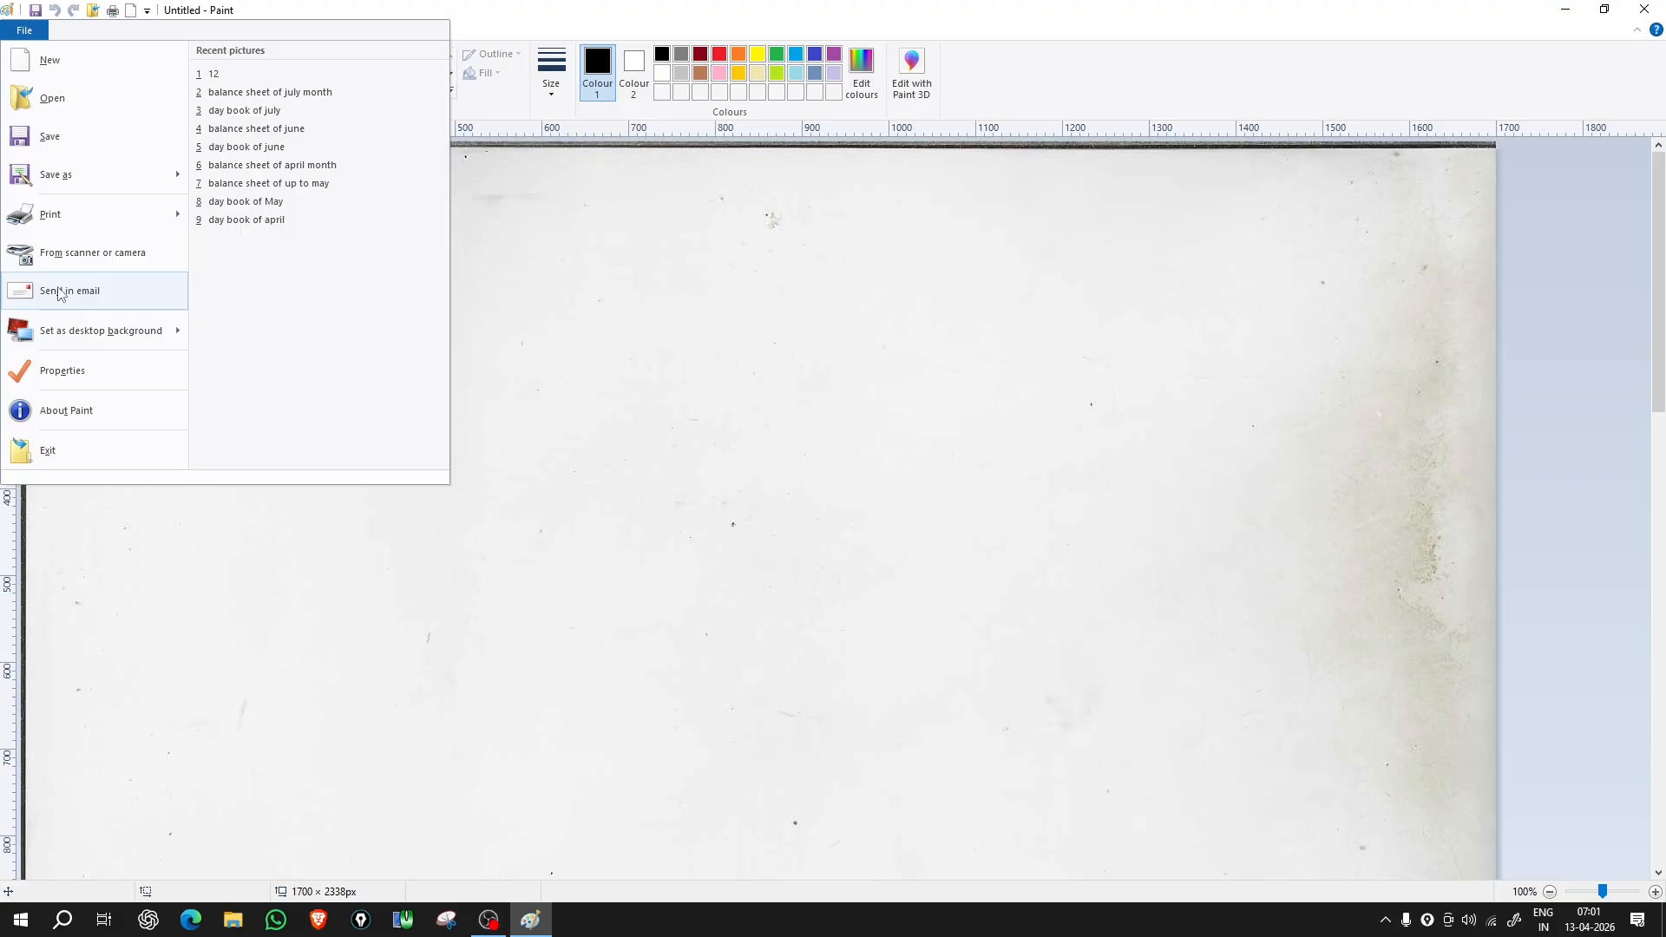
# Step: Set the unsaved scan as a Fill desktop background, triggering the save-first warning
pyautogui.moveTo(101, 341)
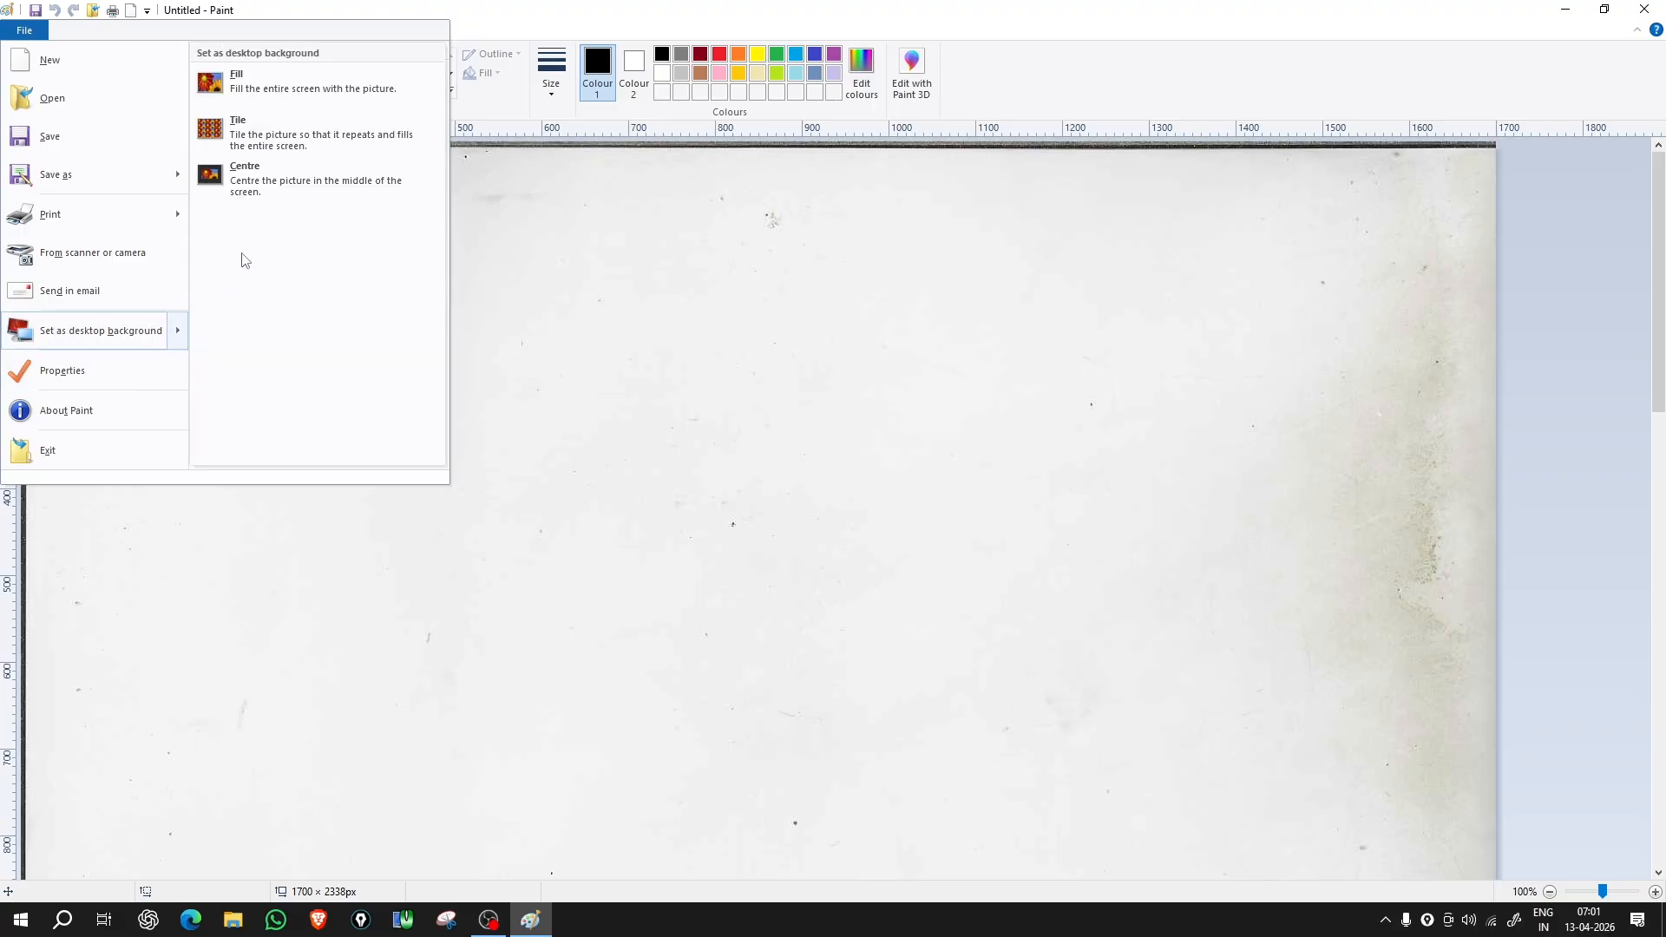
pyautogui.click(271, 89)
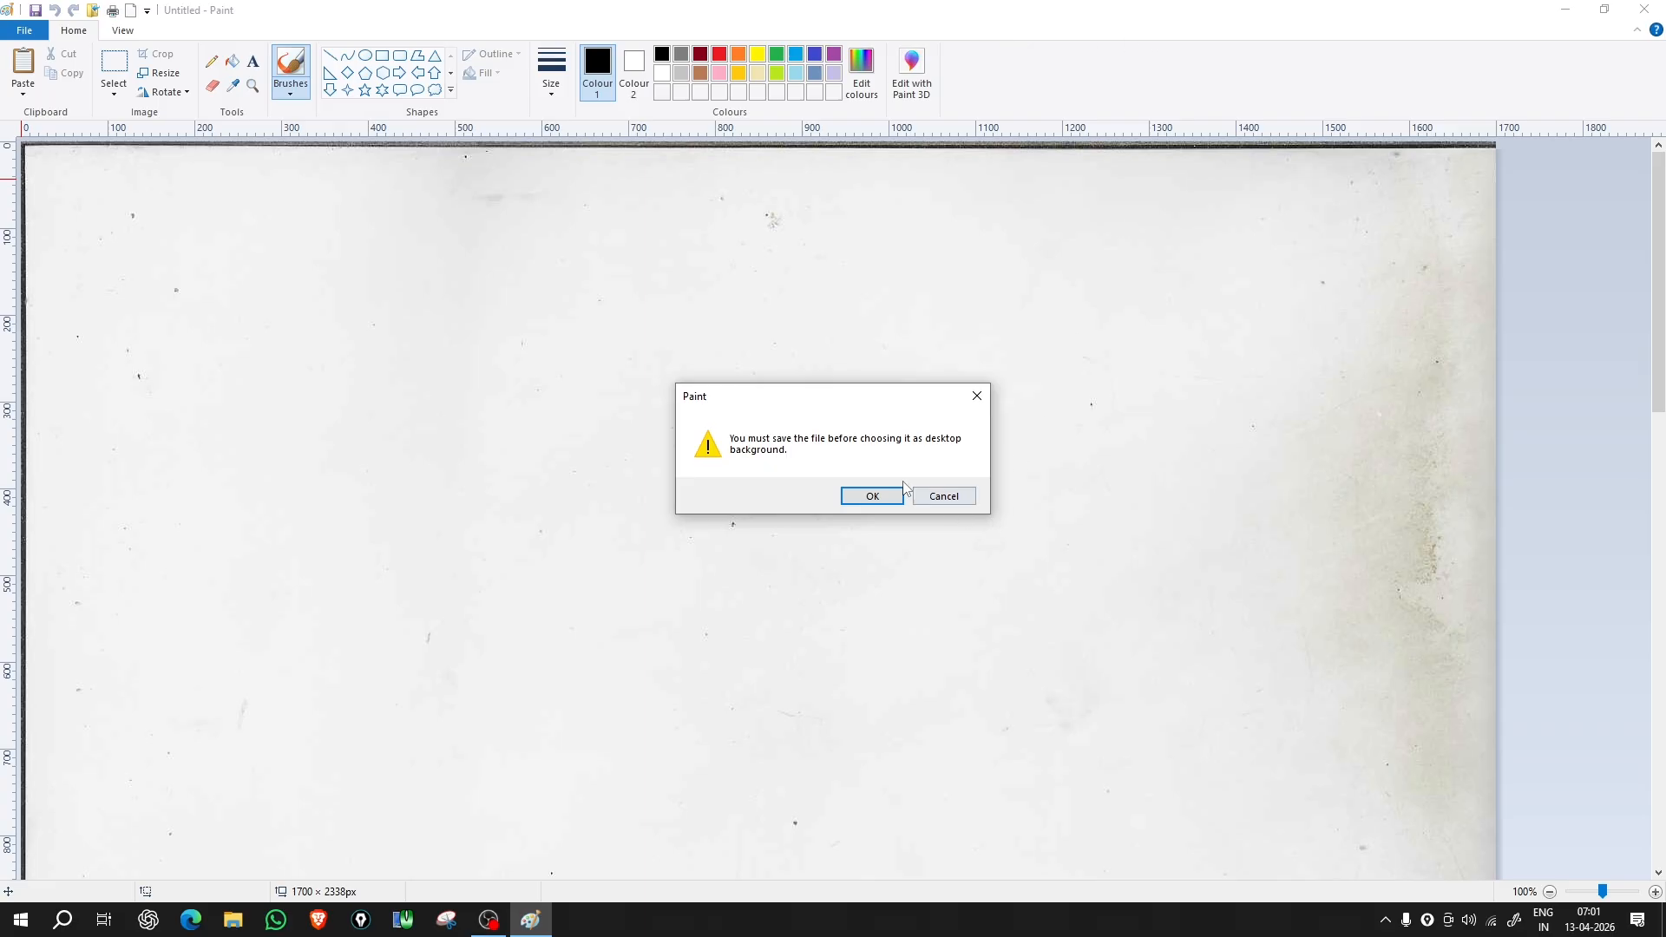
# Step: Accept the warning and save the scan as 13.png
pyautogui.click(865, 497)
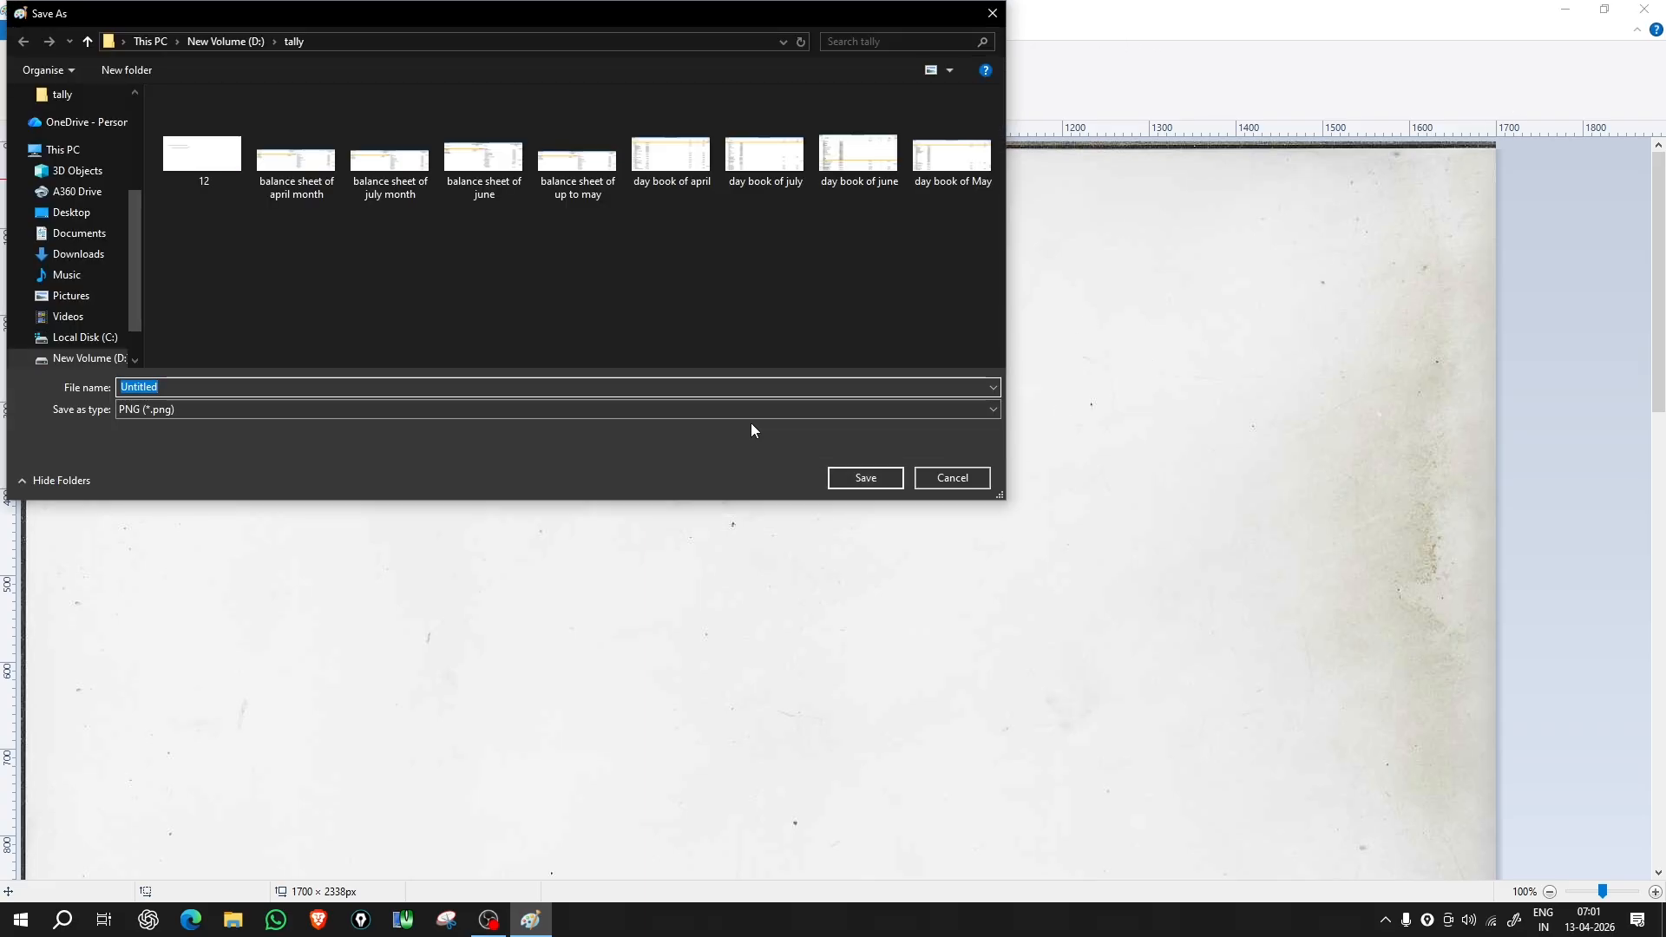
pyautogui.write('13')
pyautogui.press('Return')
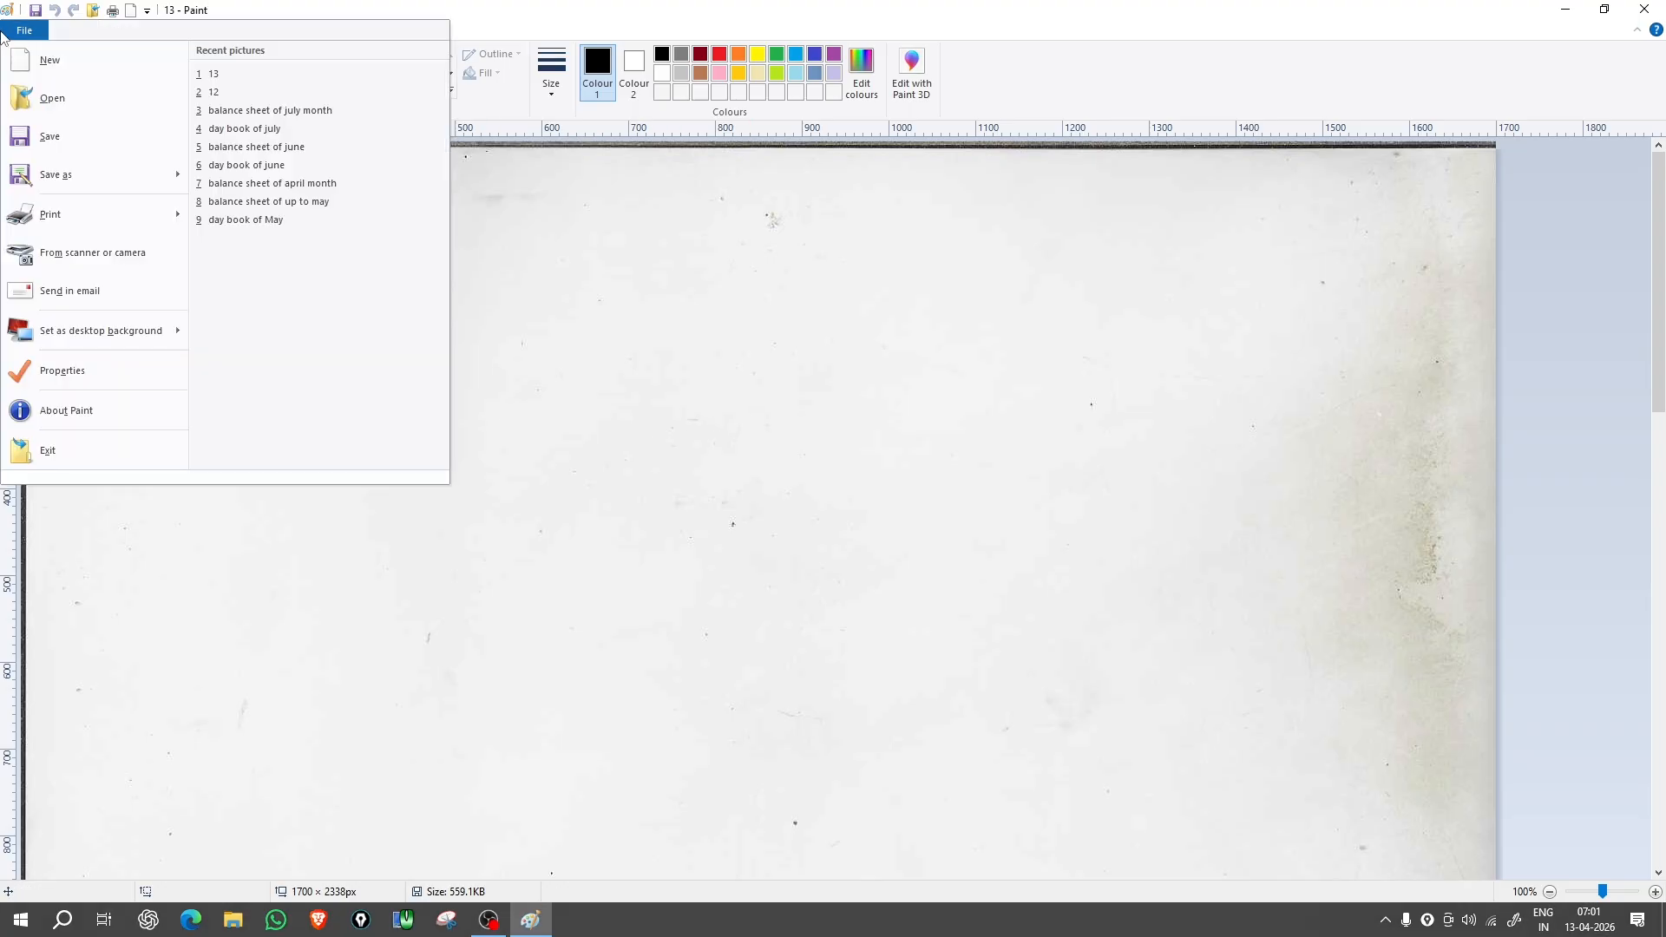
# Step: Open and close the File menu, then minimize Paint to the desktop
pyautogui.click(25, 30)
pyautogui.press('Escape')
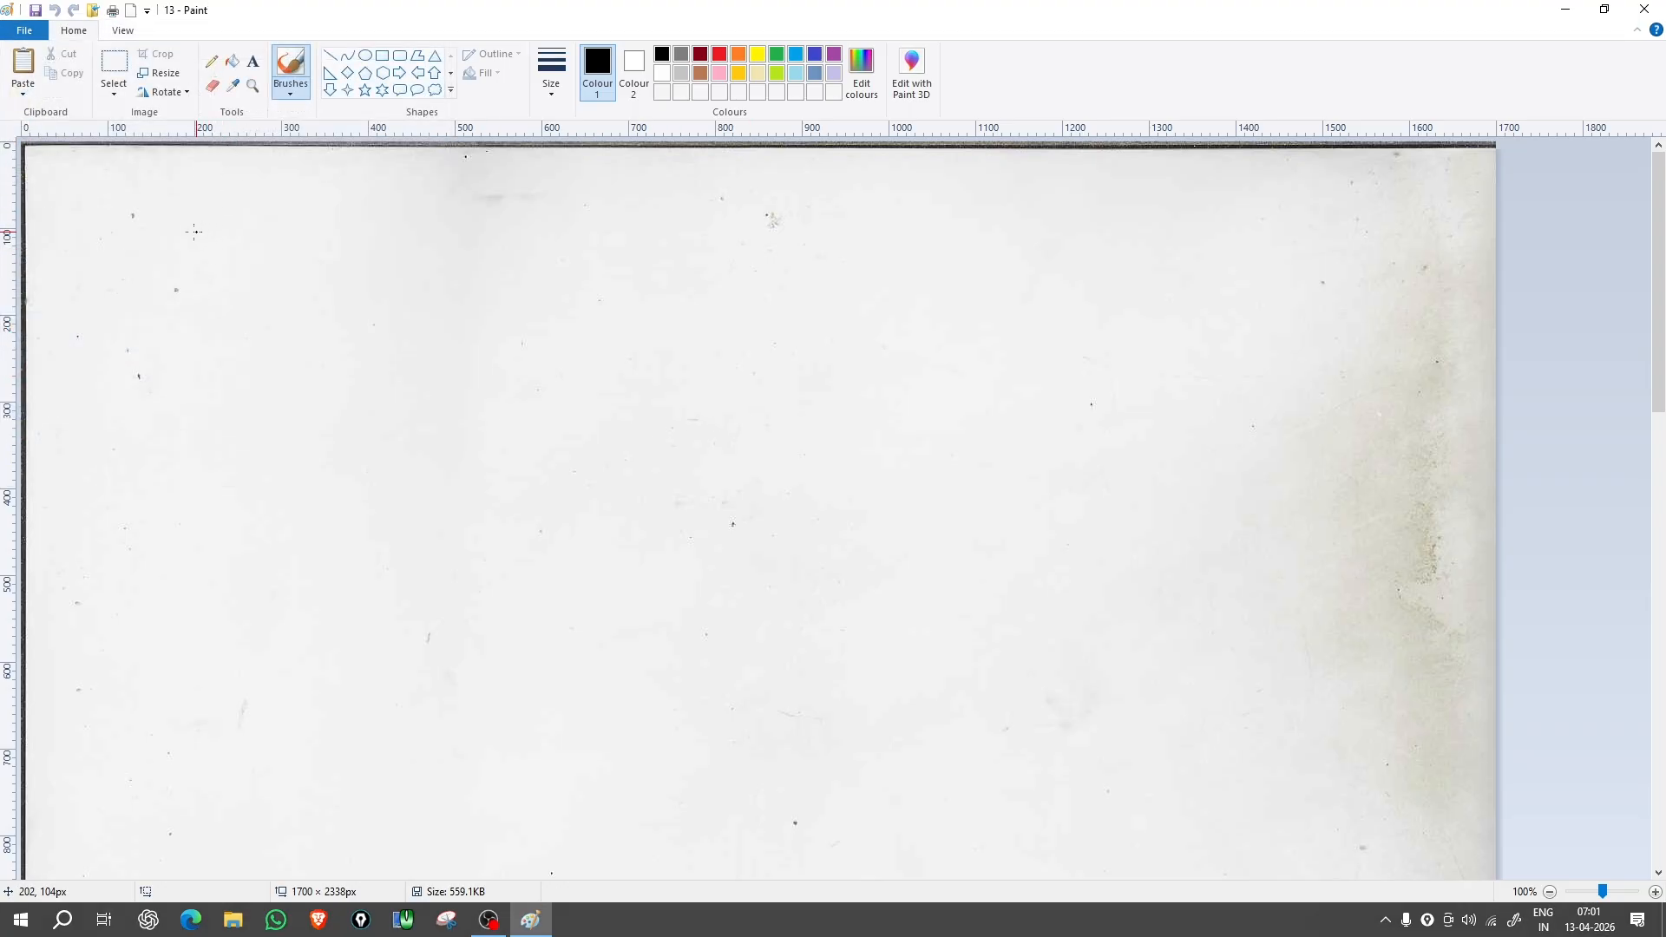
pyautogui.click(1565, 9)
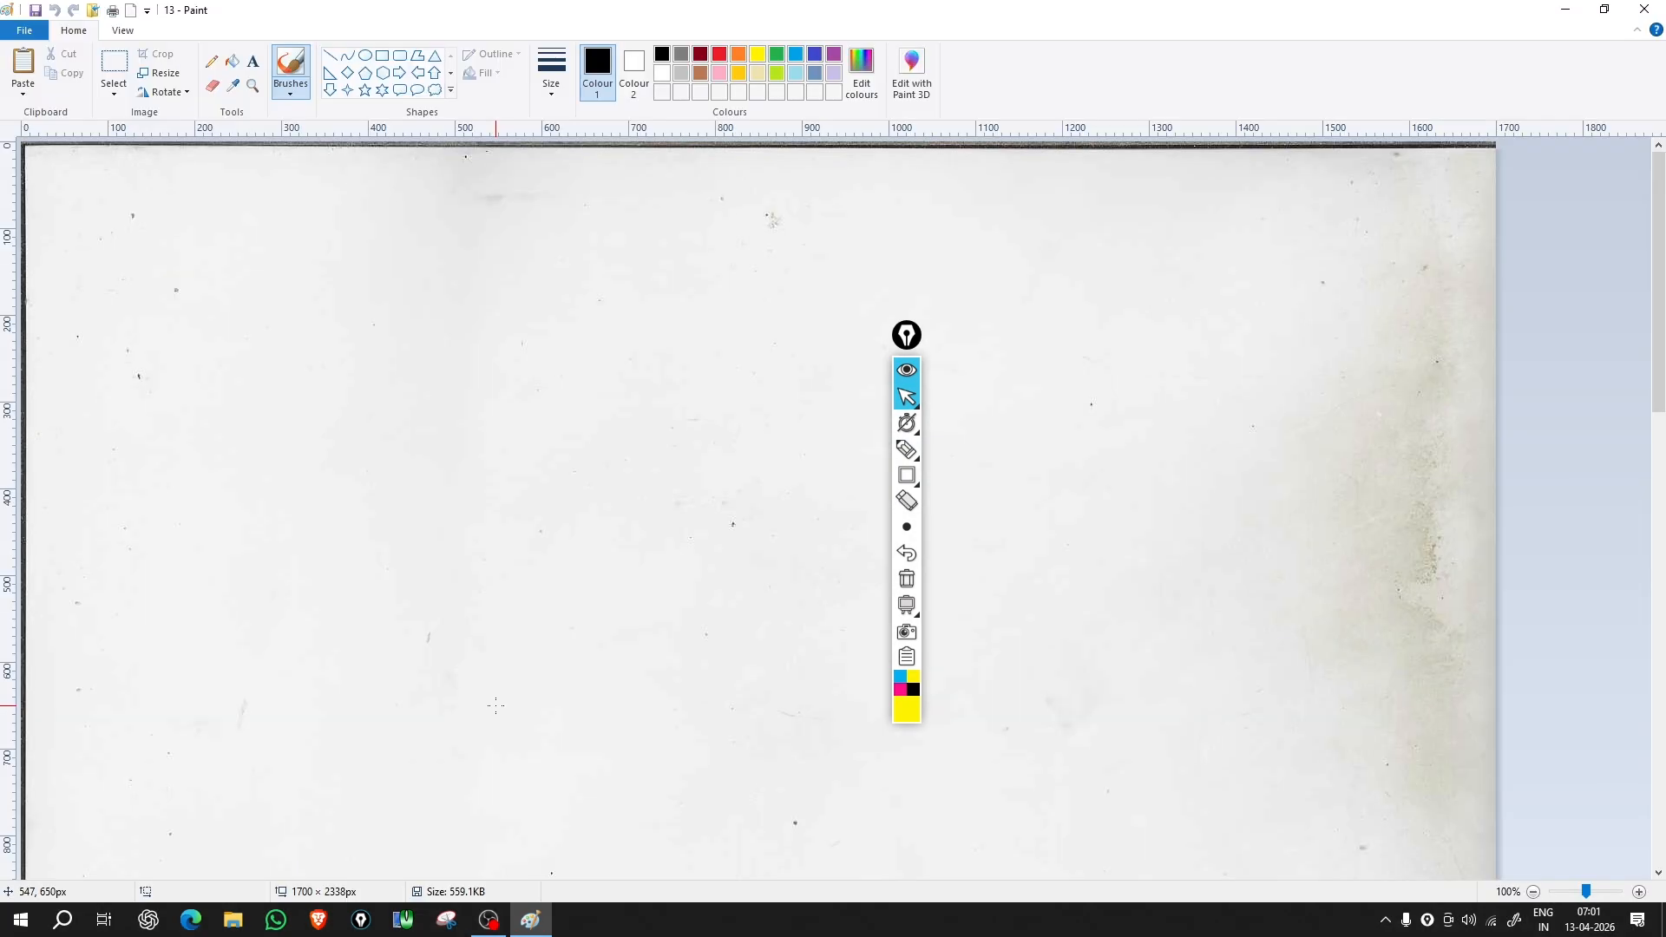
pyautogui.click(19, 26)
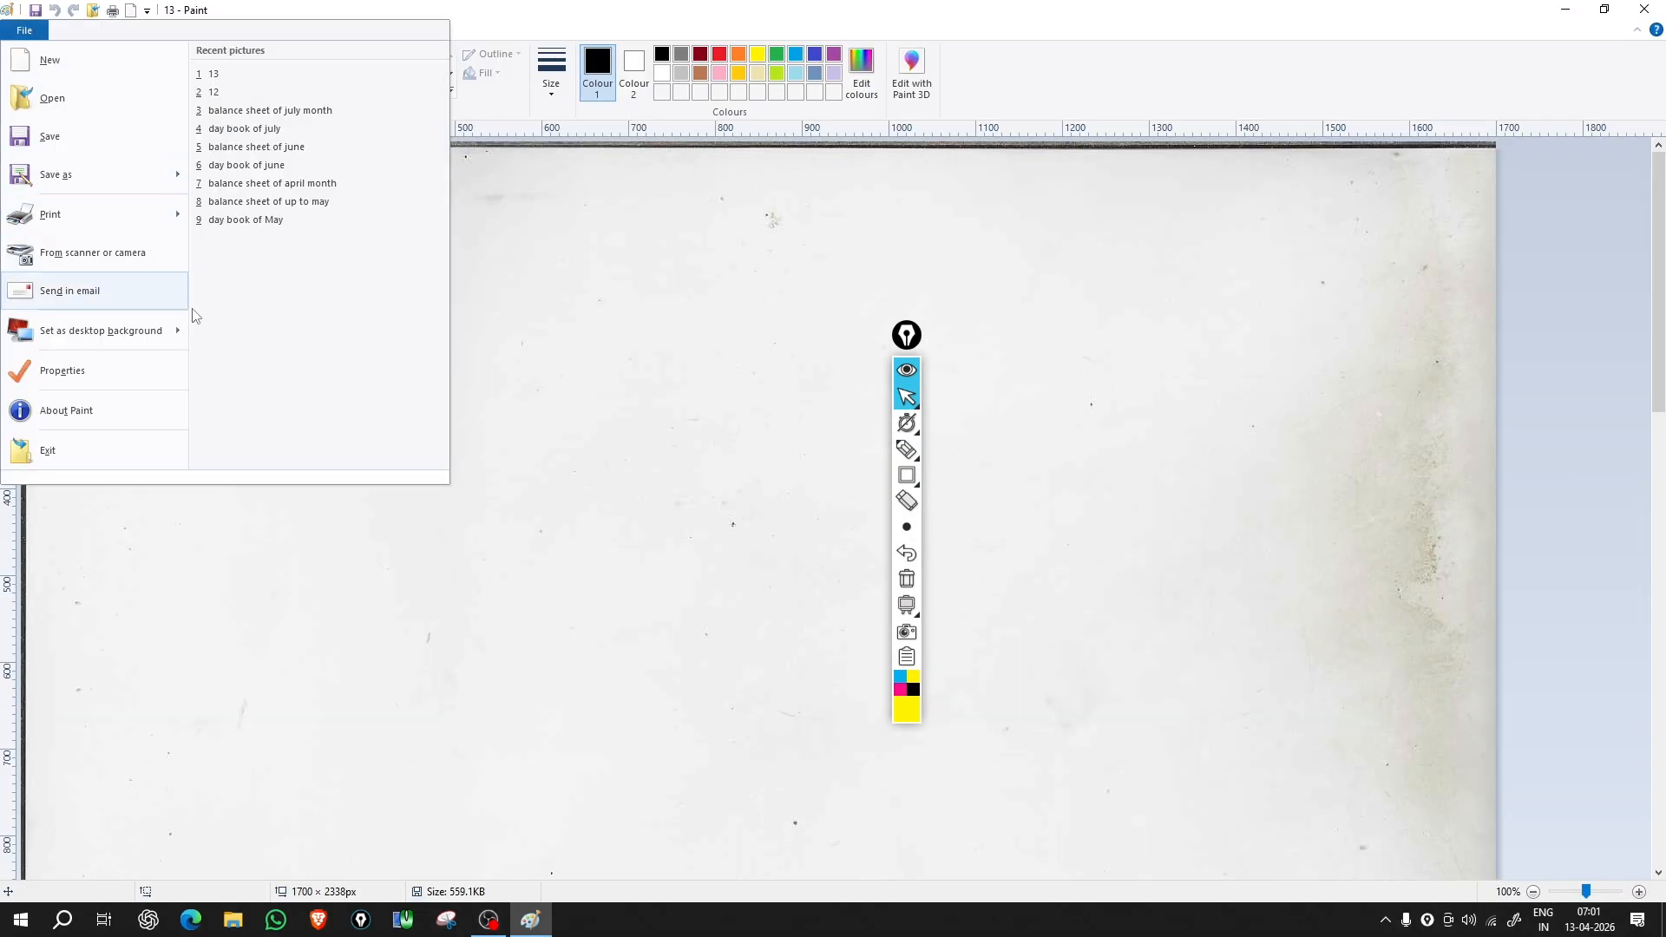
pyautogui.click(146, 372)
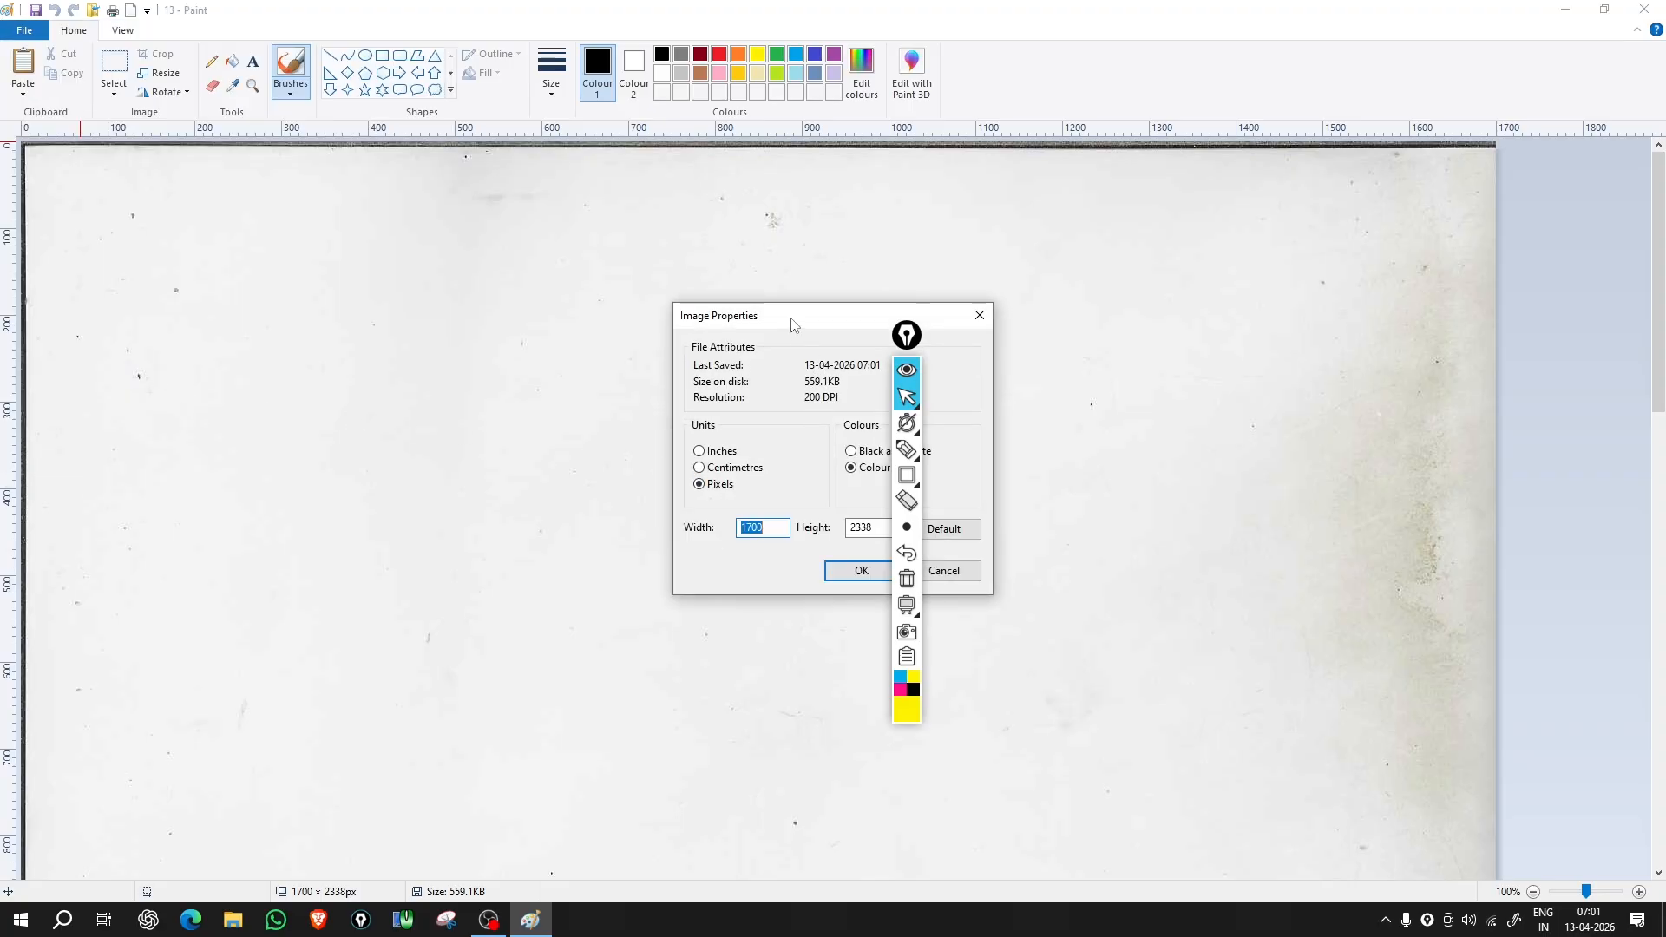
pyautogui.moveTo(791, 324); pyautogui.dragTo(452, 273)
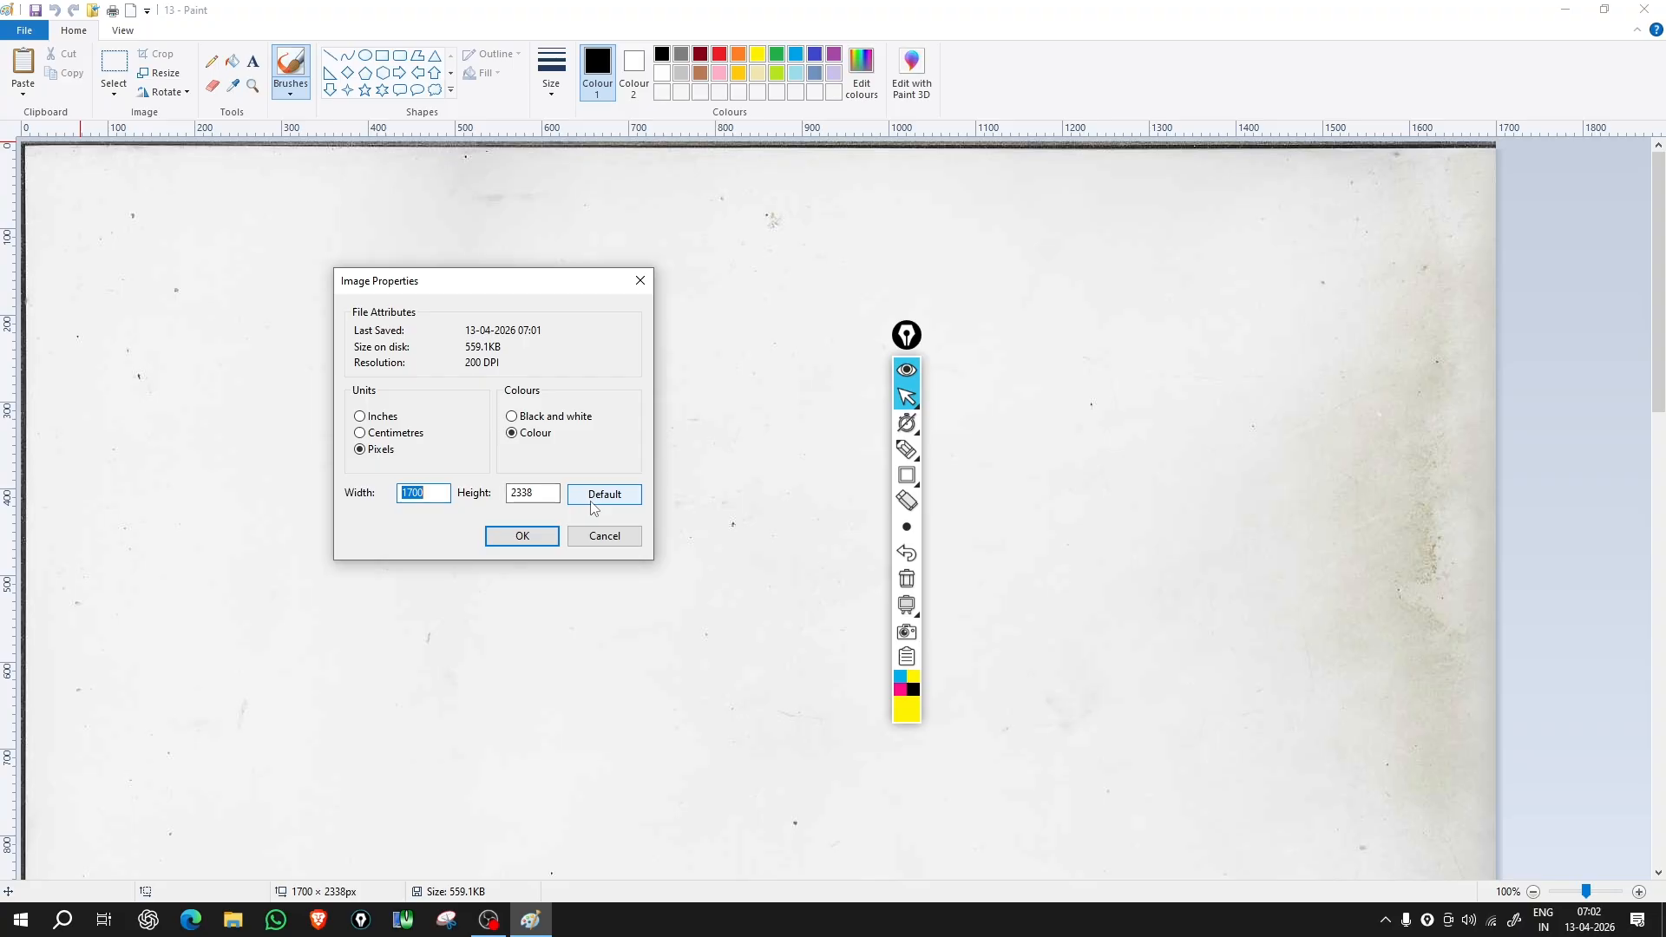
pyautogui.click(523, 538)
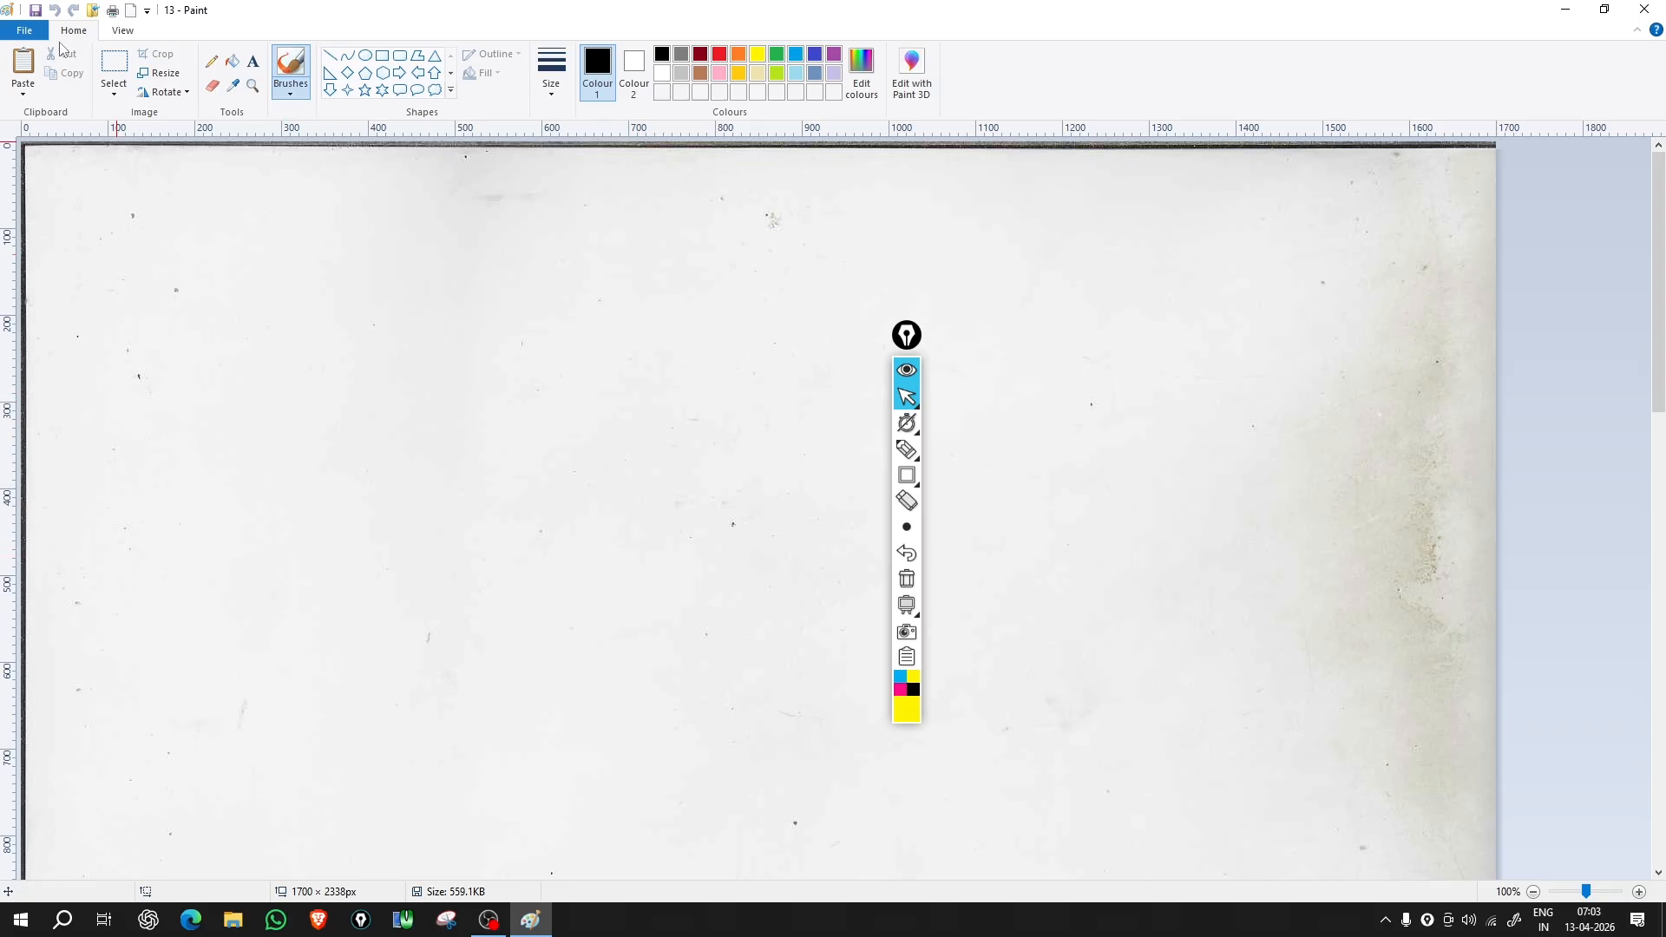
pyautogui.click(24, 30)
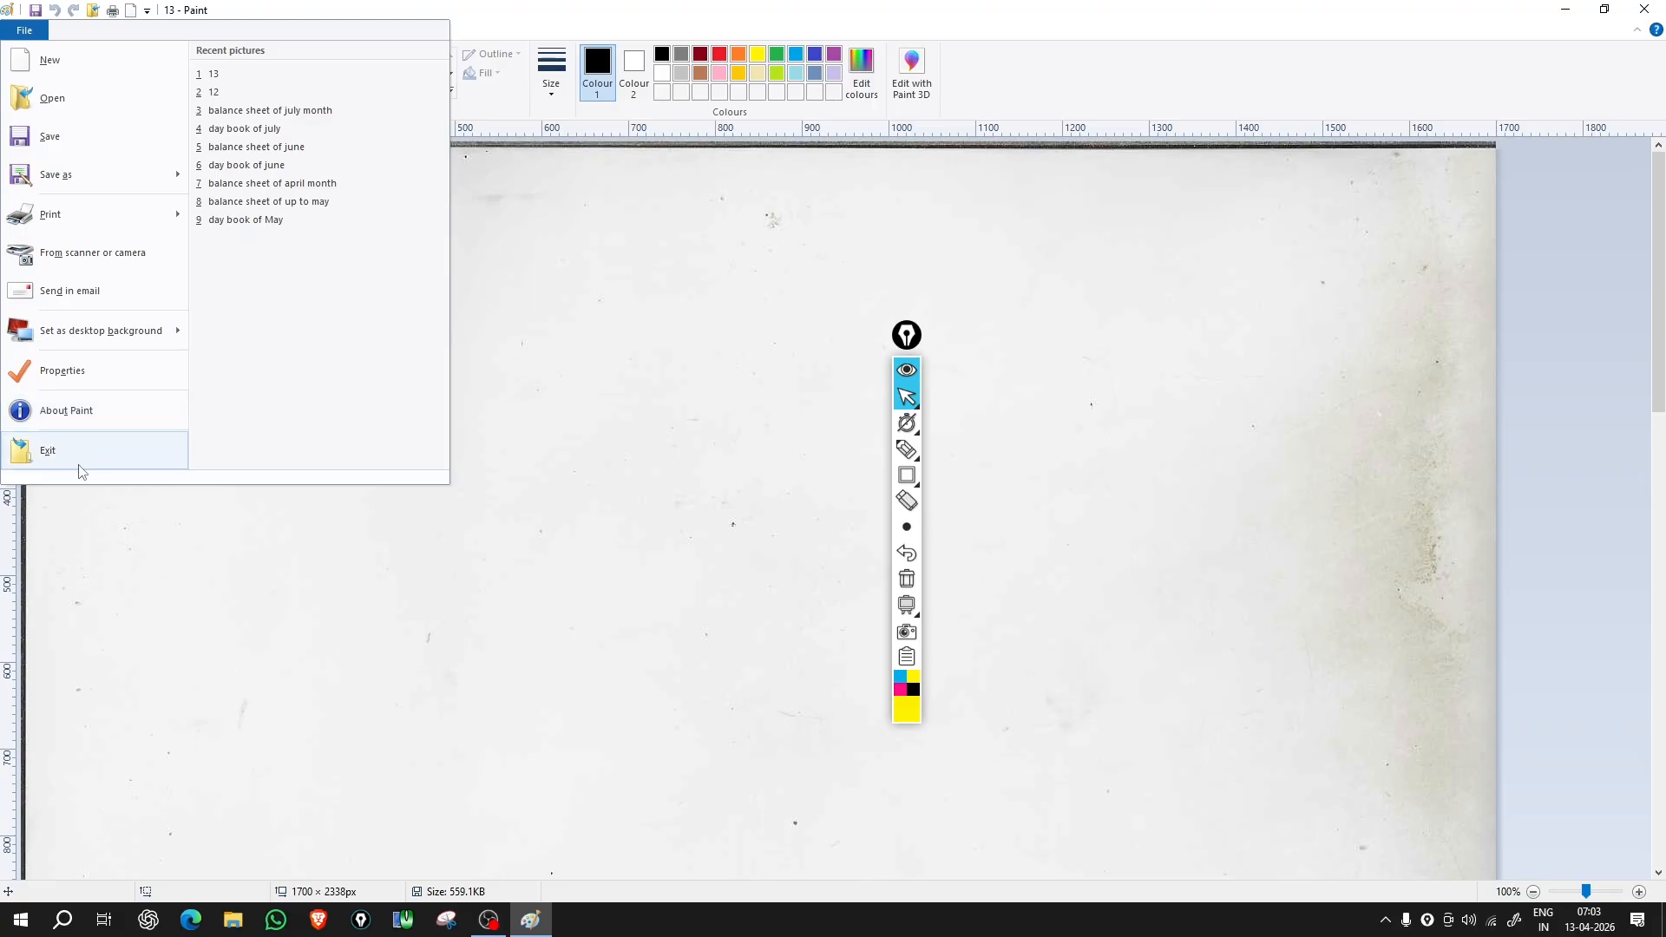
pyautogui.press('Escape')
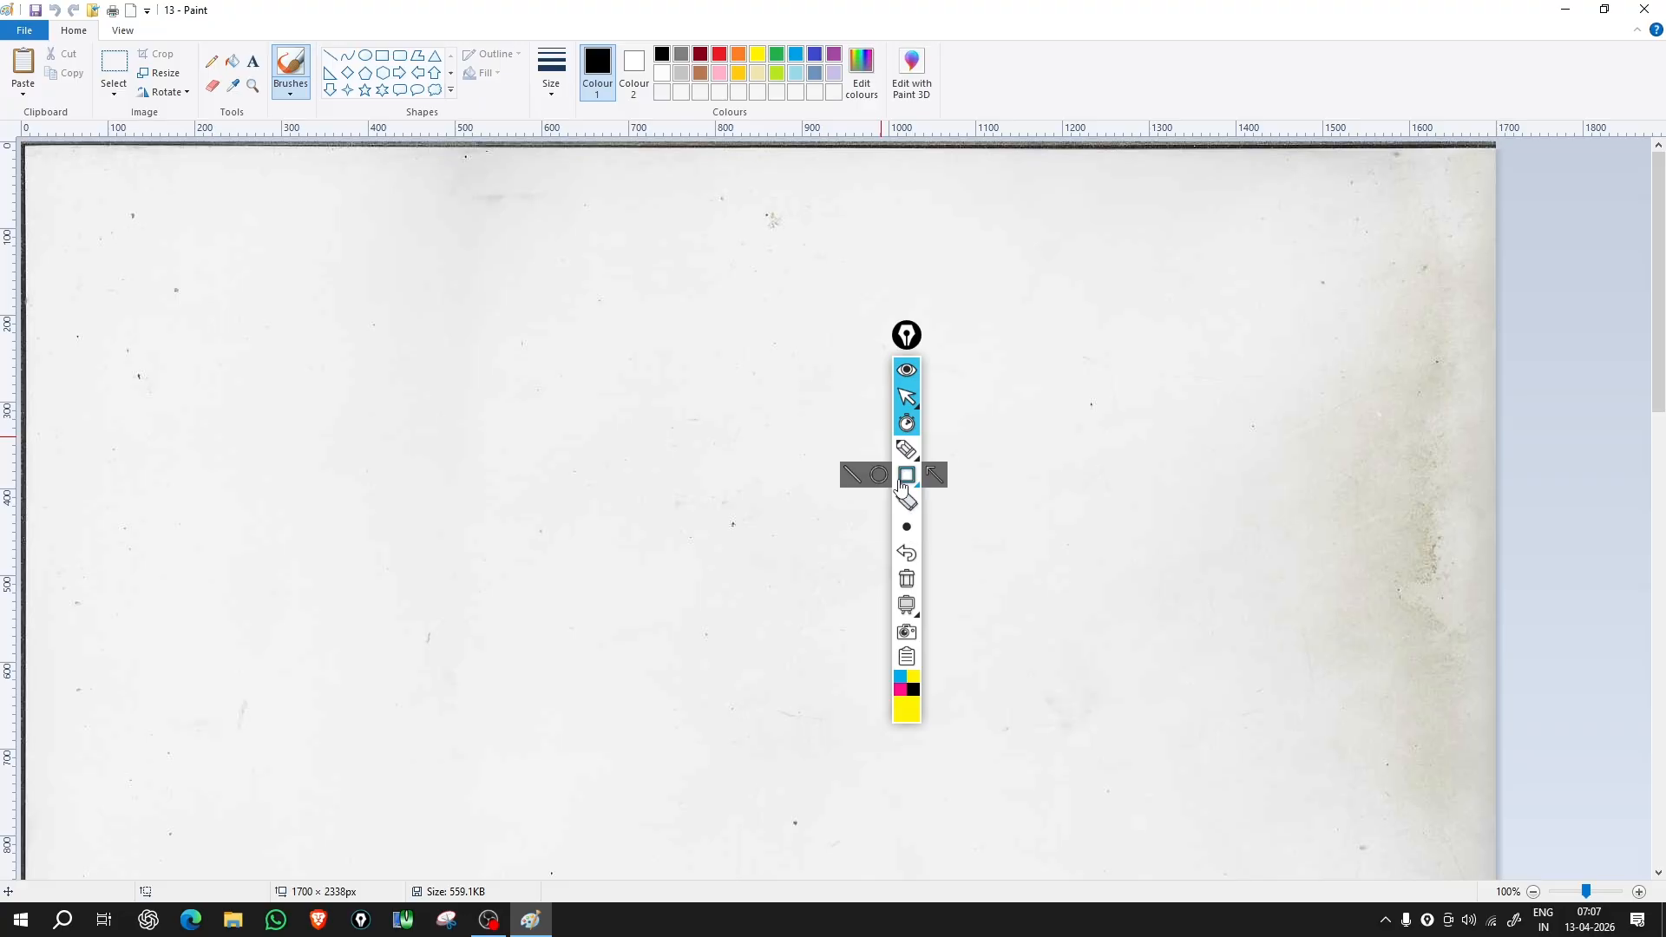
# Step: Draw a two-stroke black X over the page's right side with the screen pen, then exit the pen
pyautogui.click(907, 475)
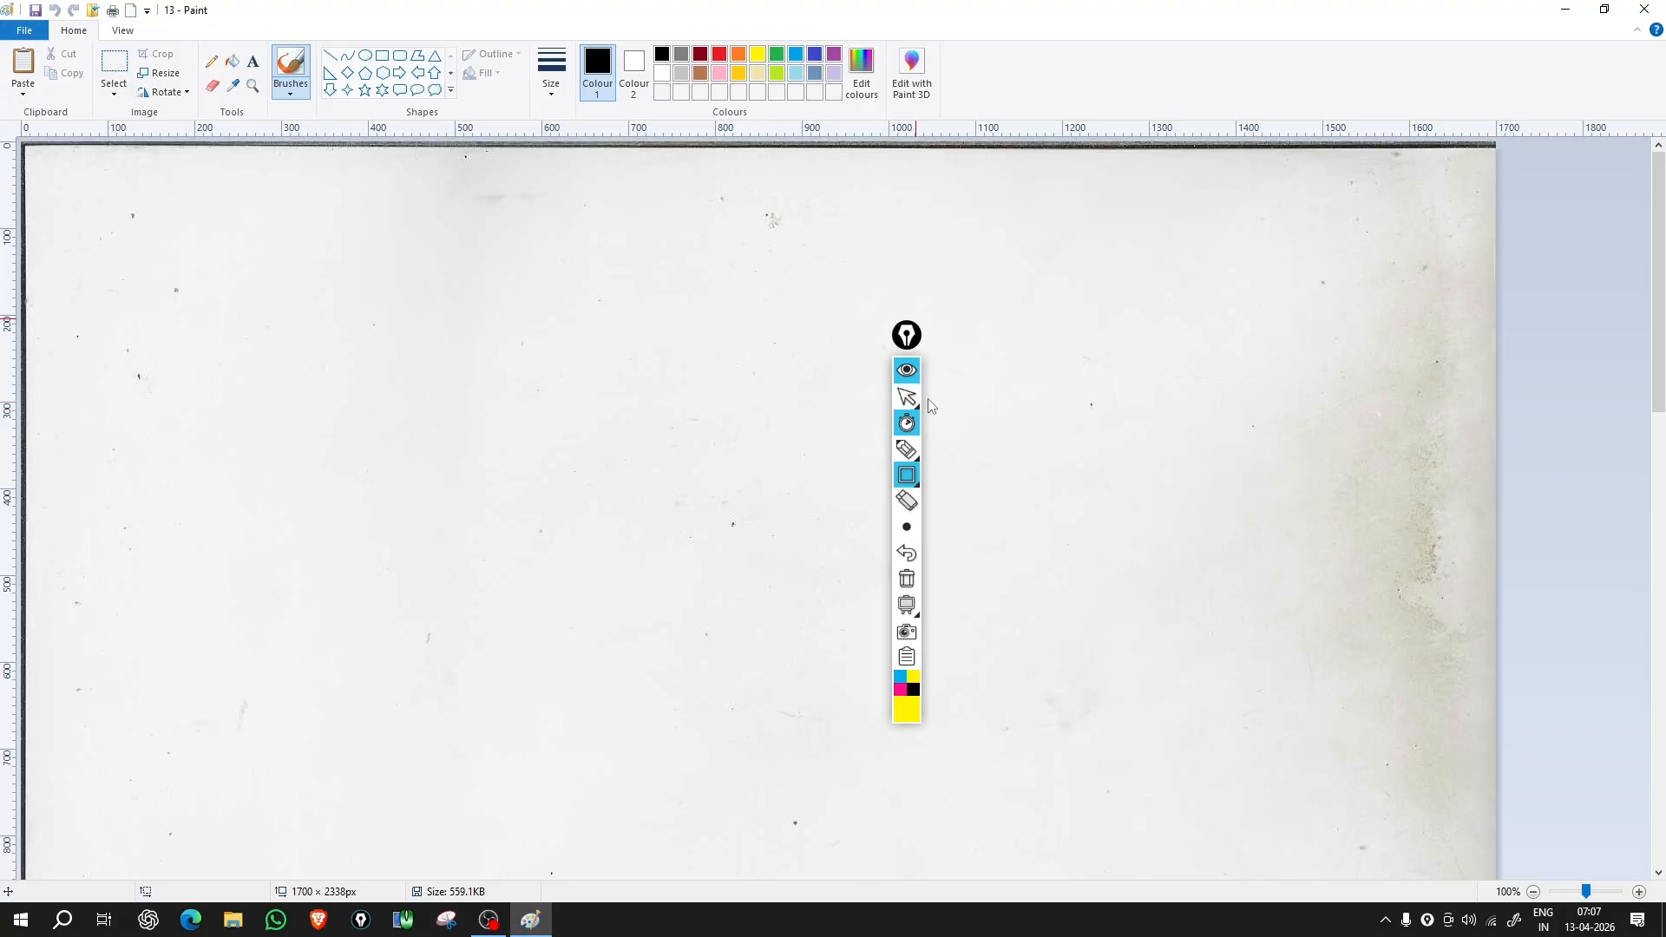
pyautogui.moveTo(907, 448)
pyautogui.moveTo(1164, 274); pyautogui.dragTo(1330, 573)
pyautogui.moveTo(1278, 425); pyautogui.dragTo(1225, 500)
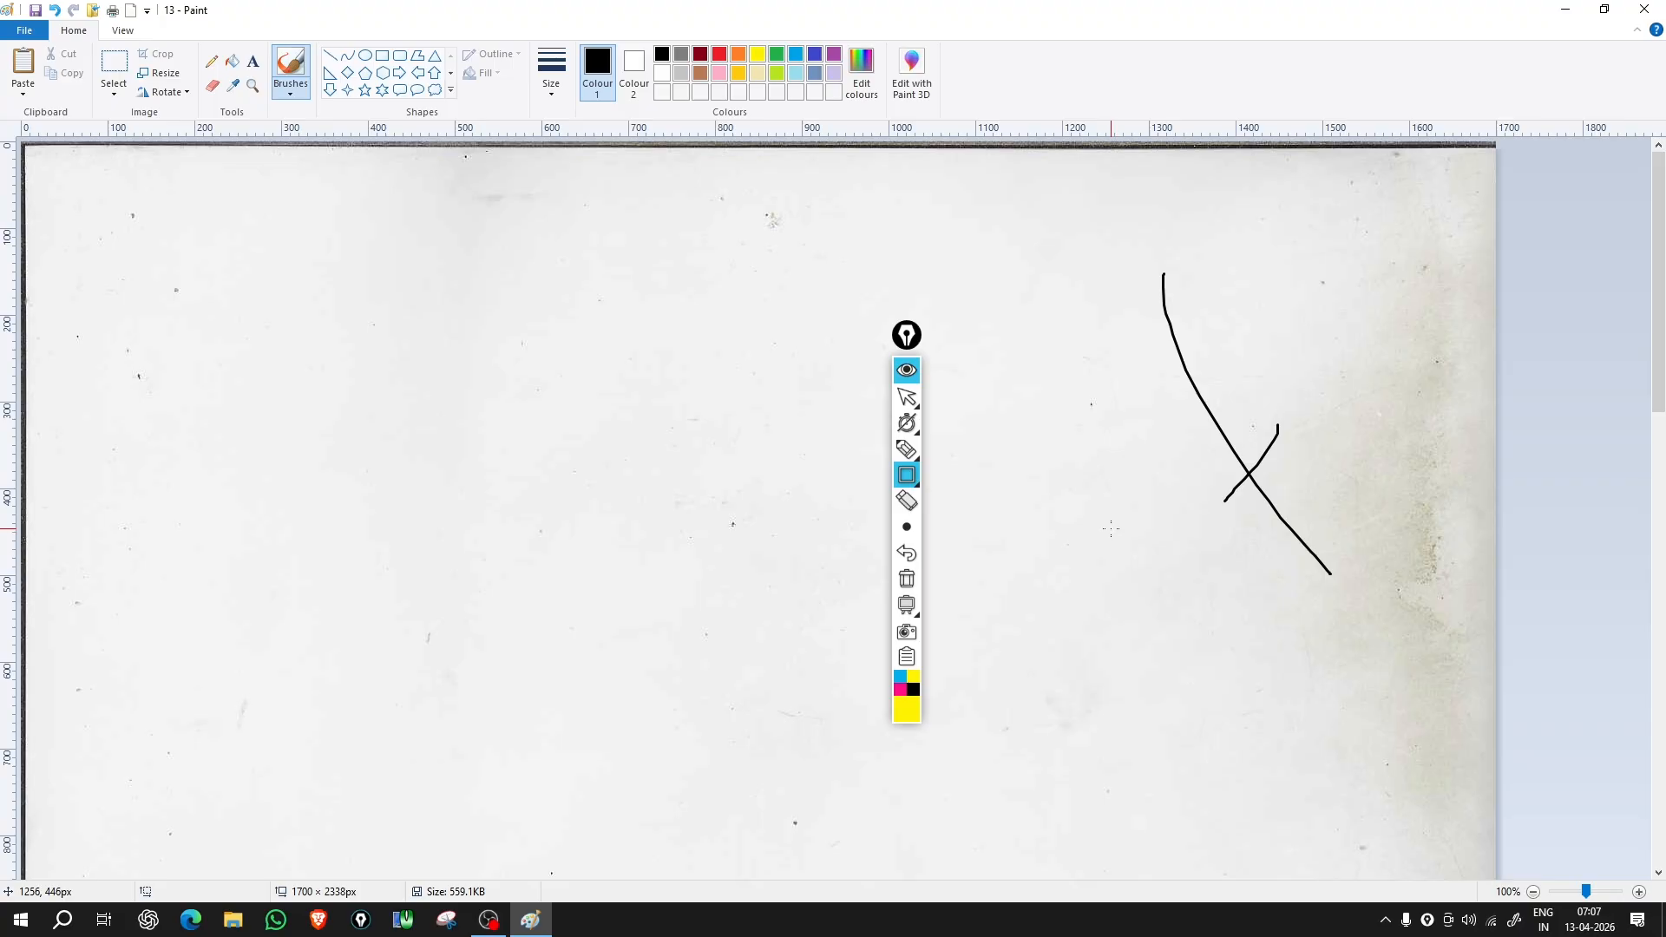
pyautogui.moveTo(930, 441)
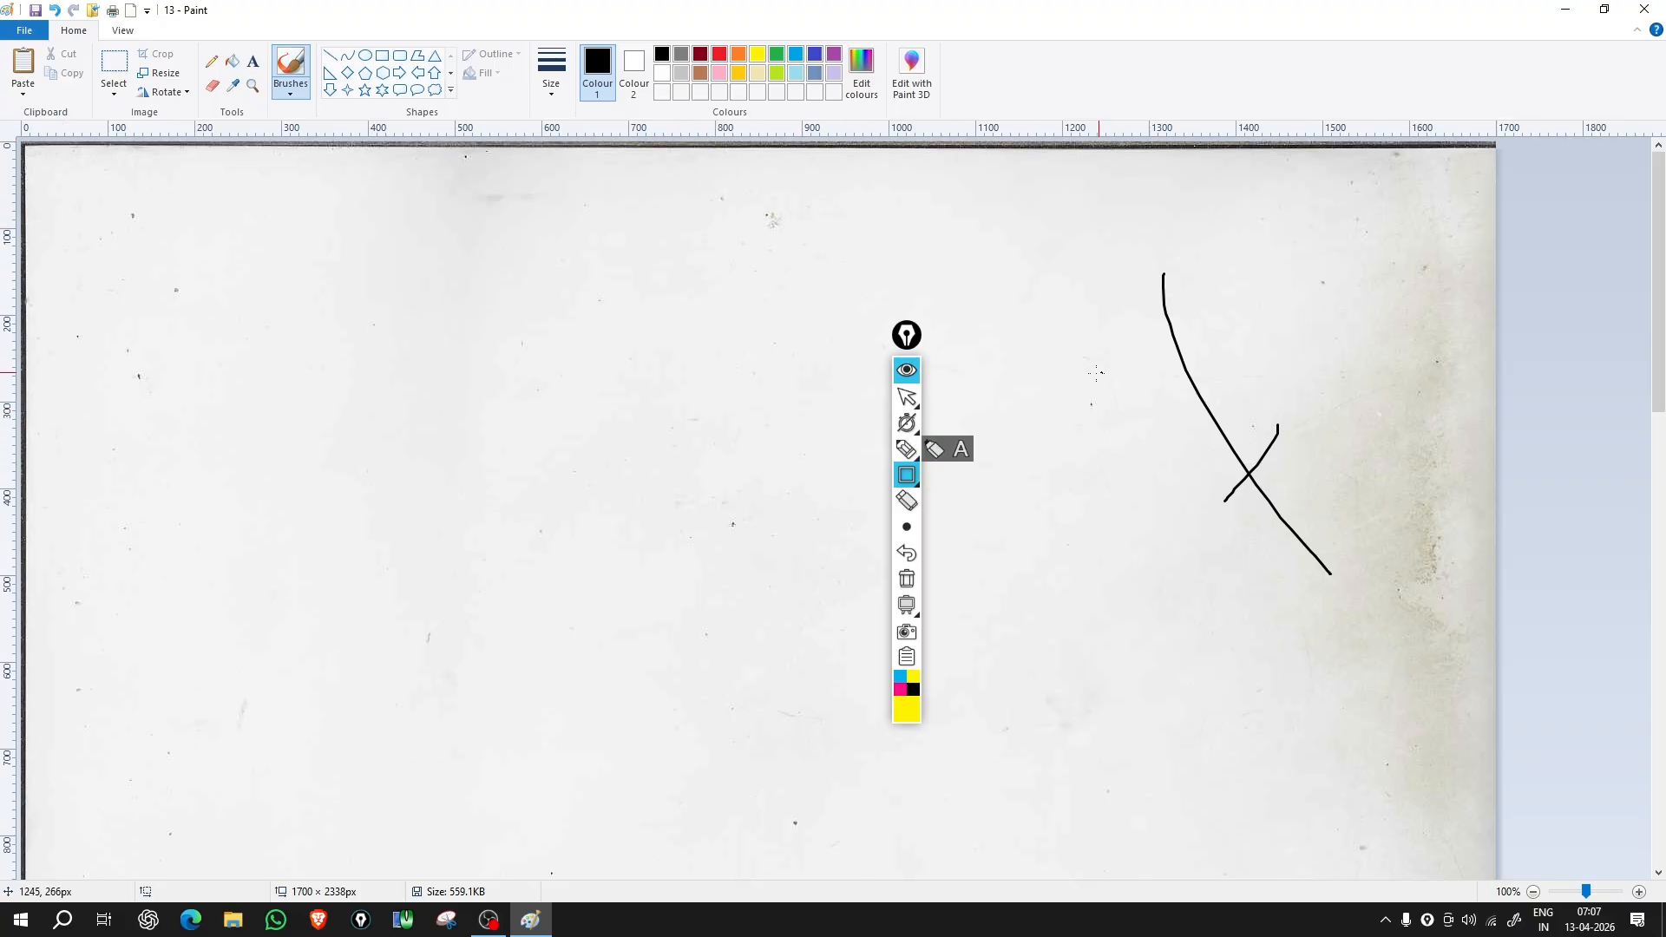
pyautogui.click(907, 397)
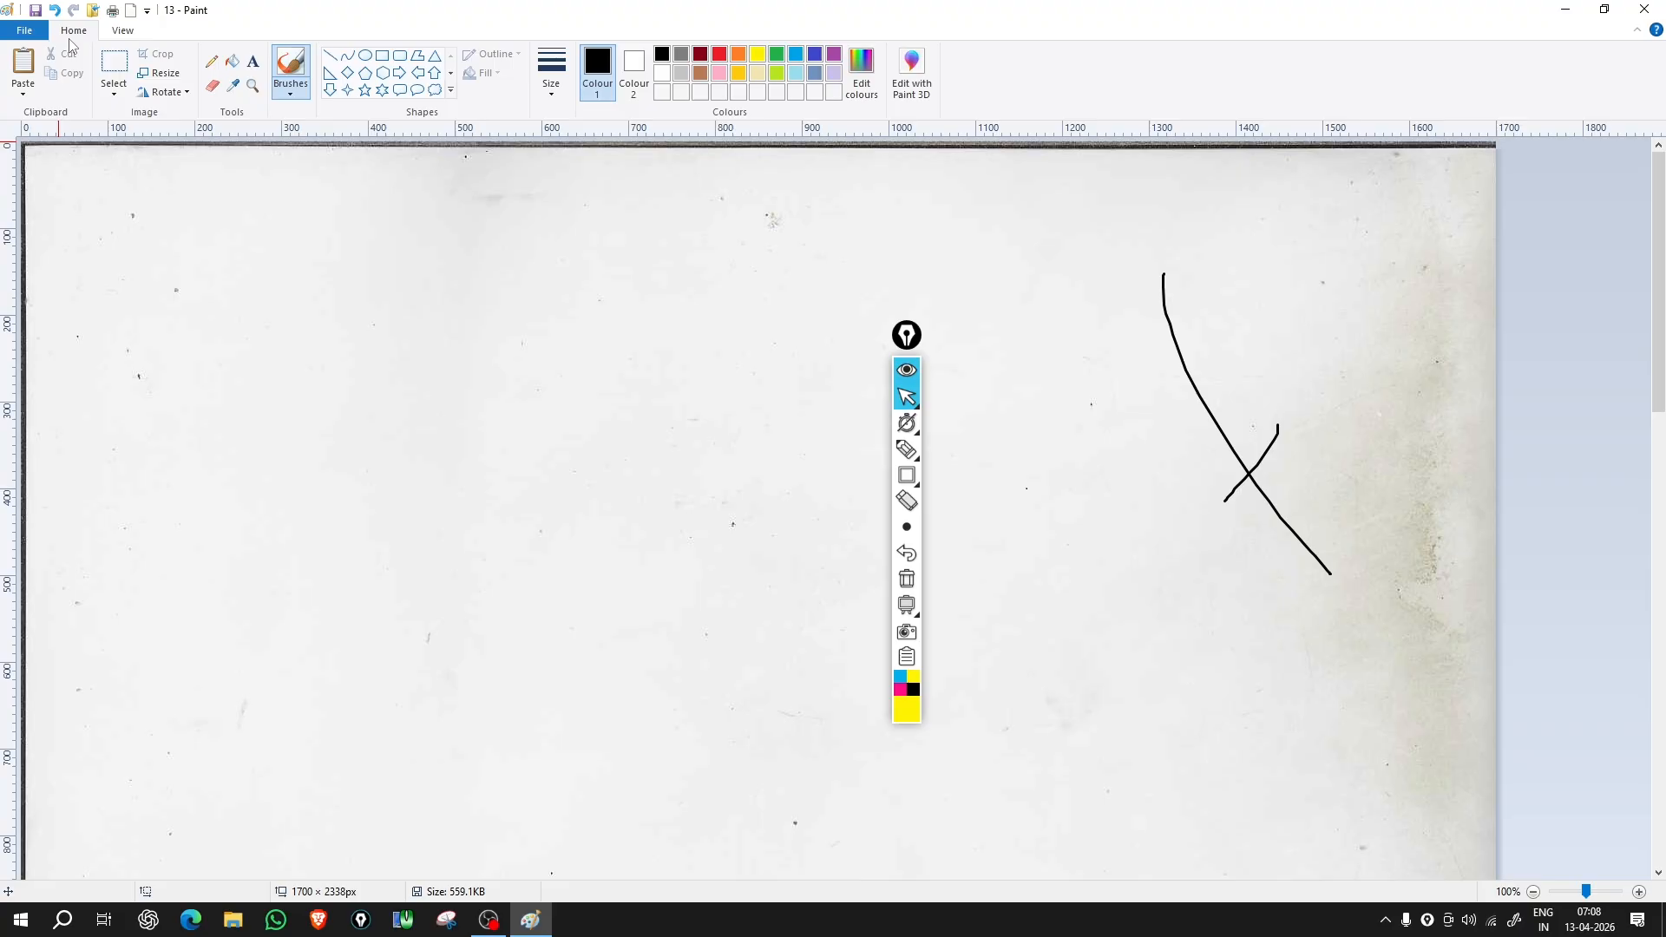
# Step: Draw a black pentagon outline beside the X at the upper left, then box-select the area around it
pyautogui.click(365, 72)
pyautogui.moveTo(190, 289); pyautogui.dragTo(314, 419)
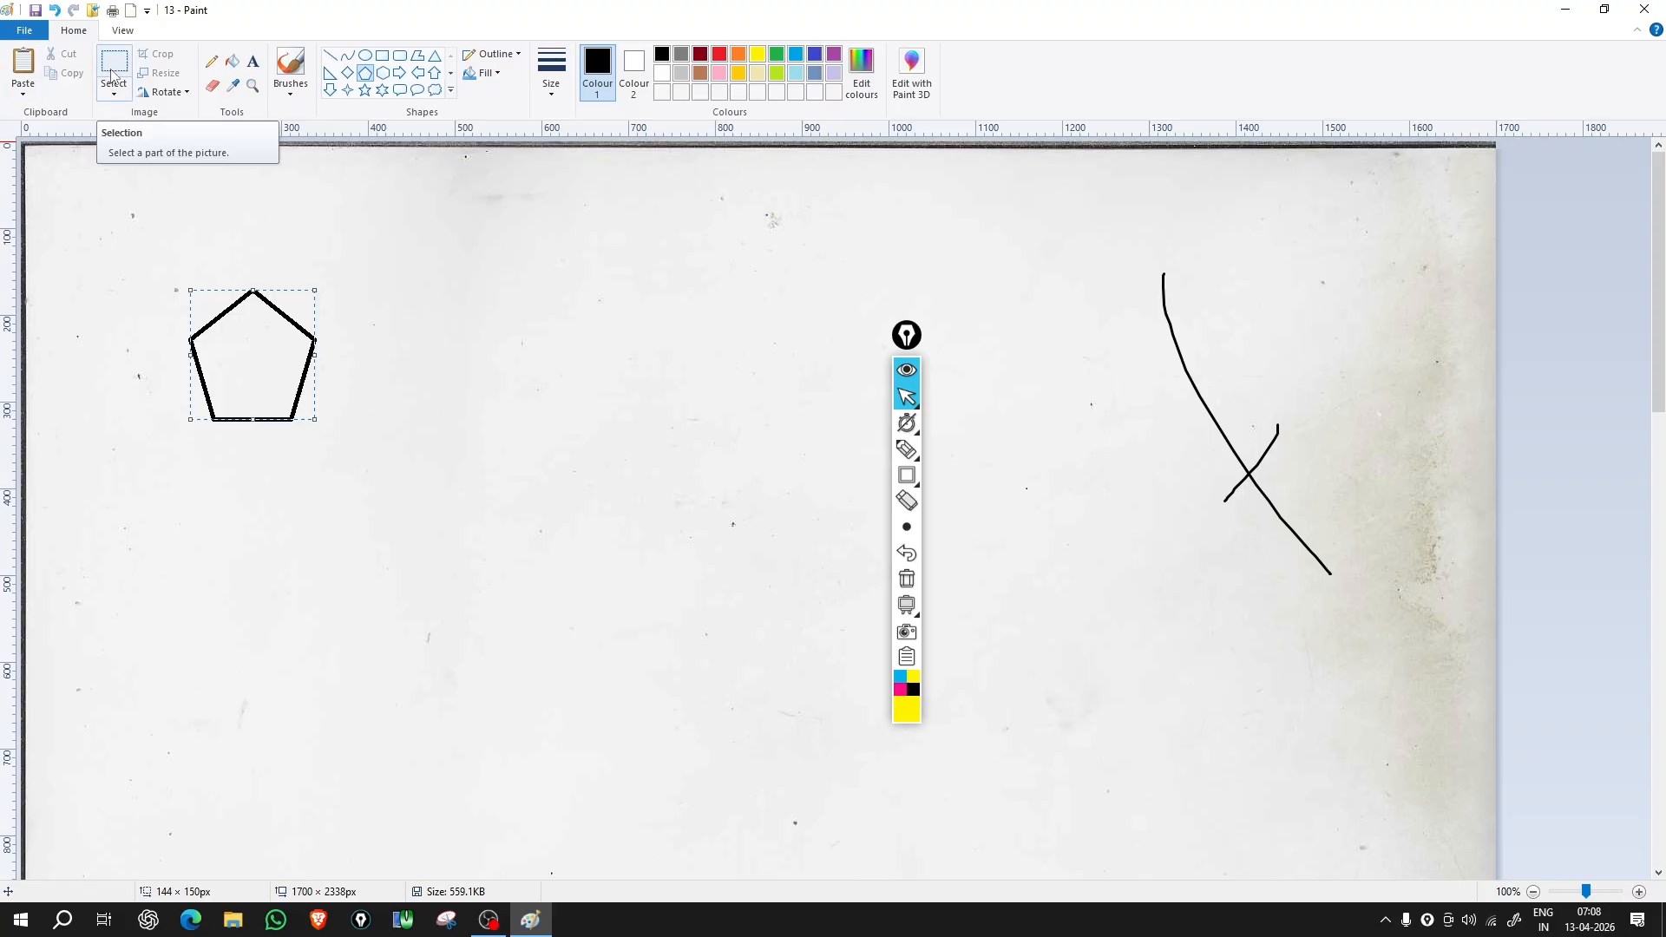
pyautogui.click(111, 76)
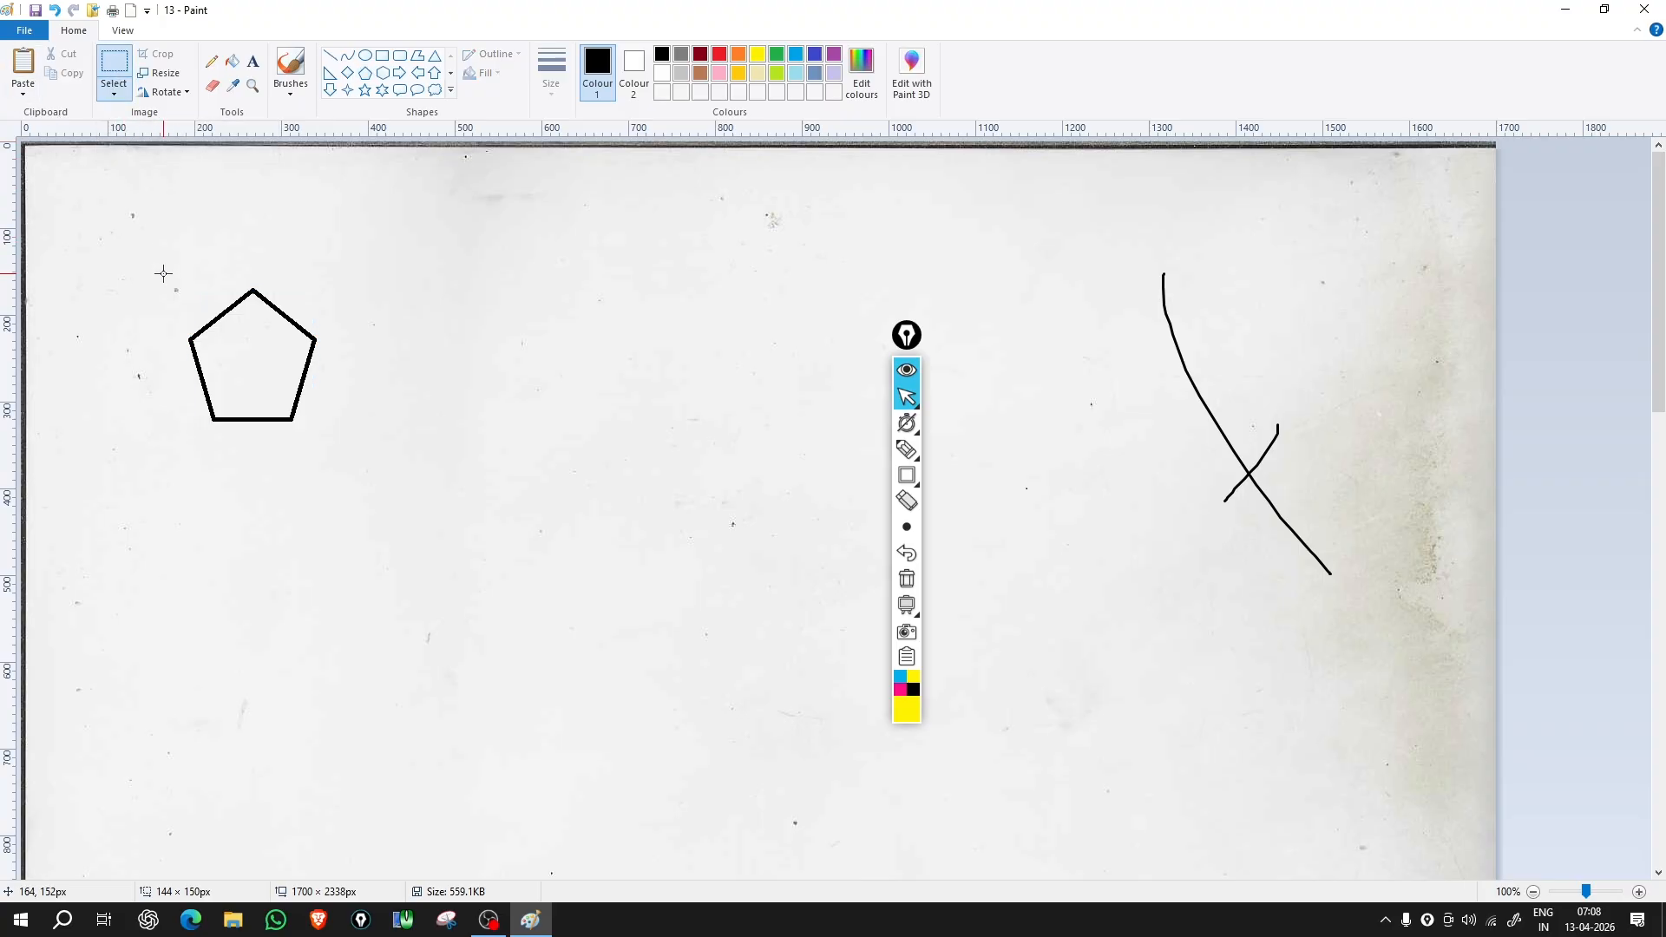
pyautogui.moveTo(163, 273); pyautogui.dragTo(331, 449)
# Step: Copy the pentagon and paste three copies: two in a row to the right, one below the second
pyautogui.click(55, 75)
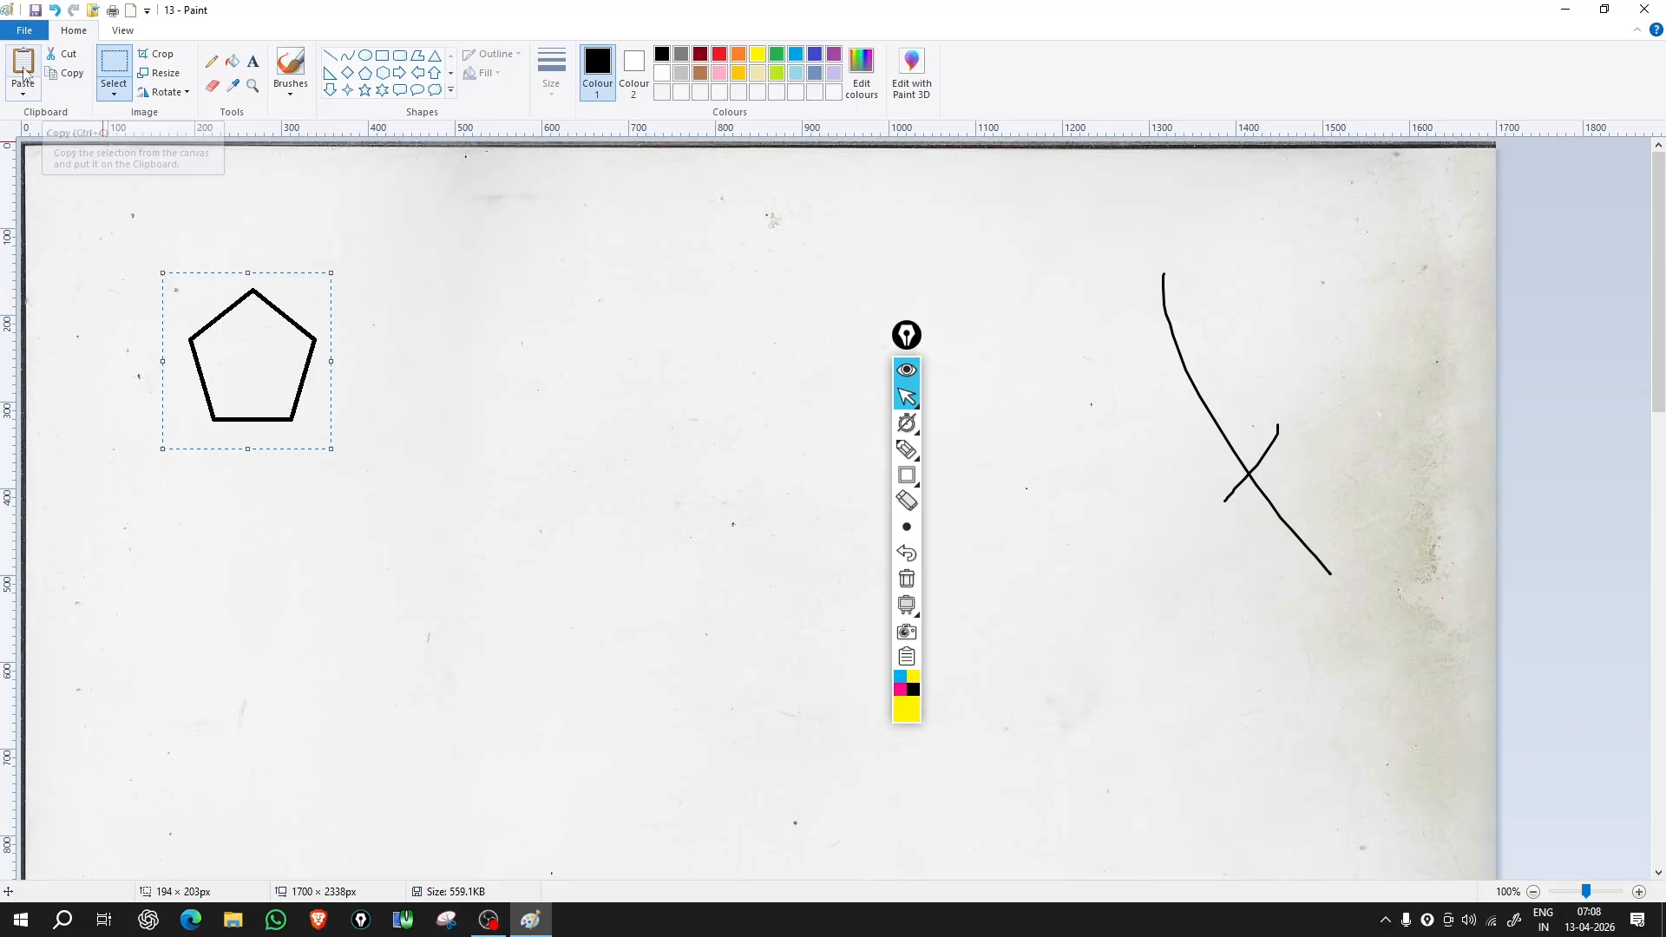
pyautogui.click(23, 62)
pyautogui.moveTo(122, 221); pyautogui.dragTo(467, 353)
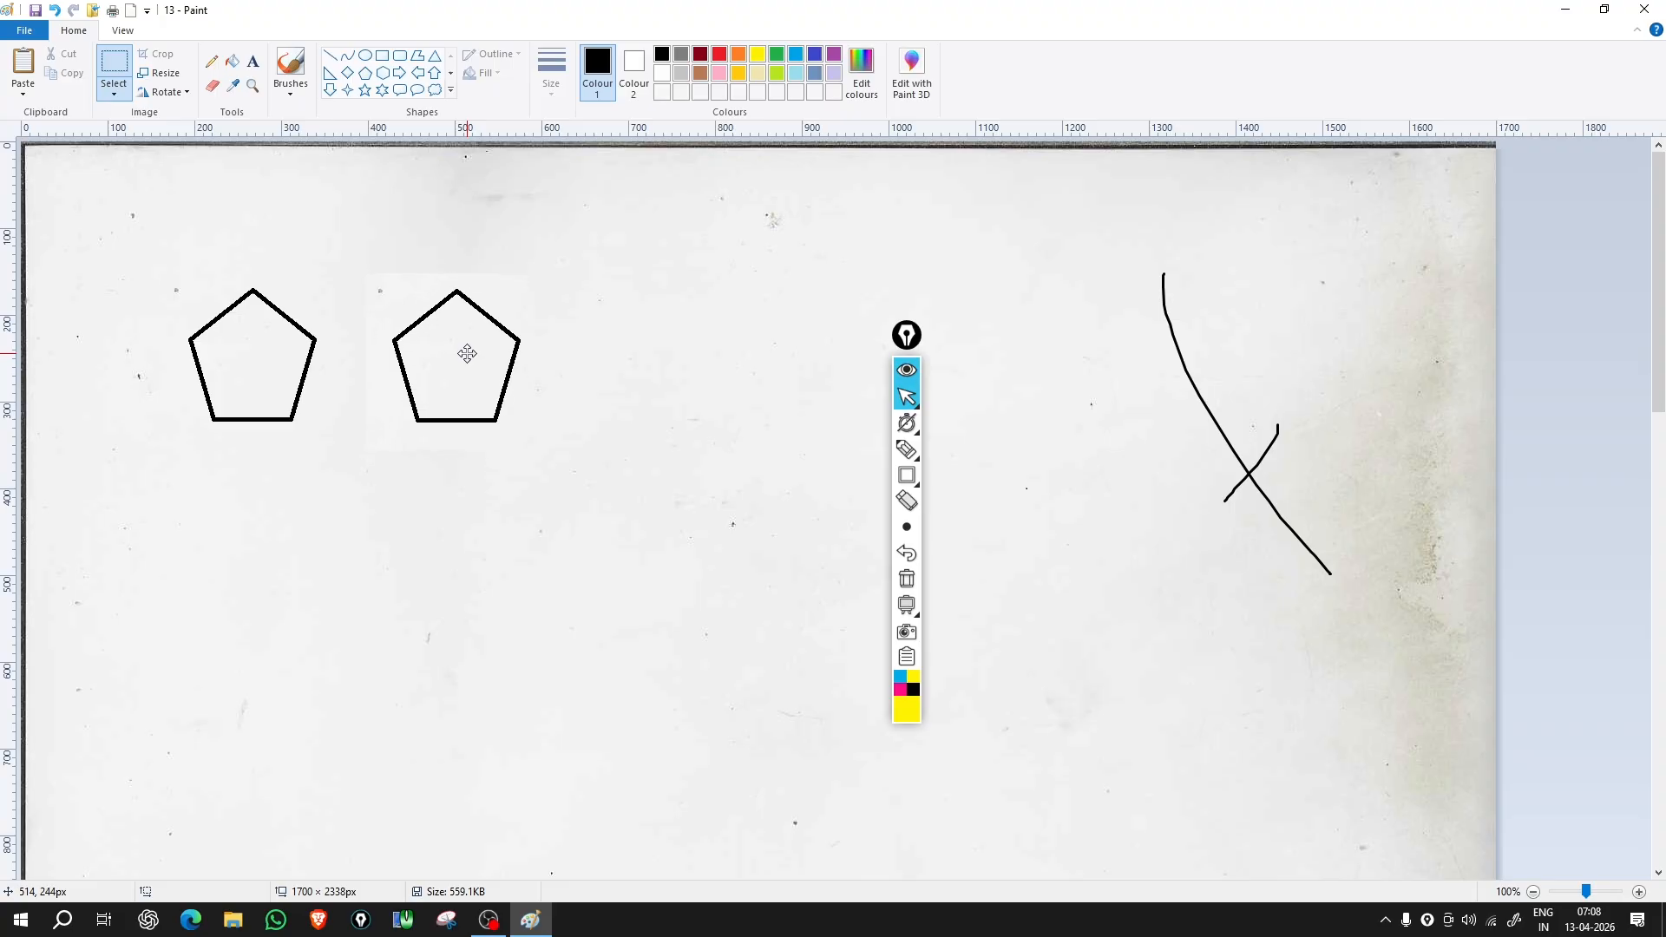
pyautogui.click(22, 62)
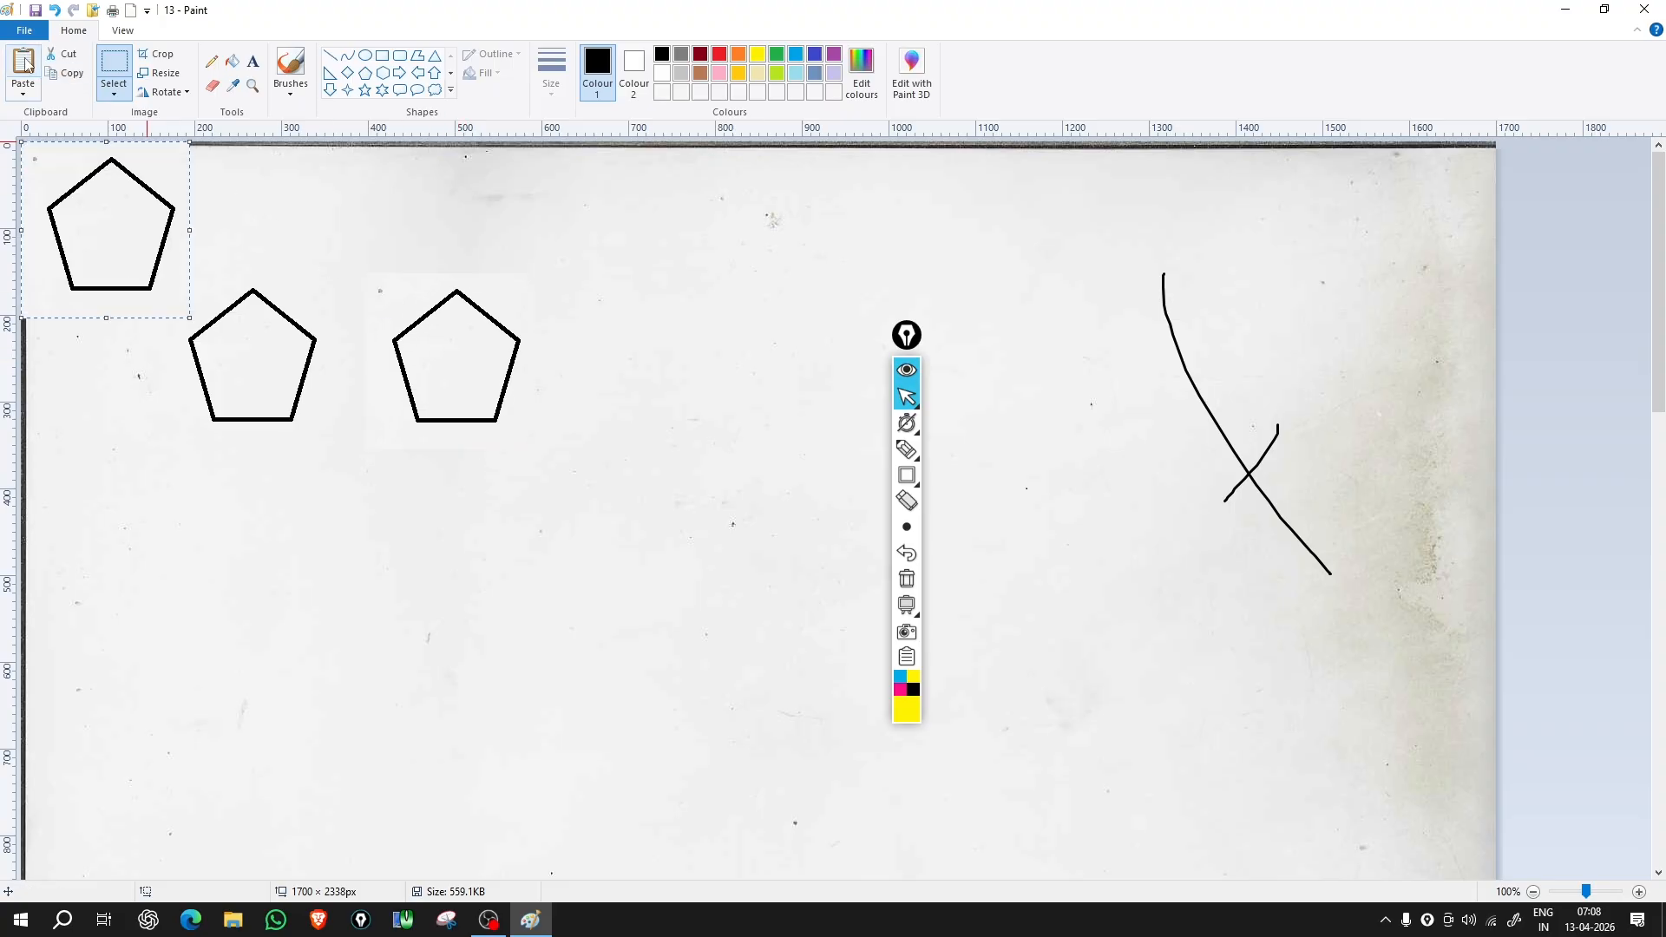
pyautogui.moveTo(121, 238); pyautogui.dragTo(661, 378)
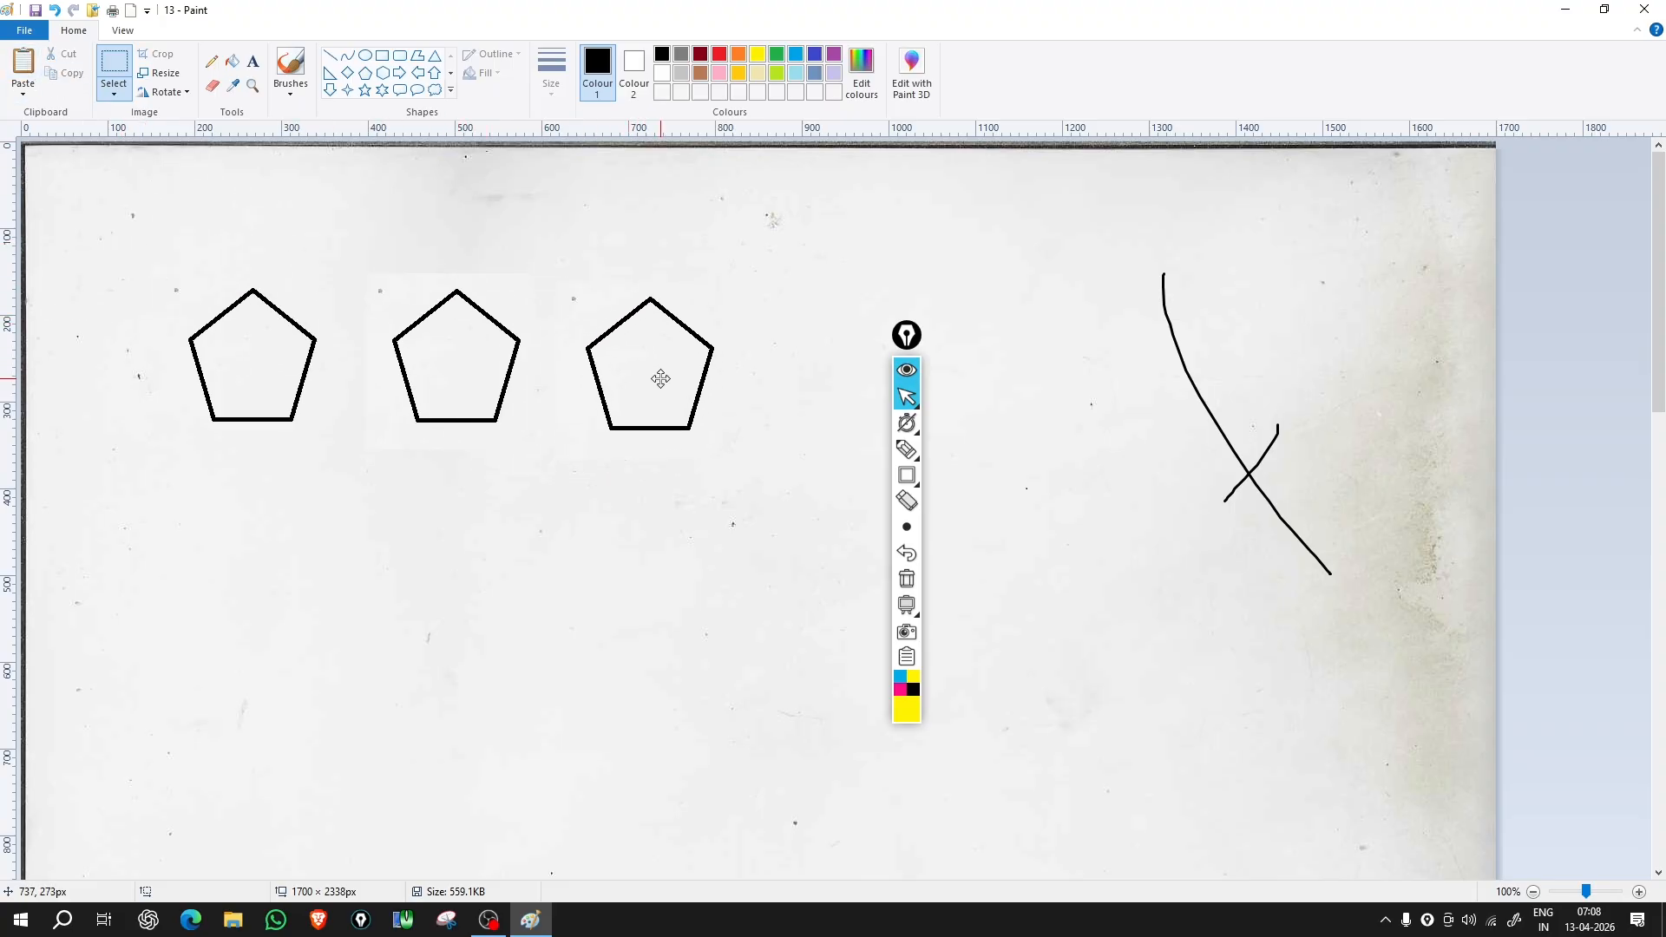
pyautogui.click(22, 62)
pyautogui.moveTo(119, 189); pyautogui.dragTo(443, 509)
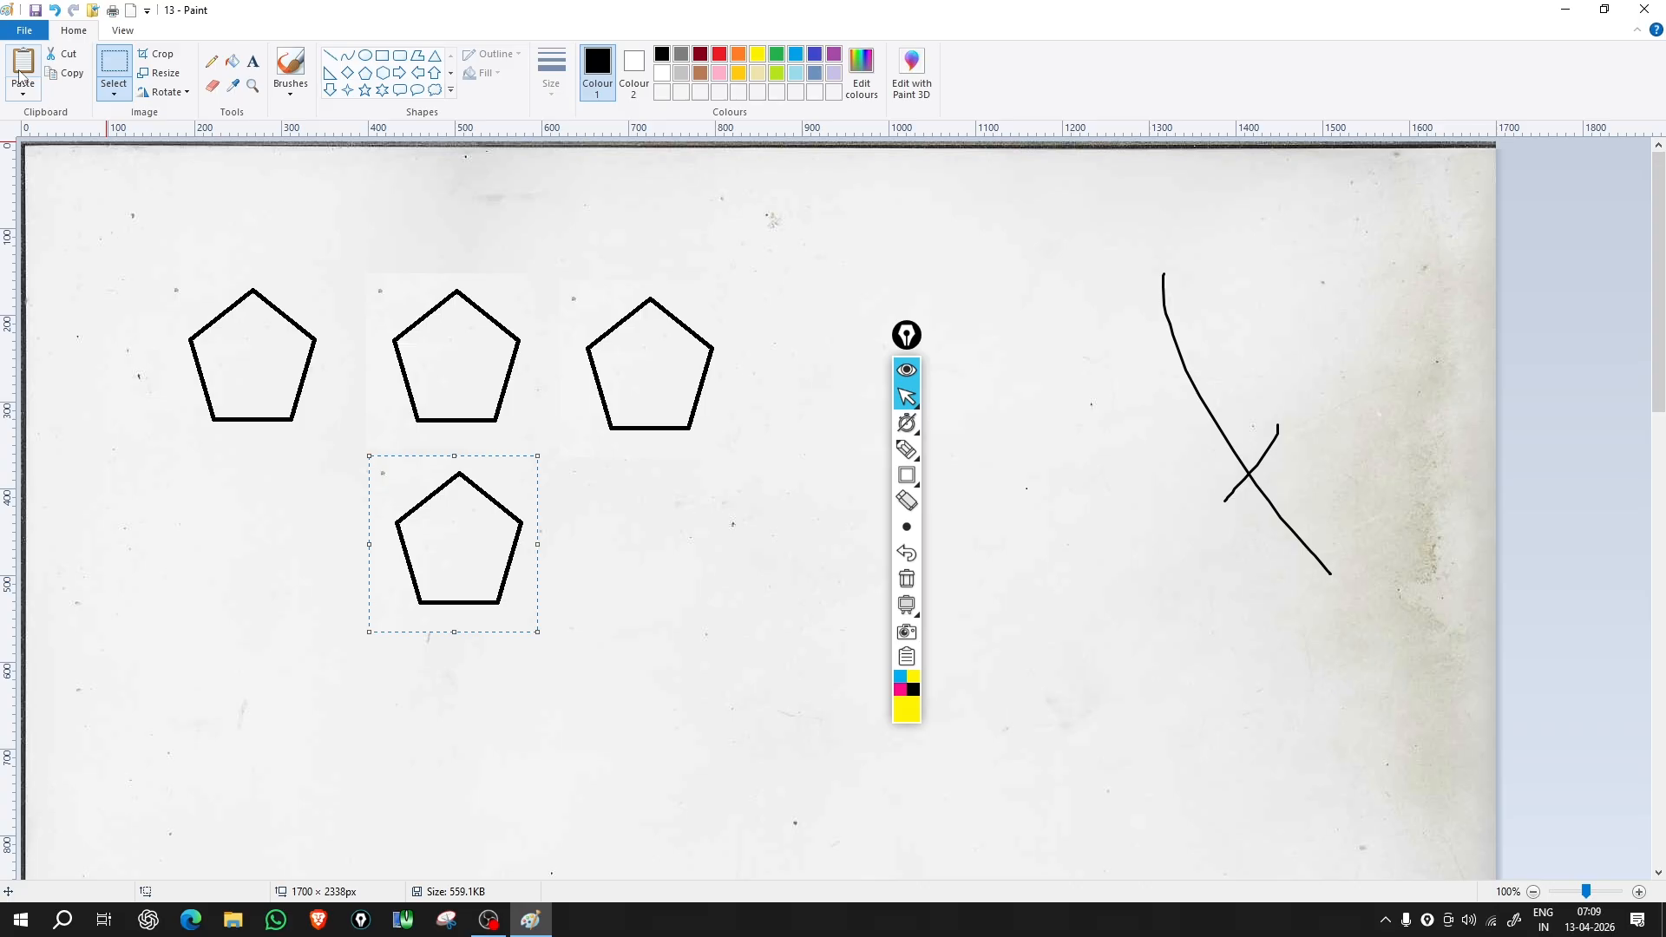
# Step: Cut the original pentagon, paste it at the lower left, and paste a copy below it
pyautogui.moveTo(149, 259); pyautogui.dragTo(356, 471)
pyautogui.click(65, 56)
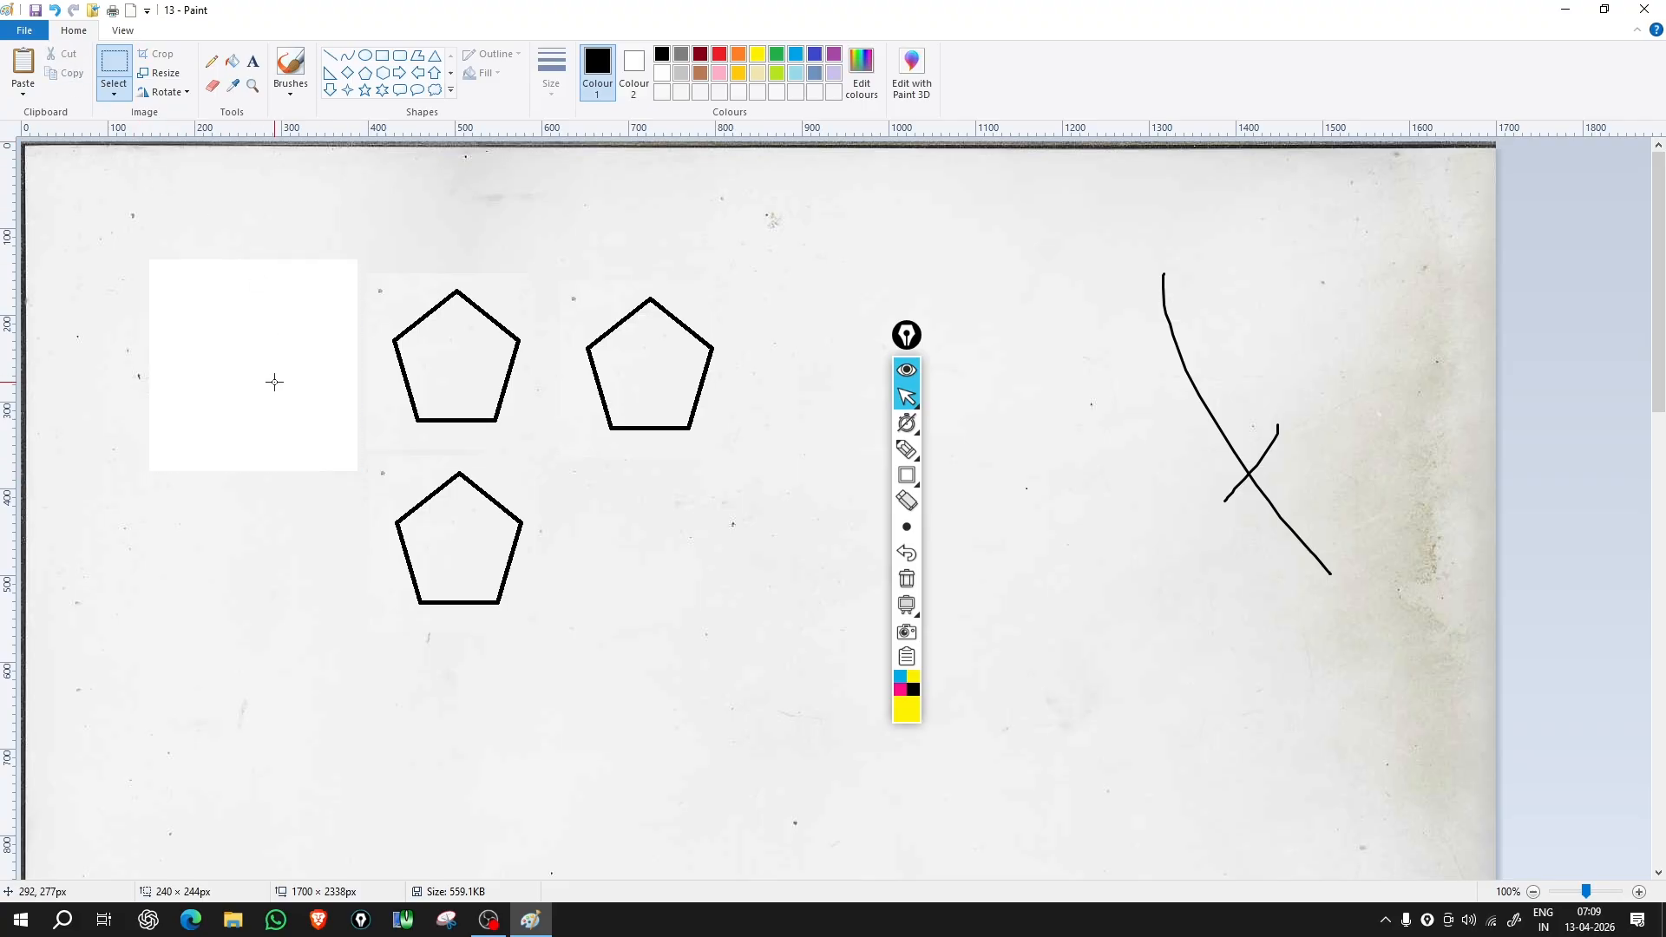
pyautogui.click(21, 69)
pyautogui.moveTo(135, 248); pyautogui.dragTo(264, 601)
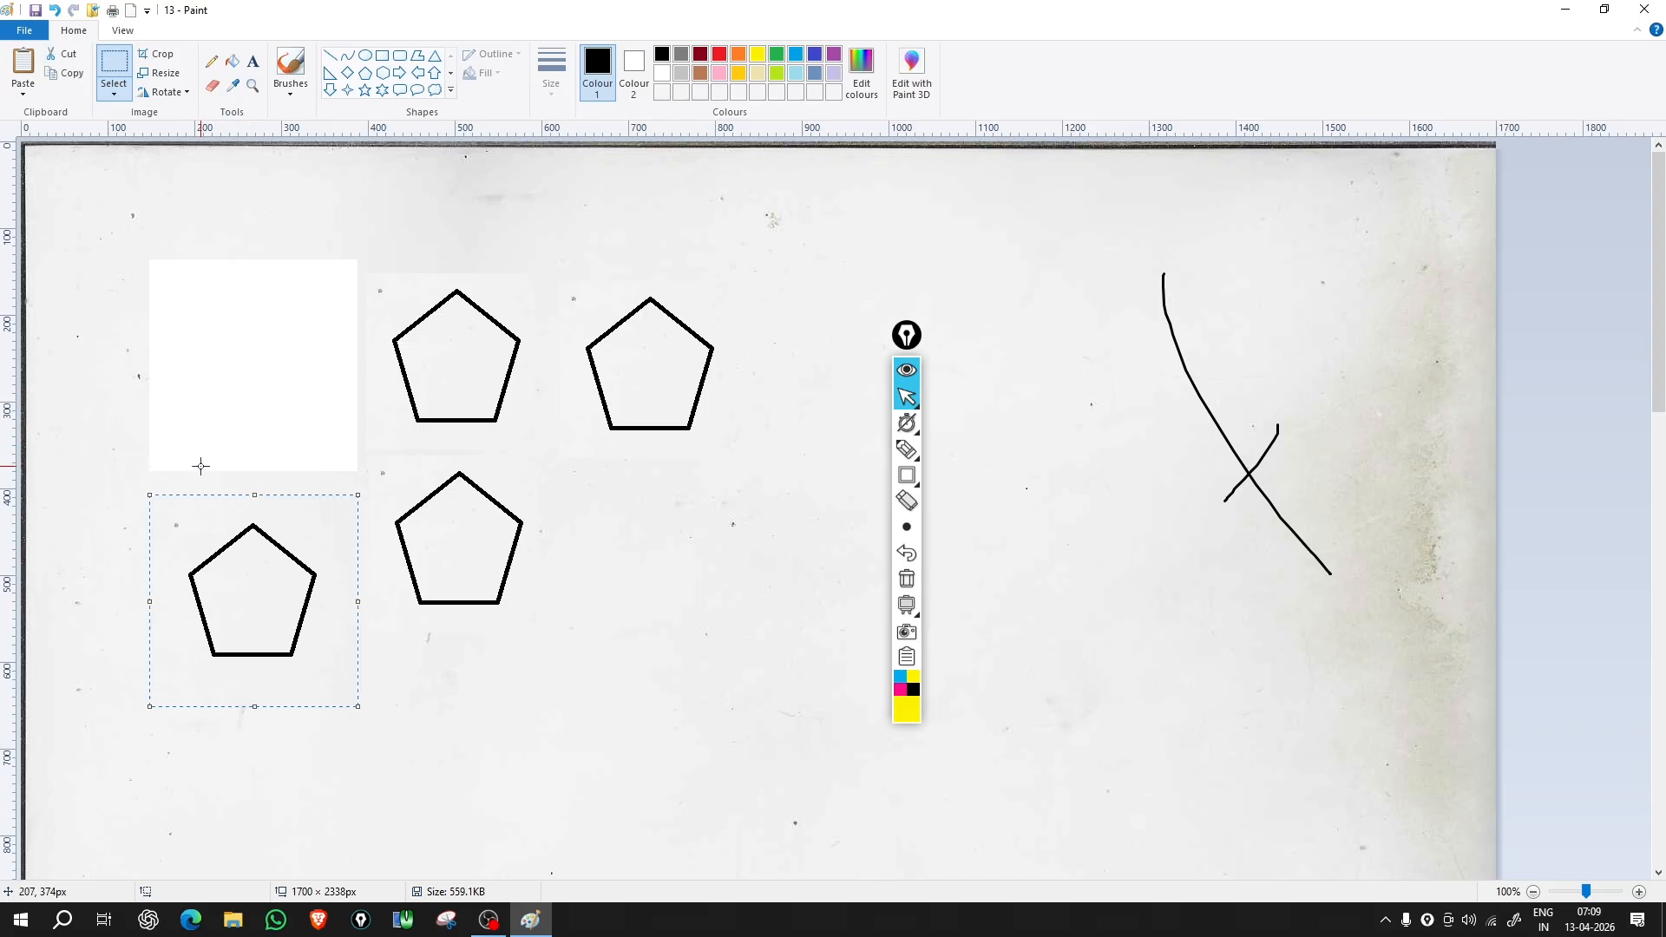
pyautogui.click(67, 72)
pyautogui.click(22, 63)
pyautogui.moveTo(96, 255); pyautogui.dragTo(245, 765)
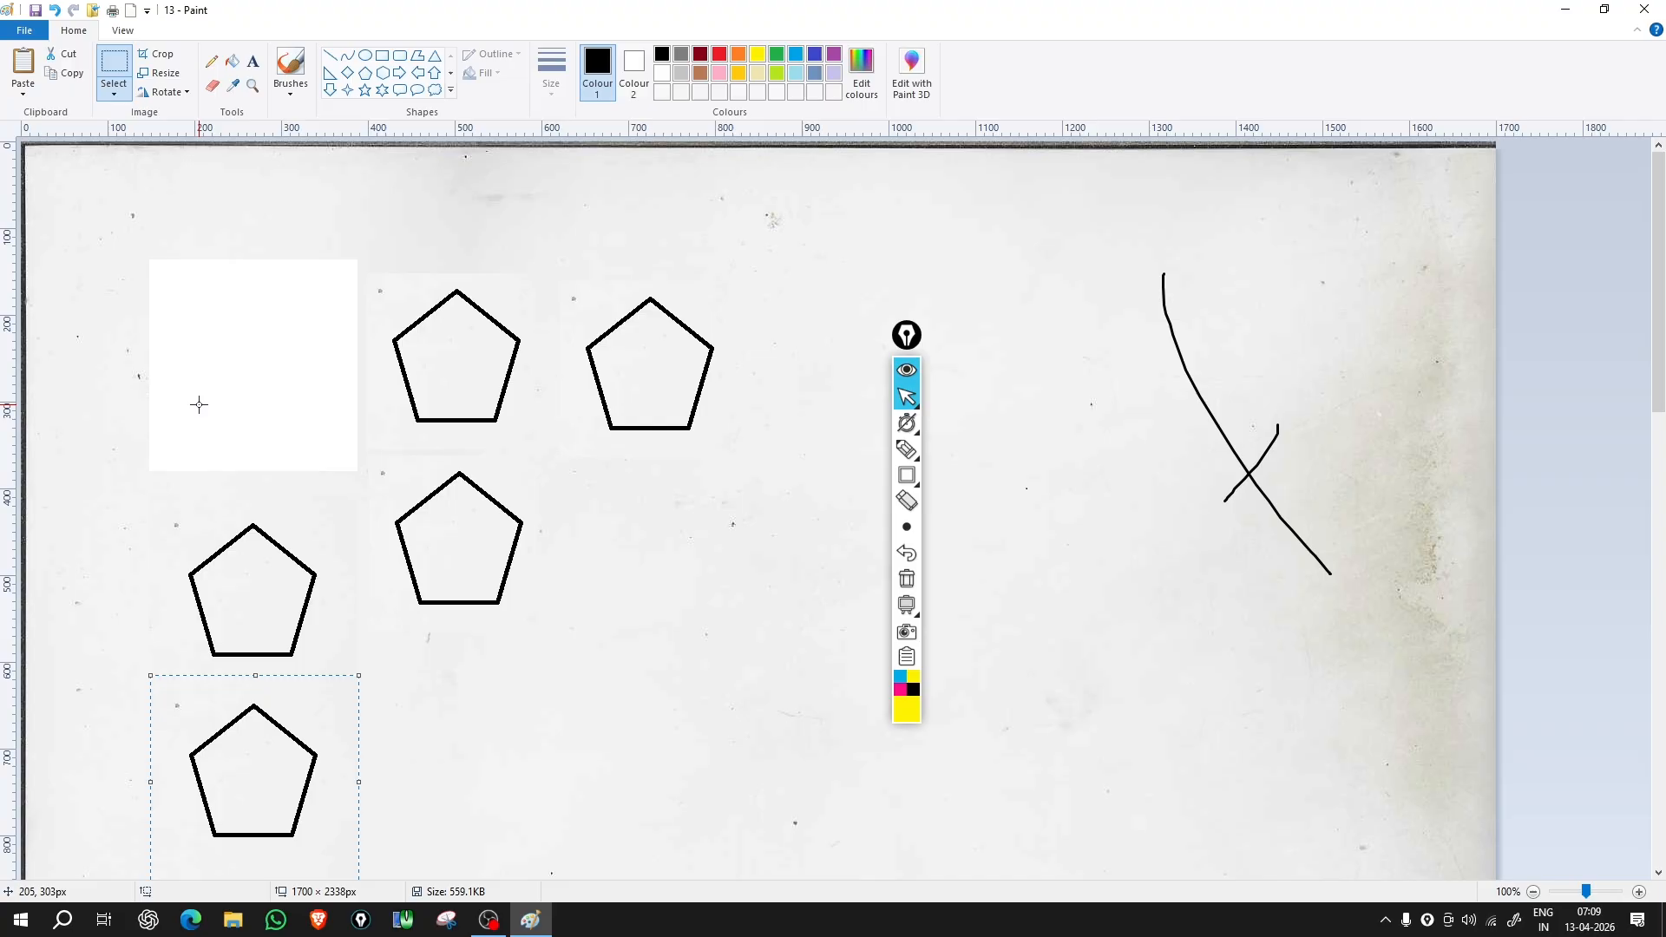
# Step: Paste picture 12 from the tally folder onto the canvas using Paste from
pyautogui.click(199, 404)
pyautogui.click(23, 90)
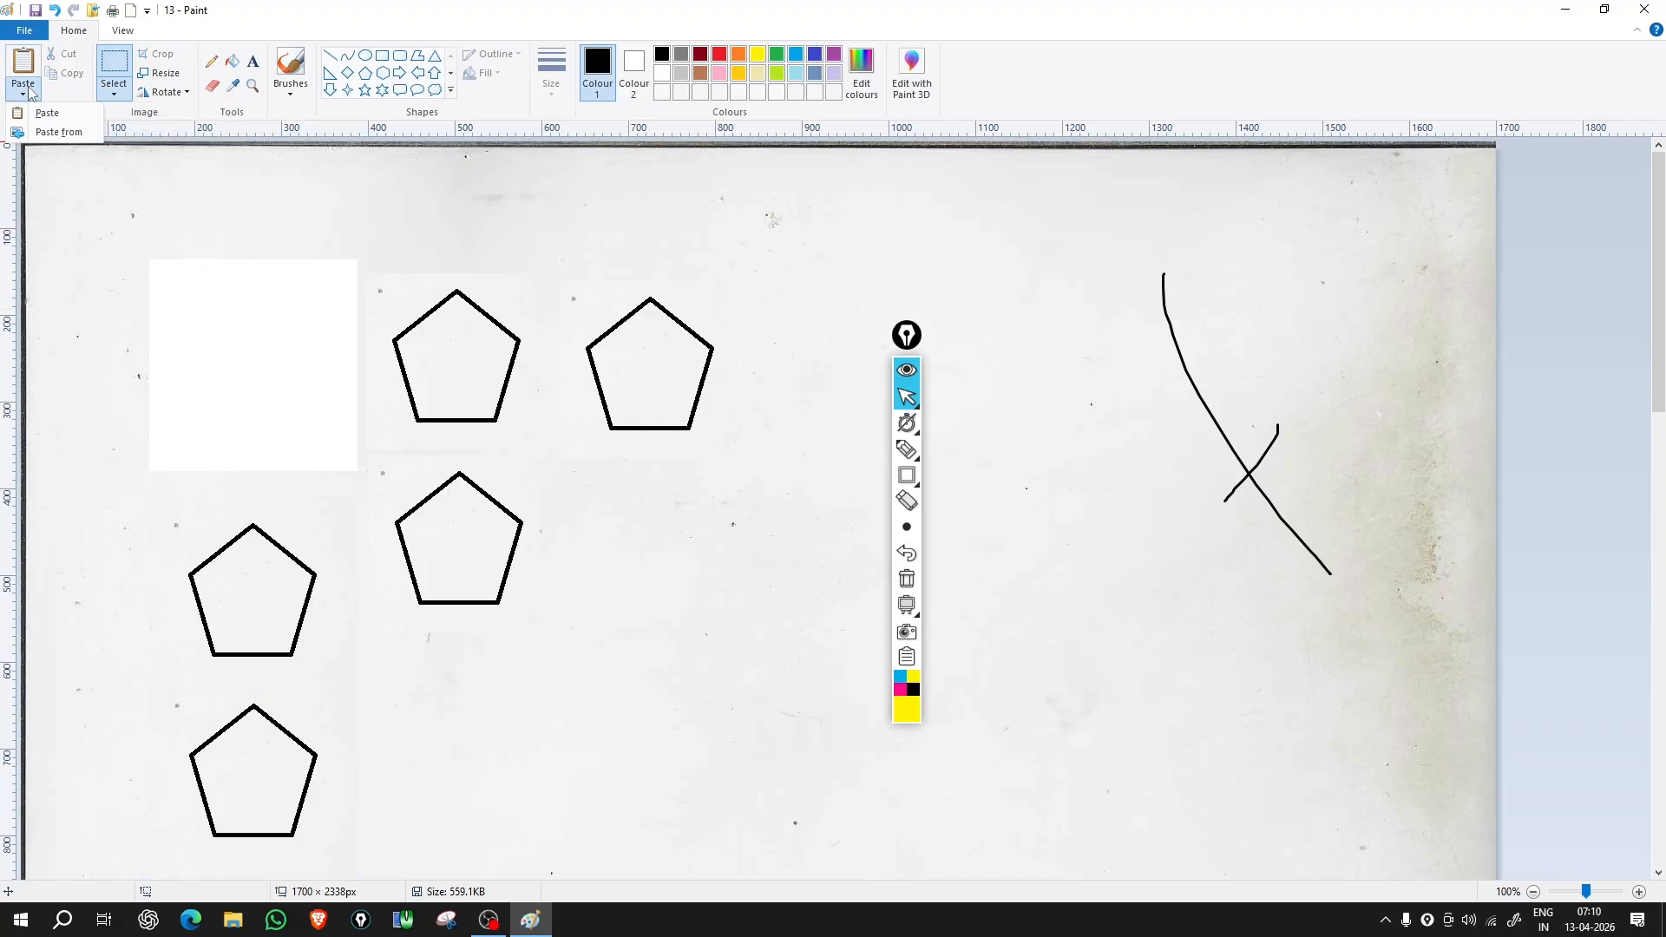
pyautogui.click(45, 133)
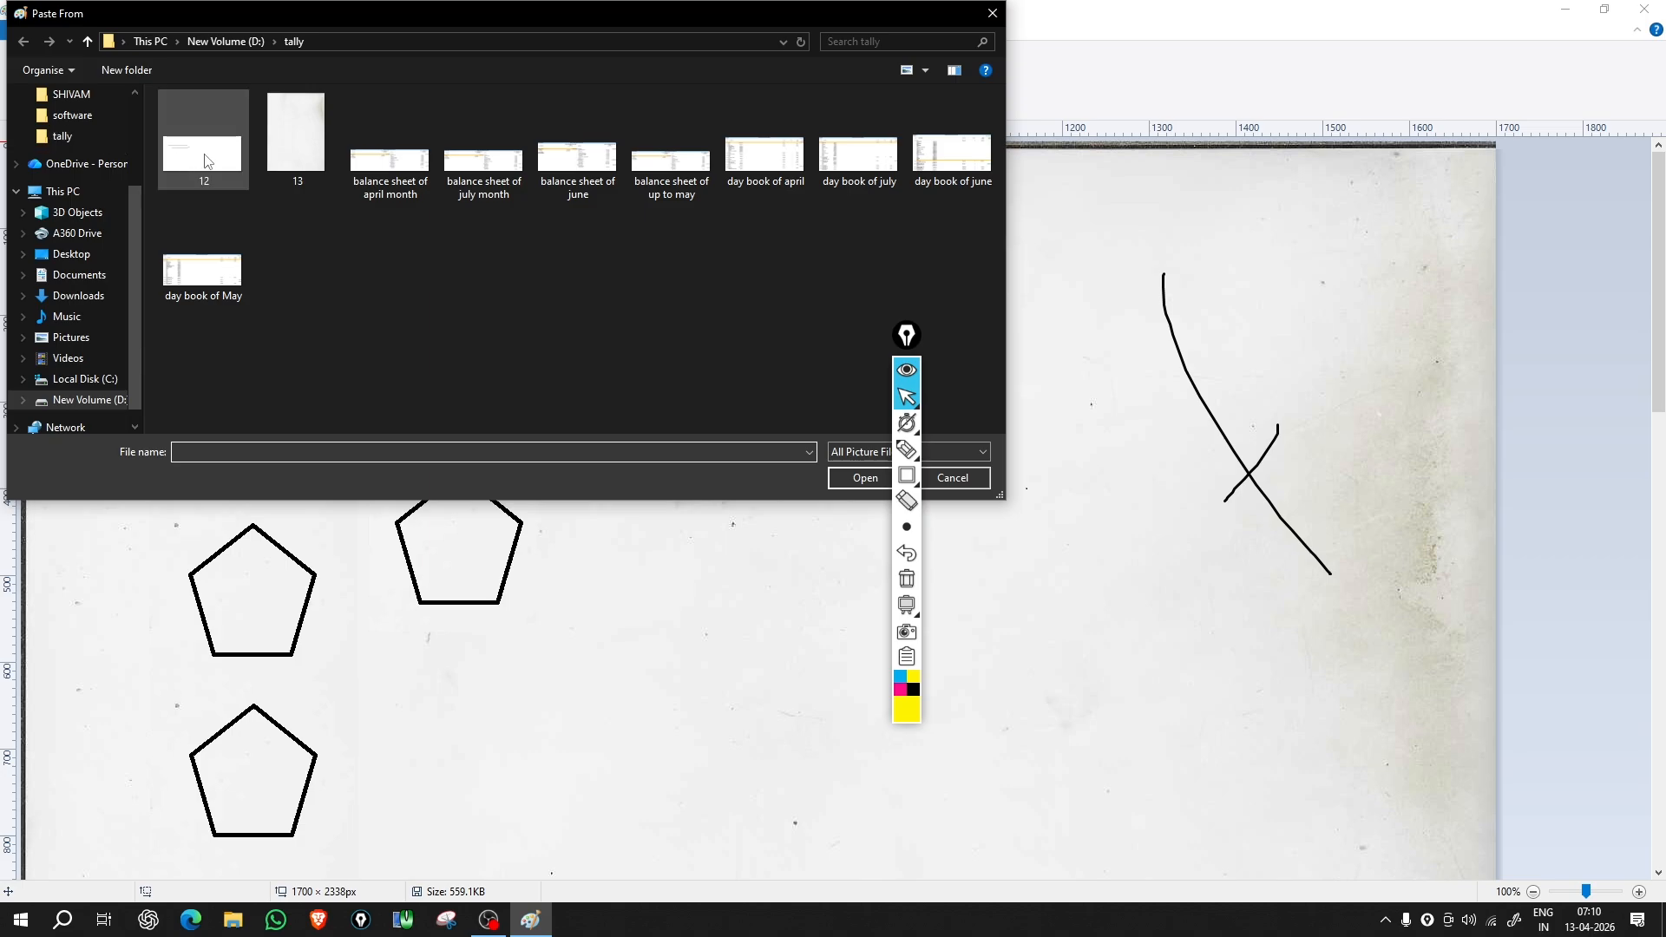
pyautogui.click(210, 165)
pyautogui.click(833, 479)
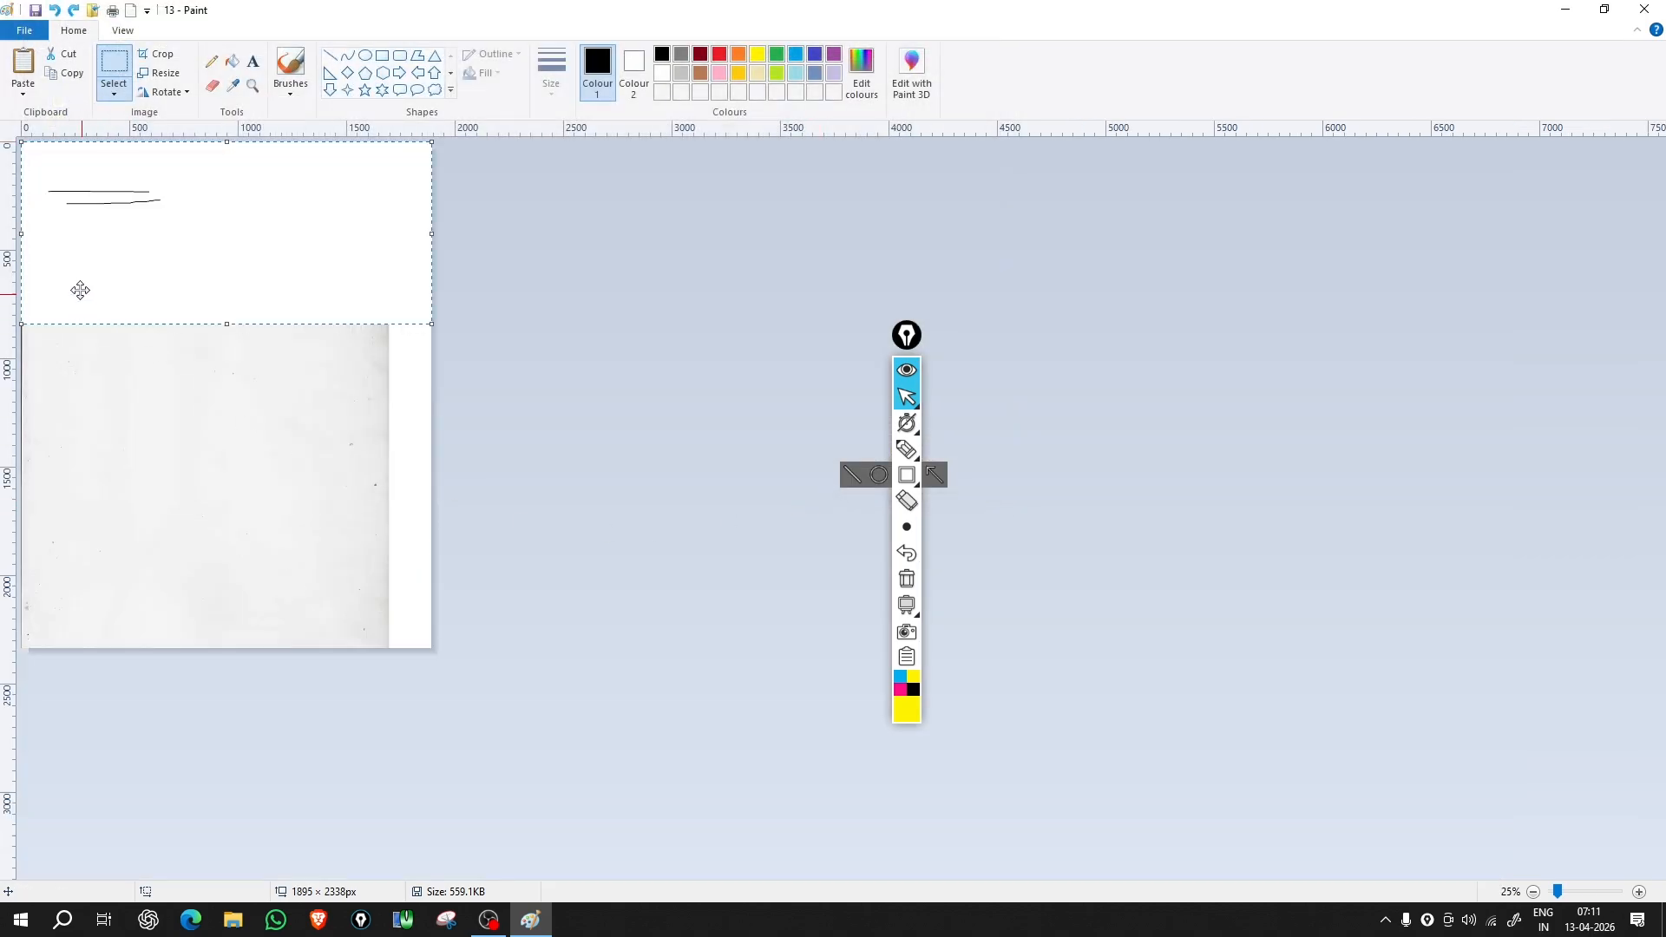
# Step: Move the pasted picture down to the bottom-left and shrink it to a roughly 820×264 px strip
pyautogui.moveTo(168, 229); pyautogui.dragTo(168, 550)
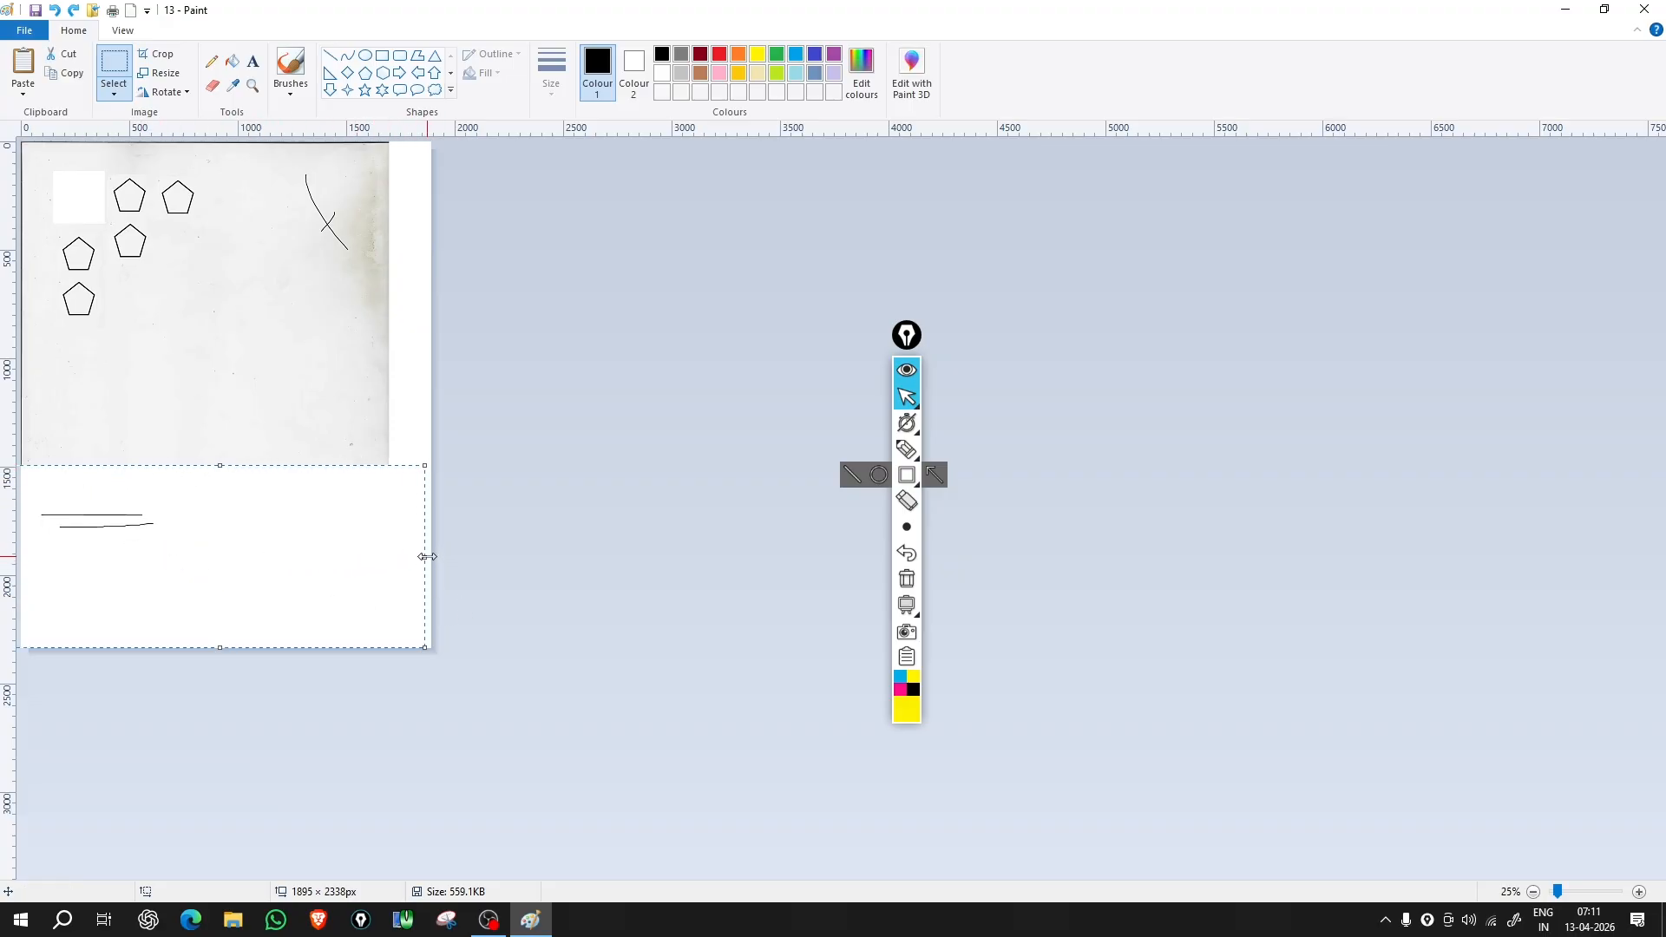
pyautogui.moveTo(424, 557); pyautogui.dragTo(287, 542)
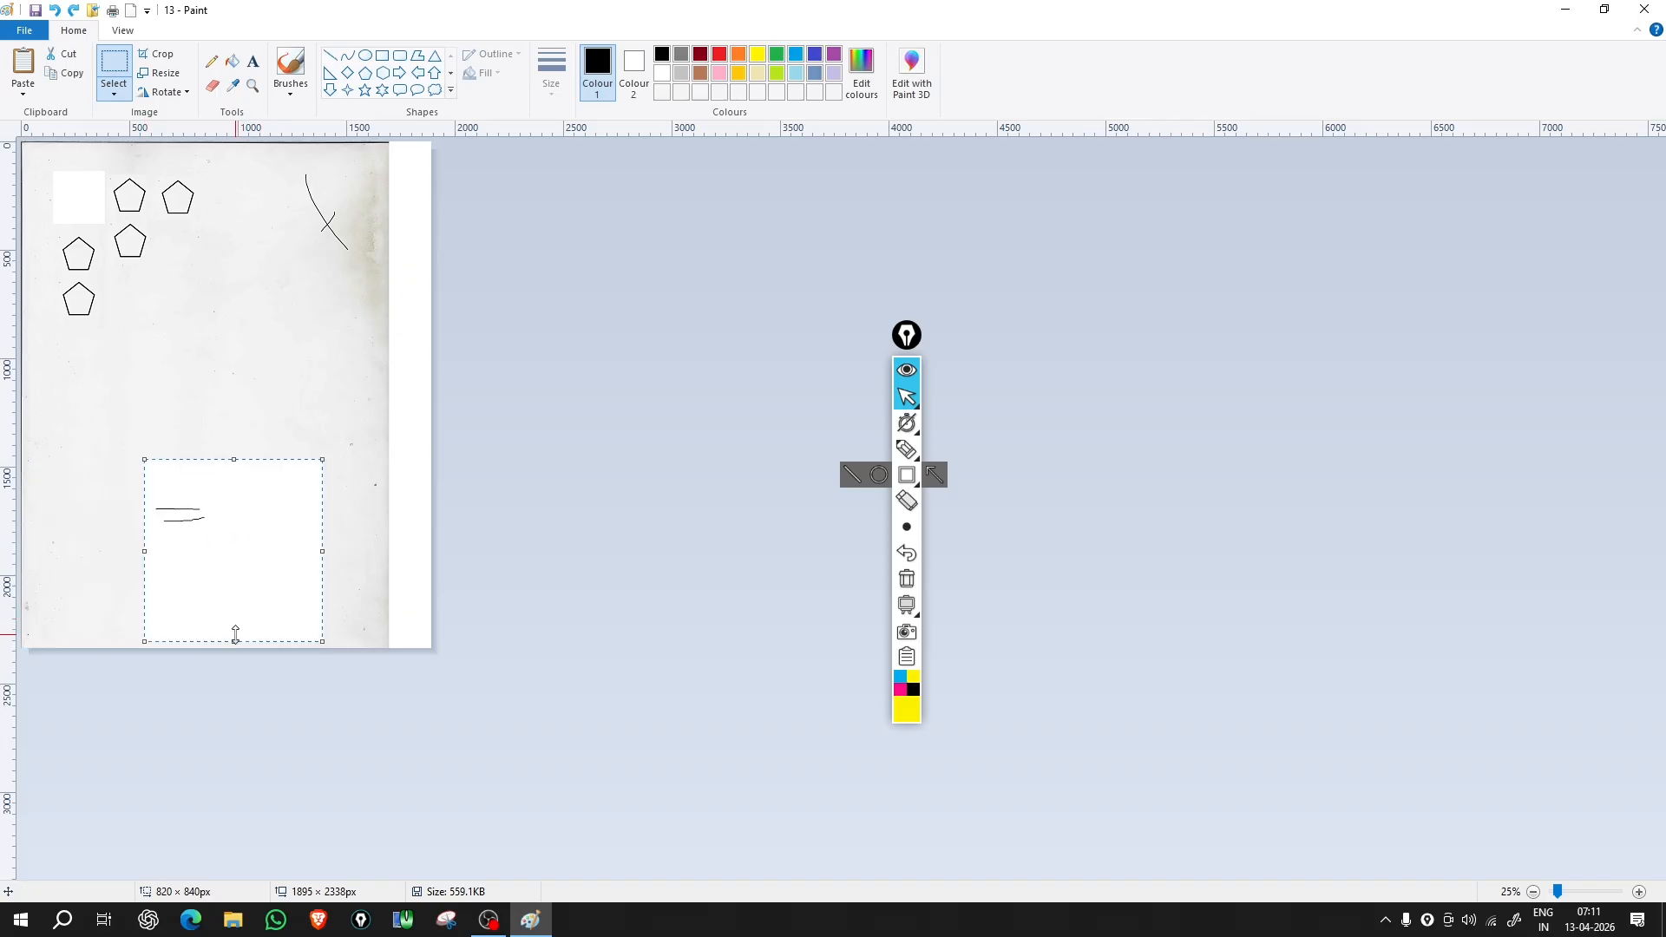
pyautogui.moveTo(235, 641); pyautogui.dragTo(246, 560)
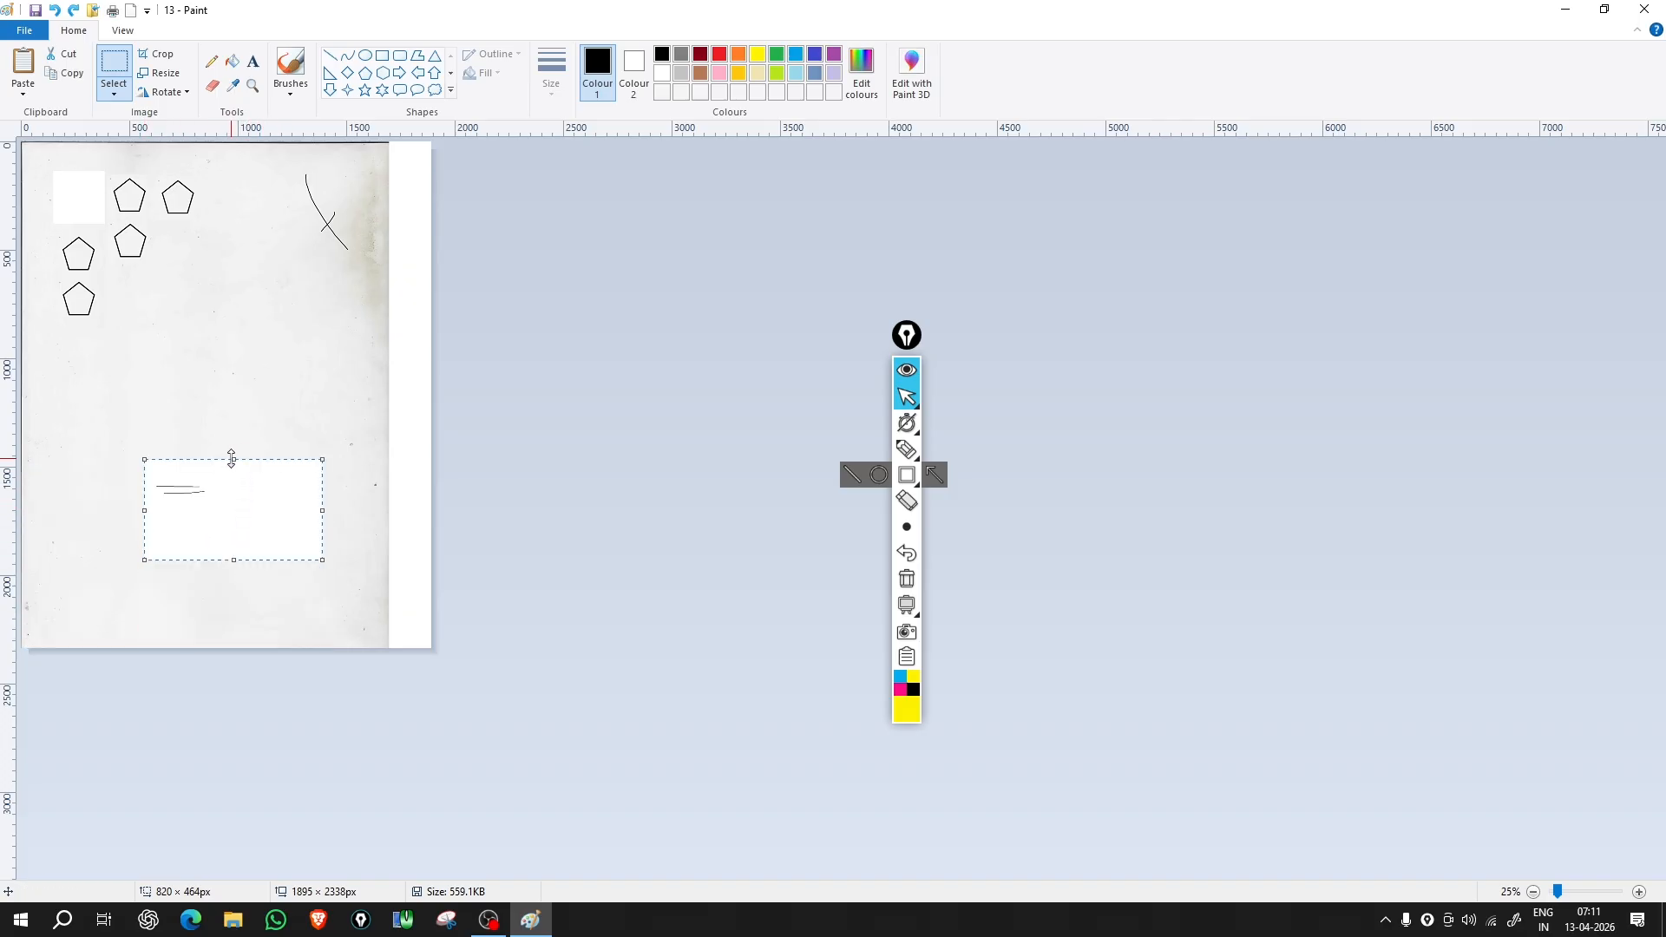
pyautogui.moveTo(233, 459); pyautogui.dragTo(234, 488)
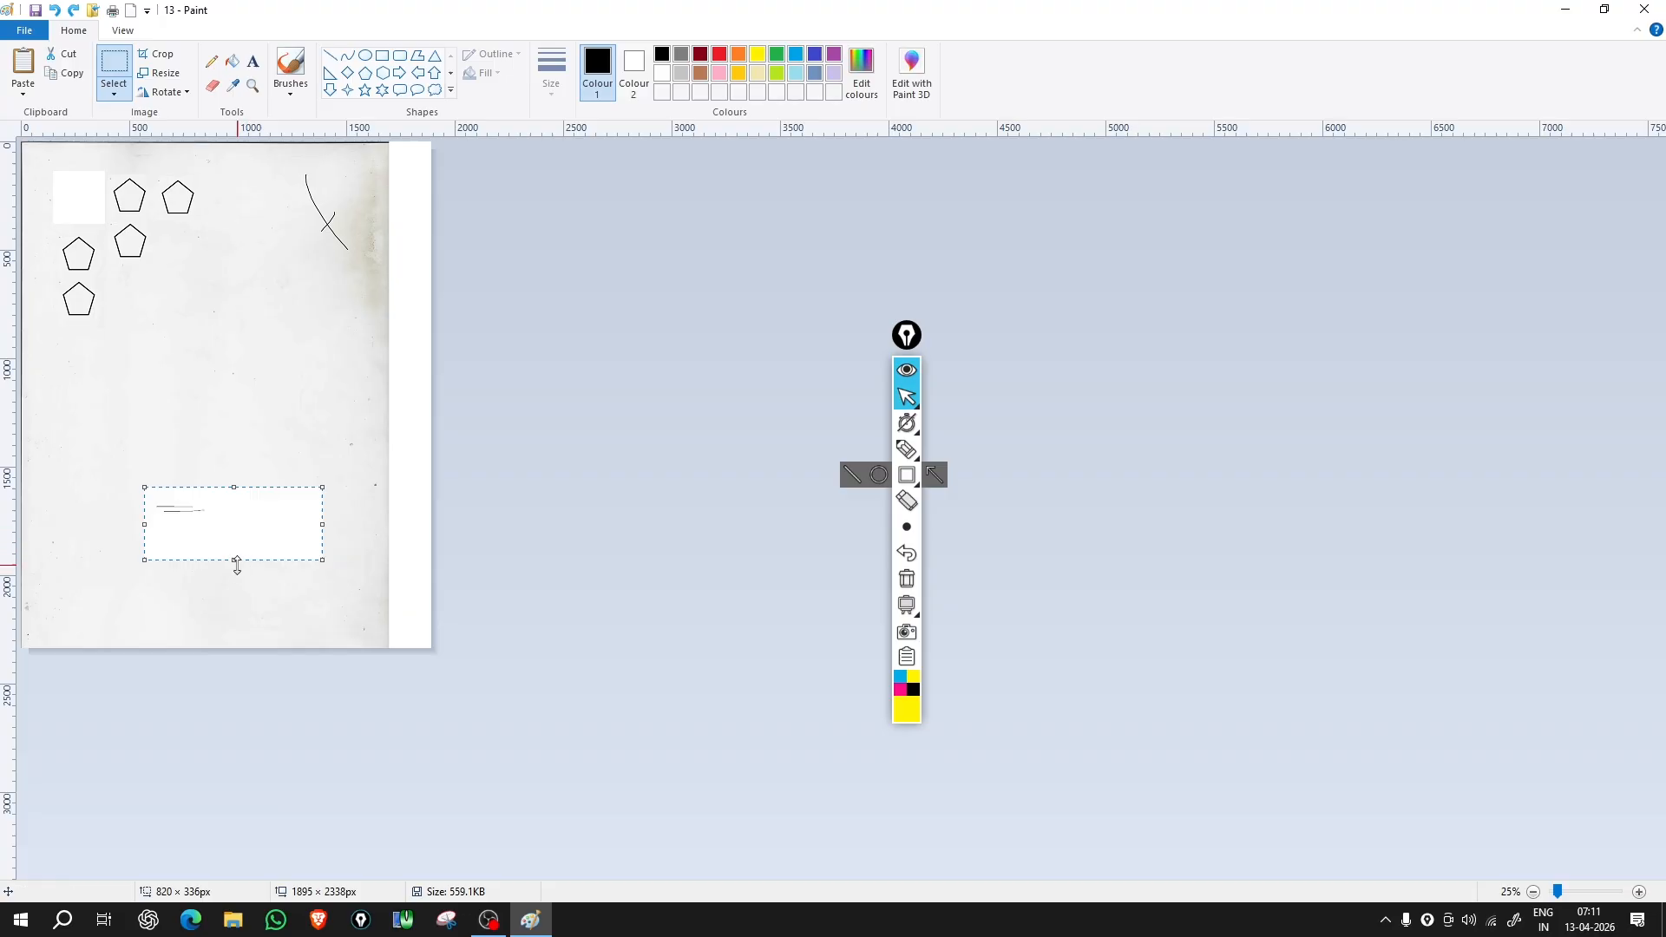
pyautogui.moveTo(236, 562); pyautogui.dragTo(138, 614)
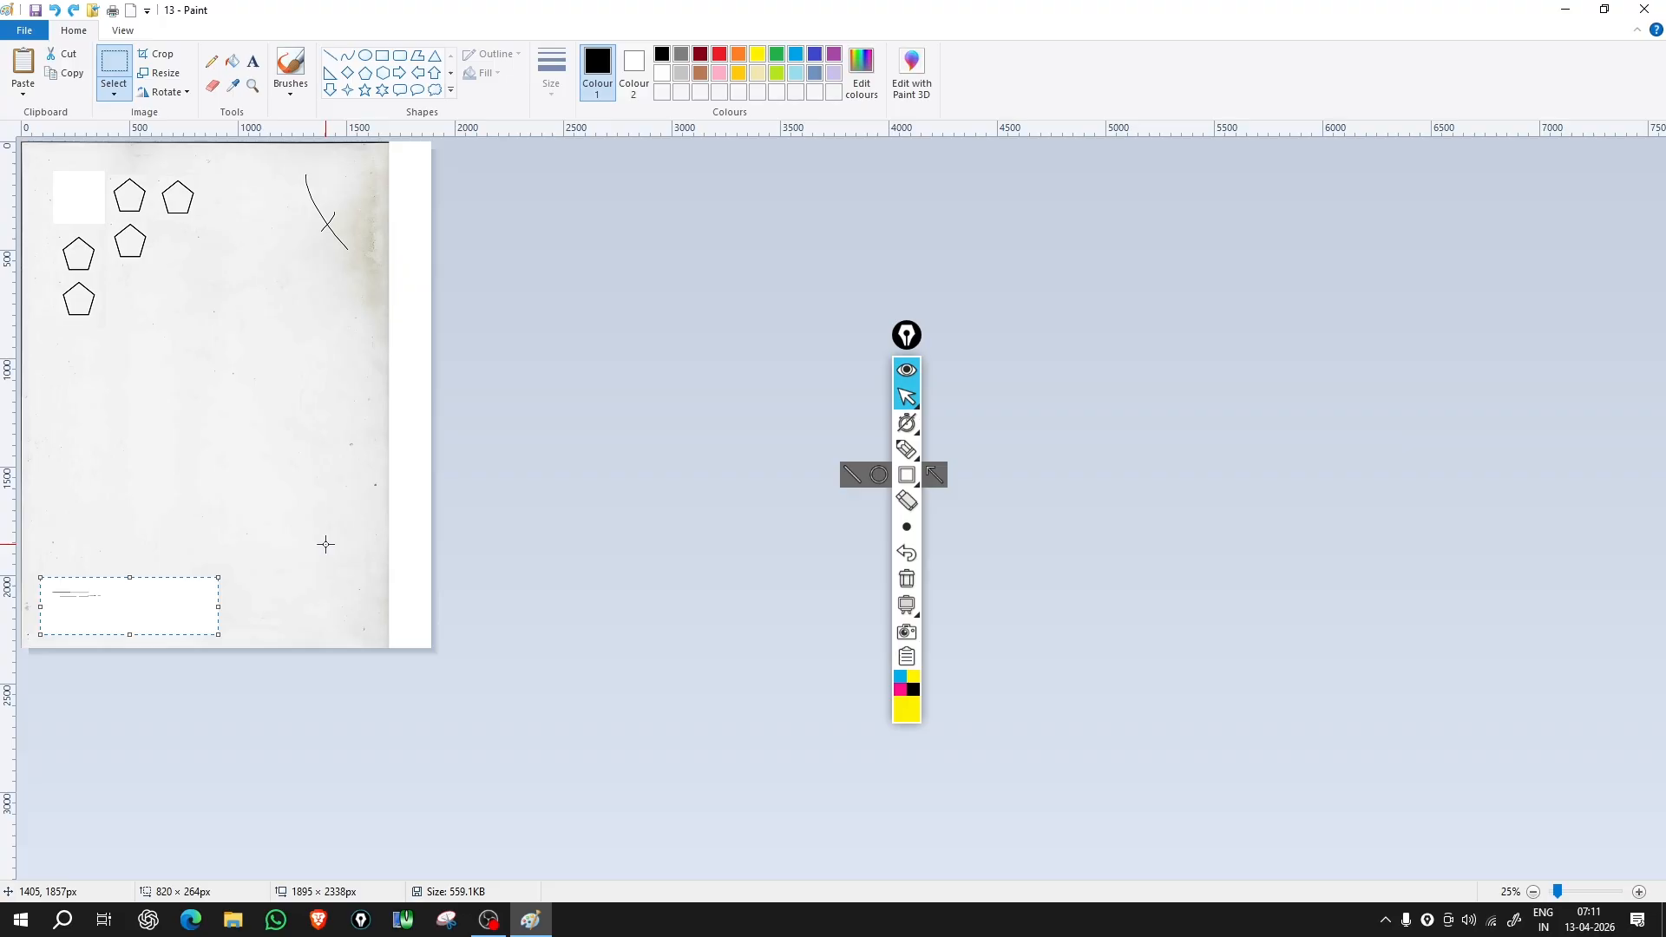
# Step: Deselect the pasted picture and dismiss the paste options without pasting anything
pyautogui.click(260, 469)
pyautogui.click(22, 90)
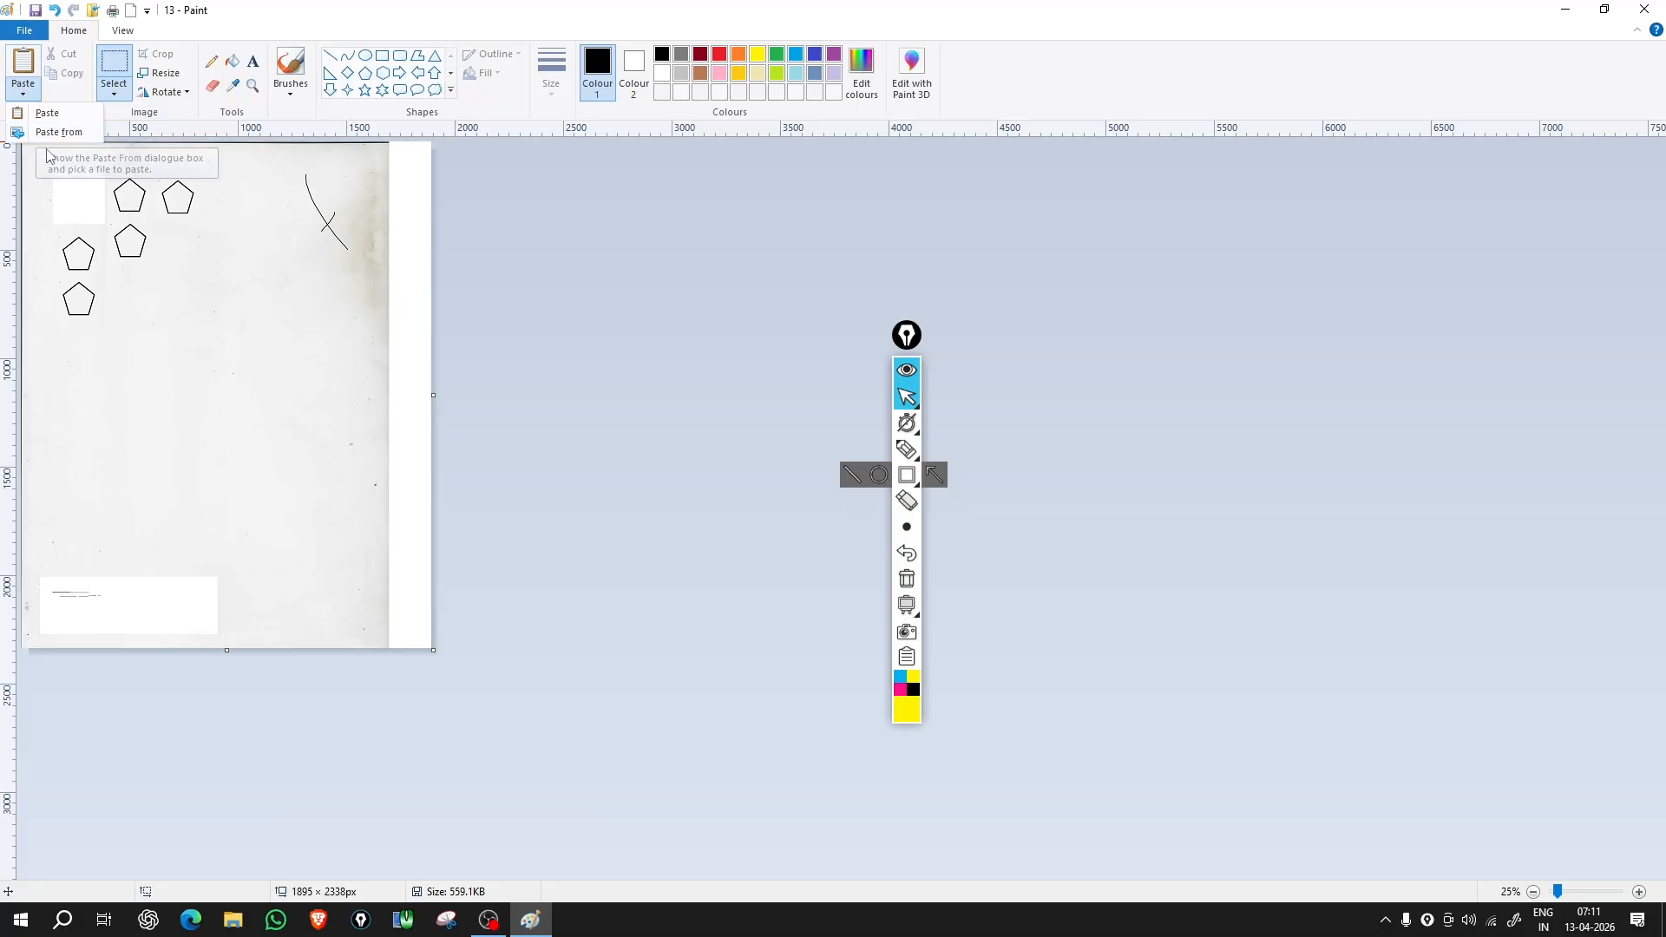
pyautogui.click(197, 340)
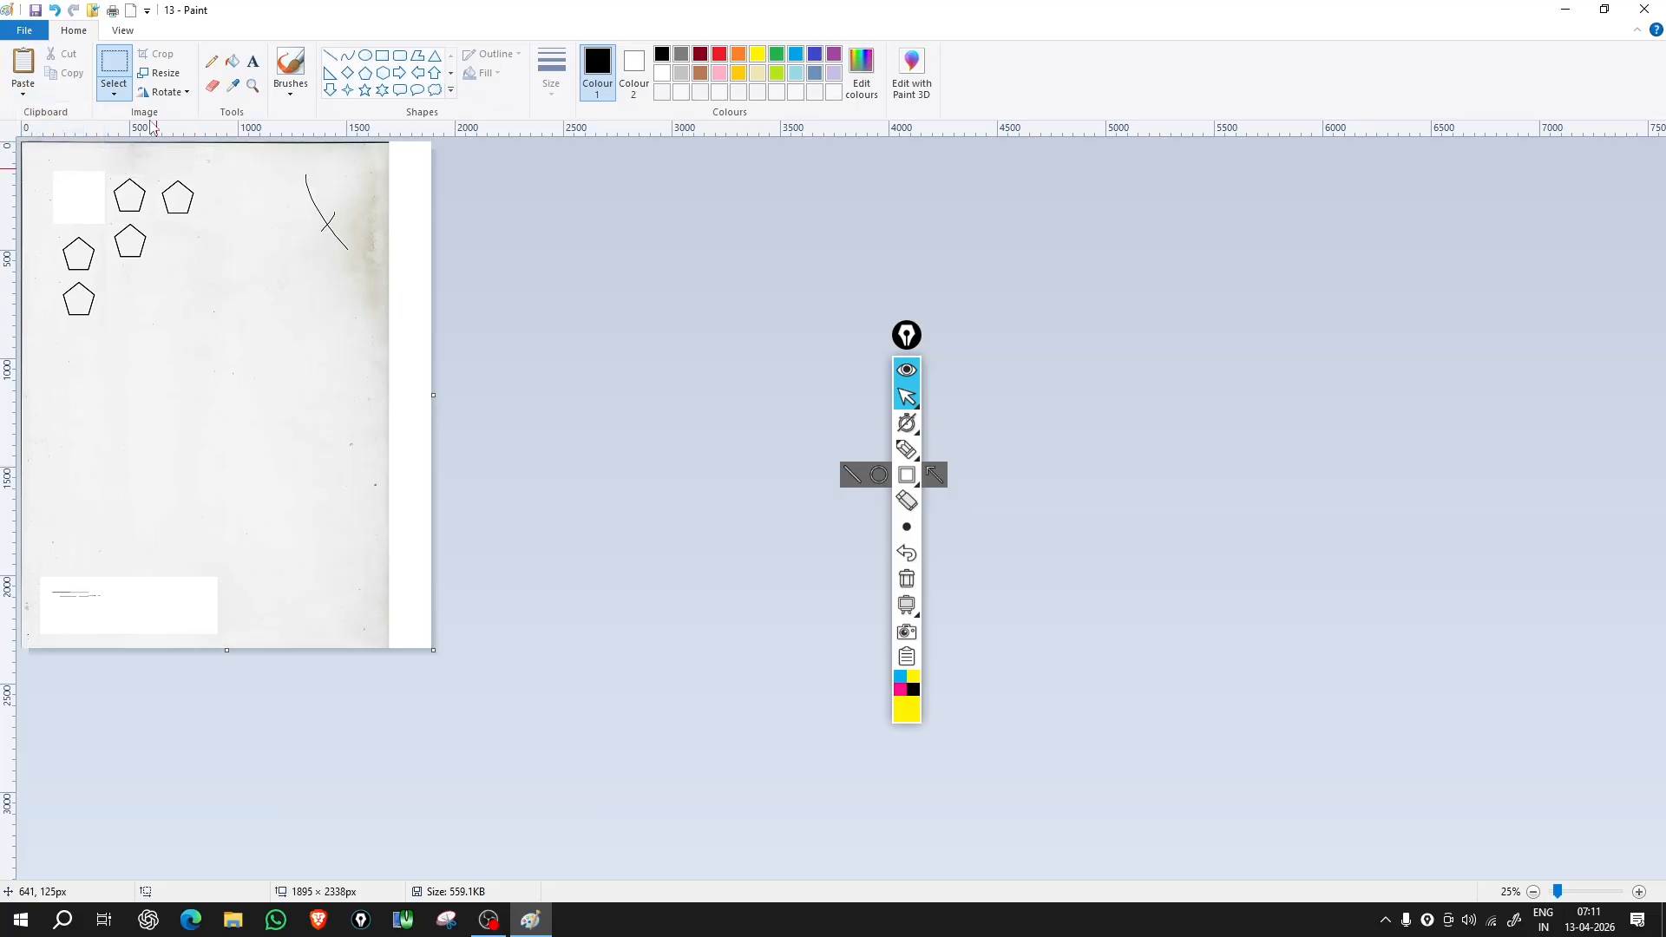
# Step: Try a rectangular selection on the canvas, nudge its contents, then drop it
pyautogui.click(112, 91)
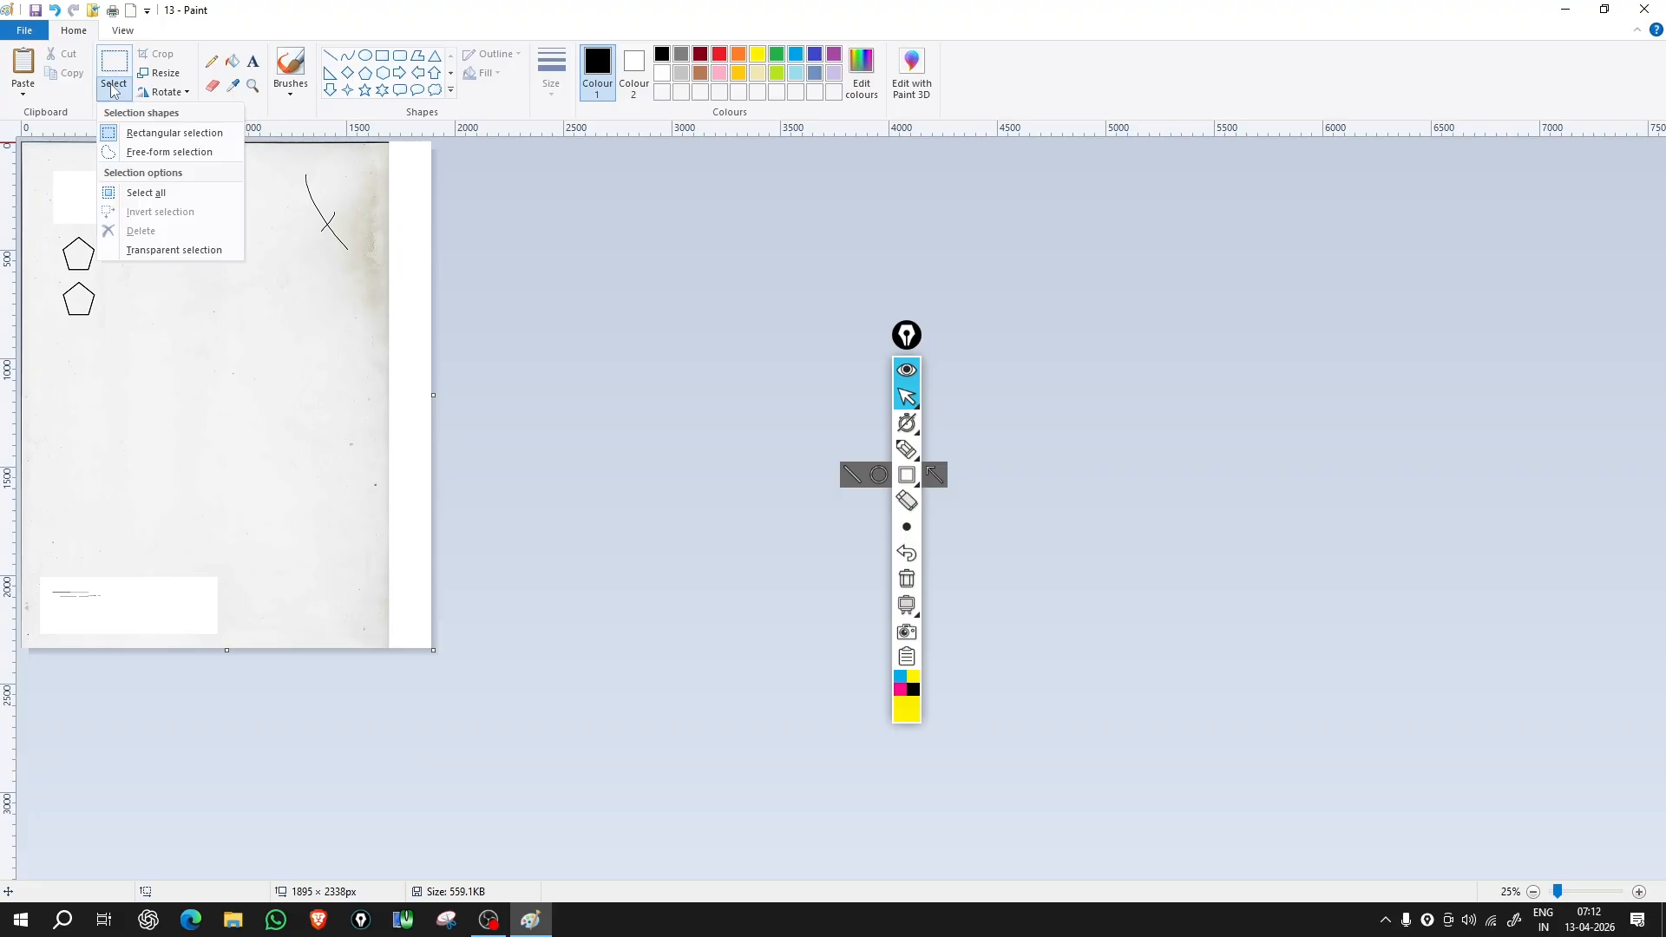
pyautogui.click(146, 135)
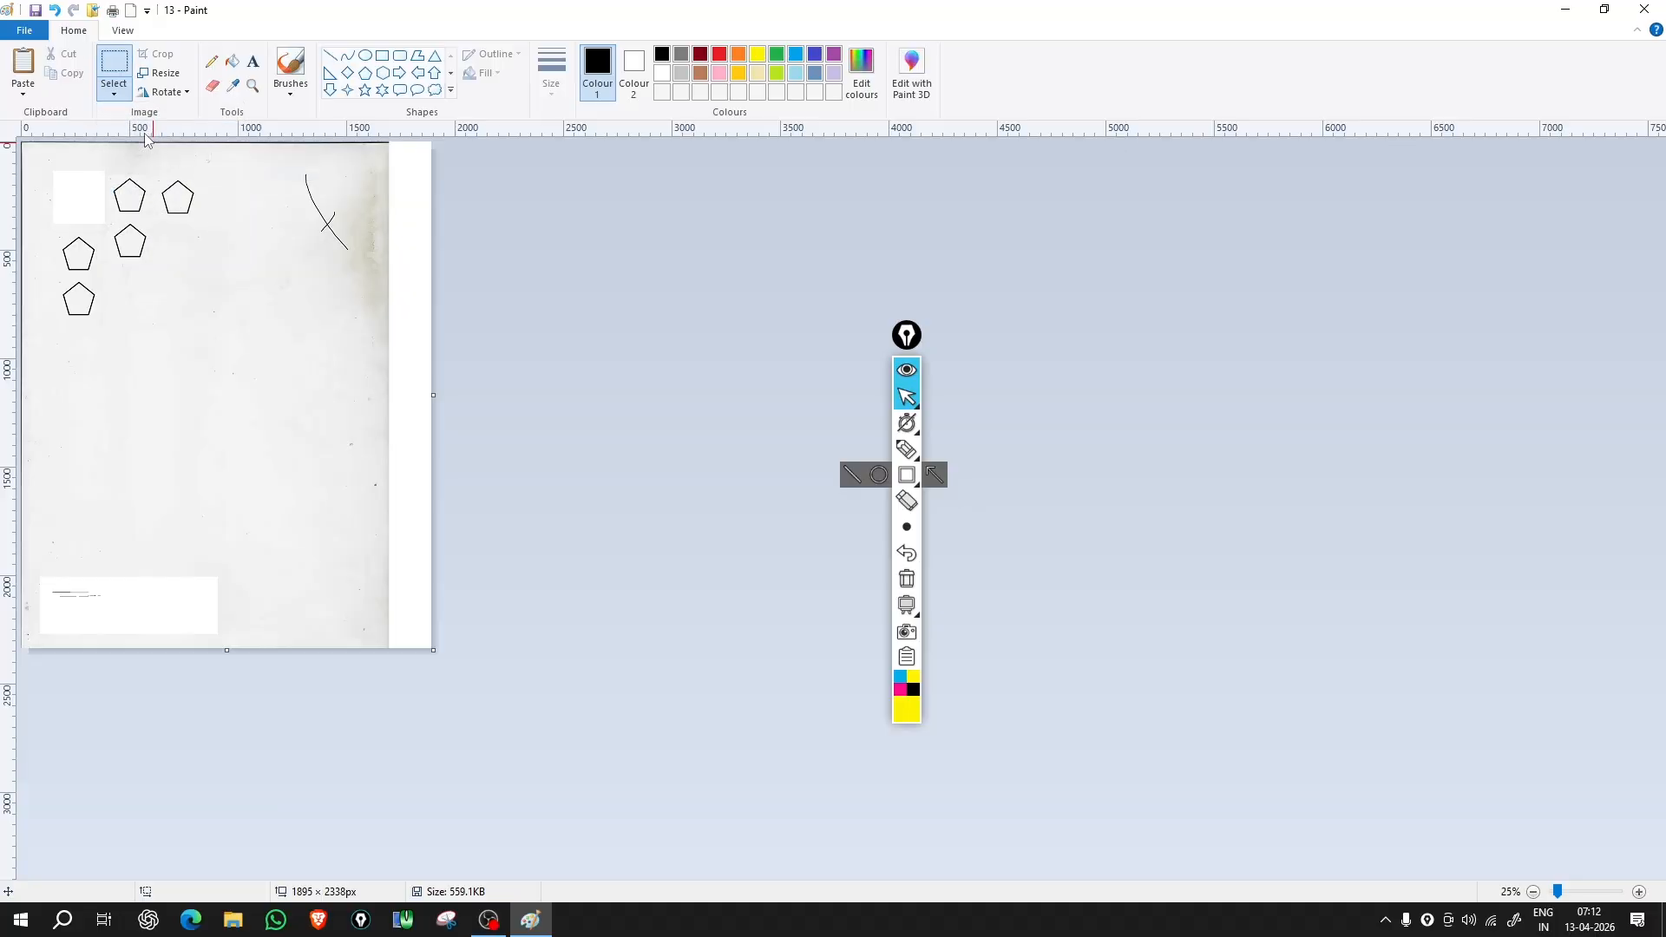
pyautogui.moveTo(74, 390); pyautogui.dragTo(201, 455)
pyautogui.moveTo(202, 455); pyautogui.dragTo(205, 454)
pyautogui.moveTo(103, 421)
pyautogui.mouseDown()
pyautogui.moveTo(252, 339)
pyautogui.moveTo(194, 316)
pyautogui.moveTo(113, 335)
pyautogui.moveTo(104, 421)
pyautogui.mouseUp()
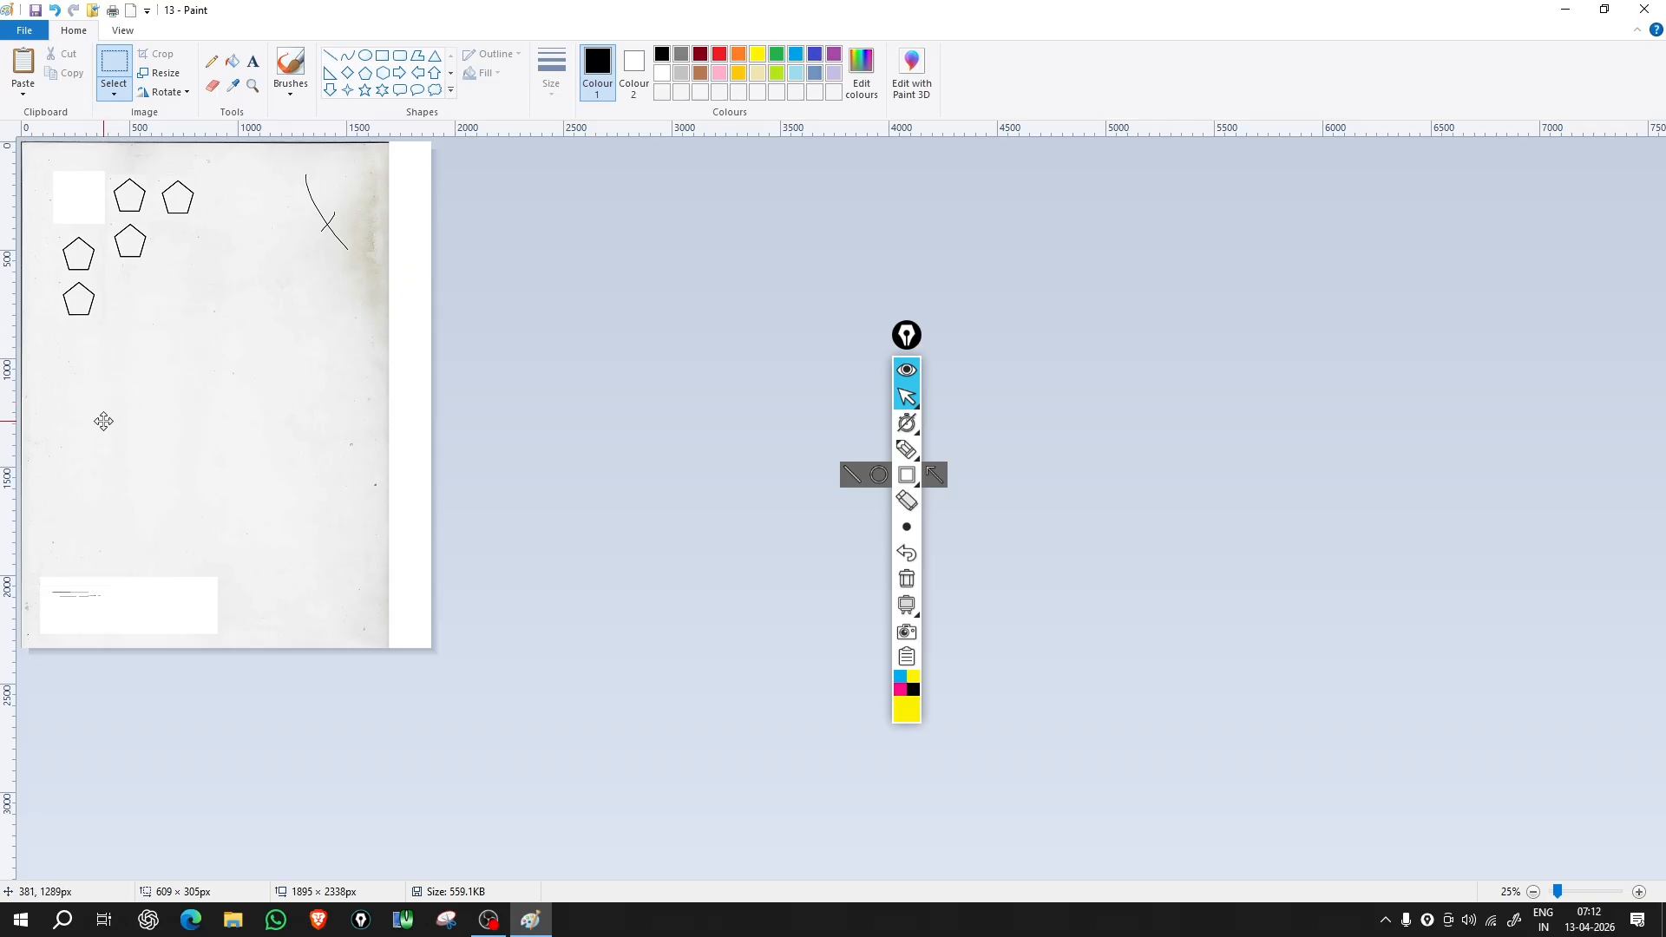
pyautogui.click(263, 388)
pyautogui.click(114, 90)
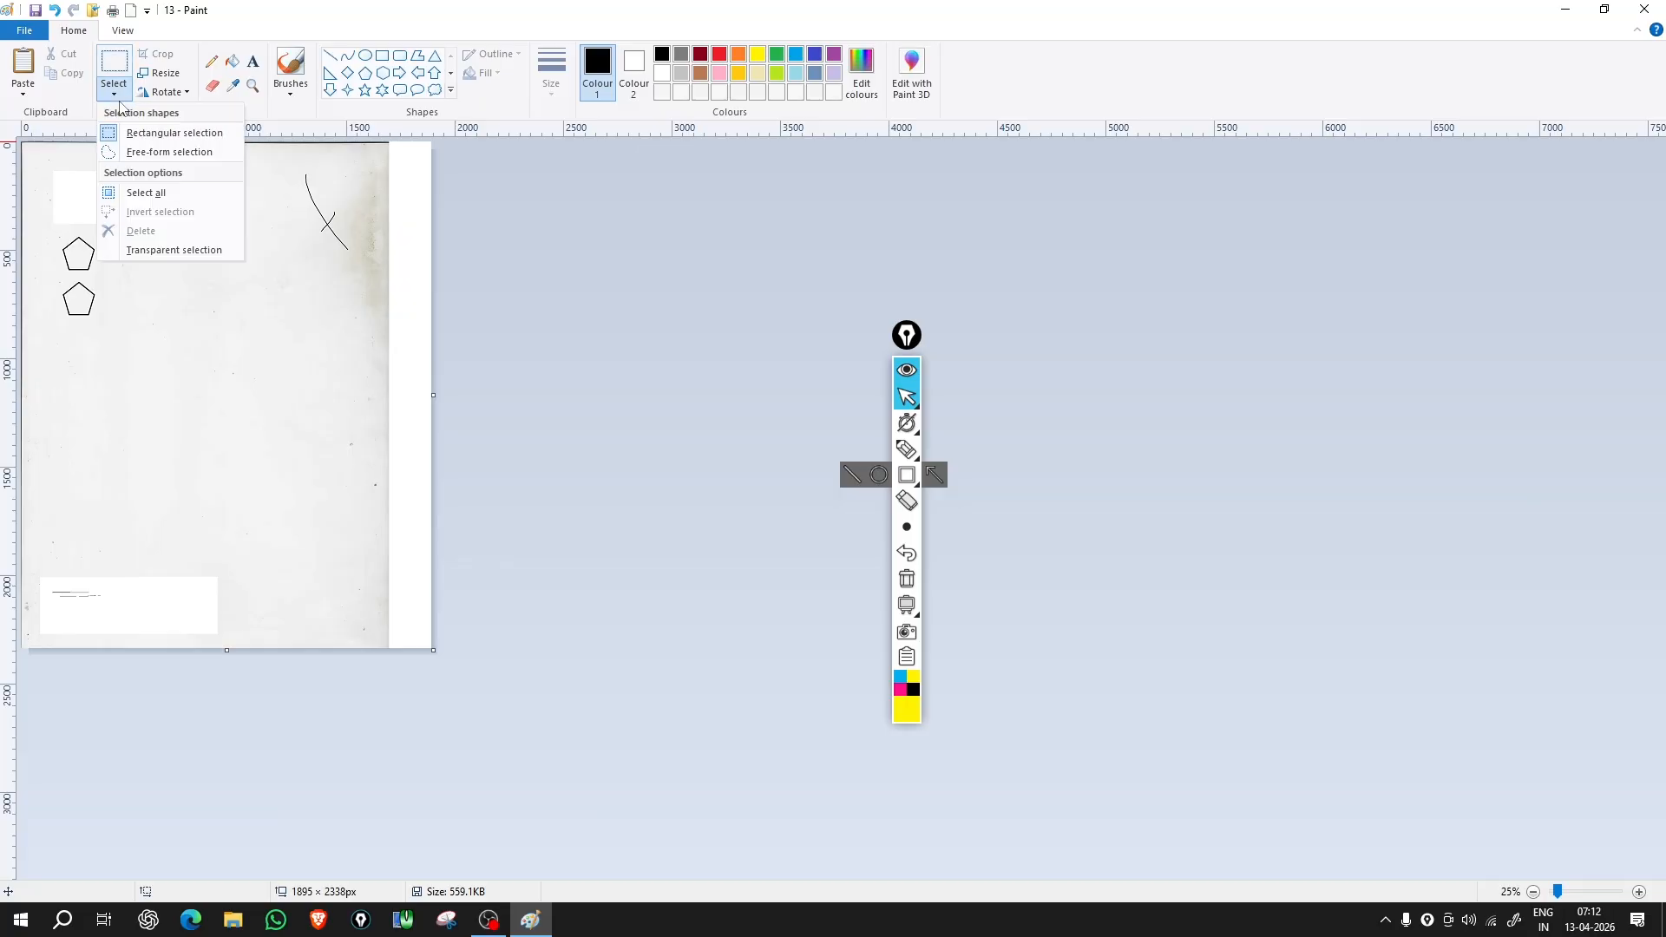
# Step: Lasso the three left-hand pentagons with free-form selection, drag them toward the middle, then select all
pyautogui.click(135, 156)
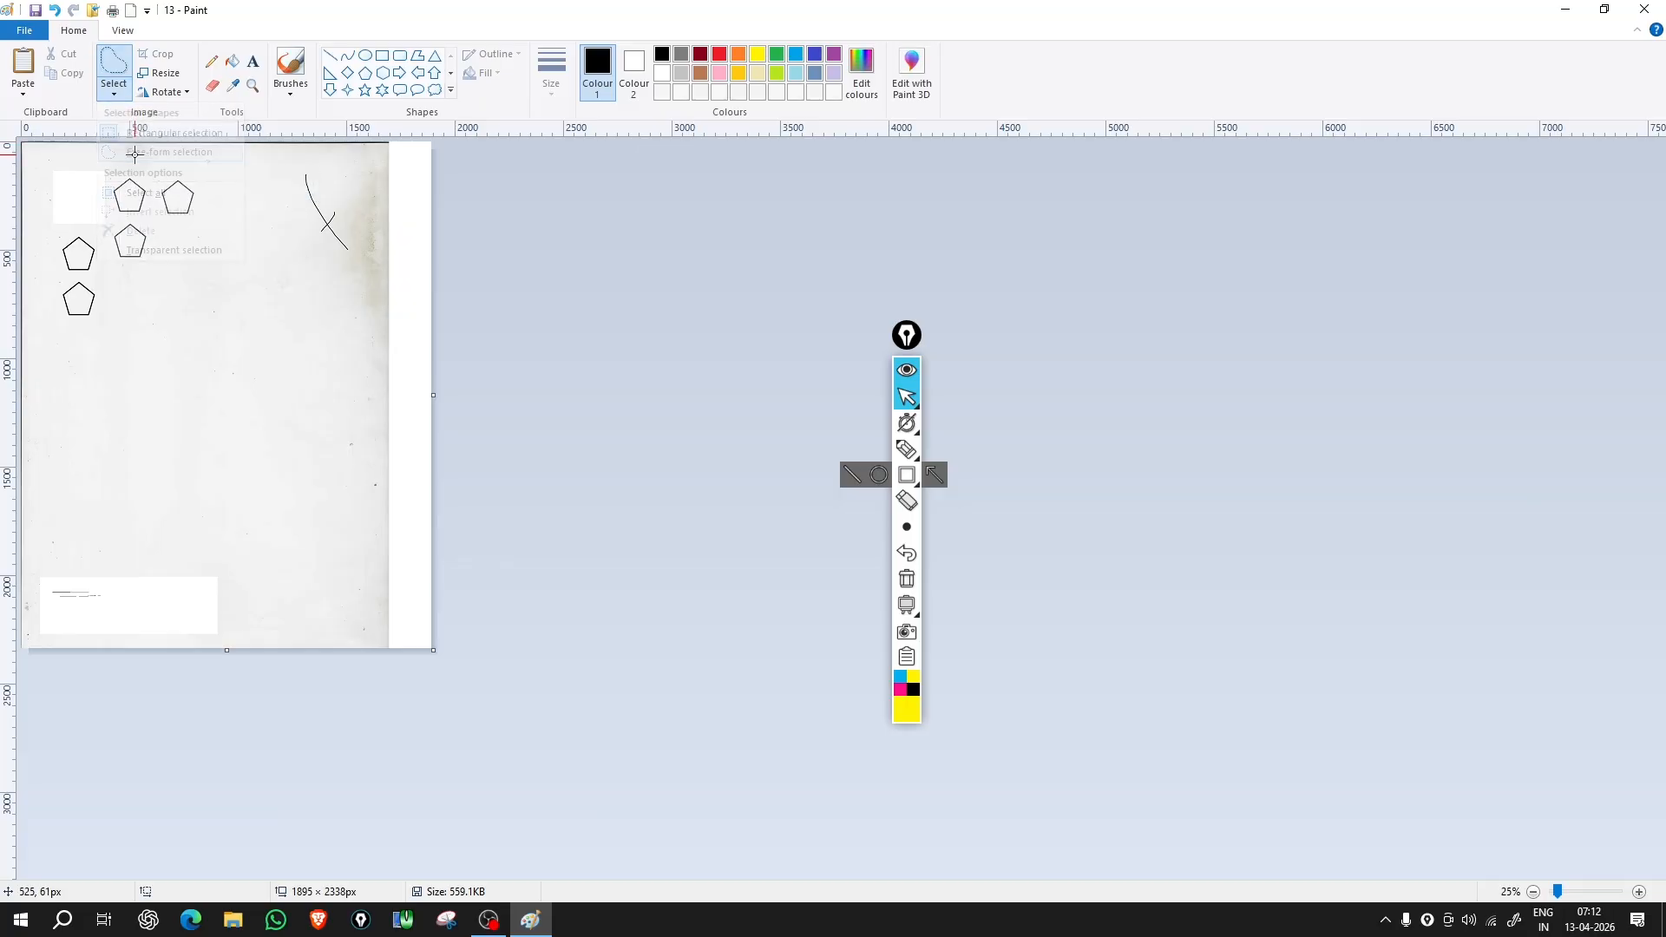
pyautogui.moveTo(71, 281)
pyautogui.mouseDown()
pyautogui.moveTo(63, 340)
pyautogui.moveTo(98, 341)
pyautogui.moveTo(106, 300)
pyautogui.moveTo(173, 246)
pyautogui.moveTo(126, 213)
pyautogui.moveTo(99, 242)
pyautogui.moveTo(48, 230)
pyautogui.moveTo(38, 246)
pyautogui.moveTo(72, 279)
pyautogui.moveTo(223, 343)
pyautogui.mouseUp()
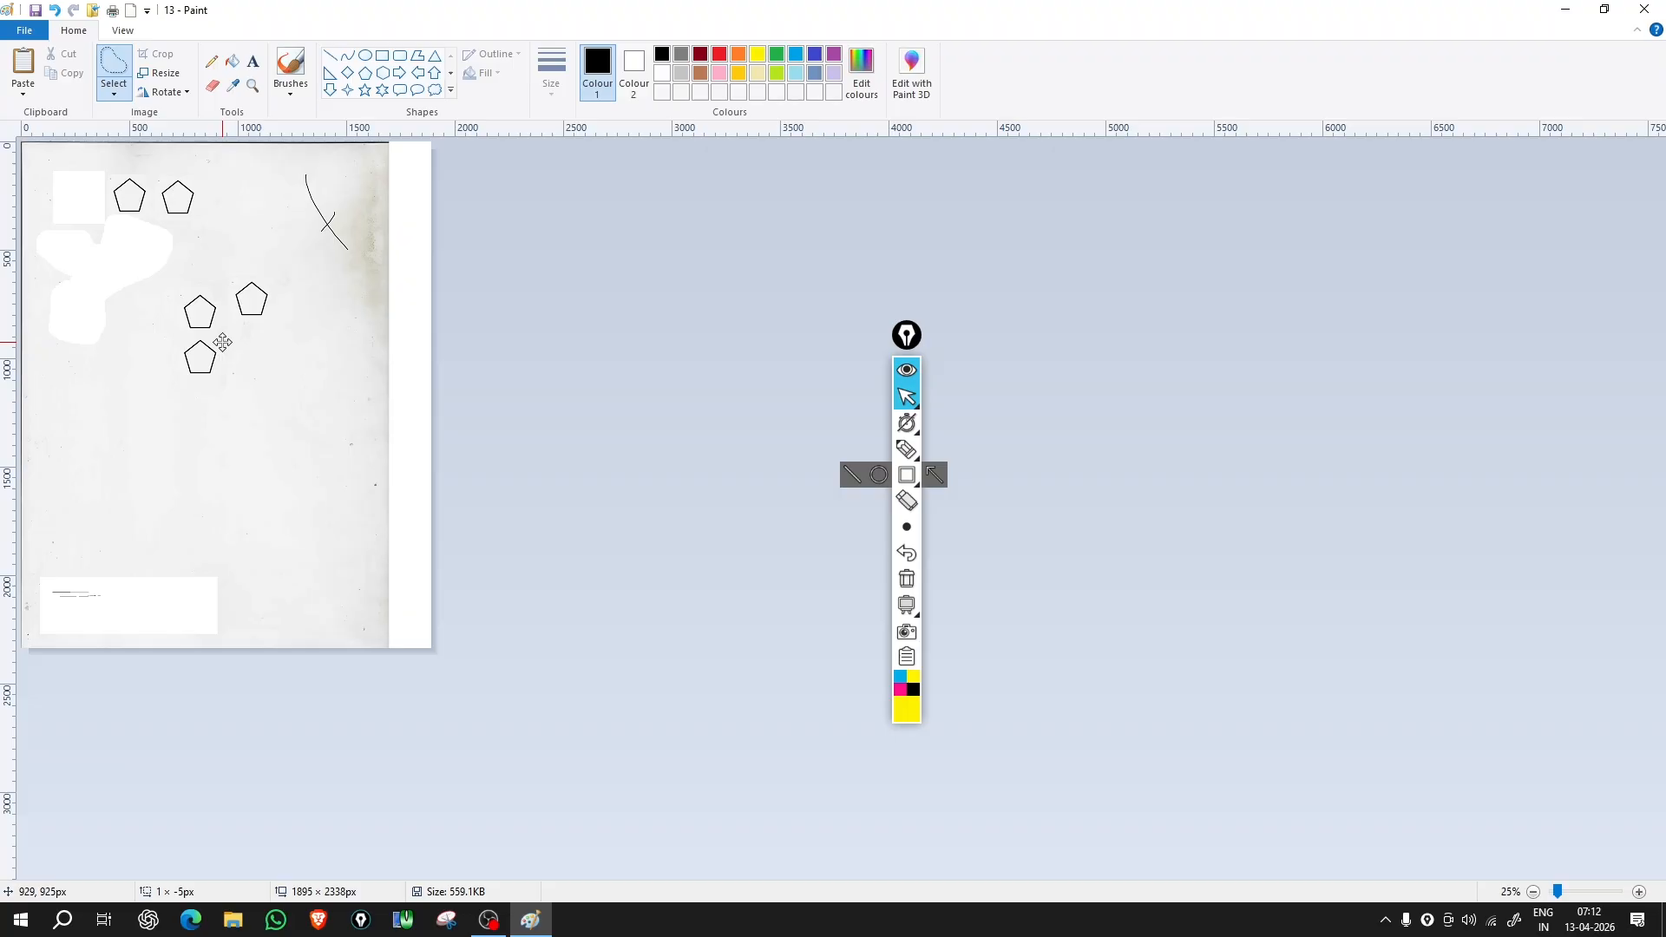
pyautogui.moveTo(223, 343); pyautogui.dragTo(225, 344)
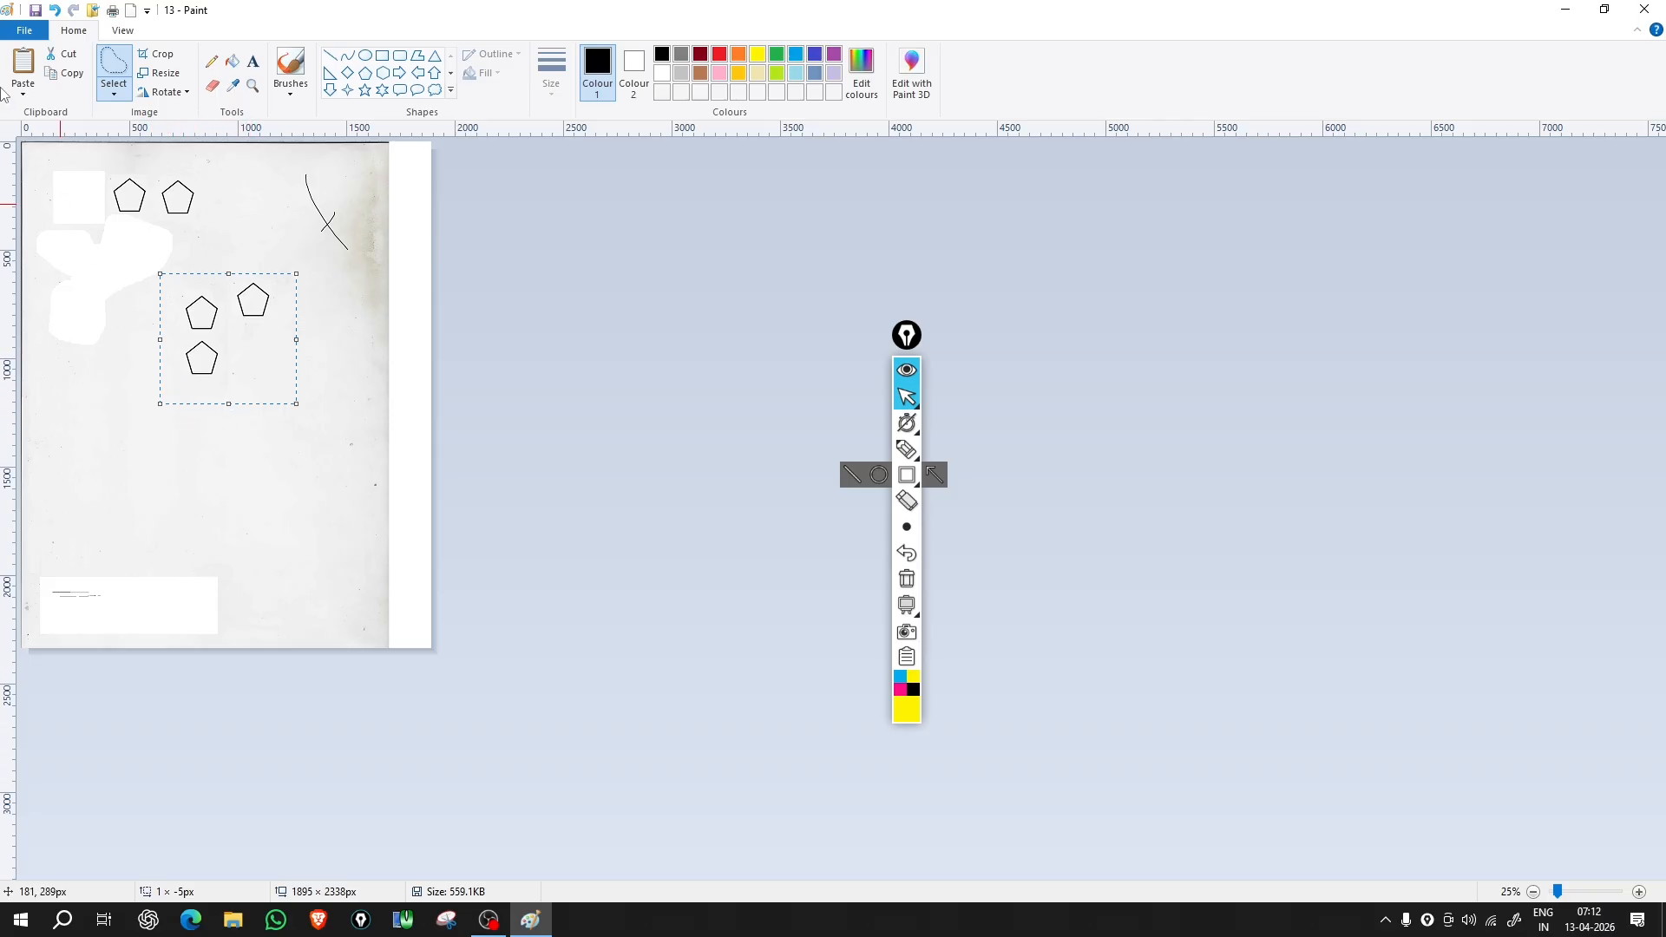
pyautogui.click(117, 97)
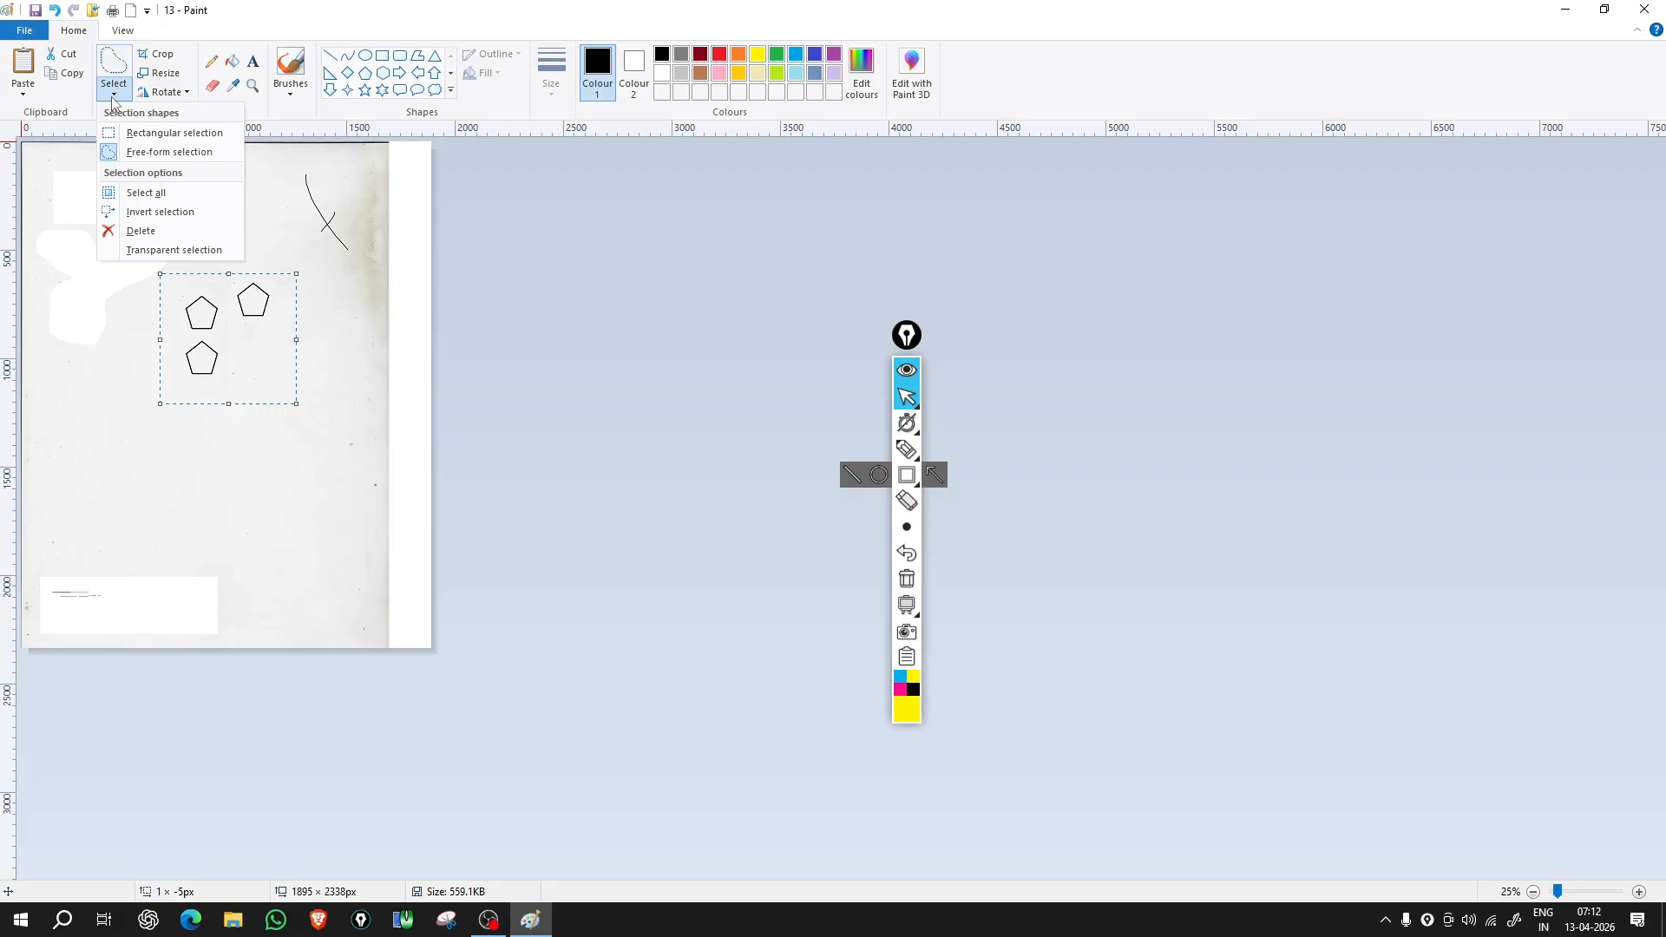
pyautogui.click(146, 192)
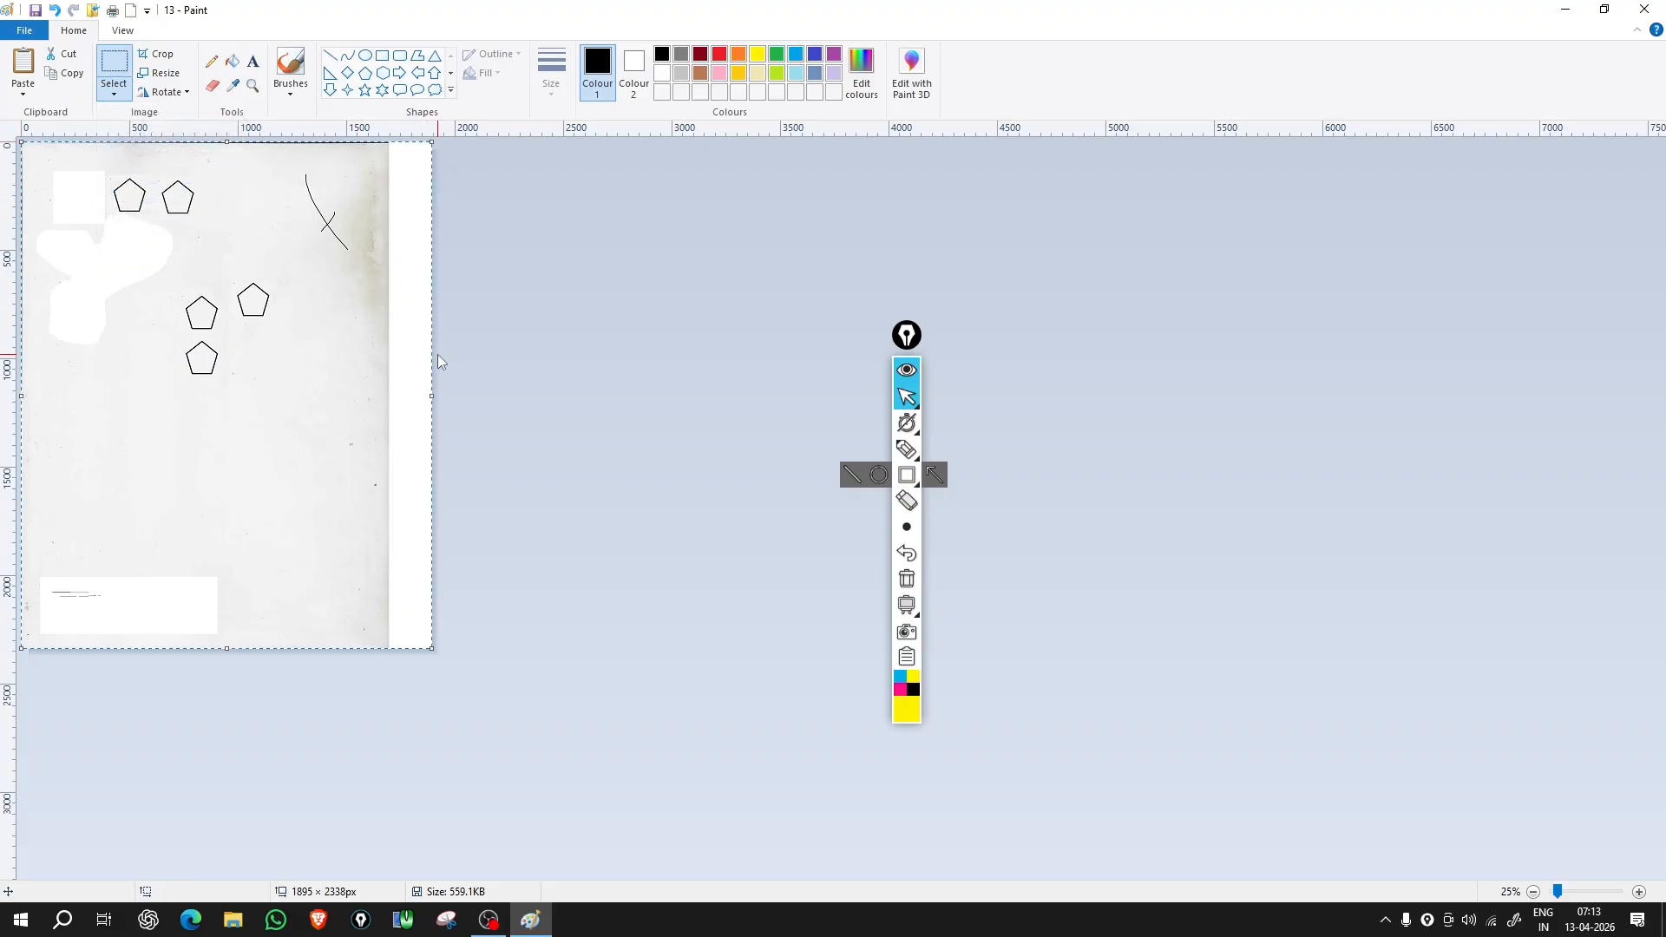
# Step: Draw a rectangle around the three middle pentagons and invert the selection
pyautogui.click(114, 87)
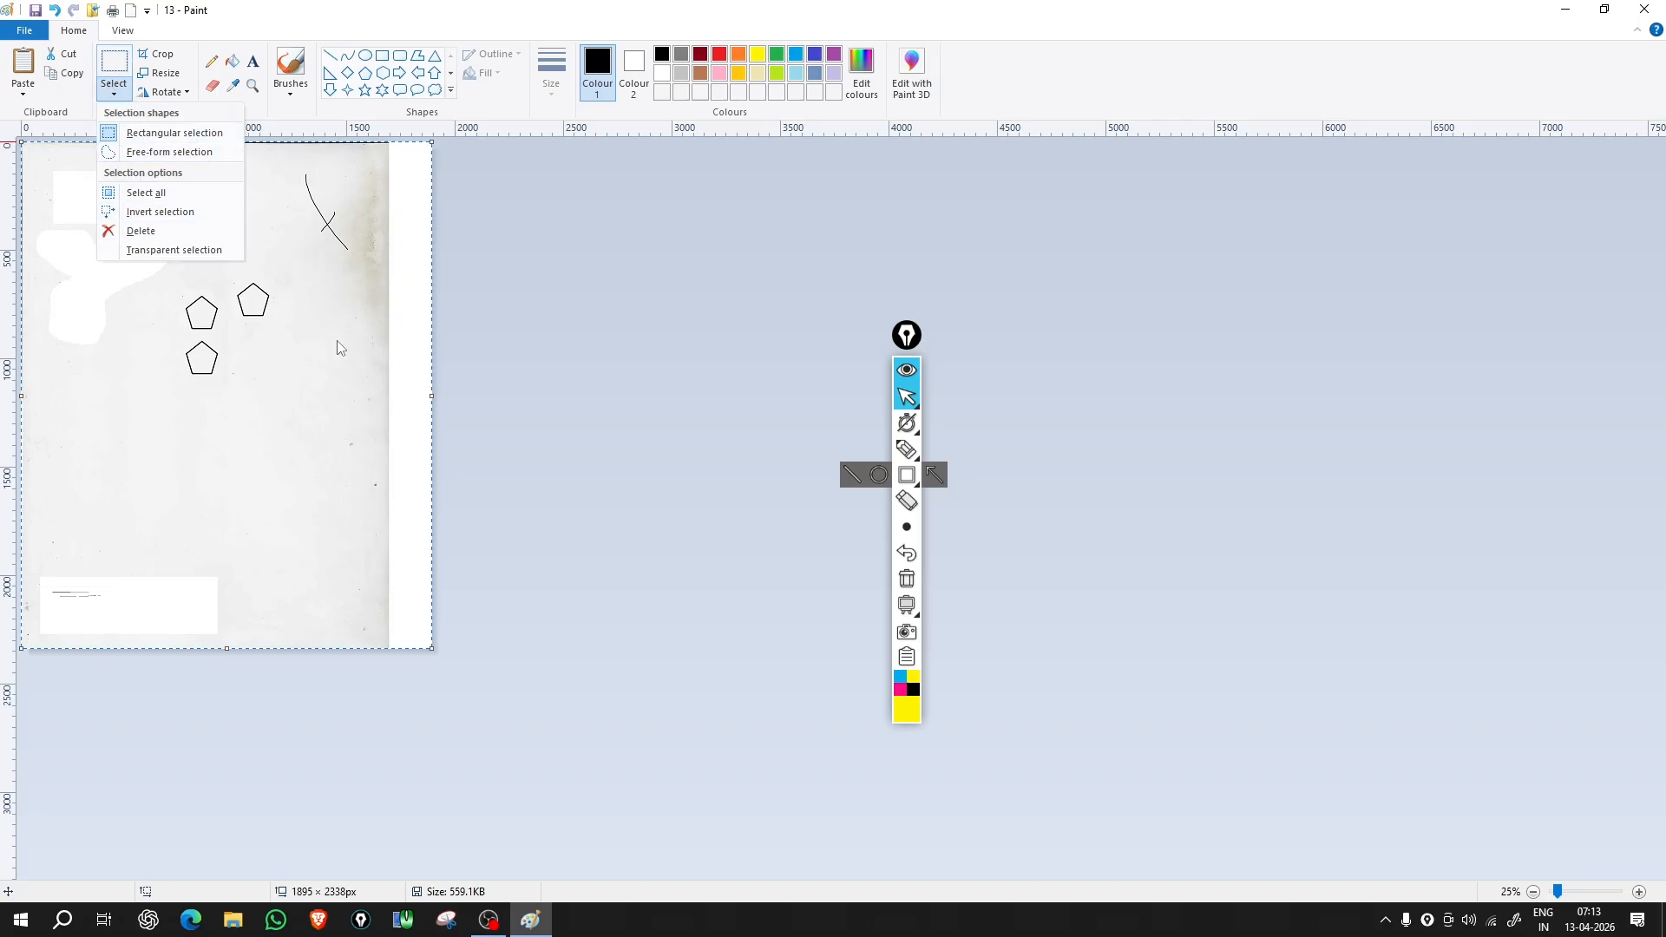
pyautogui.click(453, 404)
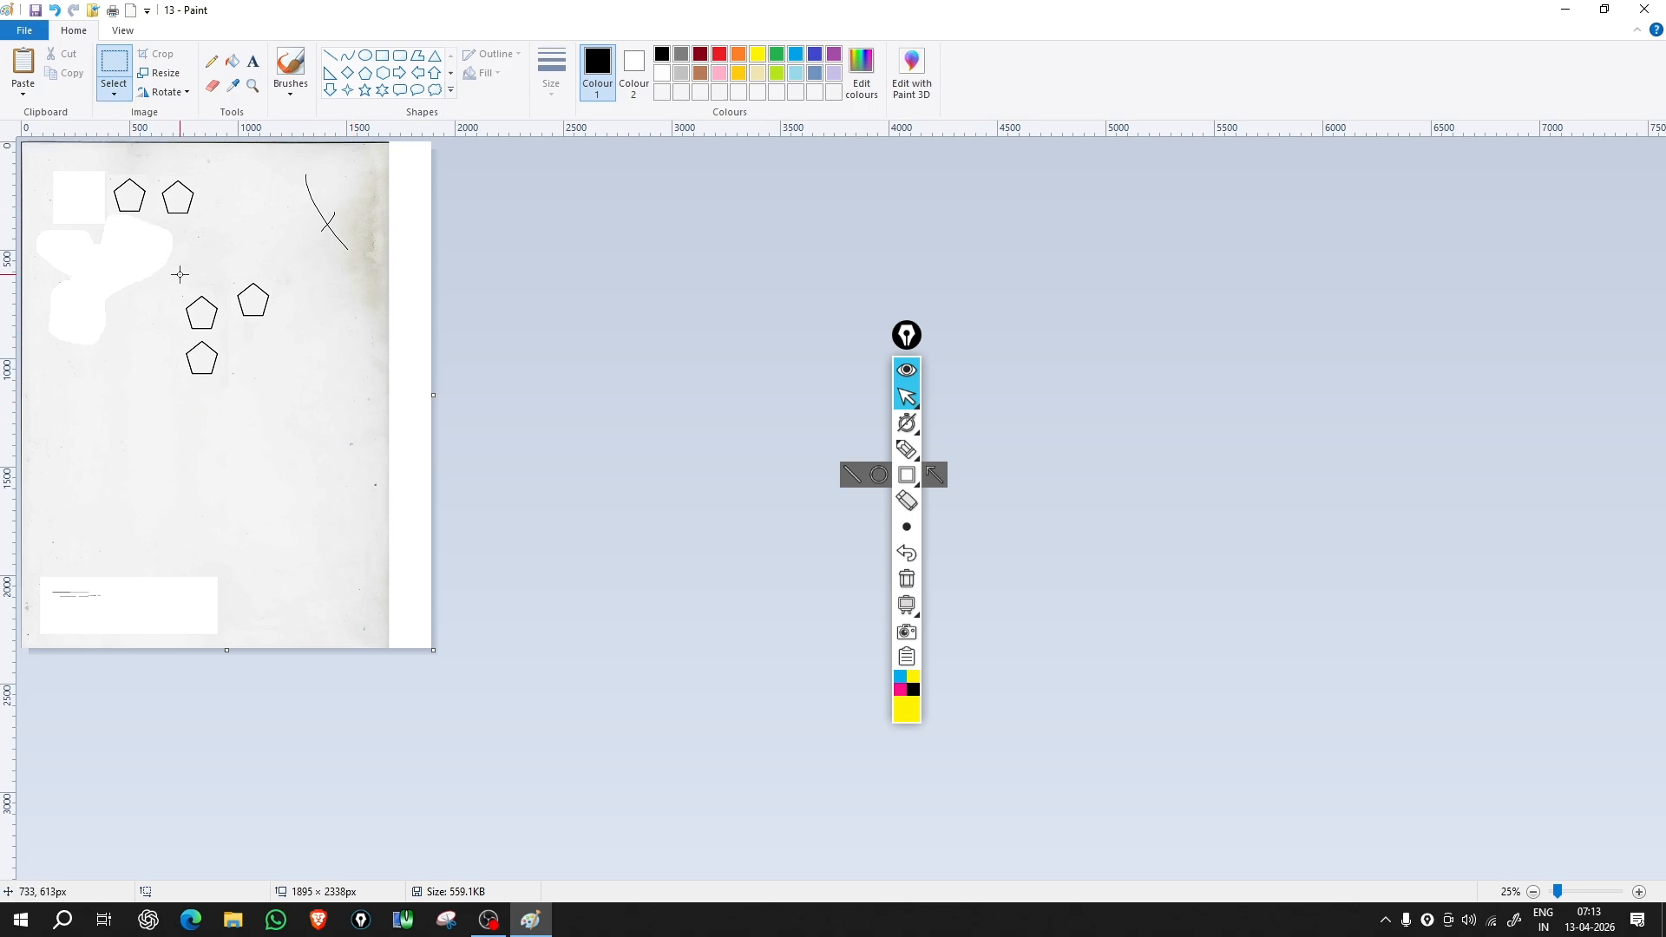
pyautogui.moveTo(181, 274); pyautogui.dragTo(280, 397)
pyautogui.click(113, 87)
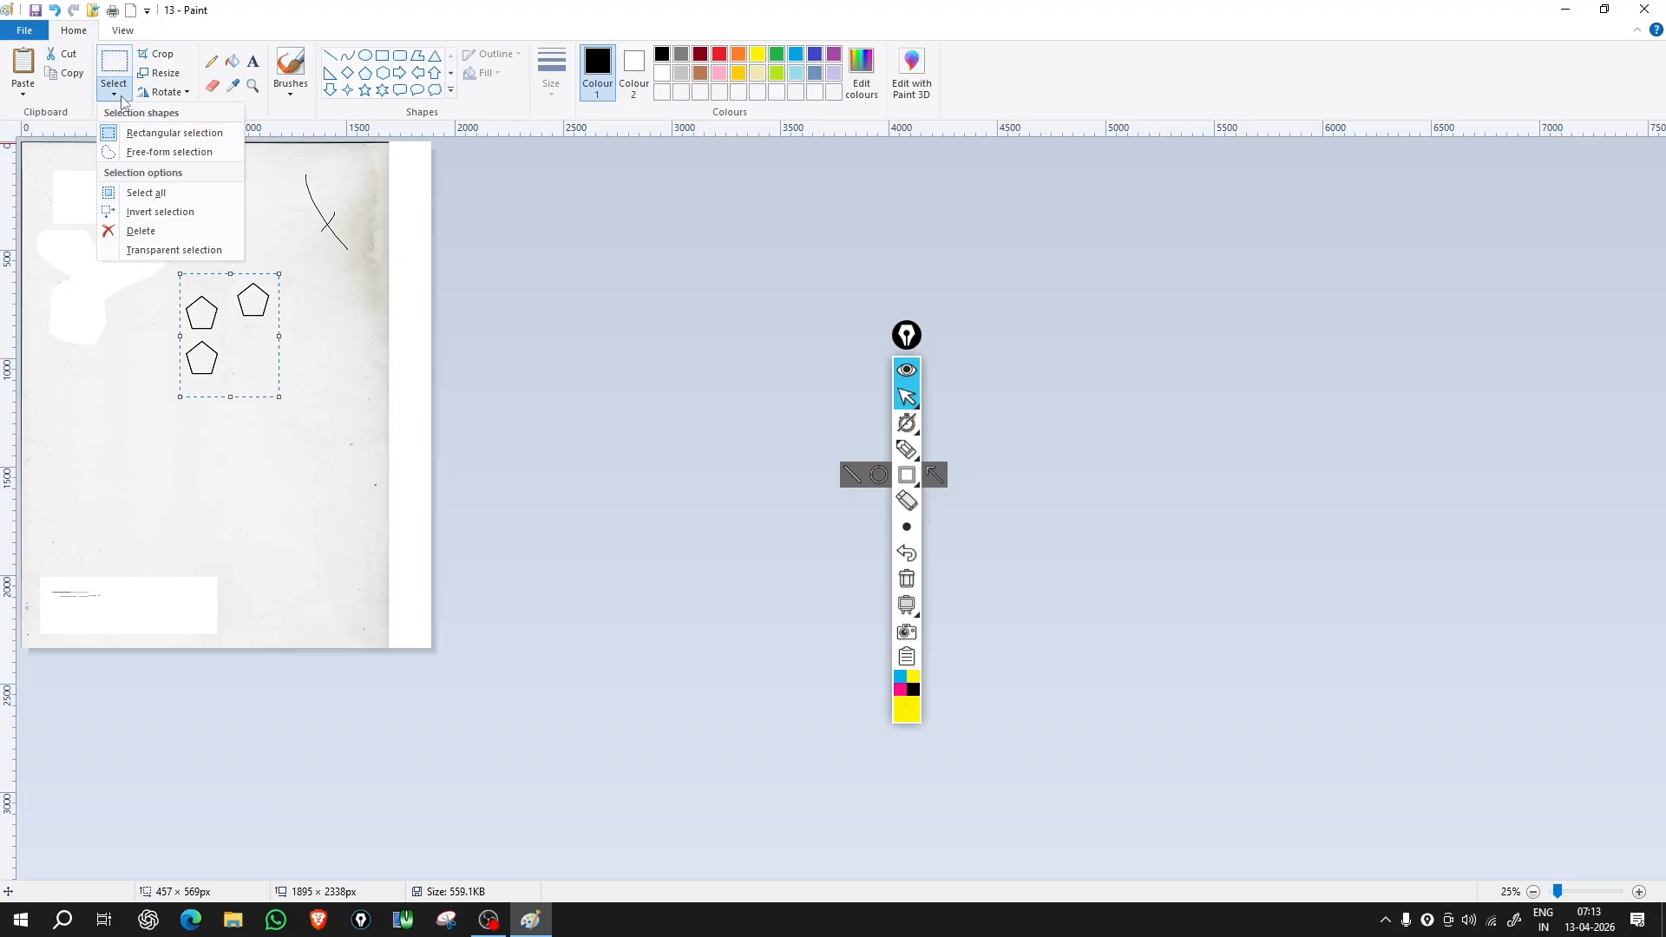
pyautogui.click(152, 213)
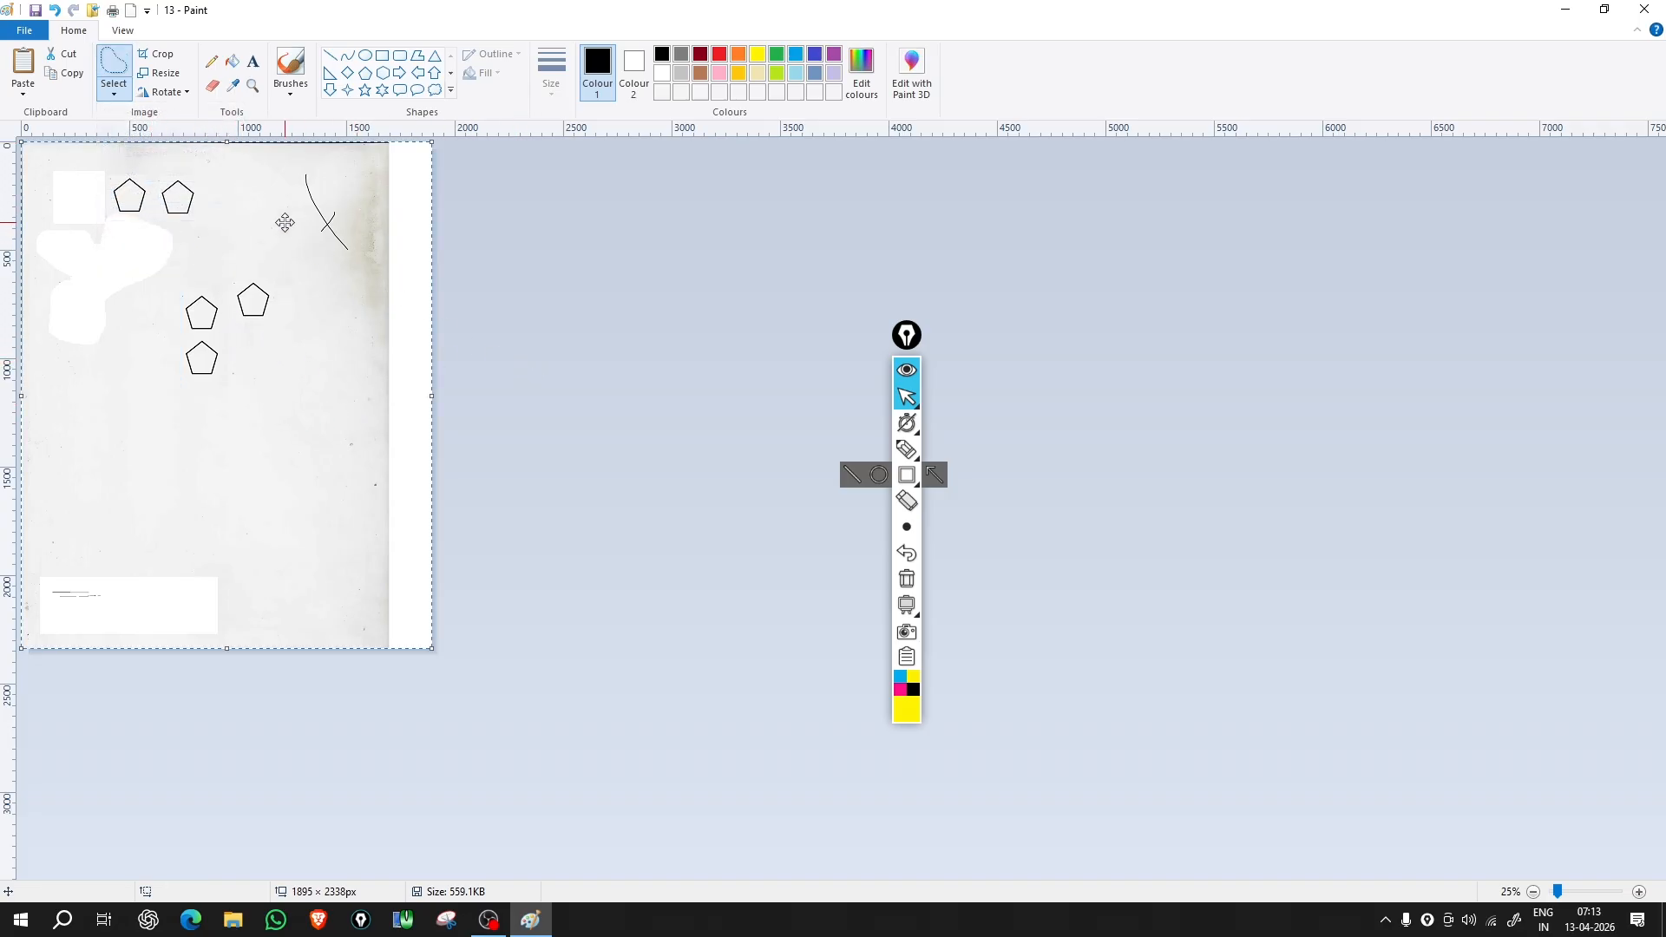
# Step: Drag the inverted selection down-right and back, then select everything with Ctrl+A
pyautogui.moveTo(283, 222); pyautogui.dragTo(503, 400)
pyautogui.moveTo(373, 499); pyautogui.dragTo(284, 224)
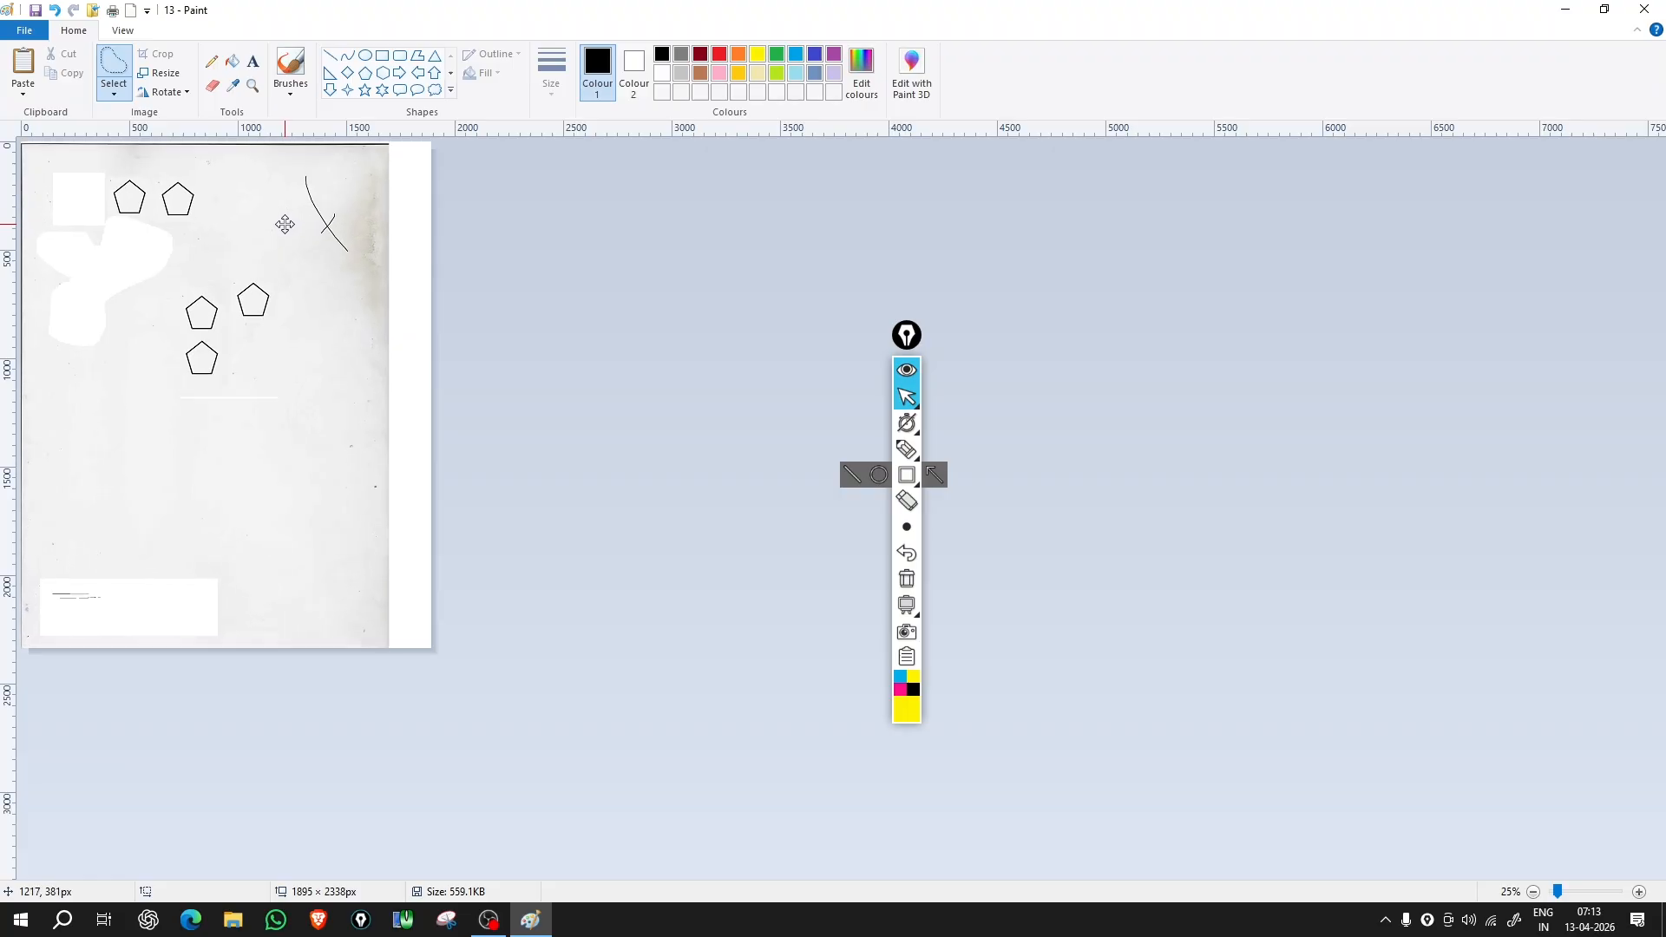
pyautogui.hotkey('ctrl', 'a')
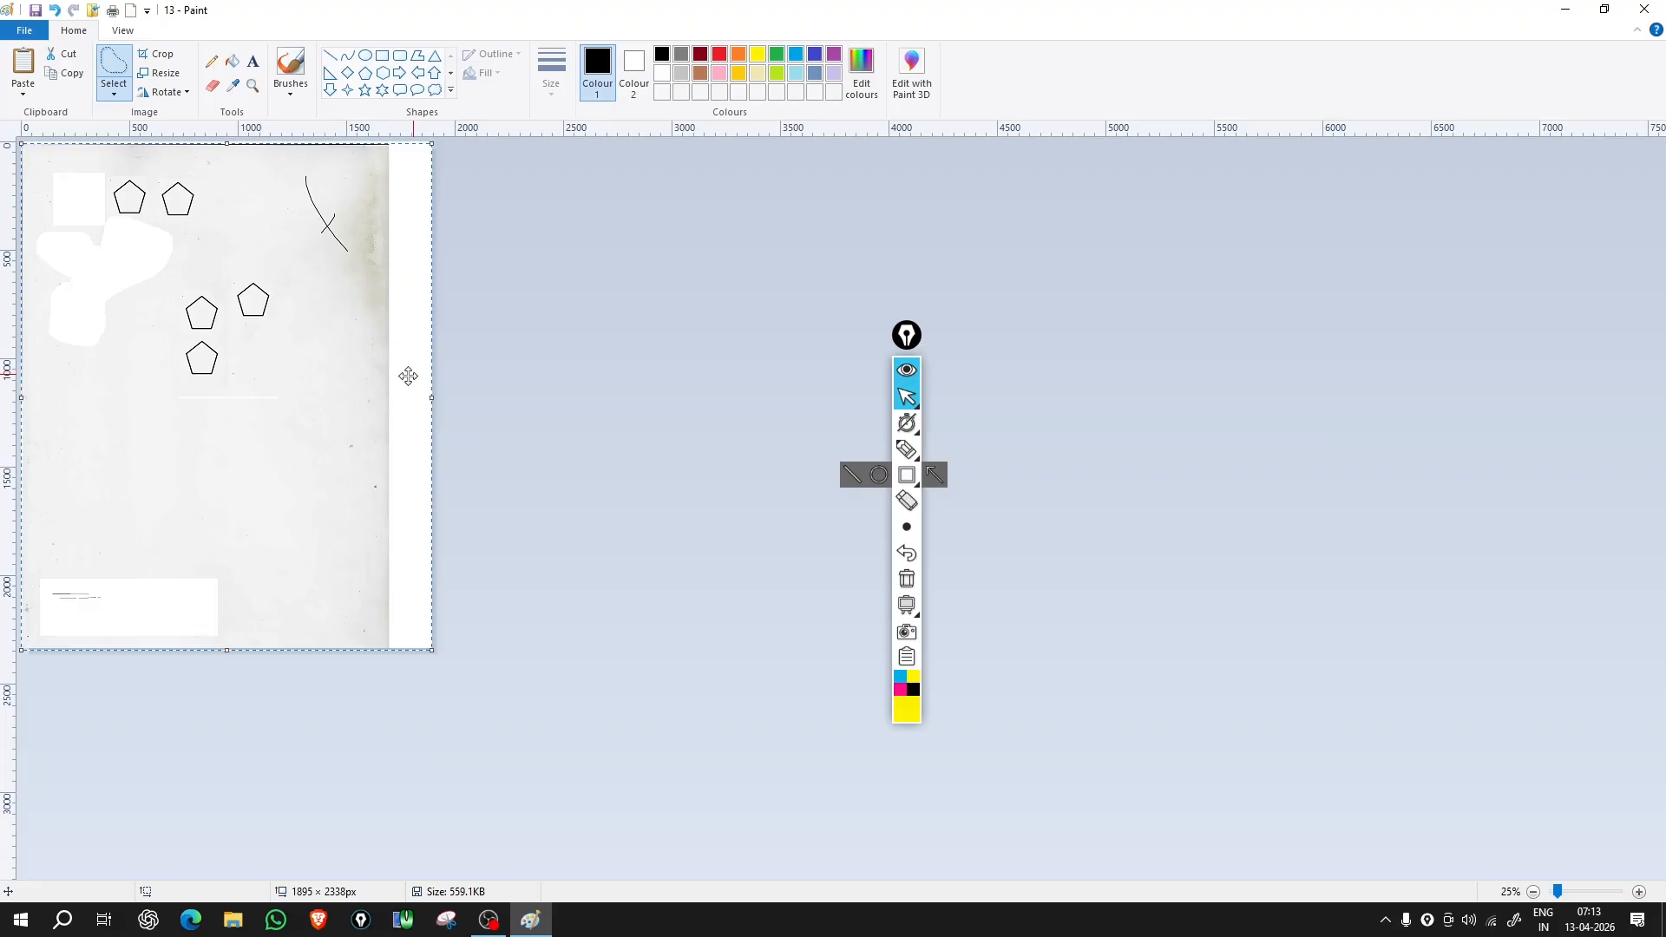
# Step: Delete the selected area, then free-form select the pentagon patch and move it down-right
pyautogui.click(113, 95)
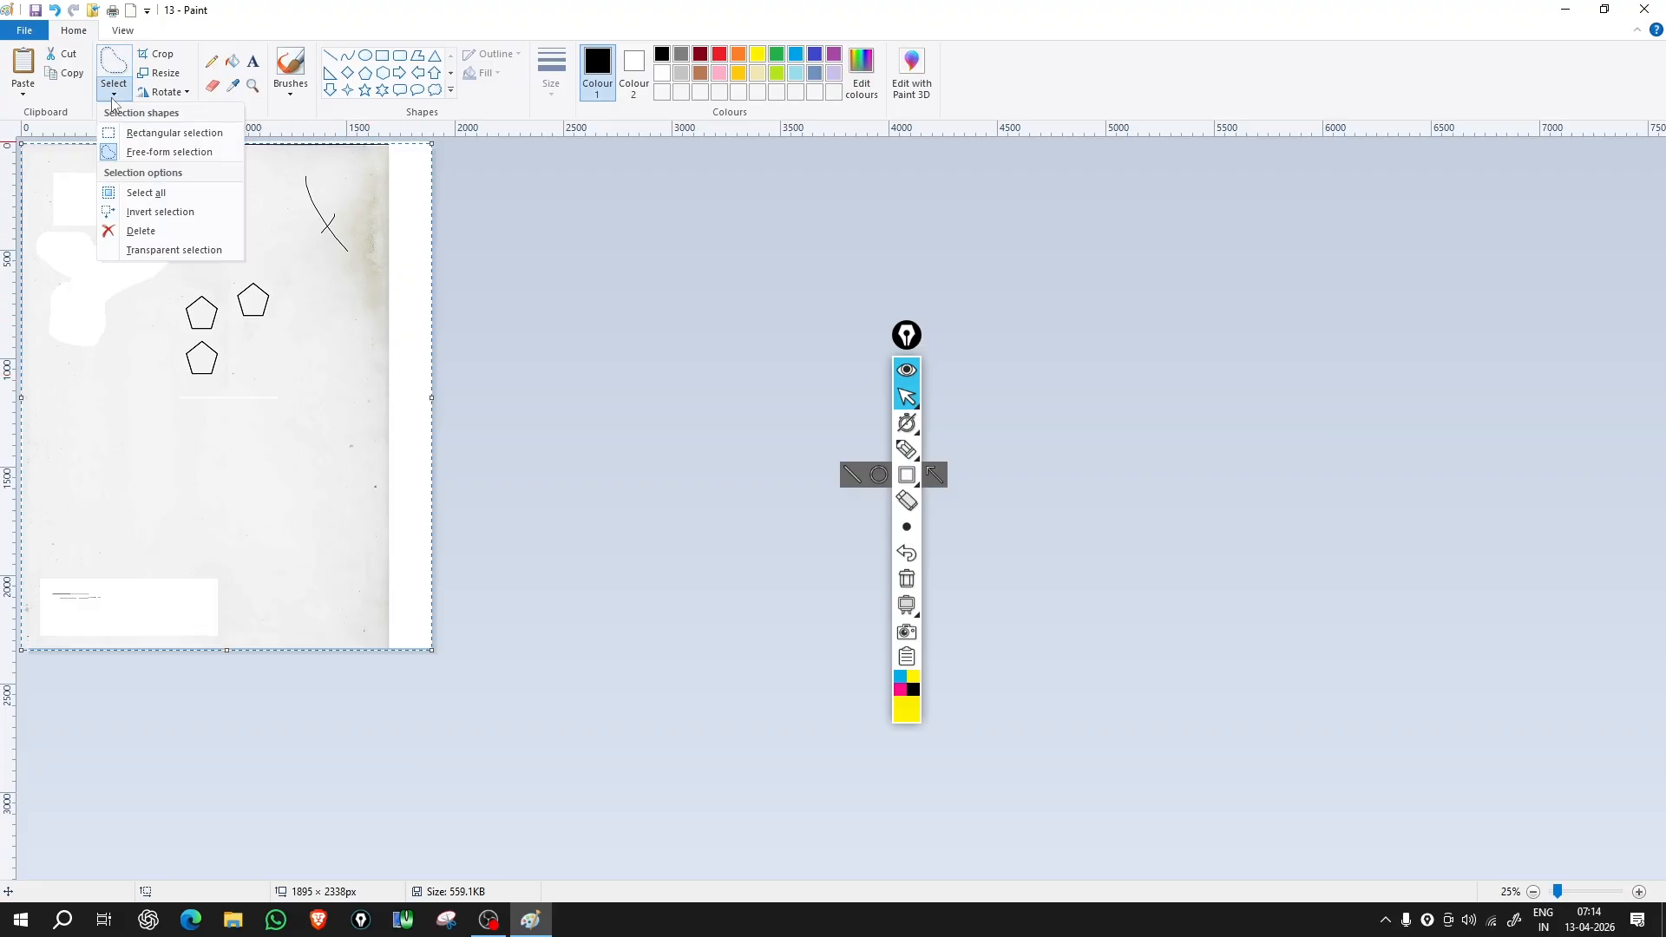
pyautogui.click(183, 232)
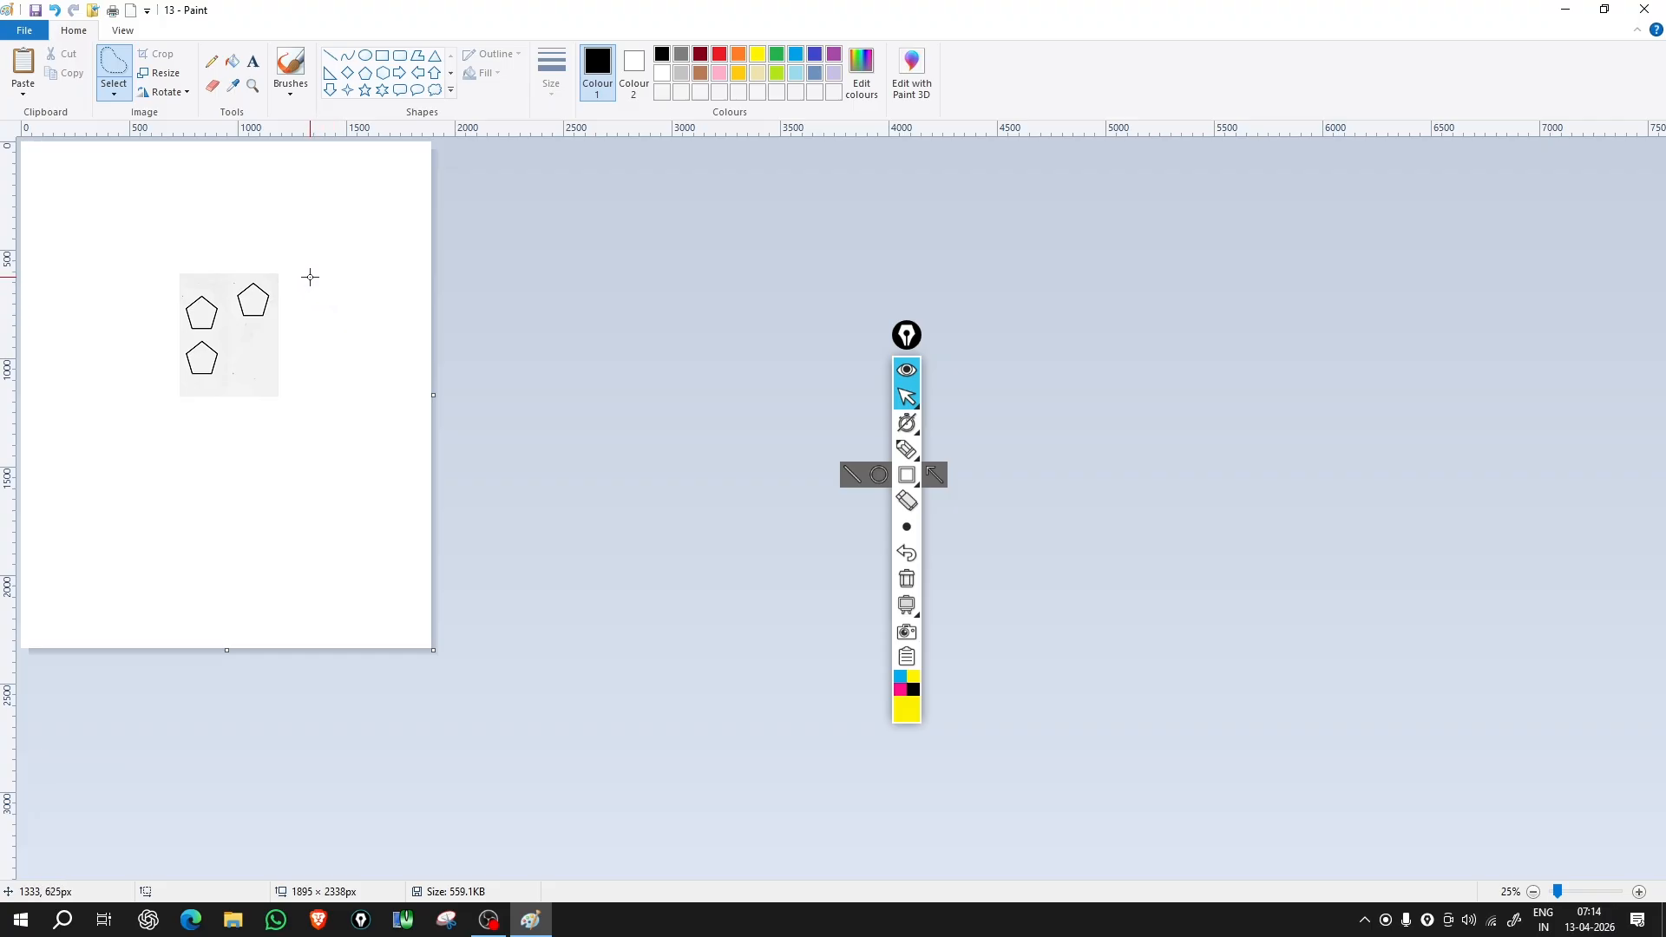
pyautogui.moveTo(151, 230); pyautogui.dragTo(291, 424)
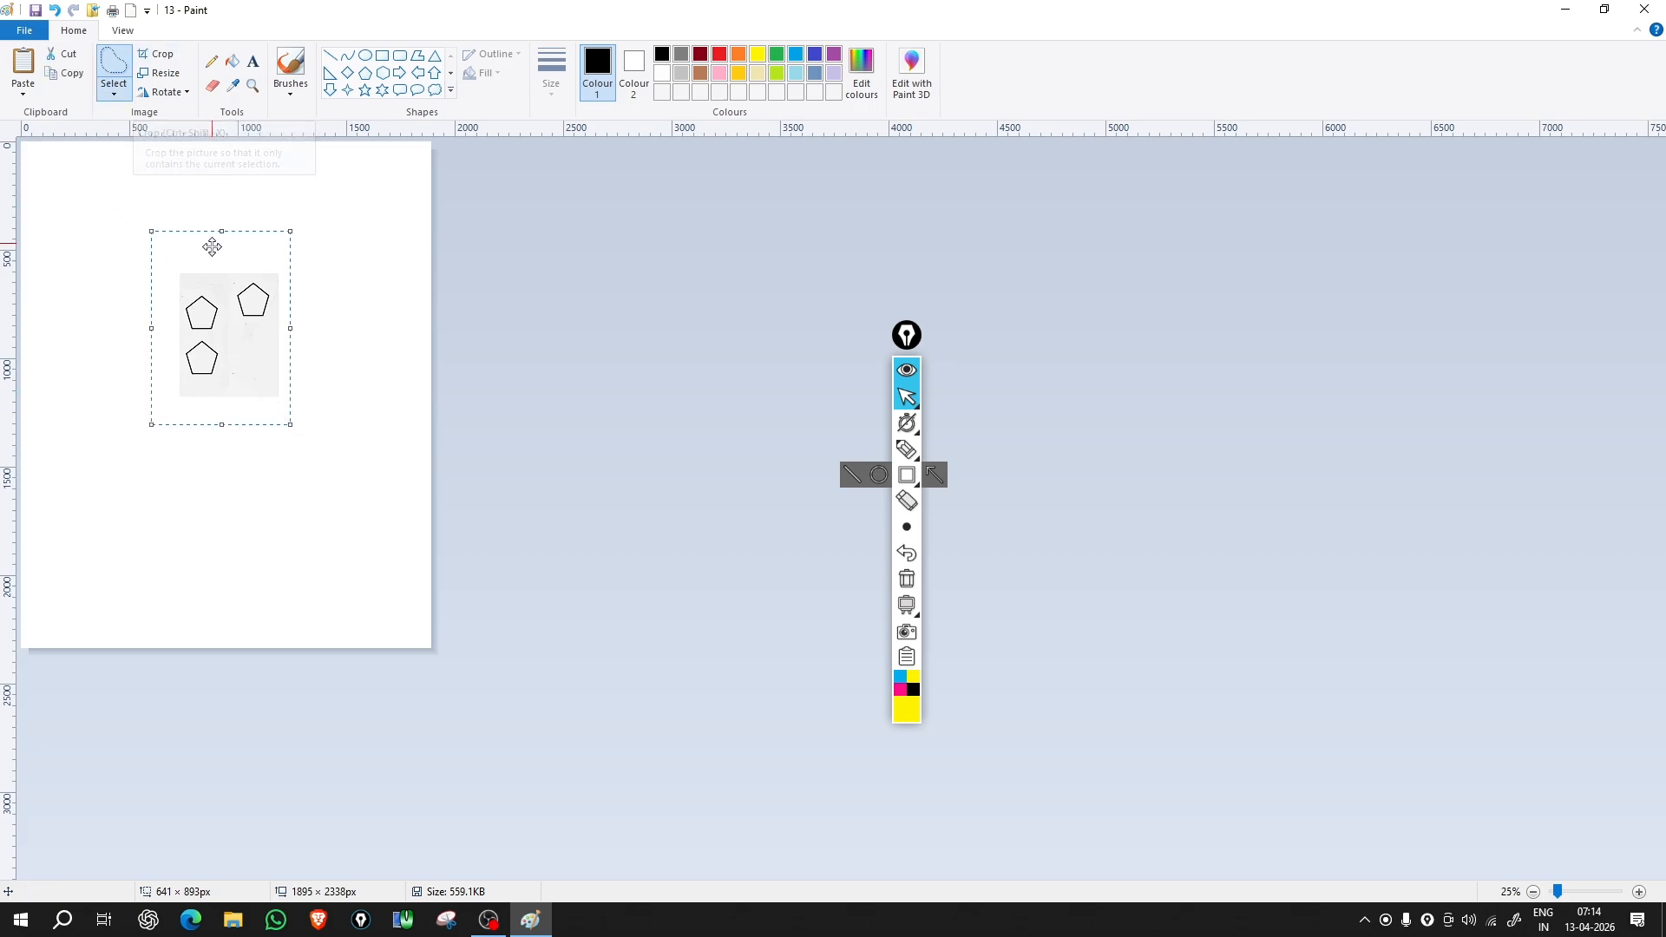
pyautogui.moveTo(220, 290); pyautogui.dragTo(288, 361)
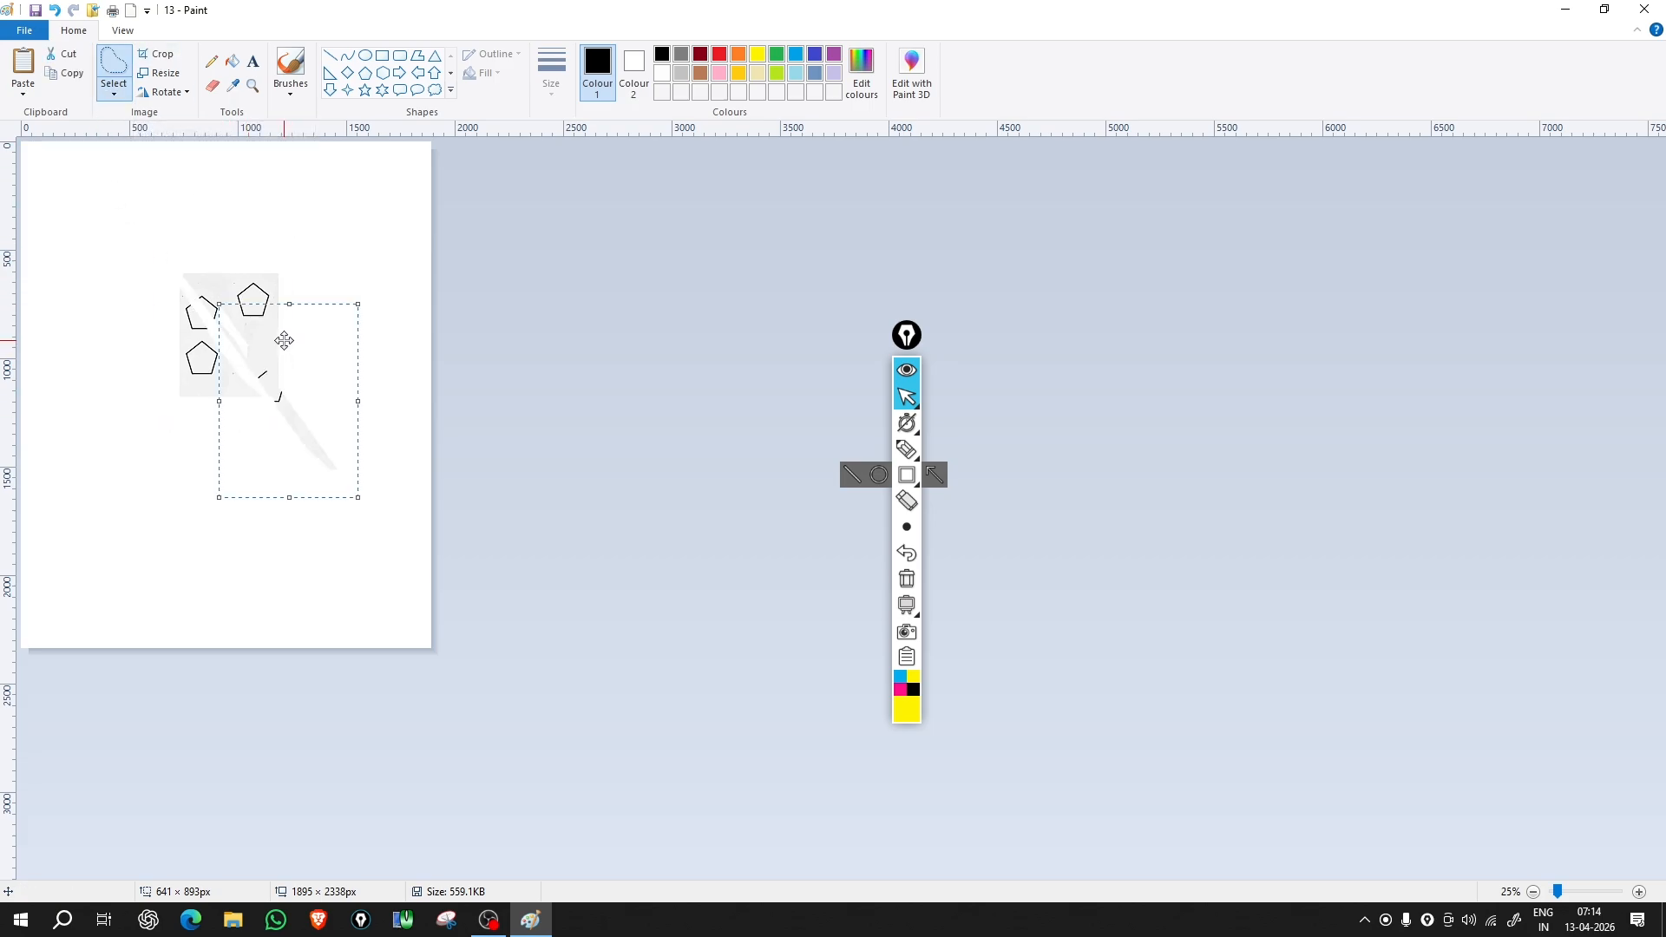
pyautogui.click(129, 183)
# Step: Rectangle-select the remaining pentagons and grey patch and delete them
pyautogui.moveTo(128, 184); pyautogui.dragTo(358, 539)
pyautogui.click(114, 91)
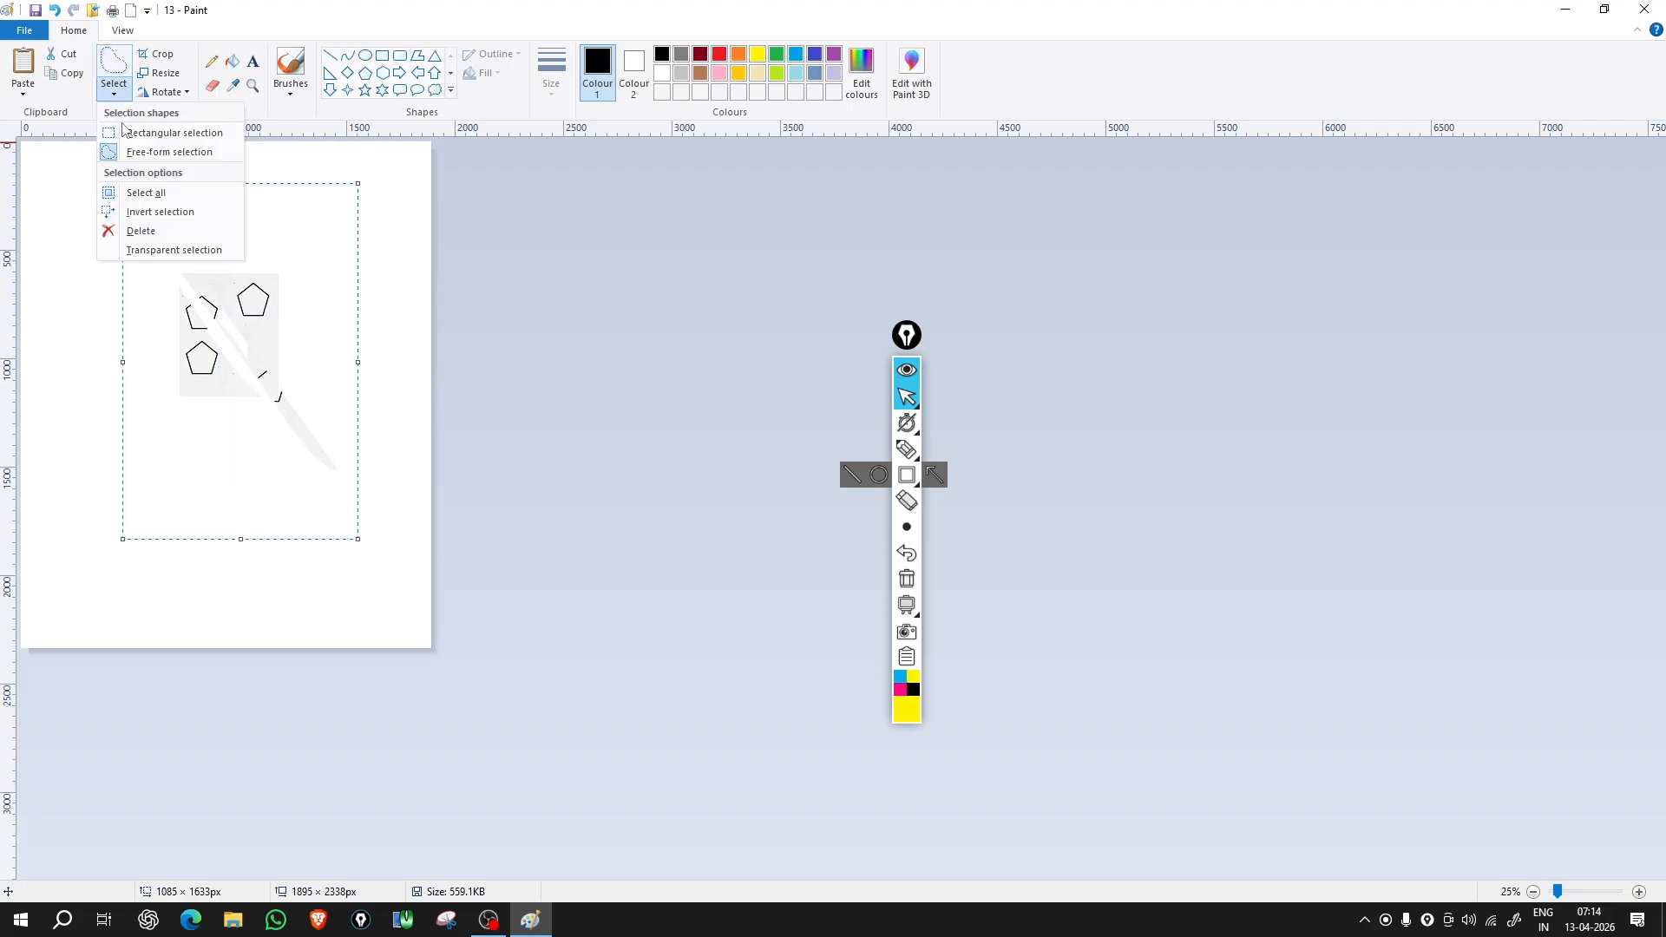
pyautogui.click(124, 132)
pyautogui.moveTo(116, 241); pyautogui.dragTo(374, 542)
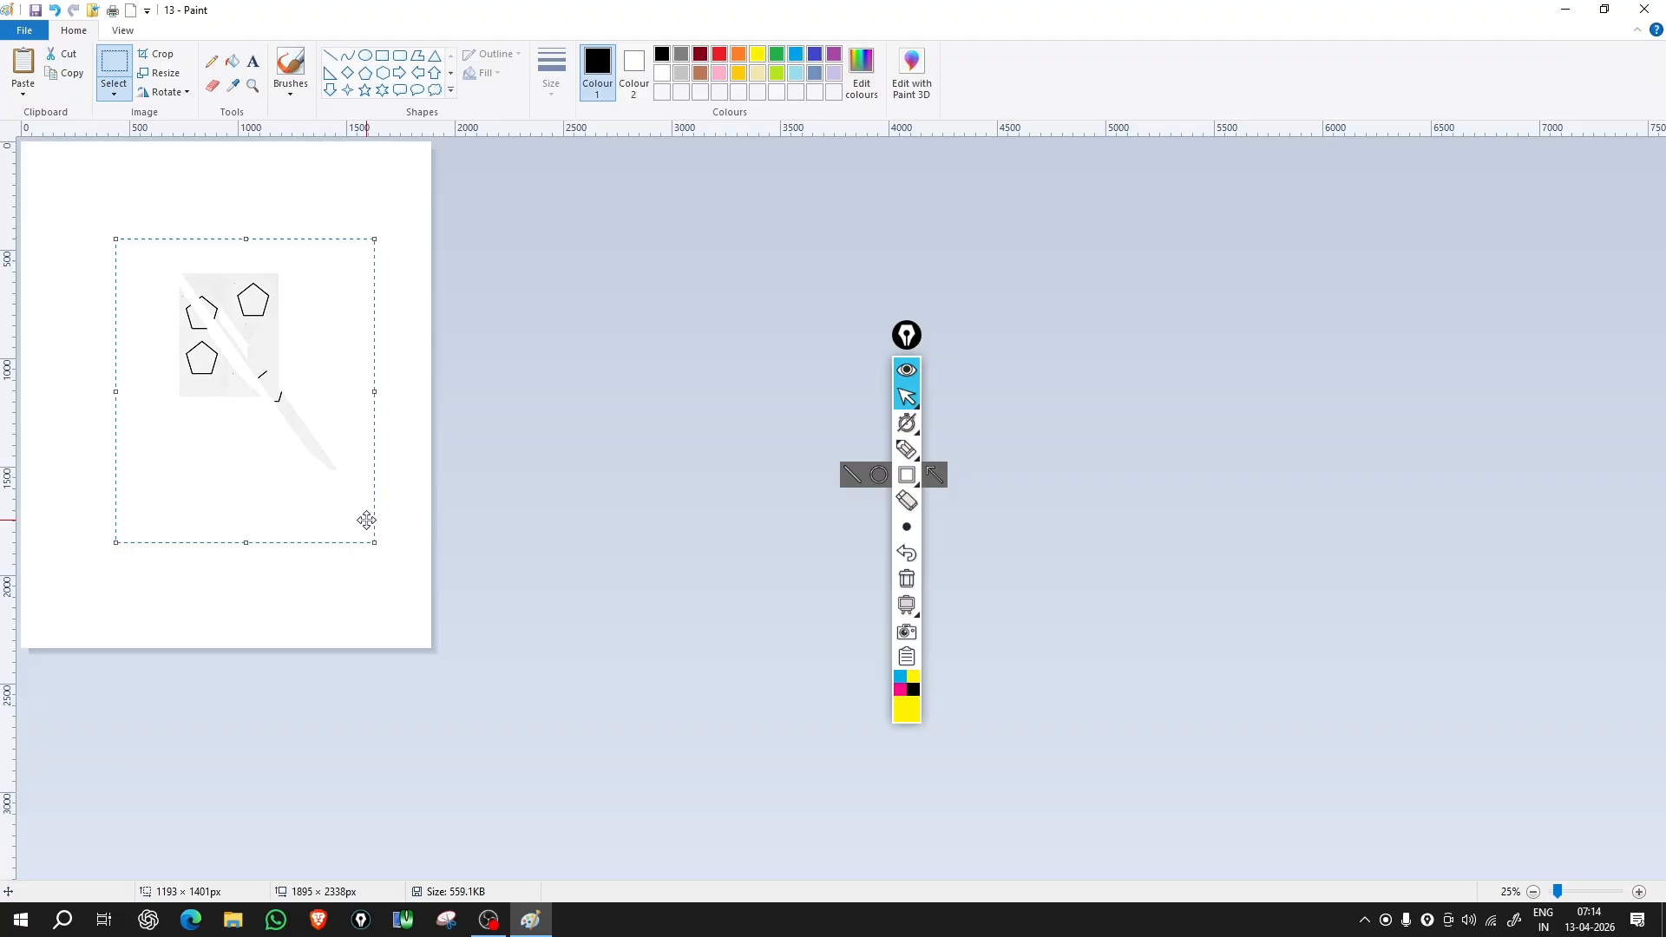
pyautogui.press('Delete')
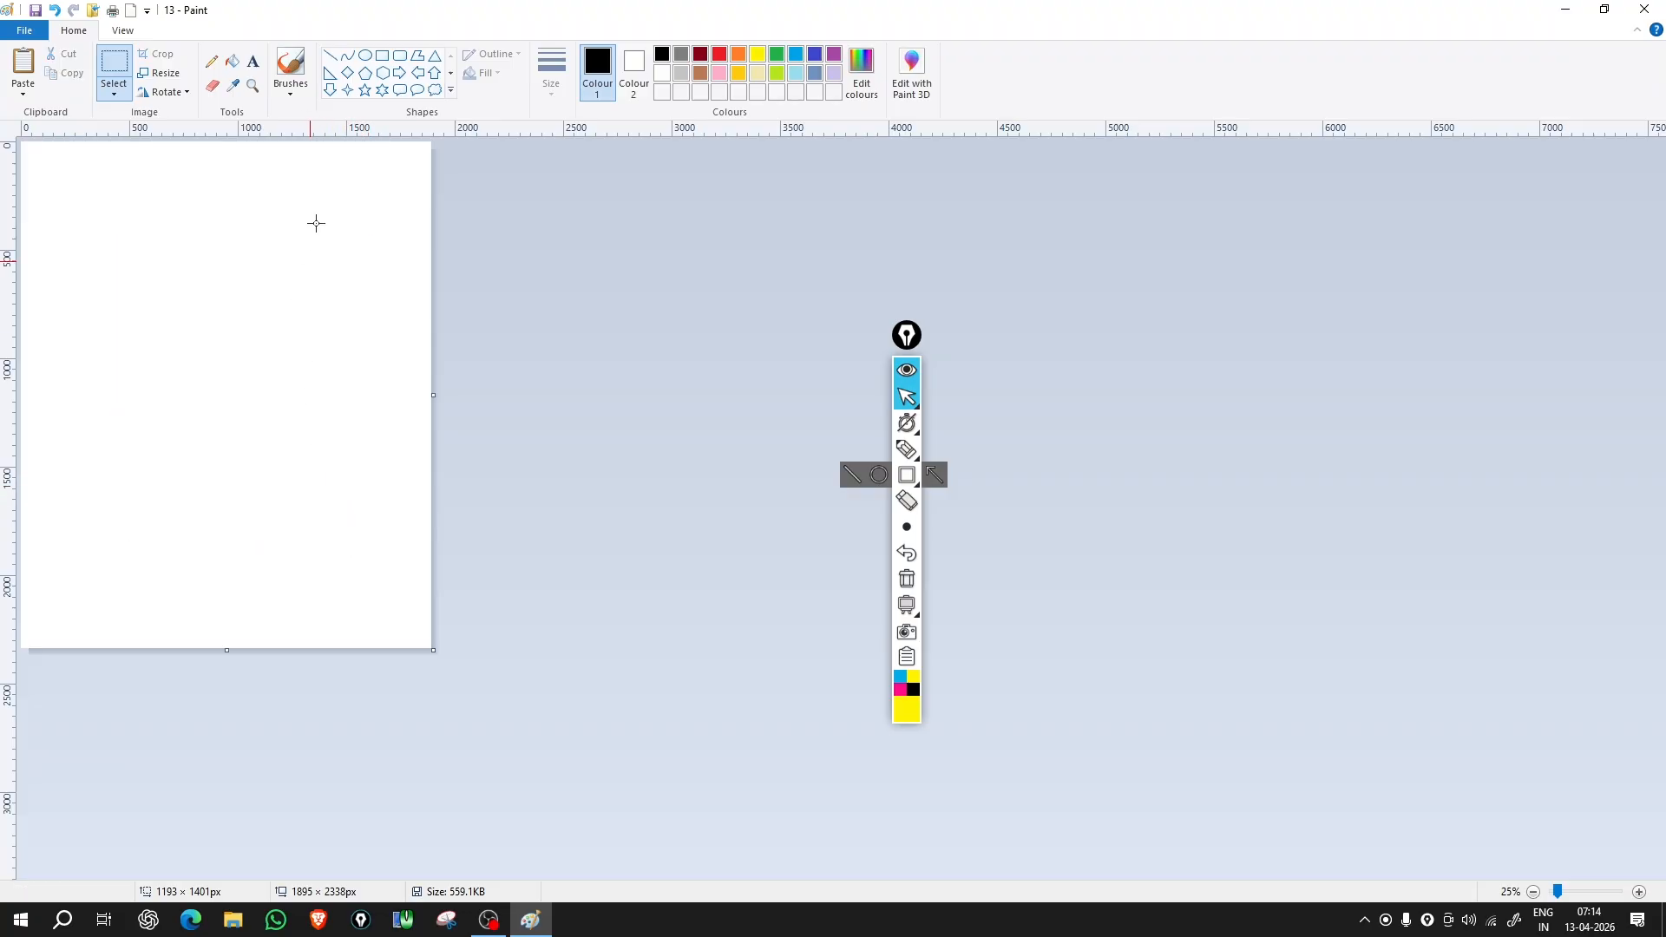
# Step: Draw a circle at the upper left and a rectangle below it
pyautogui.click(366, 57)
pyautogui.moveTo(110, 243); pyautogui.dragTo(255, 387)
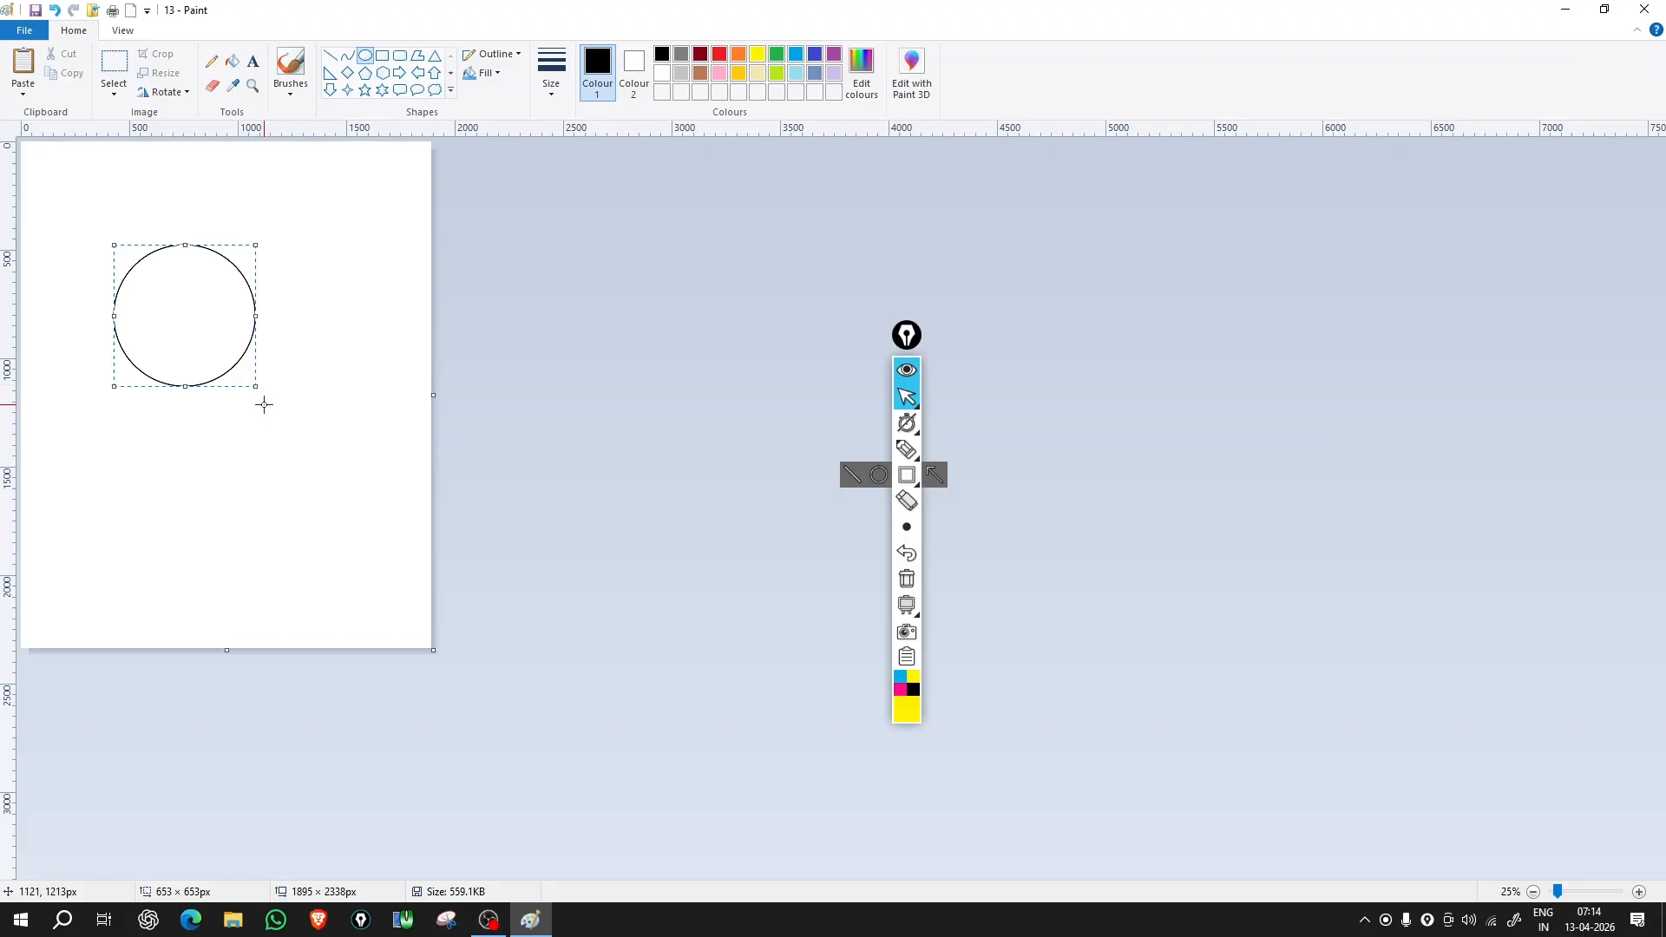
pyautogui.click(382, 57)
pyautogui.moveTo(146, 414); pyautogui.dragTo(346, 522)
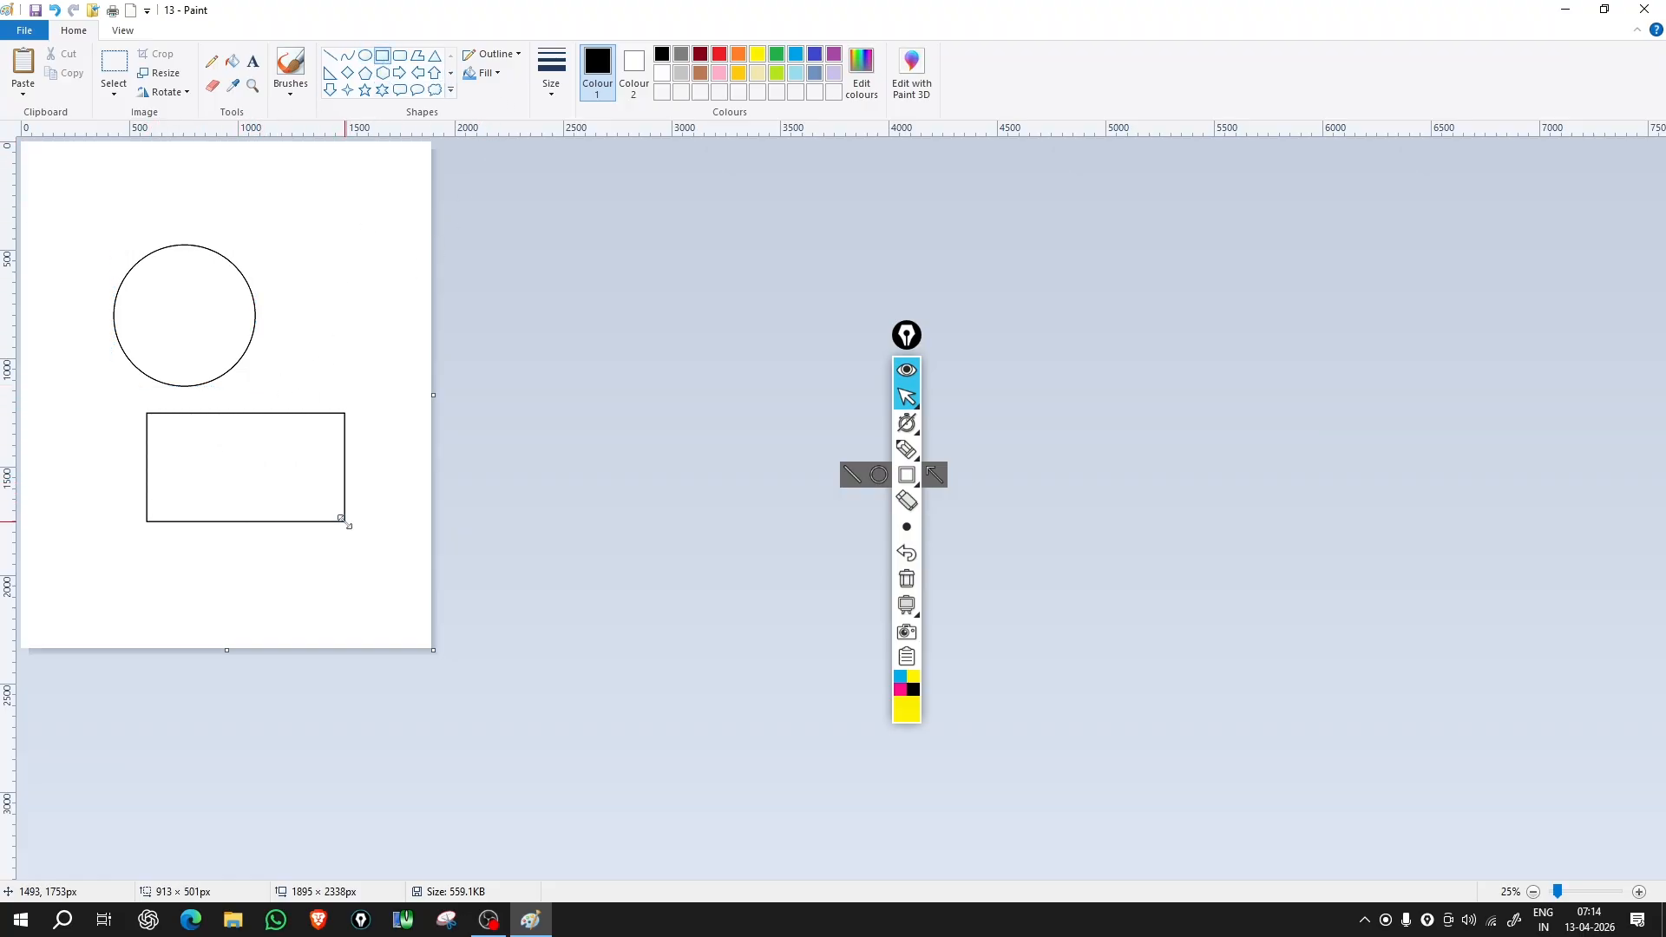
pyautogui.click(283, 252)
# Step: Turn on Transparent selection in the Select options
pyautogui.click(114, 93)
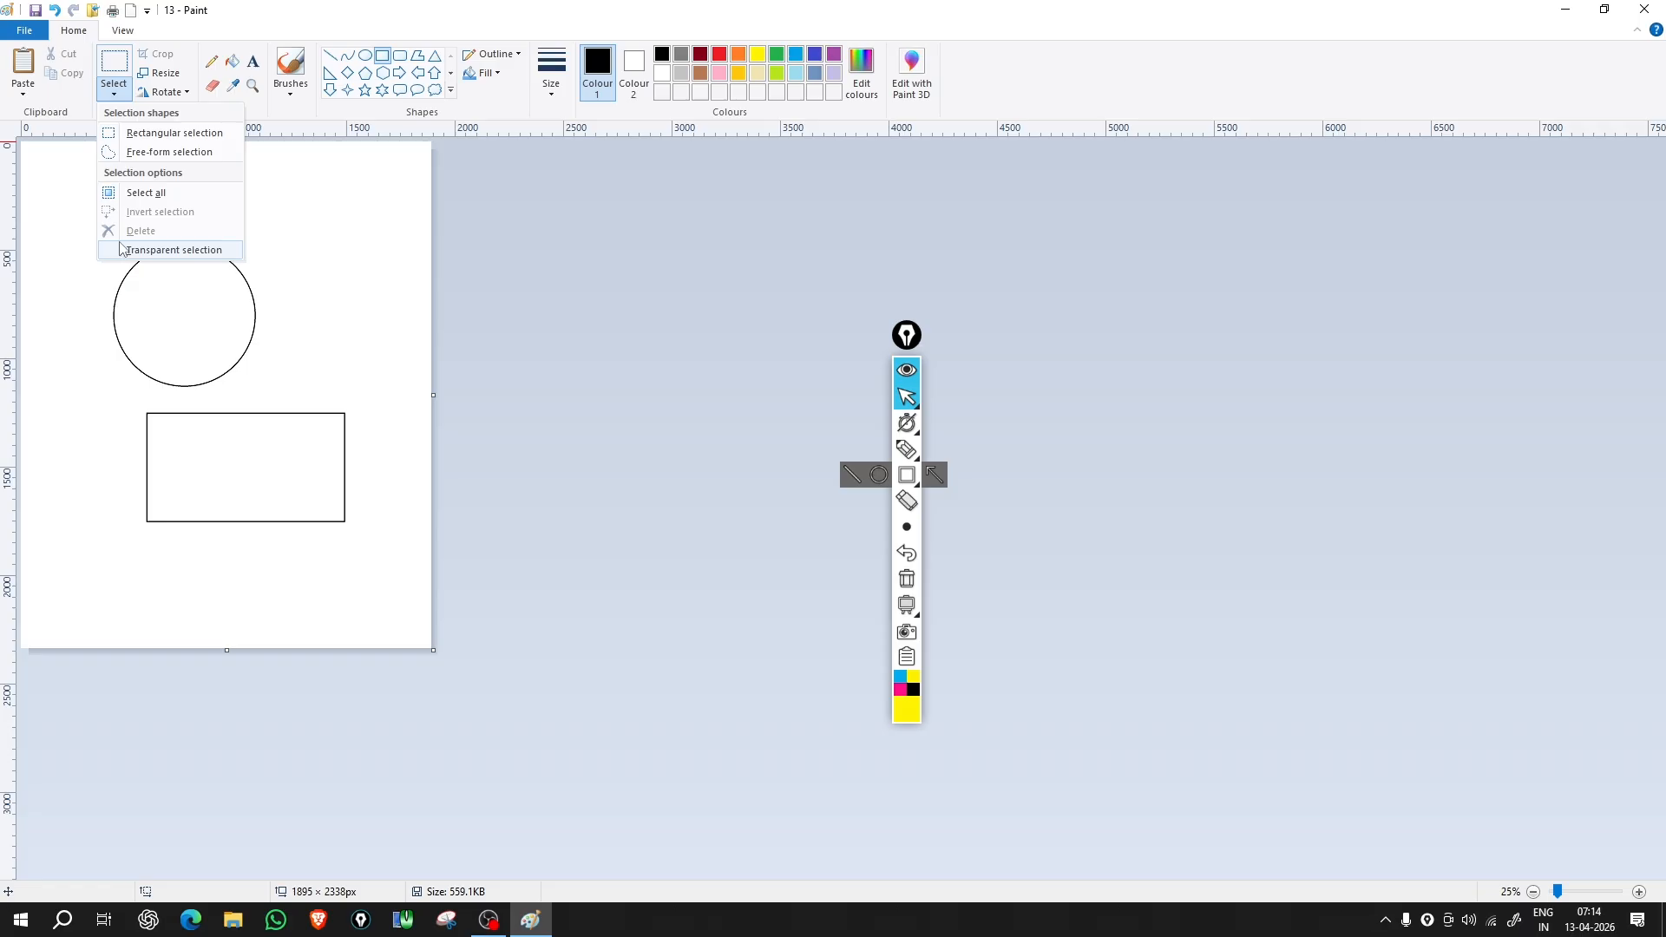
pyautogui.click(111, 97)
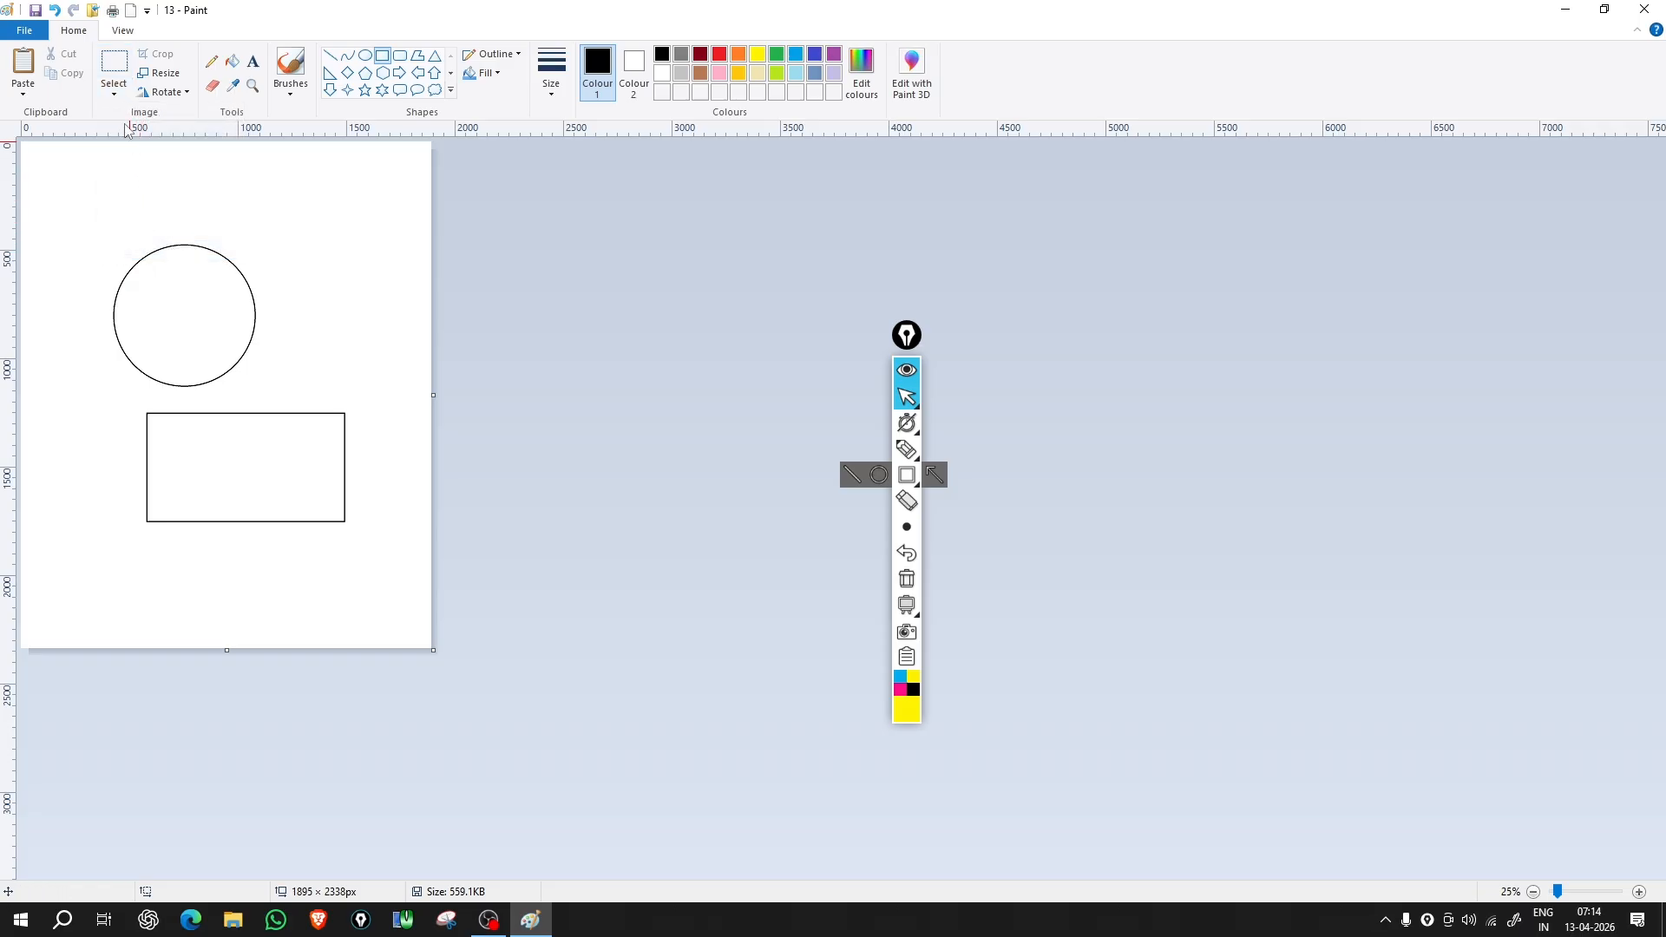
pyautogui.click(111, 98)
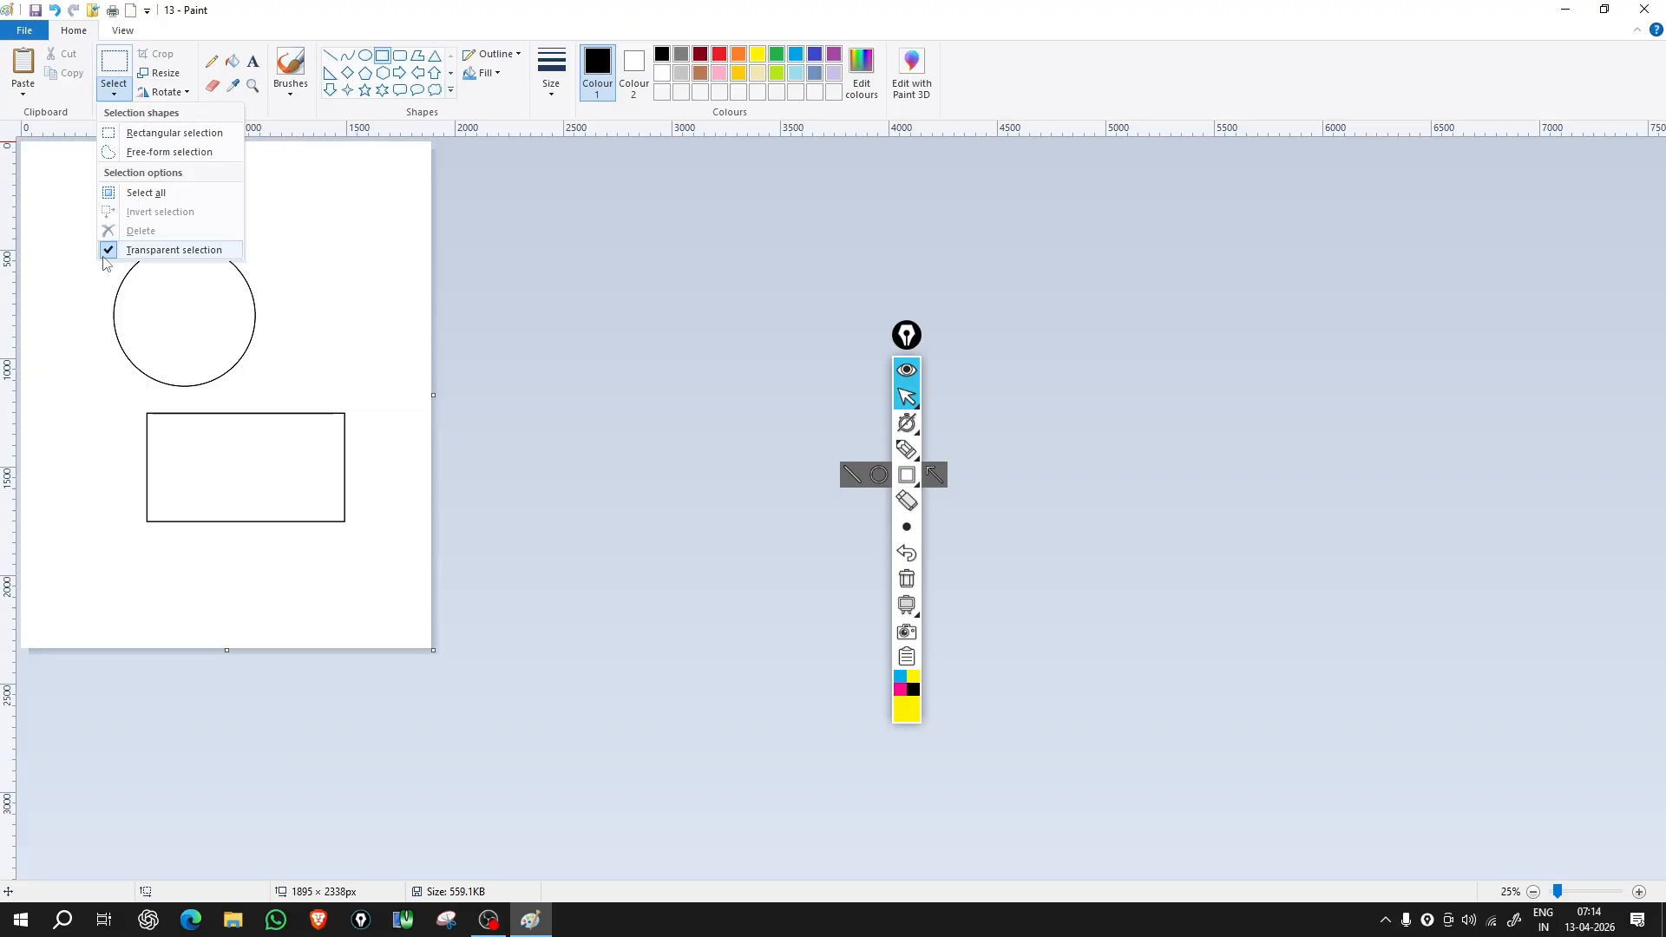
# Step: Box-select the circle and drag it onto the rectangle's top edge
pyautogui.click(281, 321)
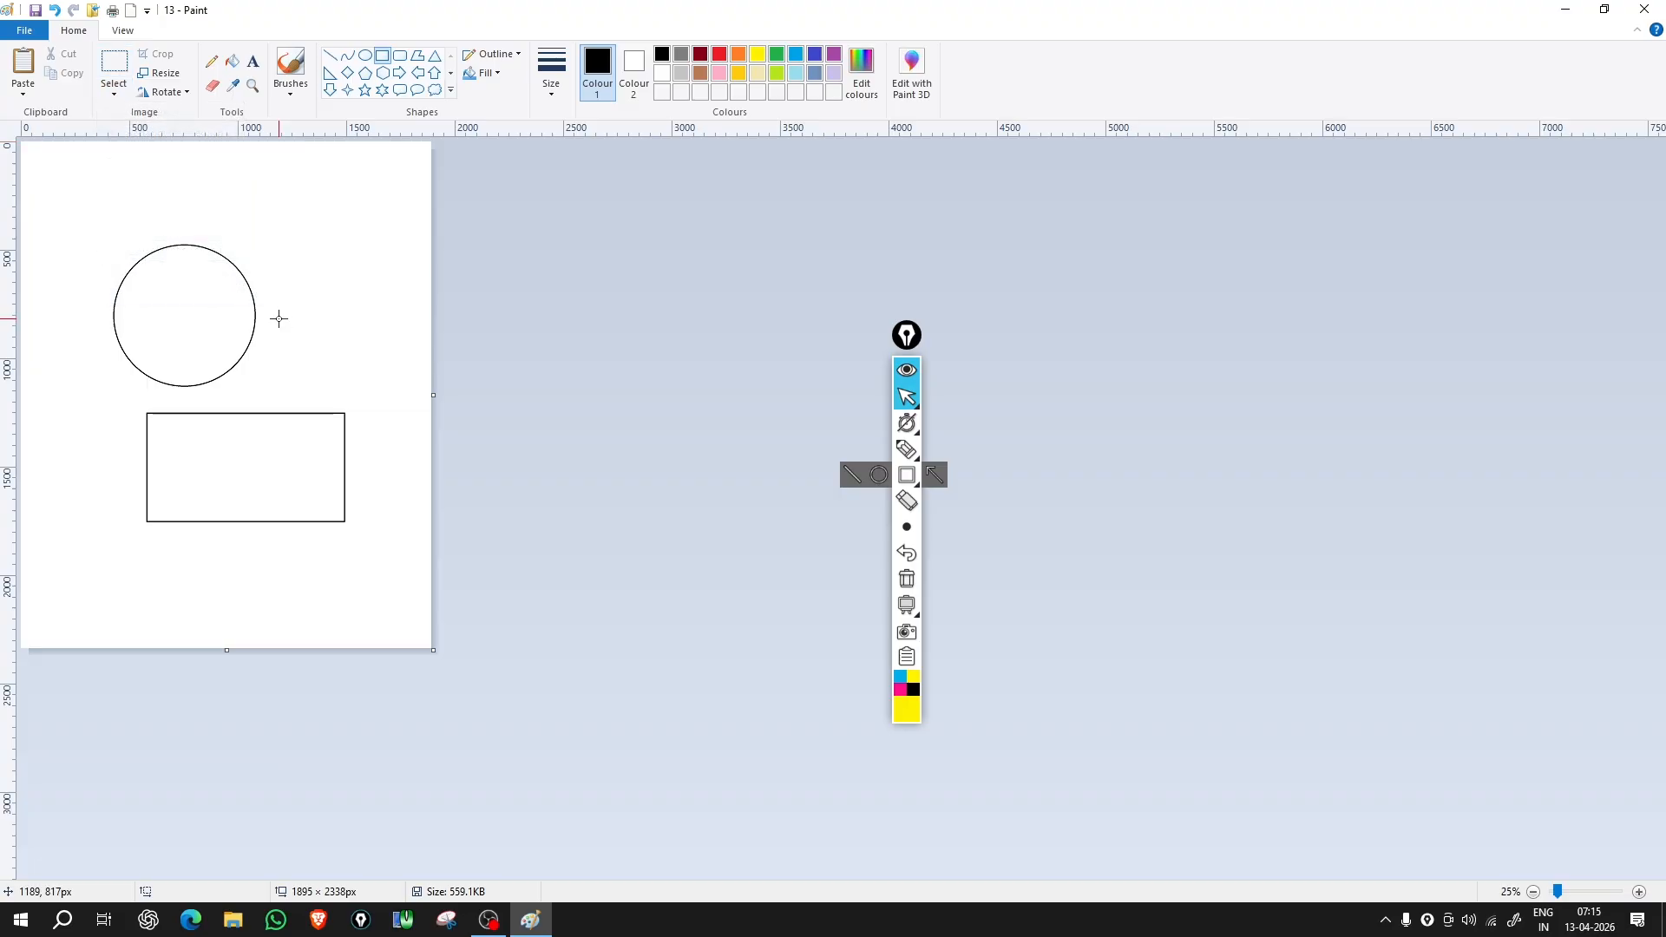
pyautogui.click(114, 63)
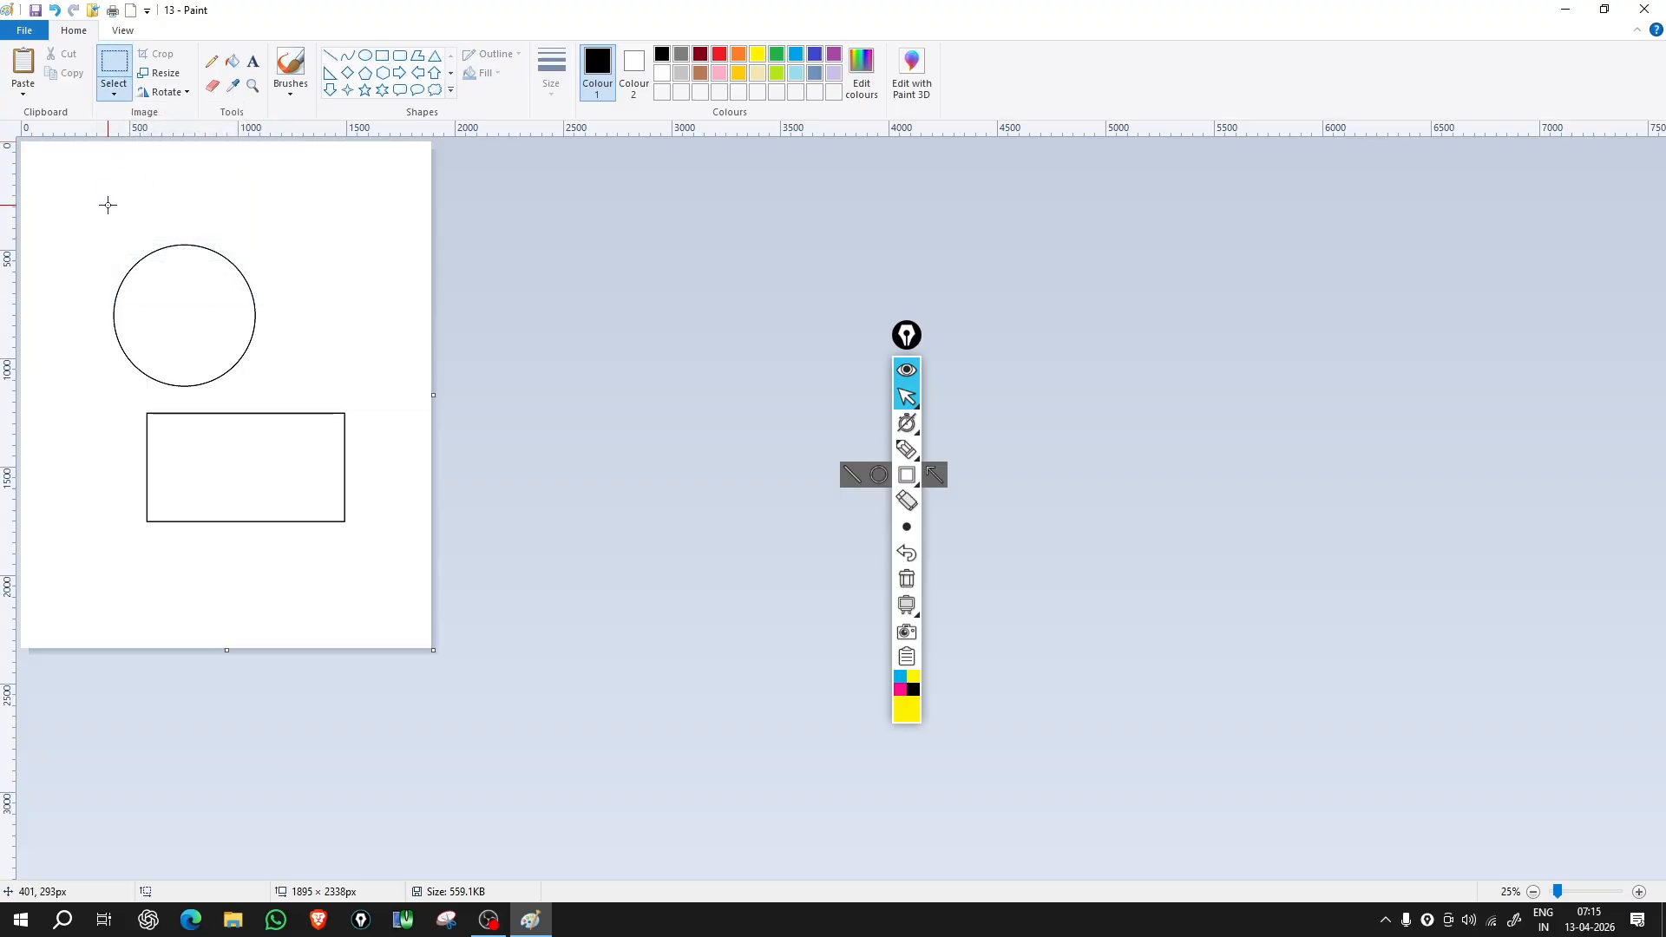
pyautogui.moveTo(79, 209); pyautogui.dragTo(289, 406)
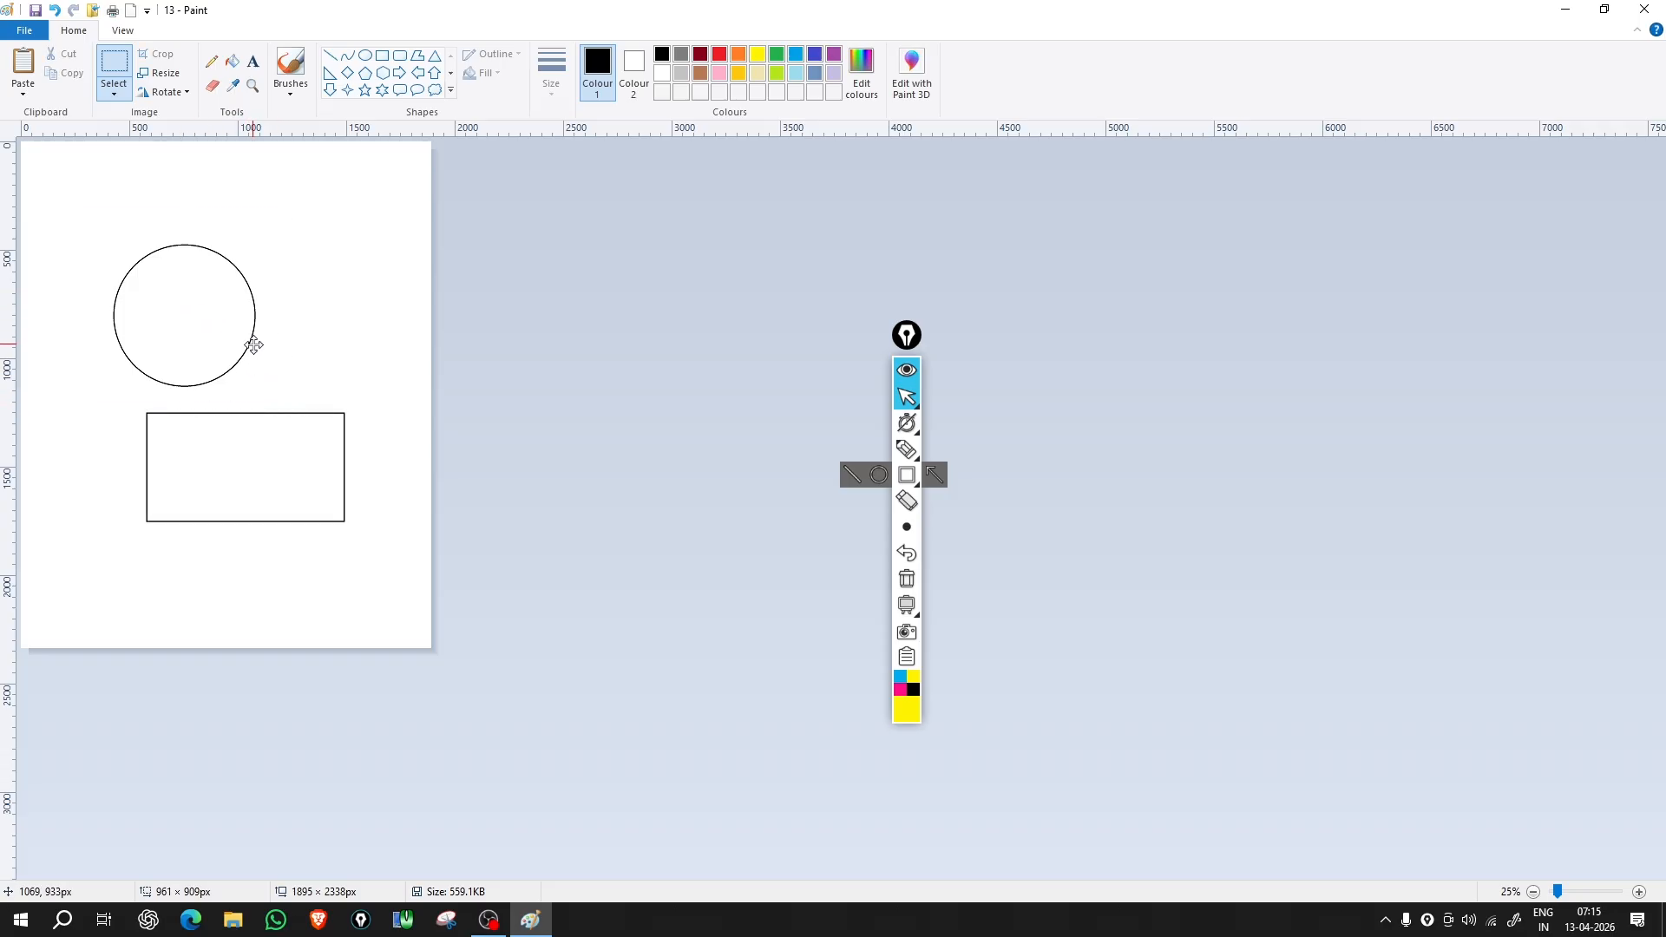
pyautogui.moveTo(183, 292); pyautogui.dragTo(242, 316)
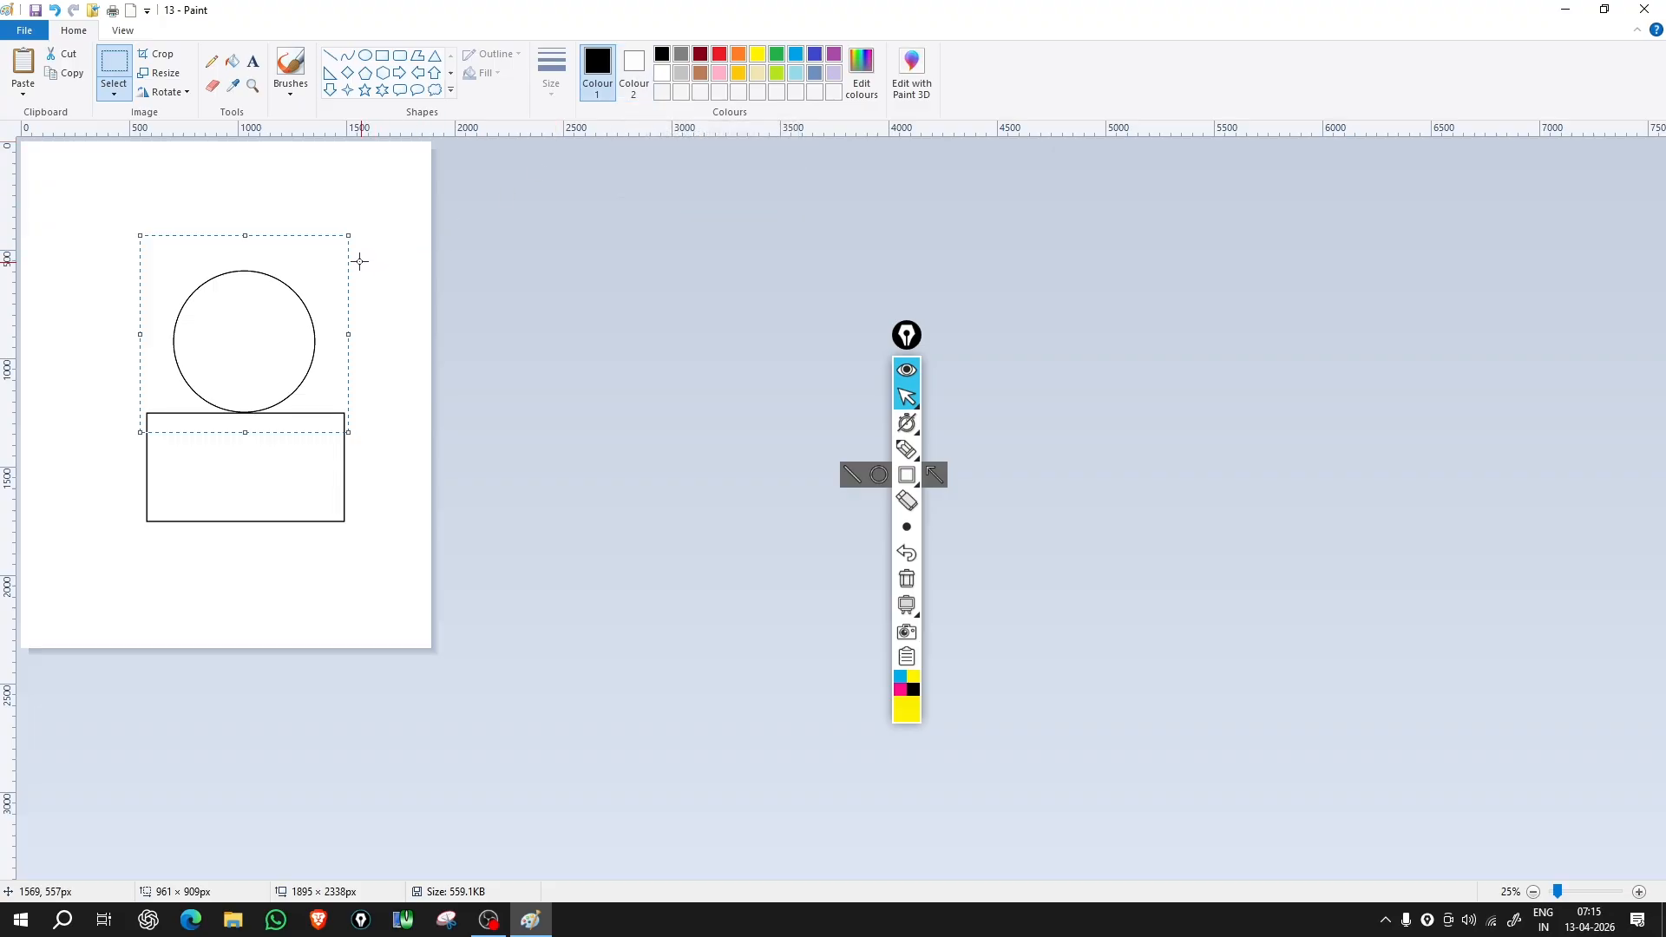
# Step: Set Colour 2 to light grey, turn off transparent selection, and shift the drawing to expose grey
pyautogui.click(638, 74)
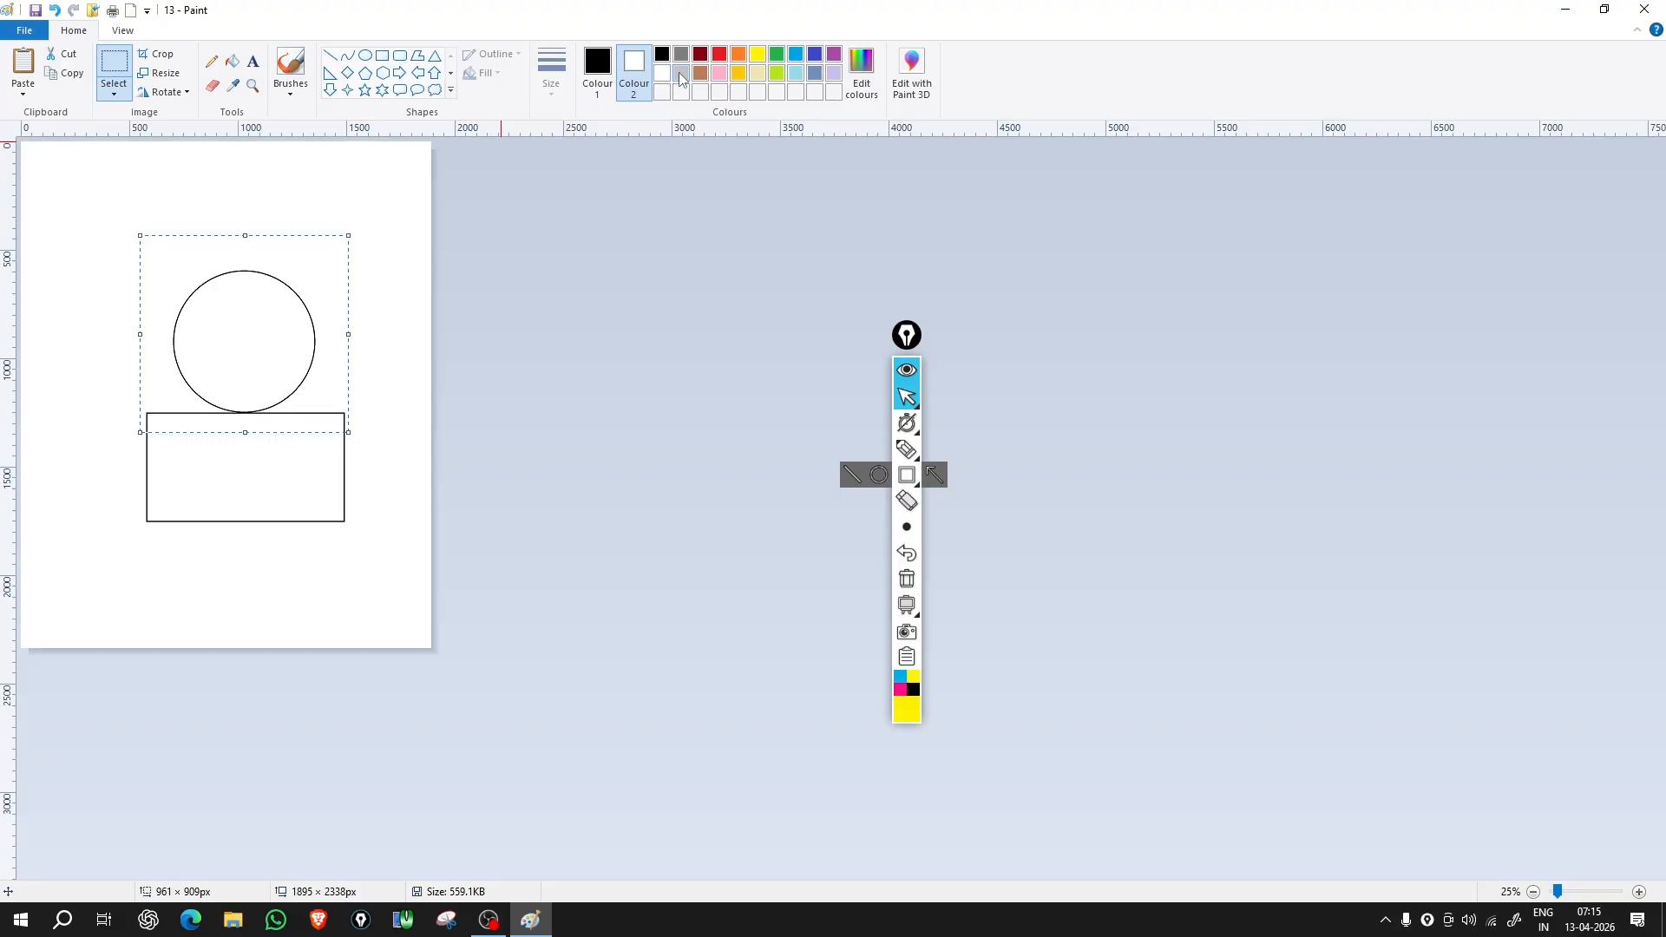
pyautogui.click(681, 74)
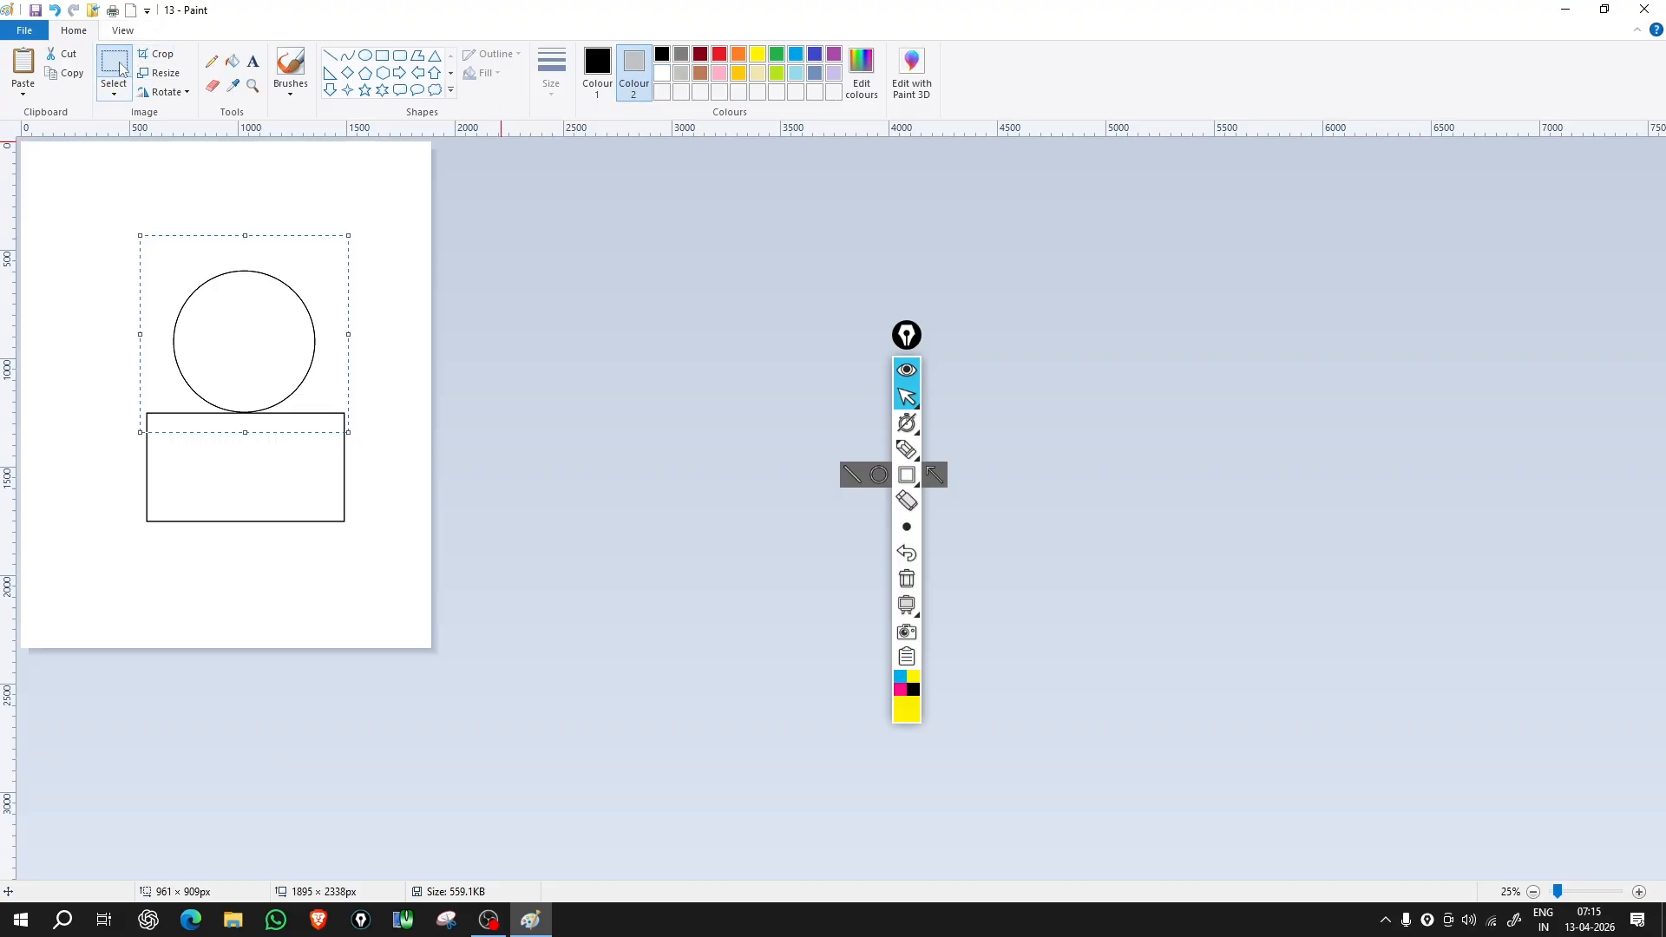
pyautogui.click(115, 89)
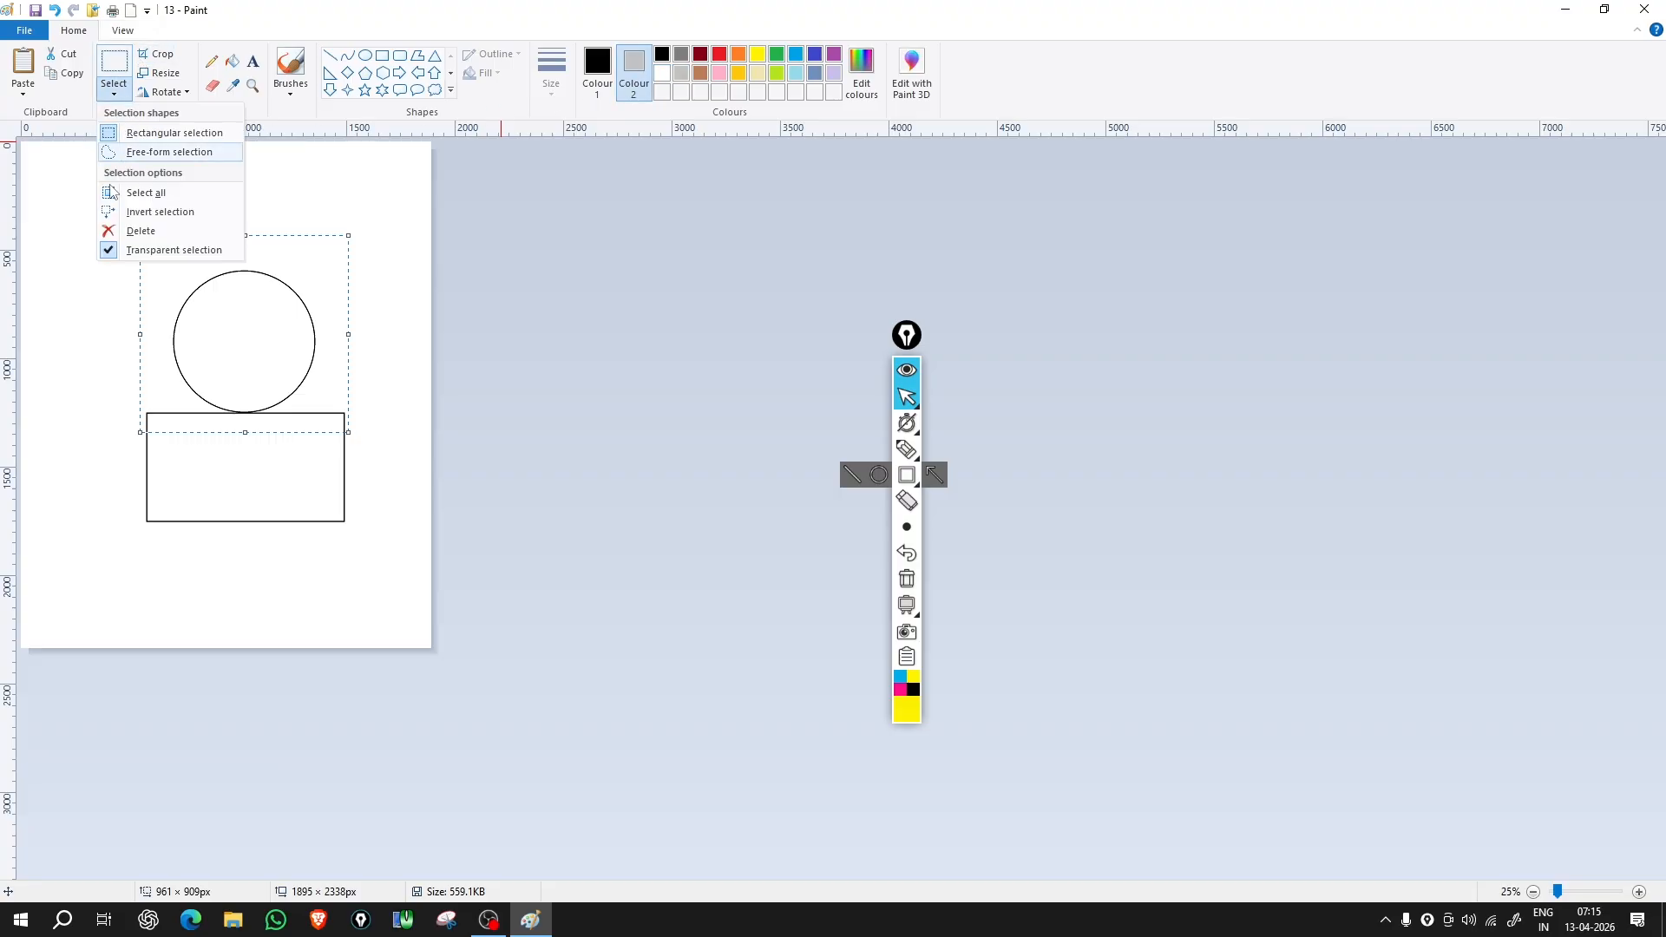
pyautogui.click(120, 250)
pyautogui.moveTo(123, 229); pyautogui.dragTo(92, 202)
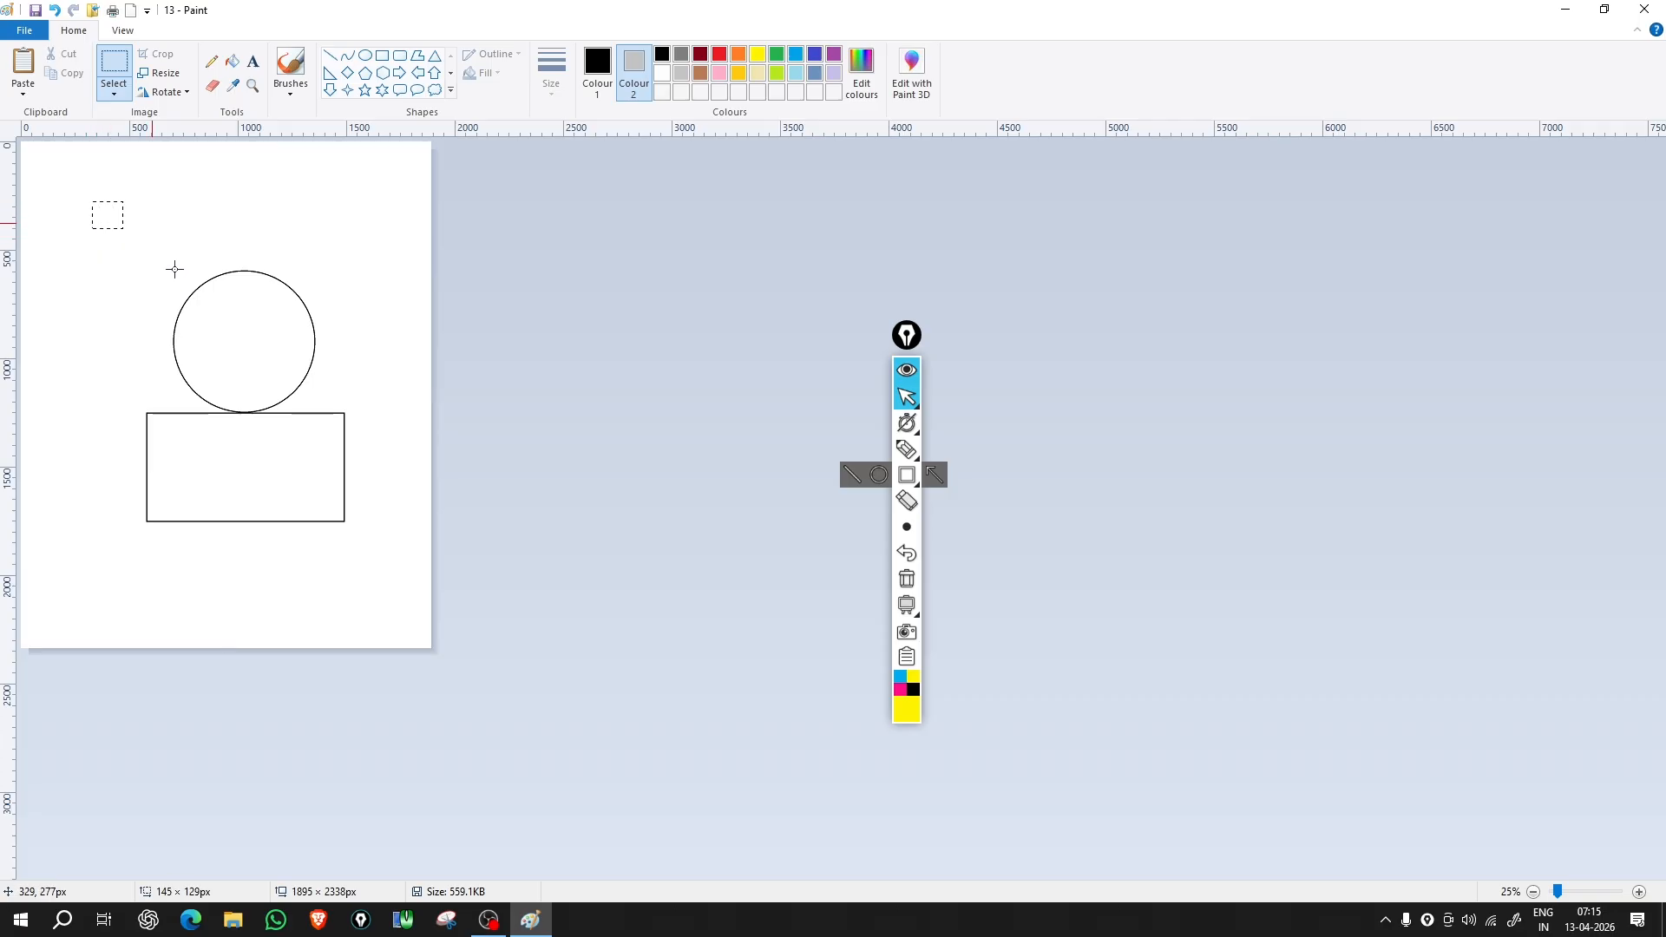
pyautogui.moveTo(175, 269); pyautogui.dragTo(387, 584)
pyautogui.moveTo(259, 420)
pyautogui.mouseDown()
pyautogui.moveTo(428, 553)
pyautogui.moveTo(203, 432)
pyautogui.moveTo(193, 409)
pyautogui.moveTo(336, 323)
pyautogui.moveTo(354, 334)
pyautogui.moveTo(295, 394)
pyautogui.moveTo(255, 402)
pyautogui.mouseUp()
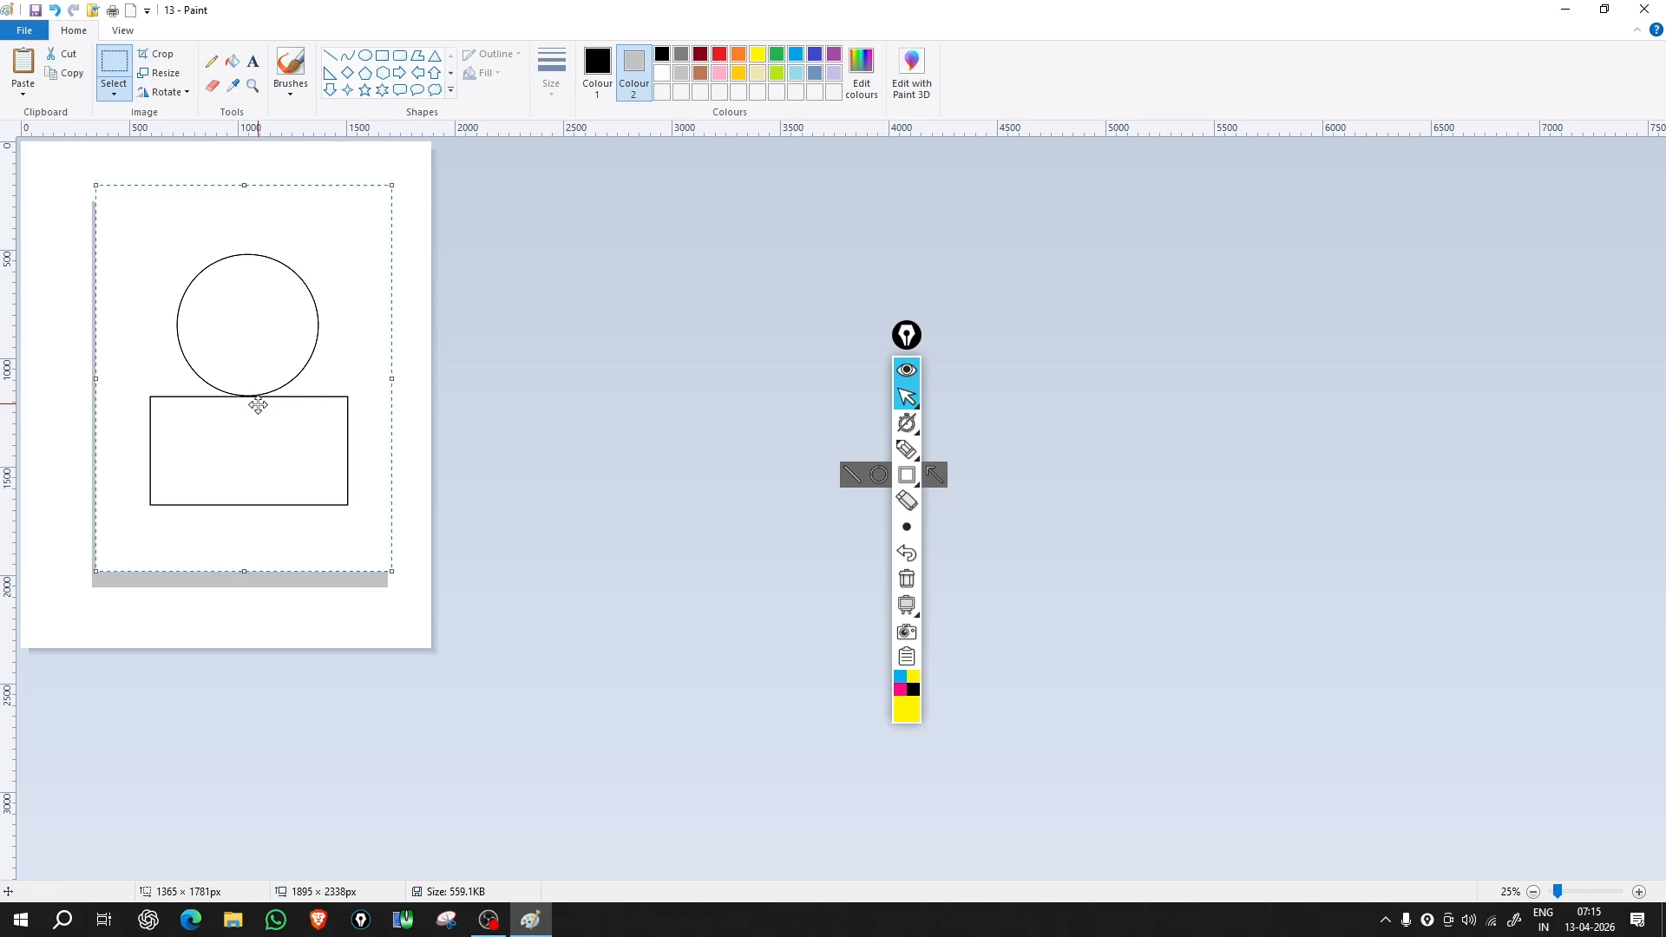
# Step: Reset Colour 2 to white, then reselect the circle and rectangle and move them top-left
pyautogui.click(662, 73)
pyautogui.click(61, 269)
pyautogui.moveTo(115, 212); pyautogui.dragTo(385, 537)
pyautogui.moveTo(199, 450); pyautogui.dragTo(130, 305)
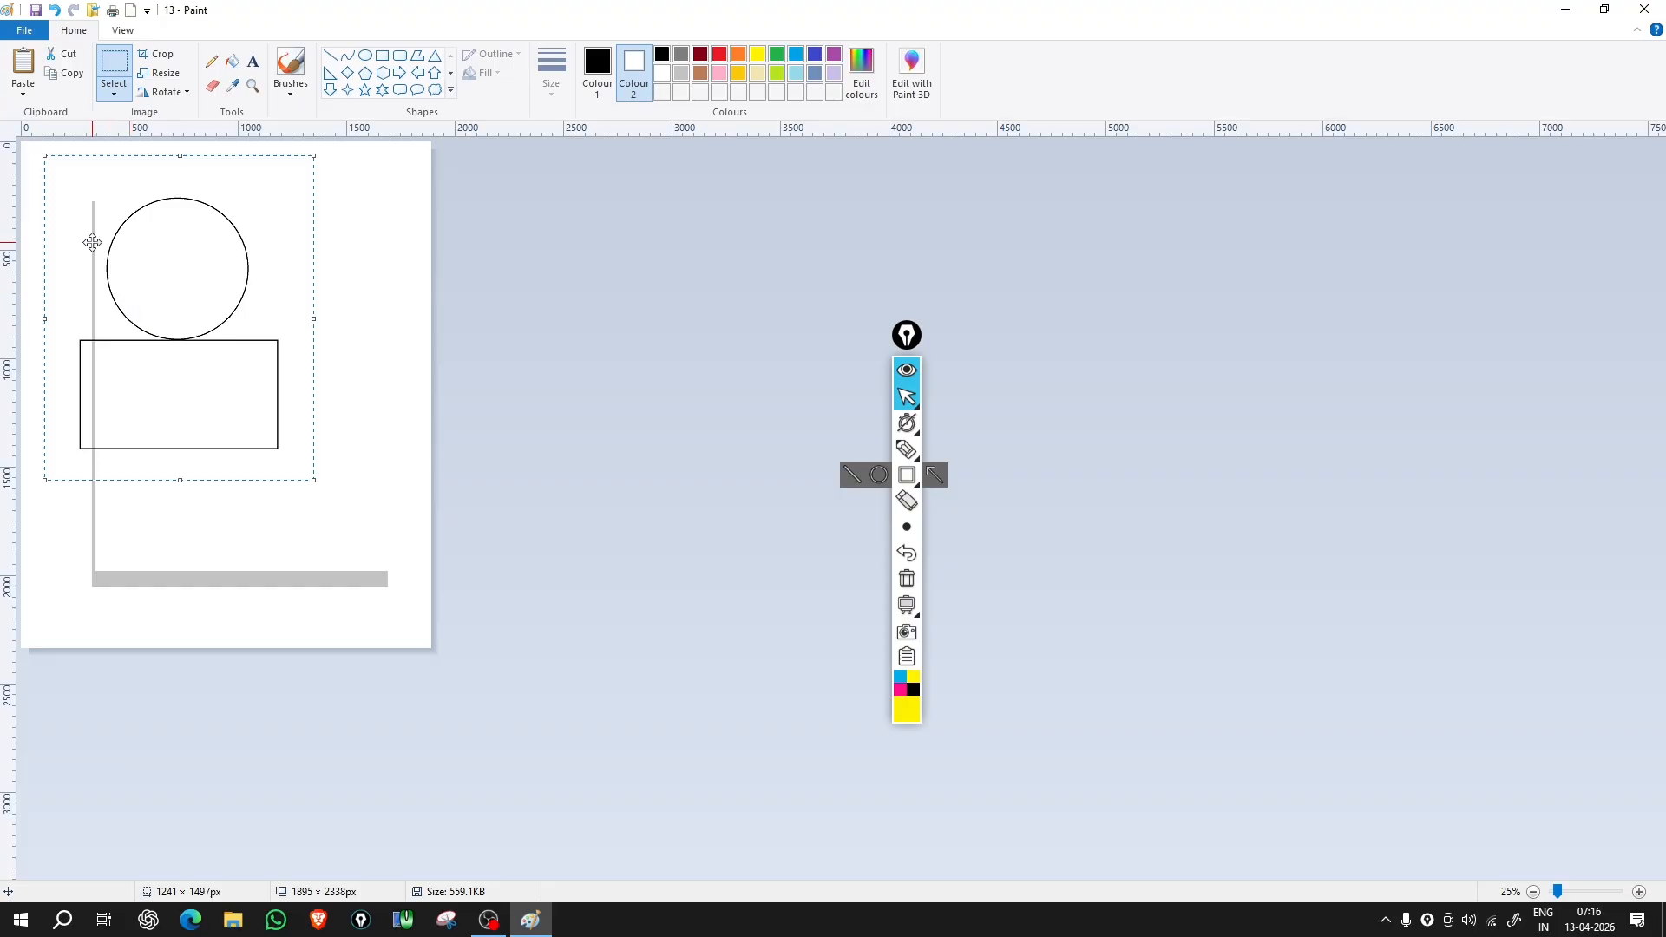
# Step: Crop the canvas to the selected circle and rectangle, leaving a 1241 × 1497 px picture
pyautogui.click(161, 54)
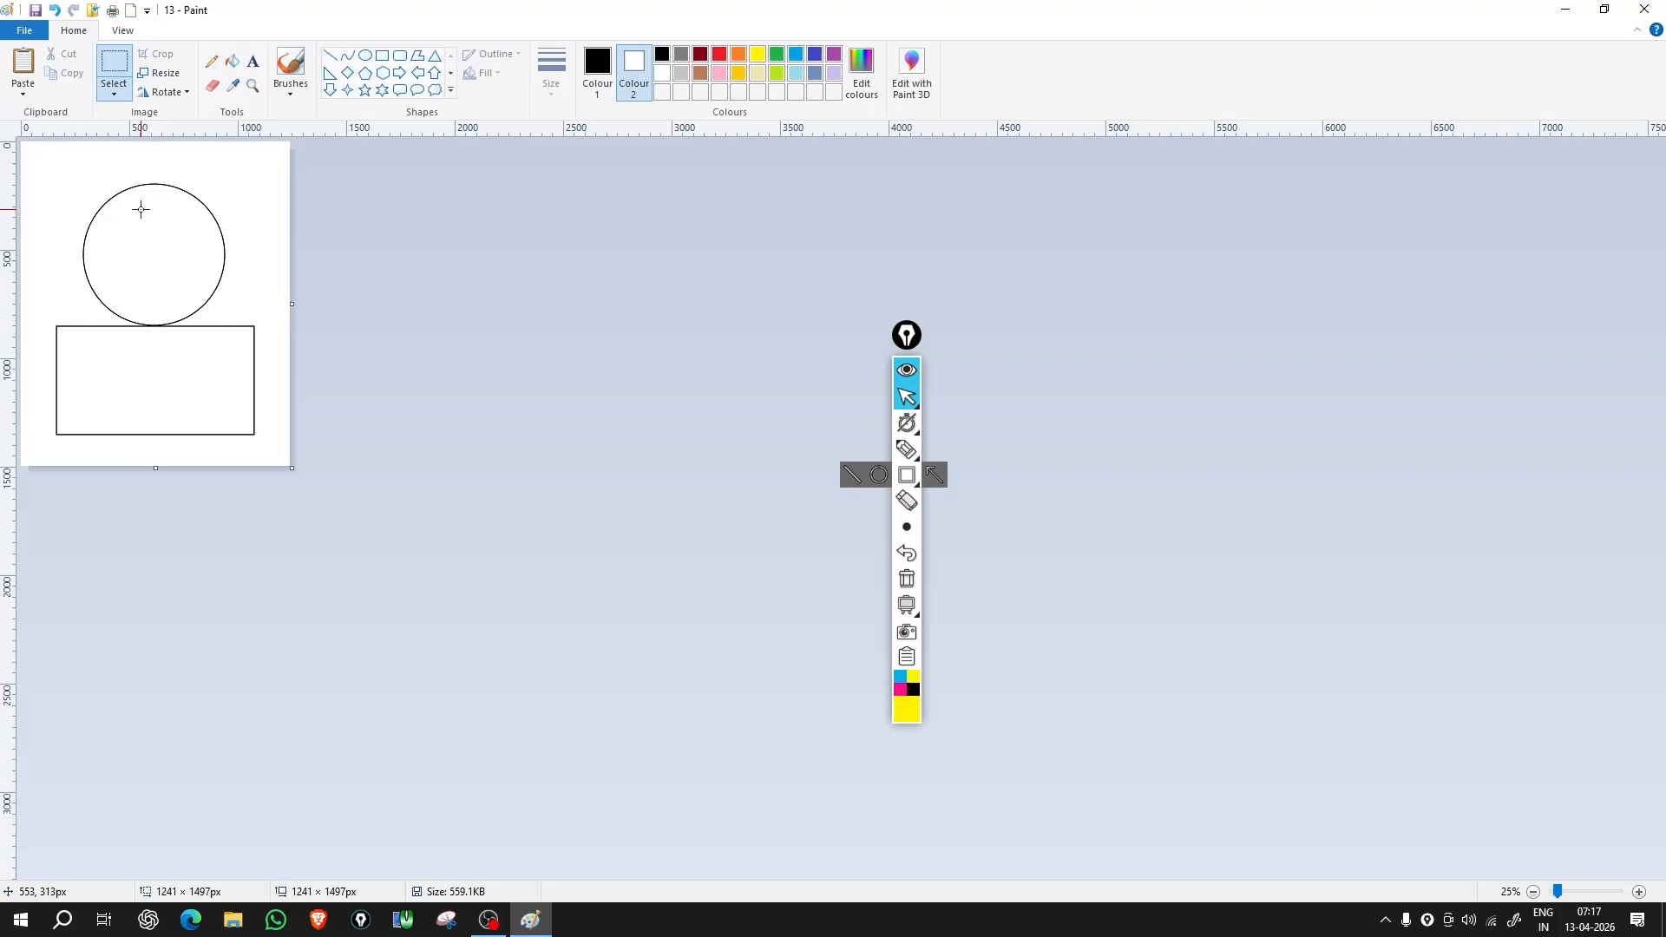
# Step: Resize the picture to 119% horizontal and 110% vertical, unlocking aspect ratio, giving 1476 × 1646 px
pyautogui.click(160, 73)
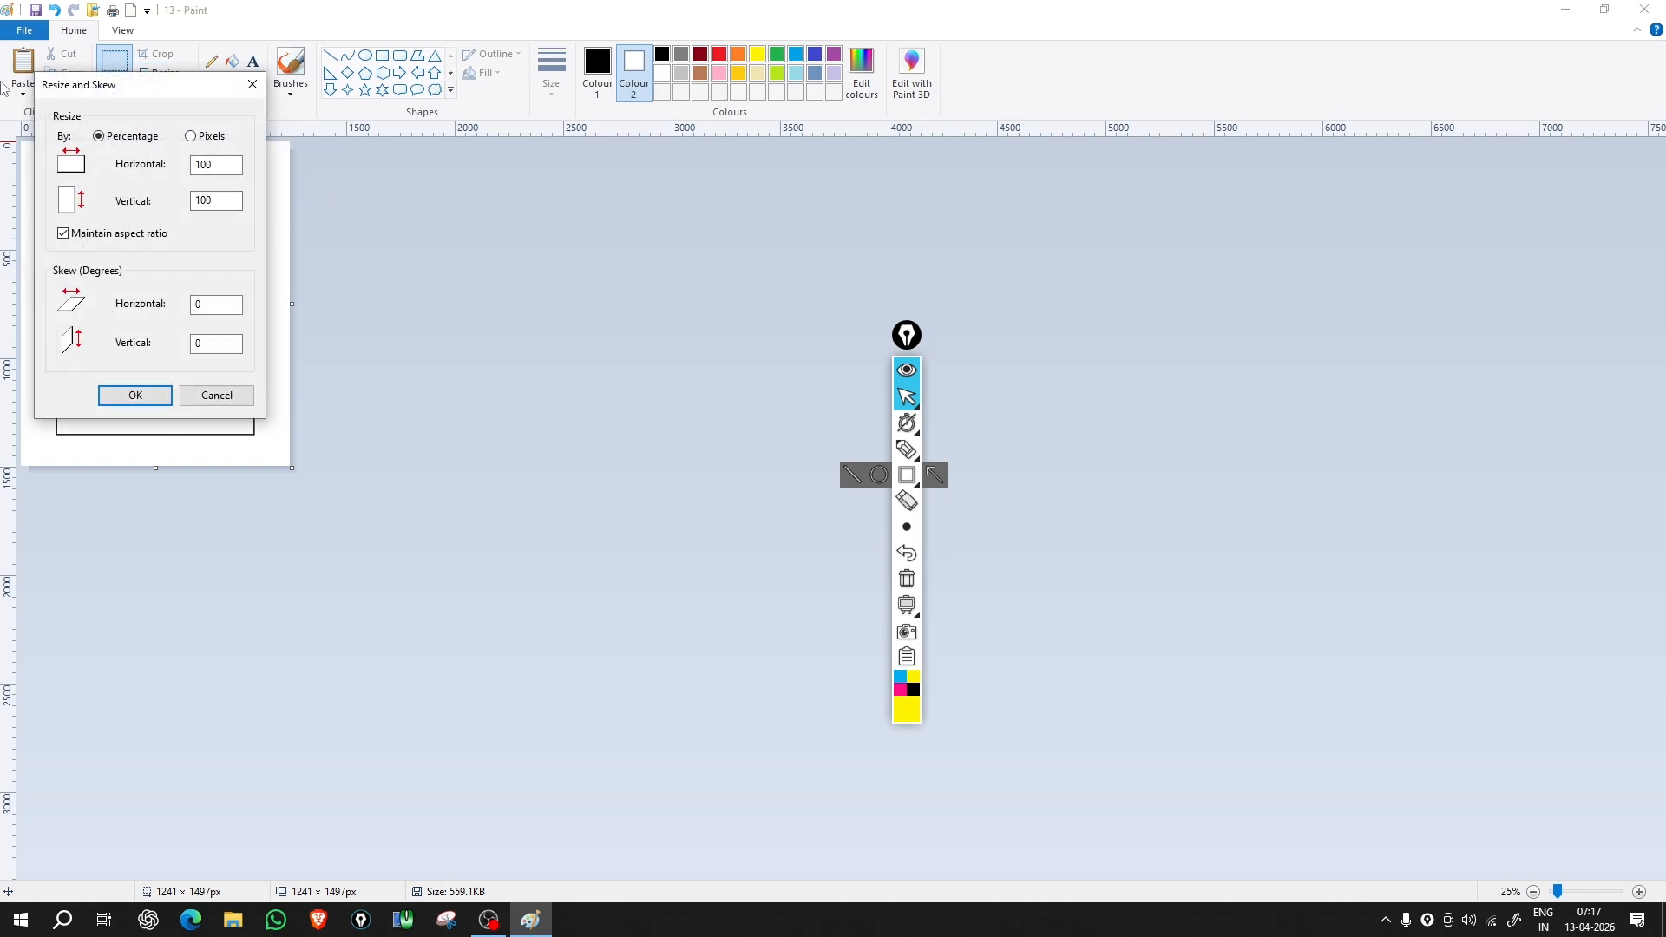
pyautogui.moveTo(129, 96)
pyautogui.mouseDown()
pyautogui.moveTo(424, 181)
pyautogui.moveTo(411, 166)
pyautogui.mouseUp()
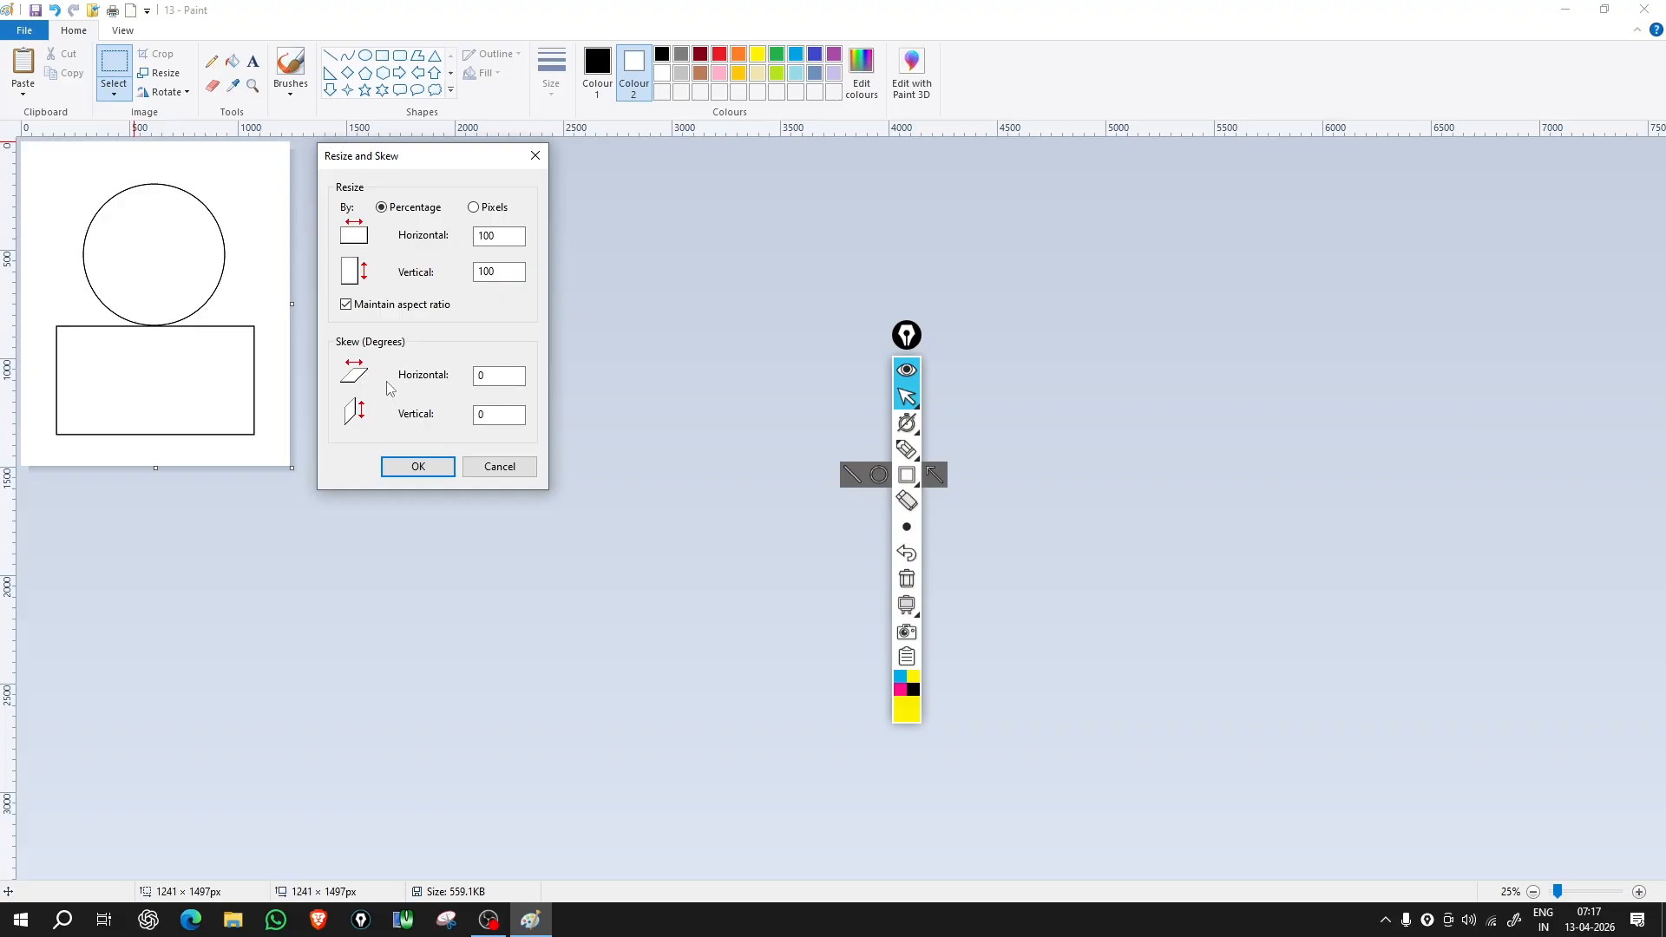
pyautogui.doubleClick(485, 235)
pyautogui.press('BackSpace')
pyautogui.hotkey('ctrl', 'z')
pyautogui.write('11')
pyautogui.click(346, 305)
pyautogui.click(420, 463)
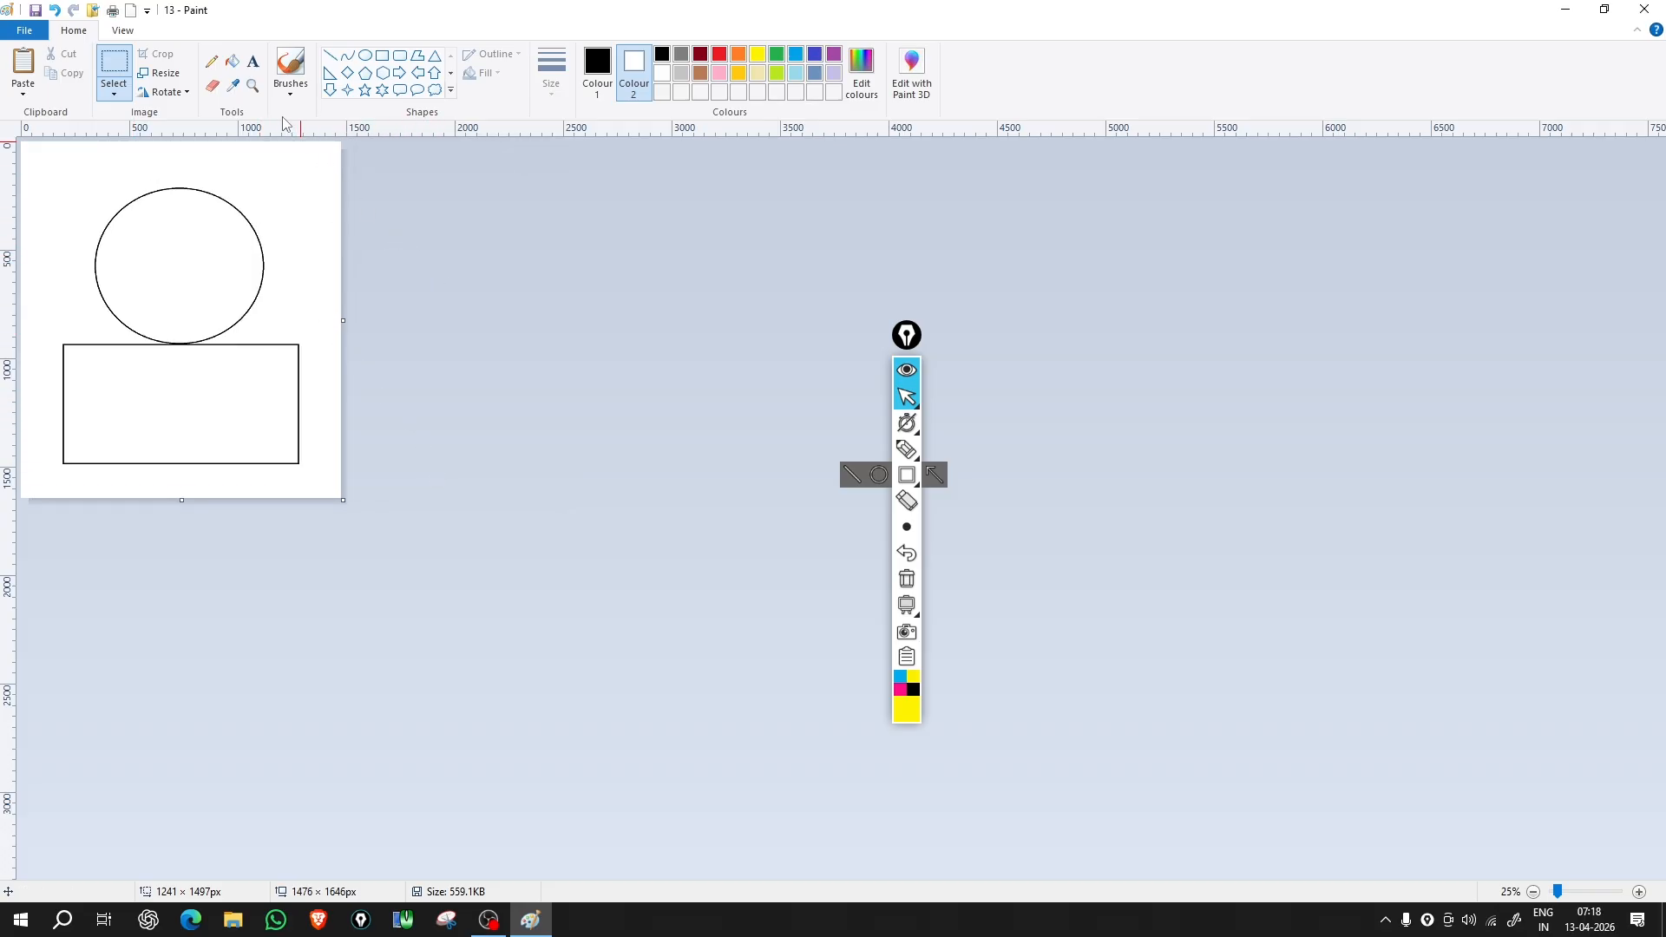
# Step: Resize the picture by pixels to 1200 wide by 720 high, with aspect ratio unlocked
pyautogui.click(176, 77)
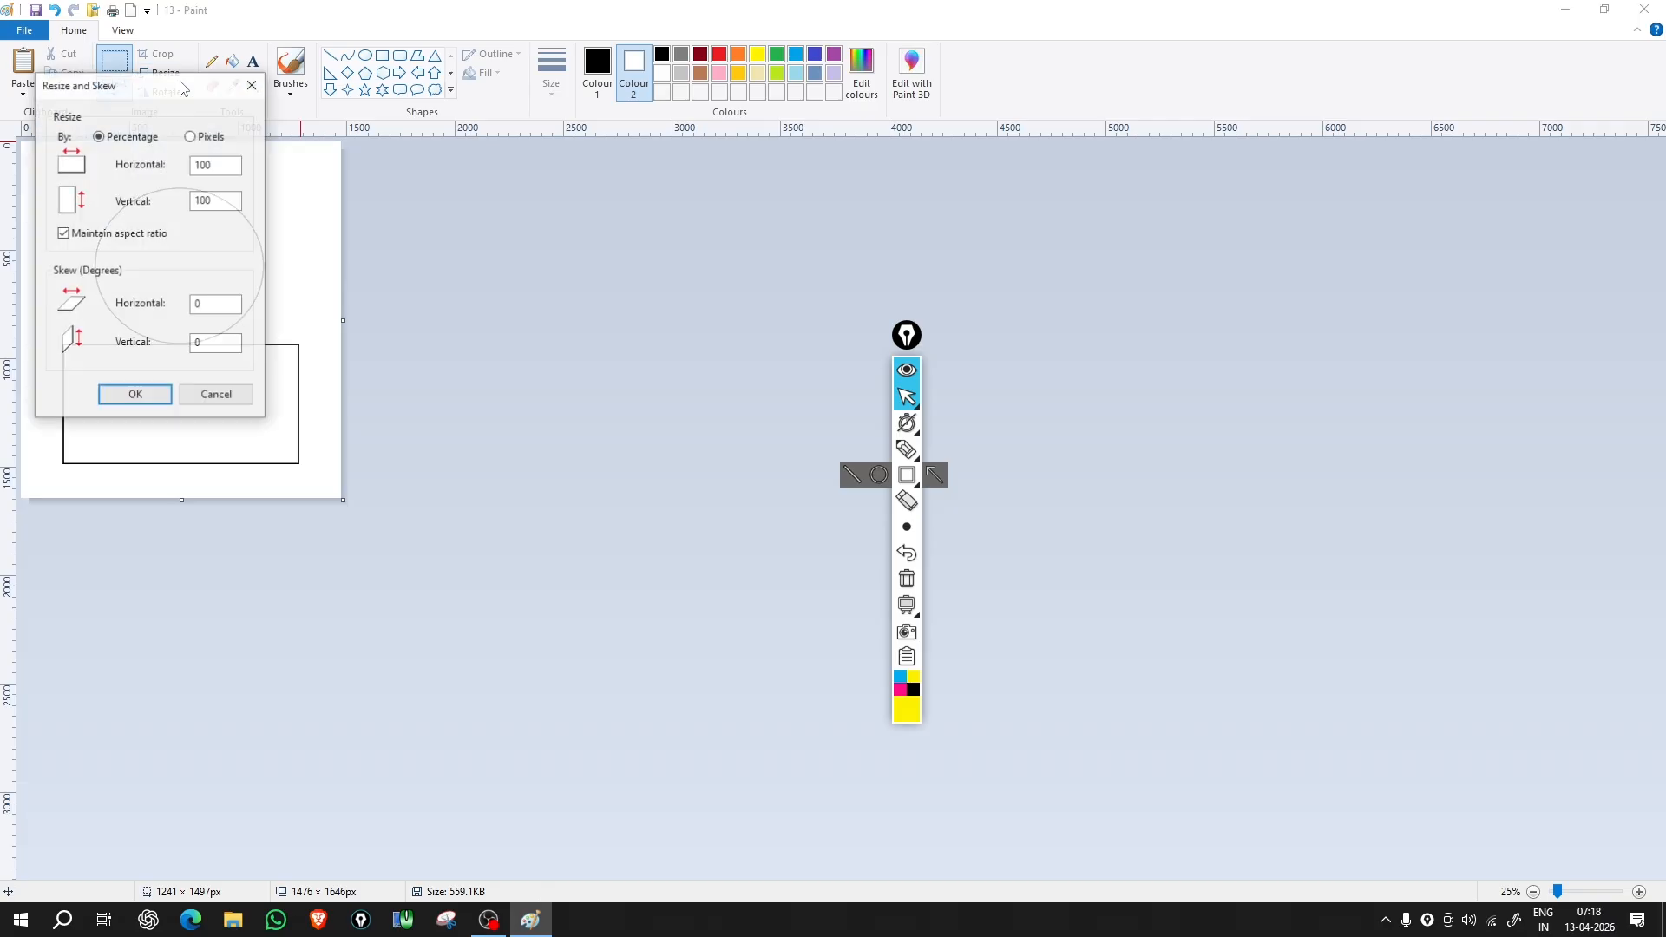
pyautogui.click(213, 137)
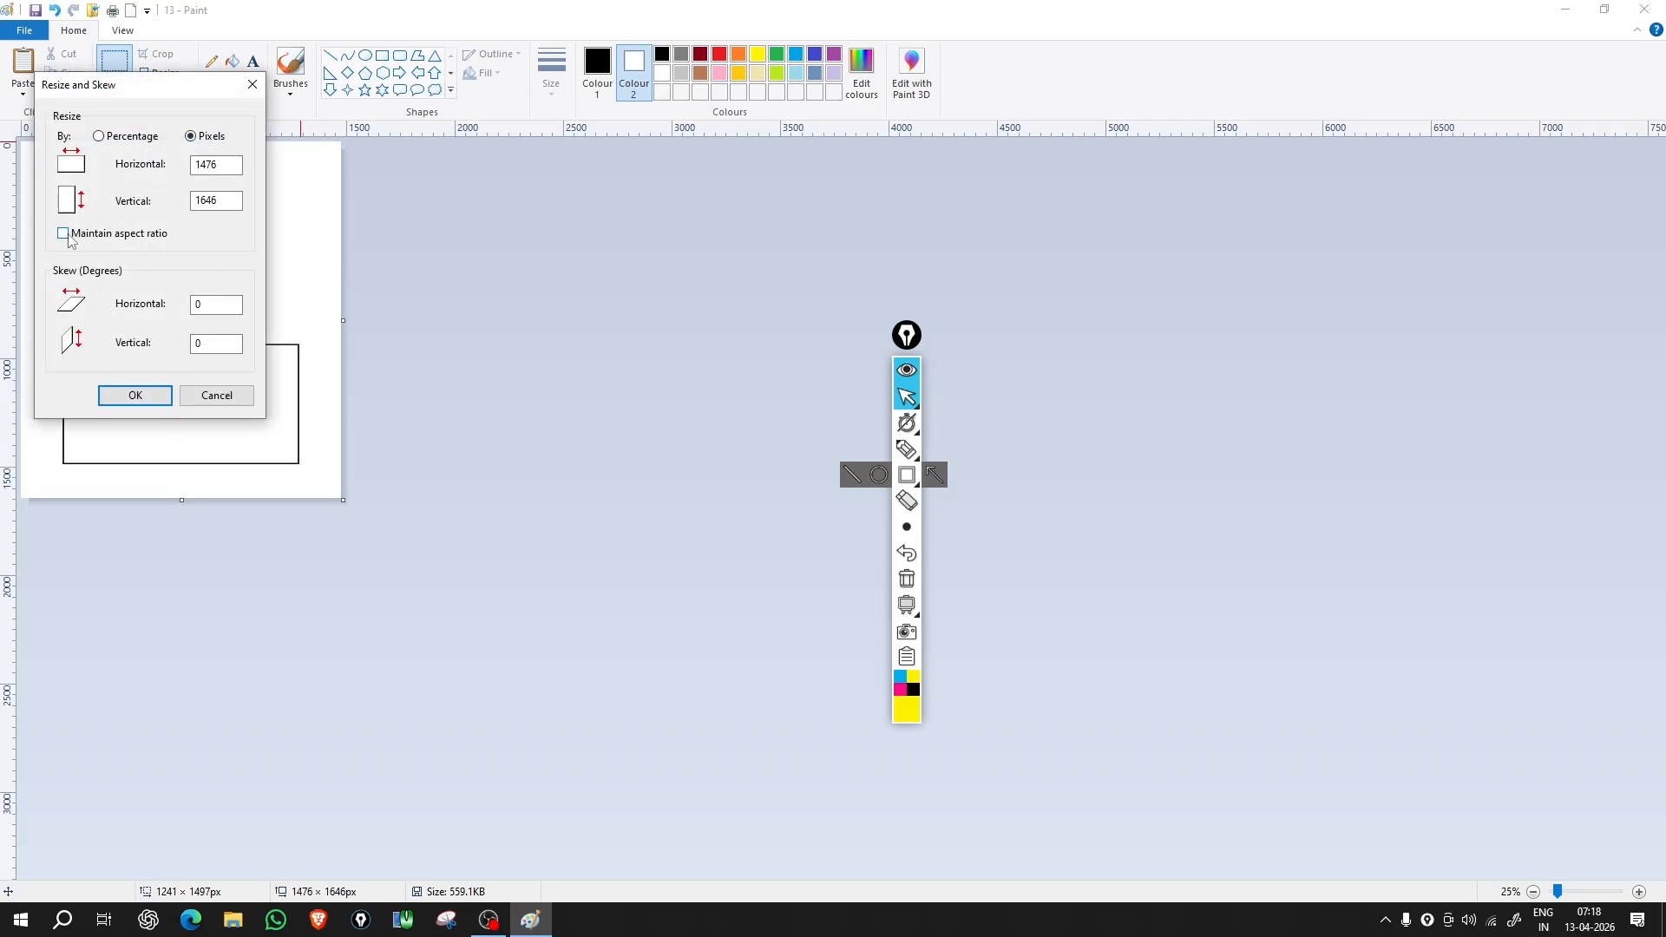
pyautogui.click(240, 201)
pyautogui.click(217, 167)
pyautogui.moveTo(227, 163); pyautogui.dragTo(168, 158)
pyautogui.write('1200')
pyautogui.moveTo(228, 201); pyautogui.dragTo(175, 208)
pyautogui.write('720')
pyautogui.click(106, 392)
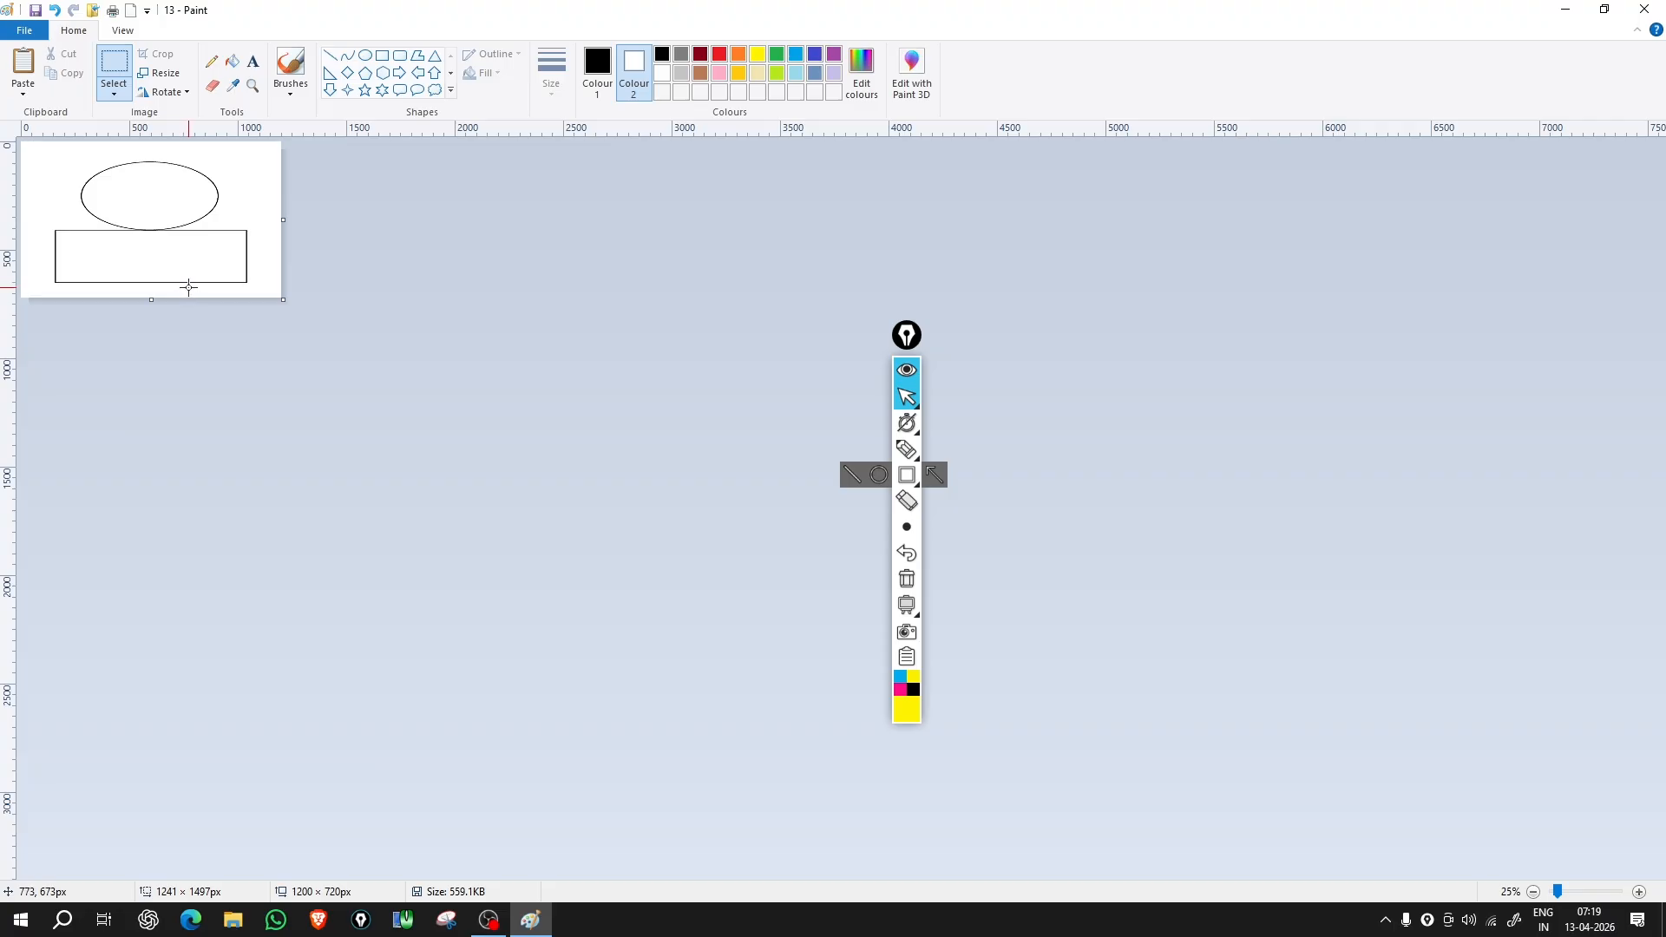
# Step: Zoom the view to 100% to see the oval and rectangle larger
pyautogui.click(169, 73)
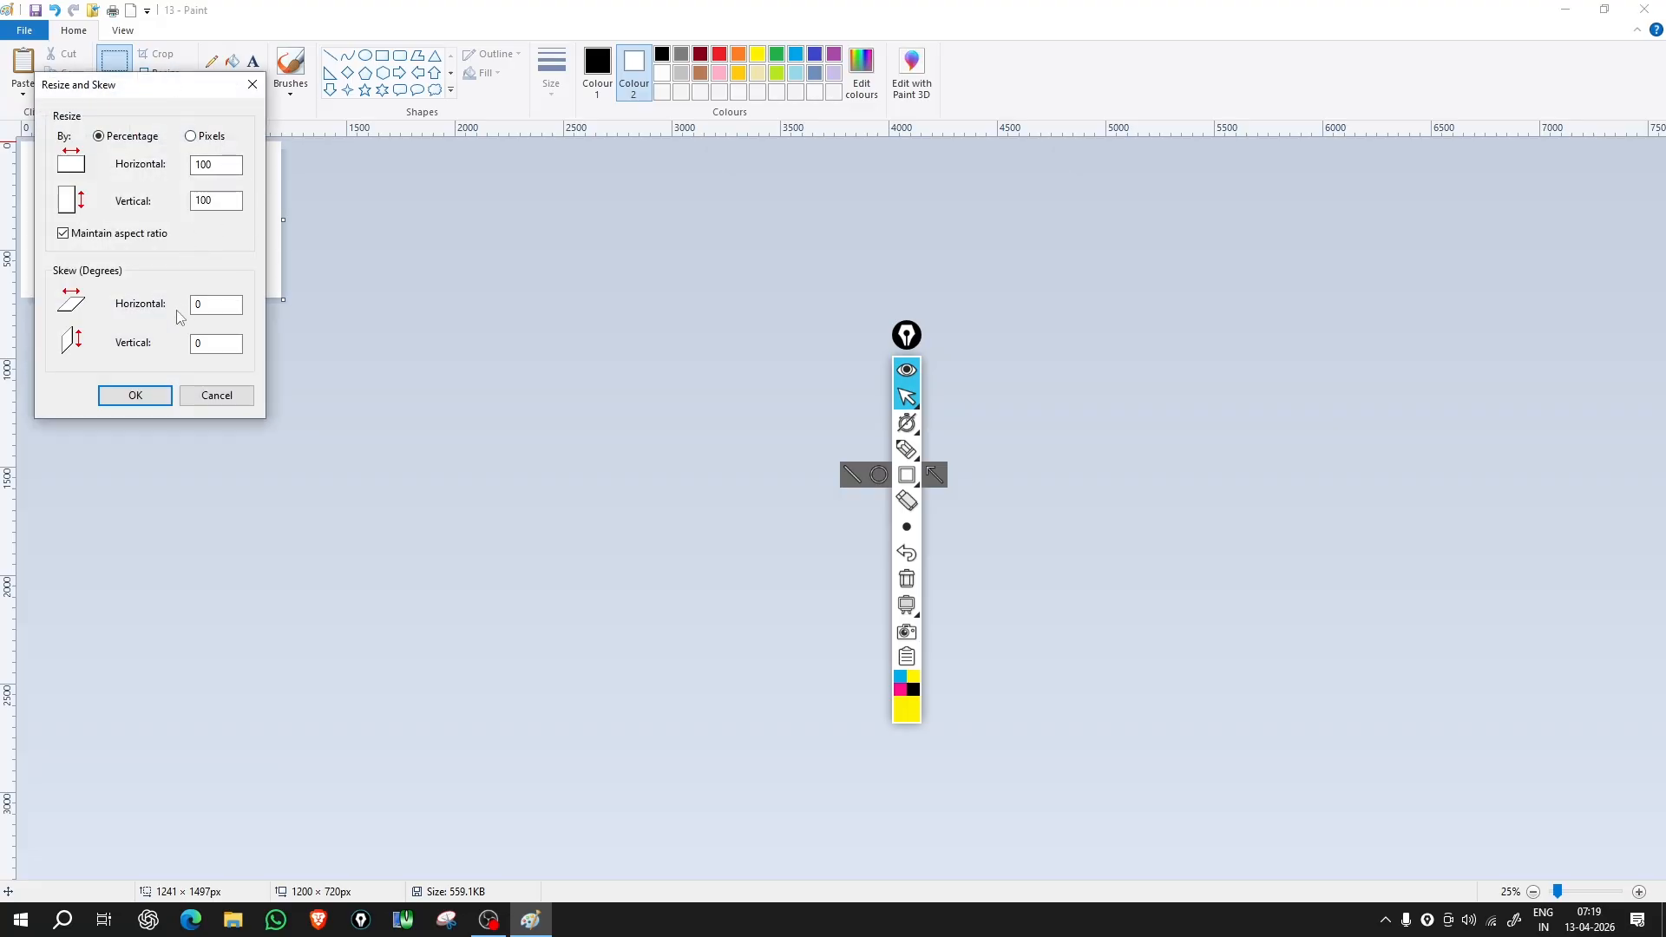
pyautogui.click(1428, 843)
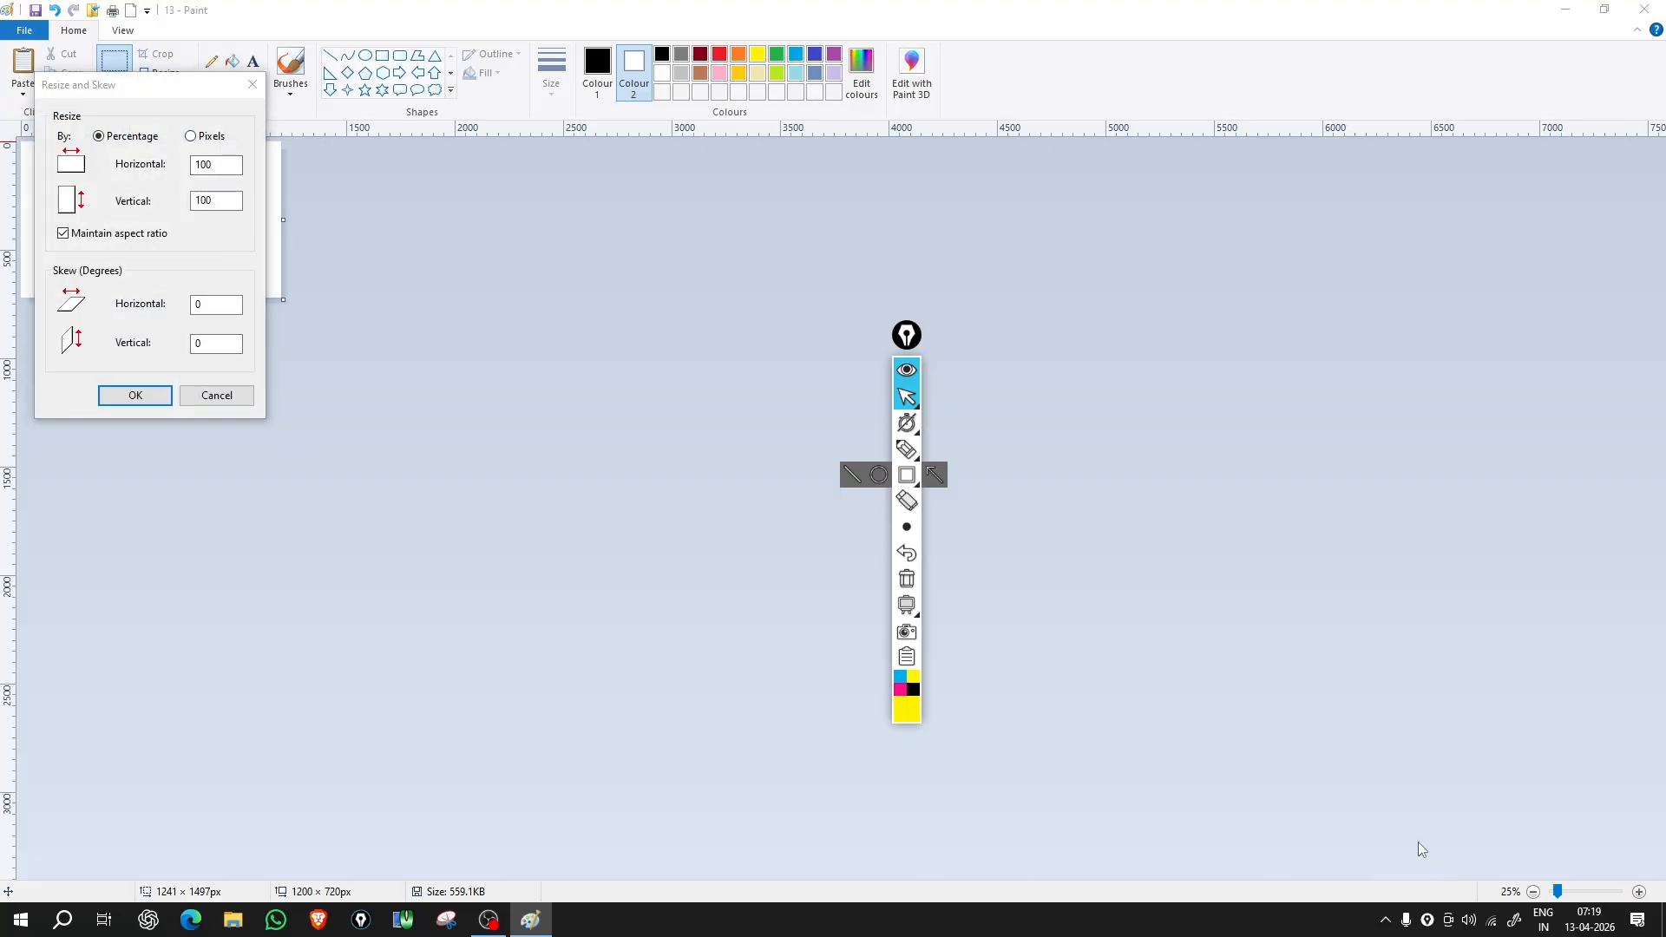
pyautogui.press('Escape')
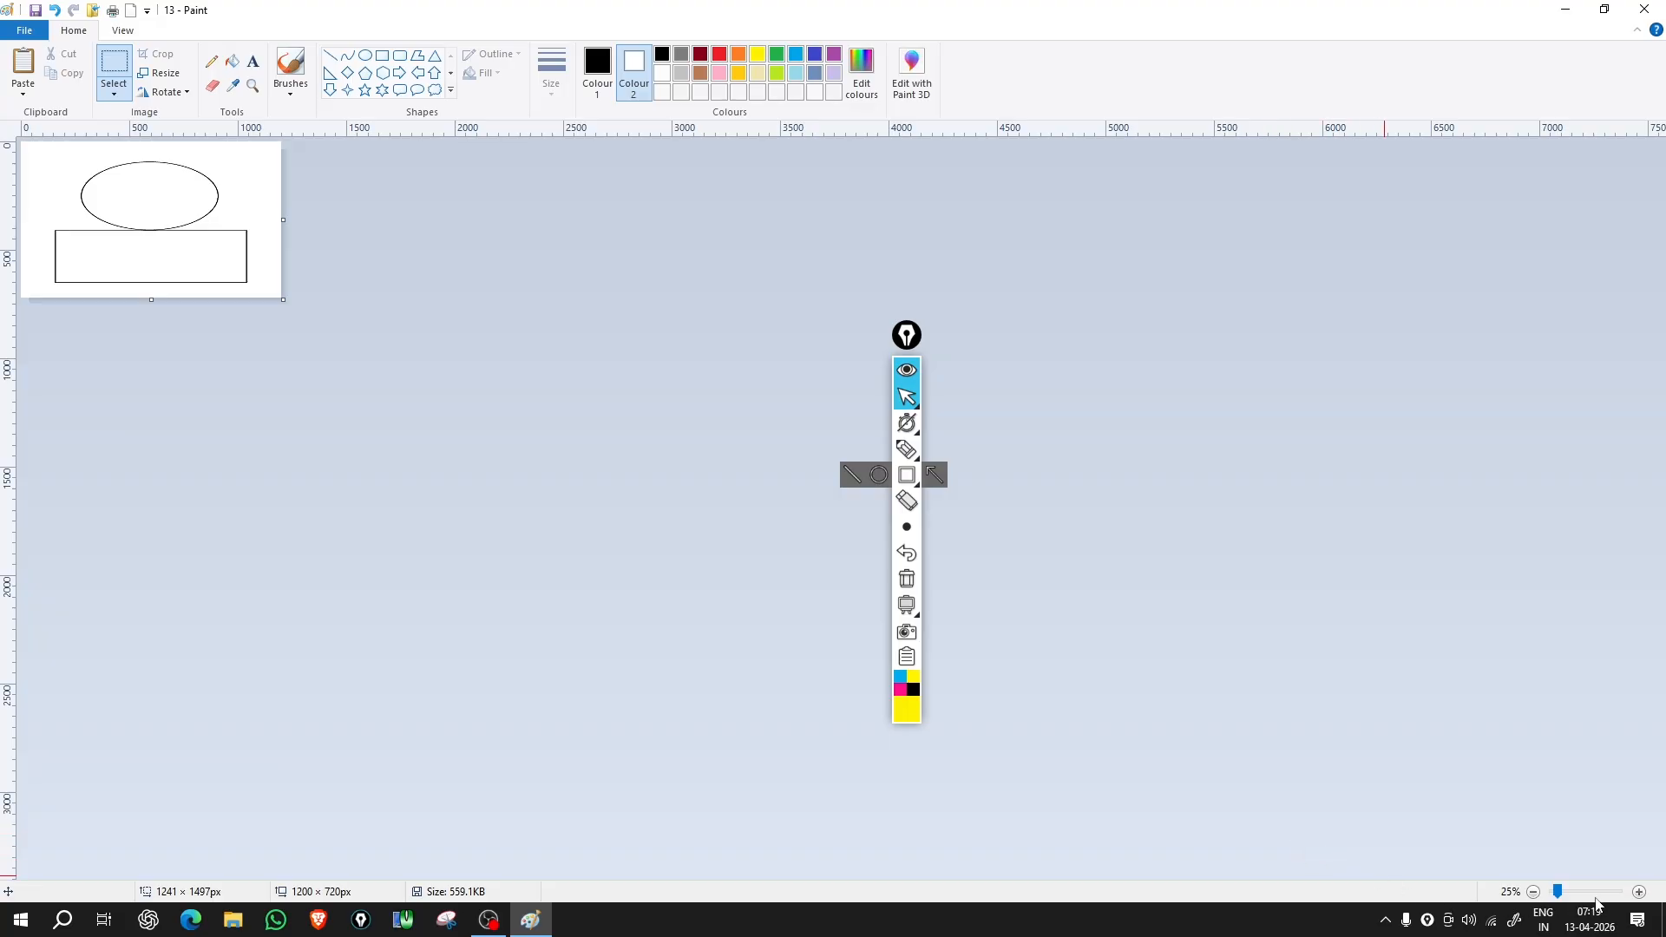
pyautogui.click(1640, 892)
pyautogui.click(1640, 892)
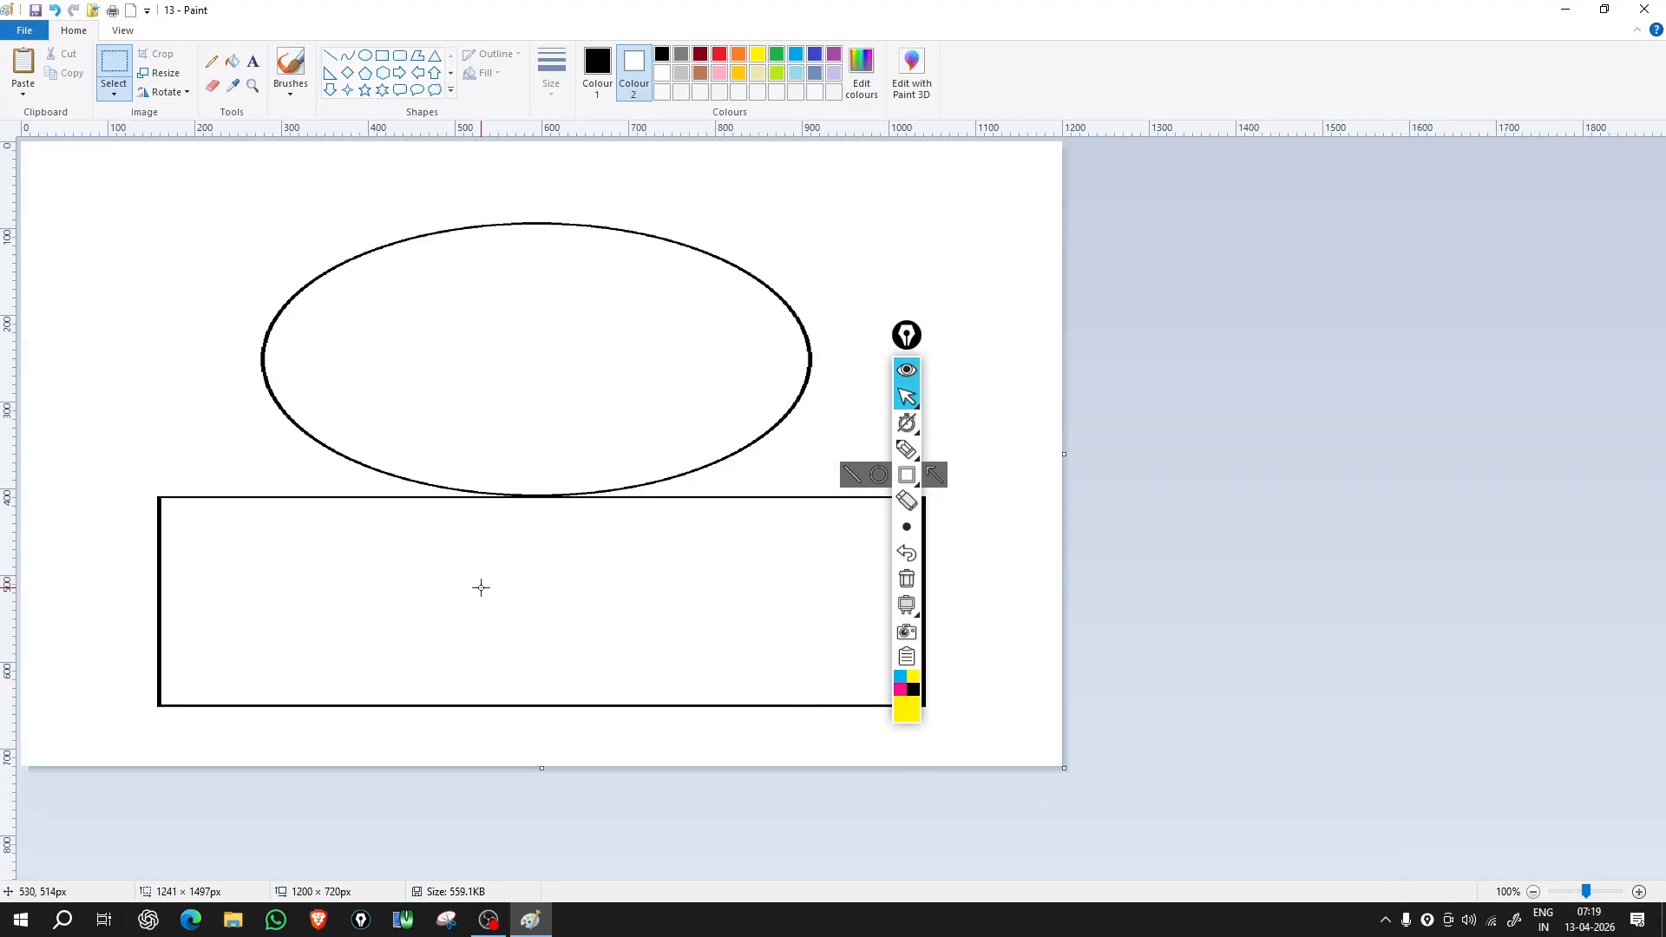
# Step: Apply a 15° horizontal skew, widening the picture to 1393 × 720 px
pyautogui.click(146, 73)
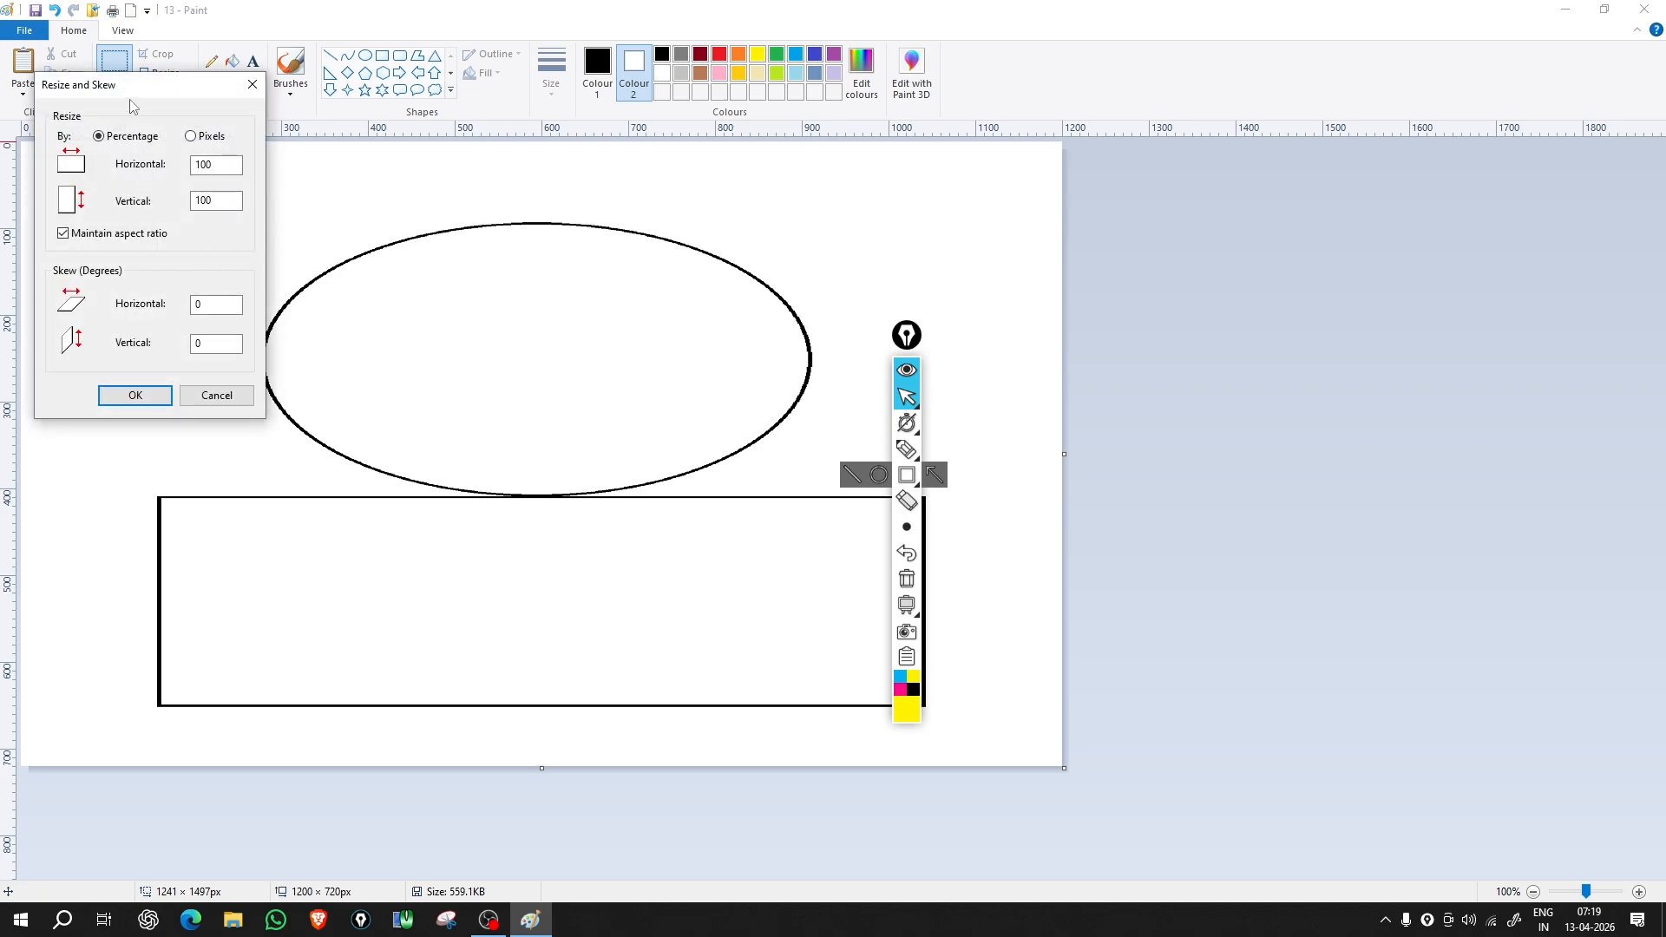
pyautogui.moveTo(128, 83); pyautogui.dragTo(1189, 123)
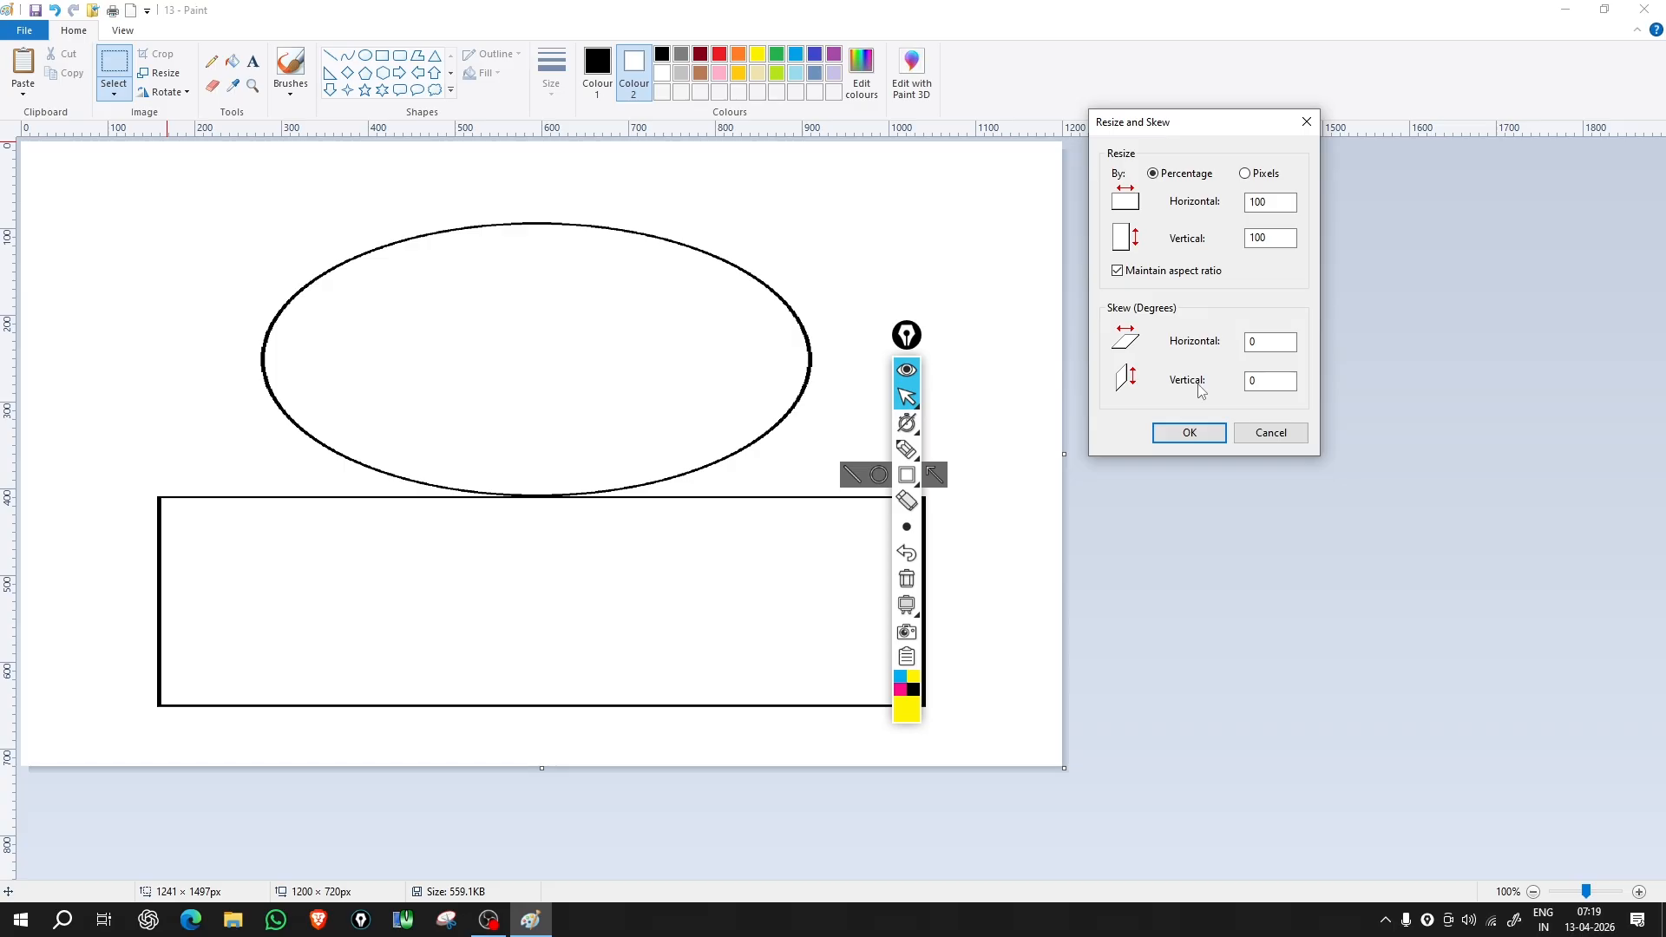
pyautogui.doubleClick(1250, 342)
pyautogui.write('156')
pyautogui.press('BackSpace')
pyautogui.press('BackSpace')
pyautogui.write('185')
pyautogui.press('BackSpace')
pyautogui.press('BackSpace')
pyautogui.press('BackSpace')
pyautogui.click(1214, 431)
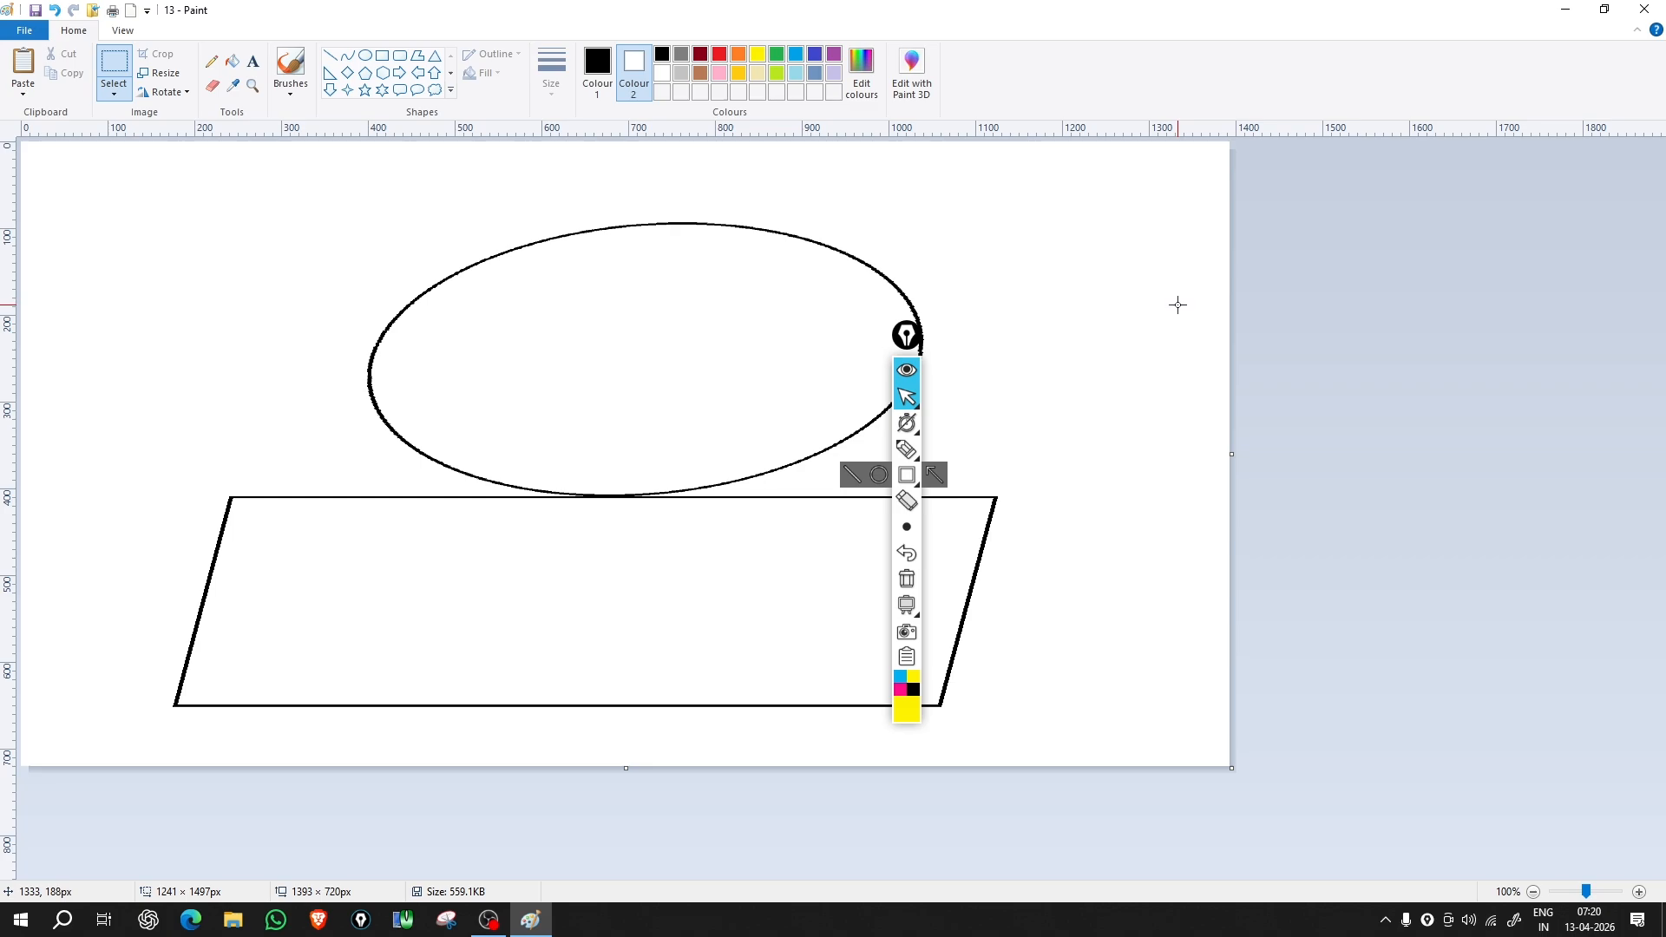
# Step: Apply a 15° vertical skew, enlarging the picture to 1393 × 1093 px
pyautogui.click(159, 73)
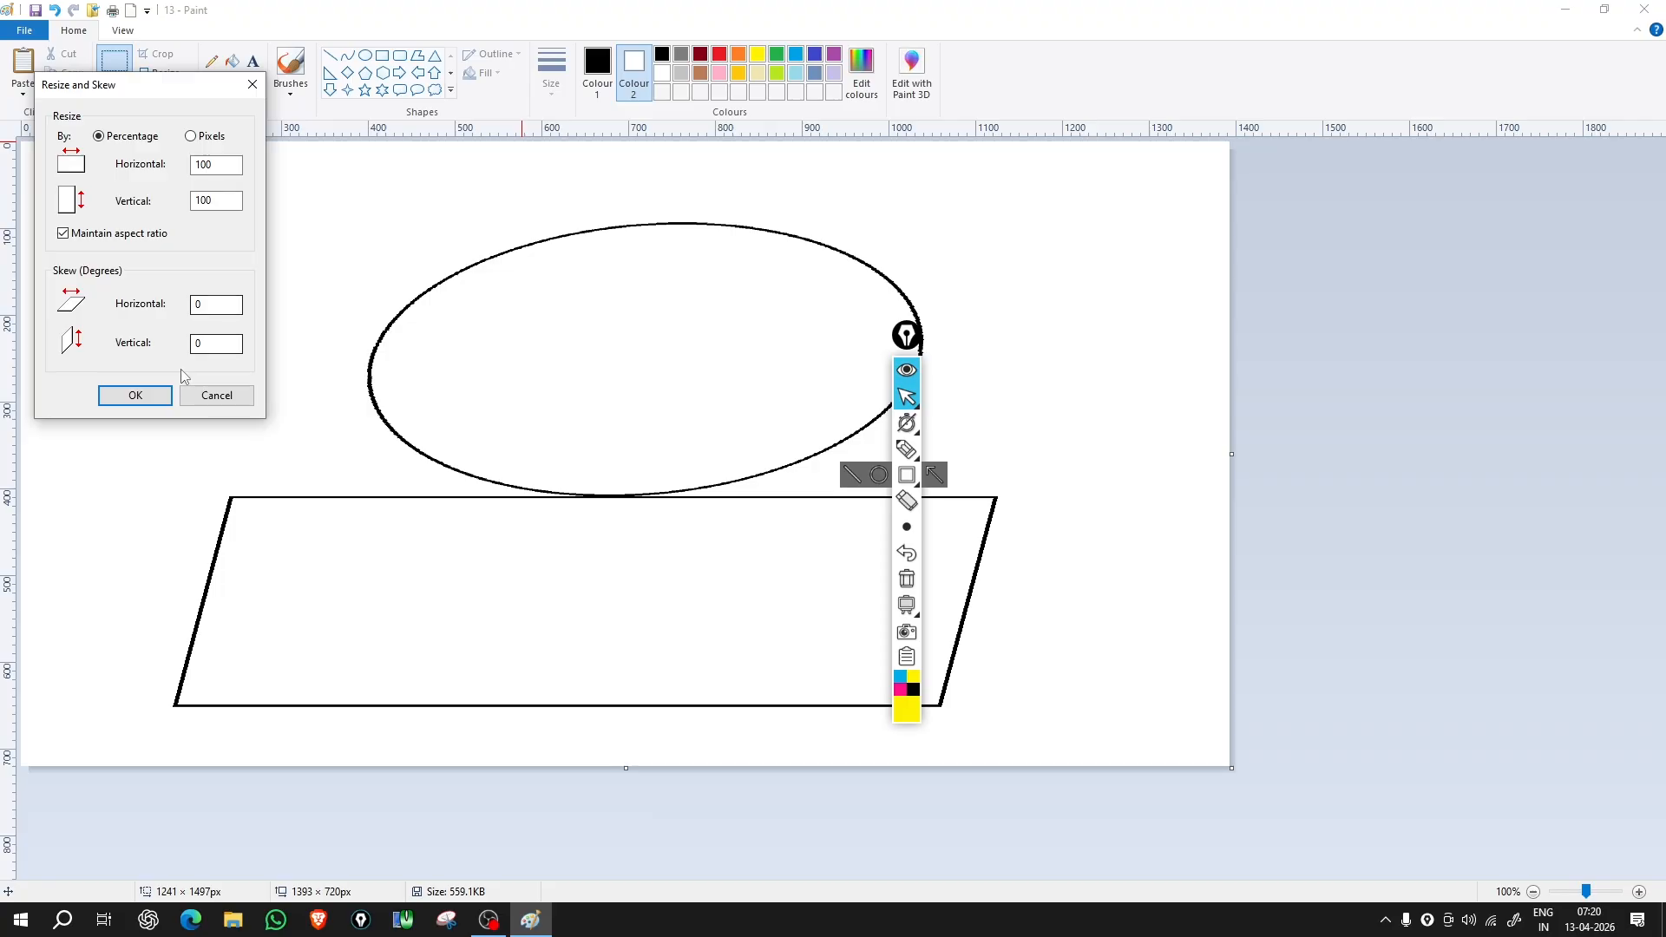
pyautogui.doubleClick(233, 340)
pyautogui.write('15')
pyautogui.click(142, 398)
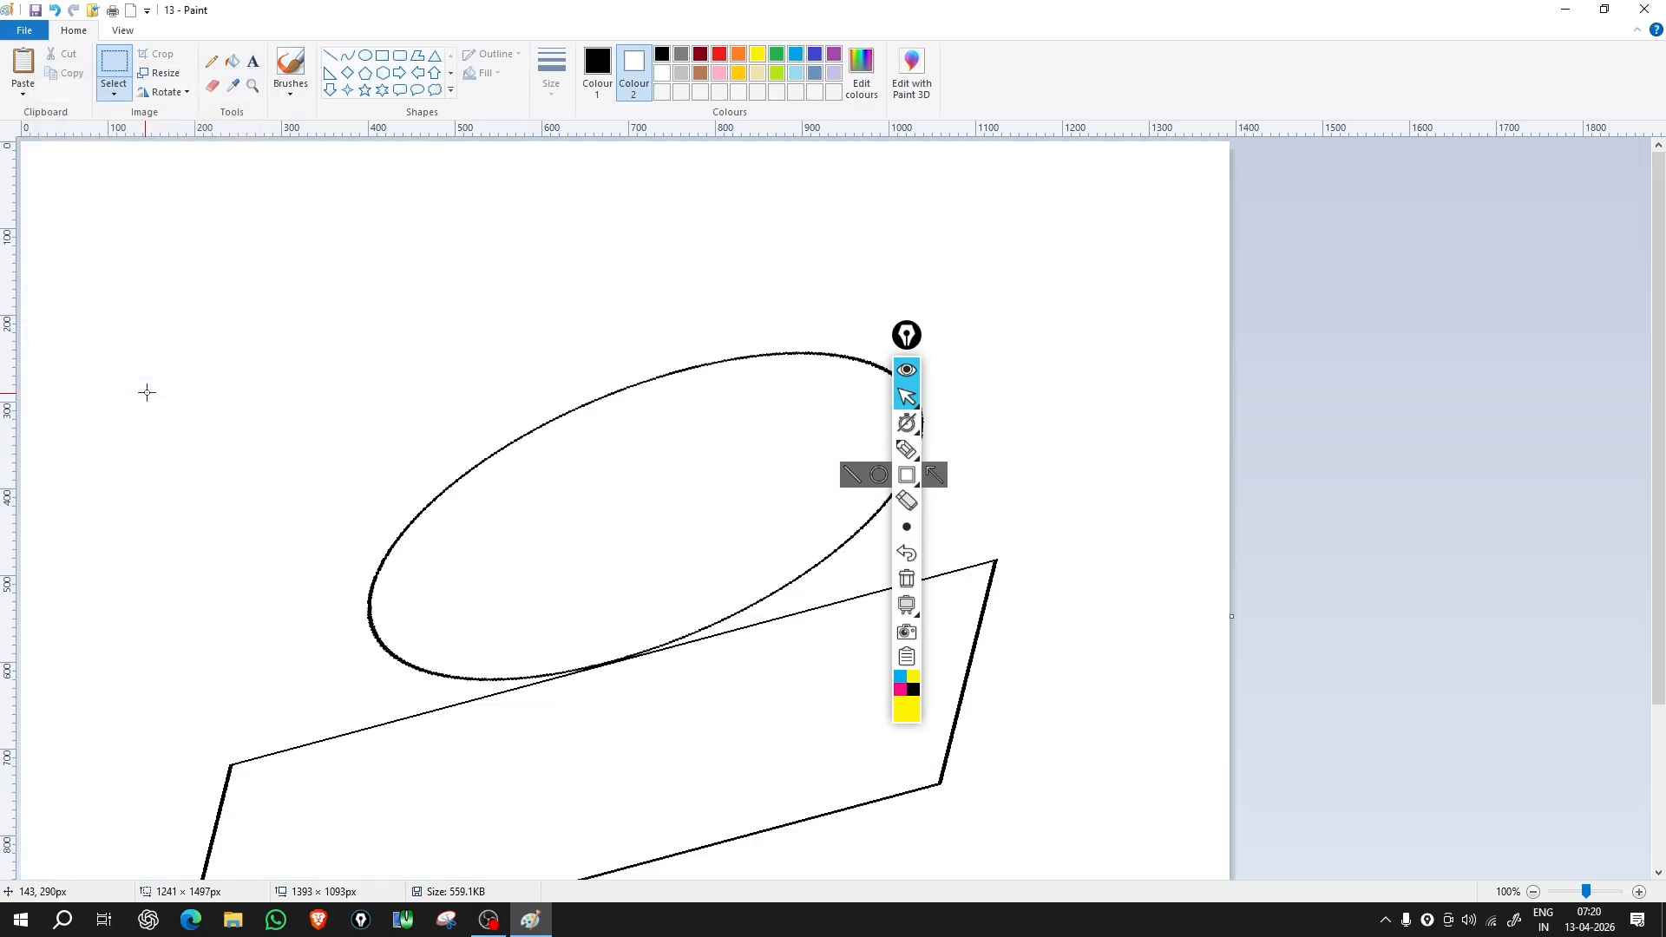
pyautogui.scroll(-3, 485, 486)
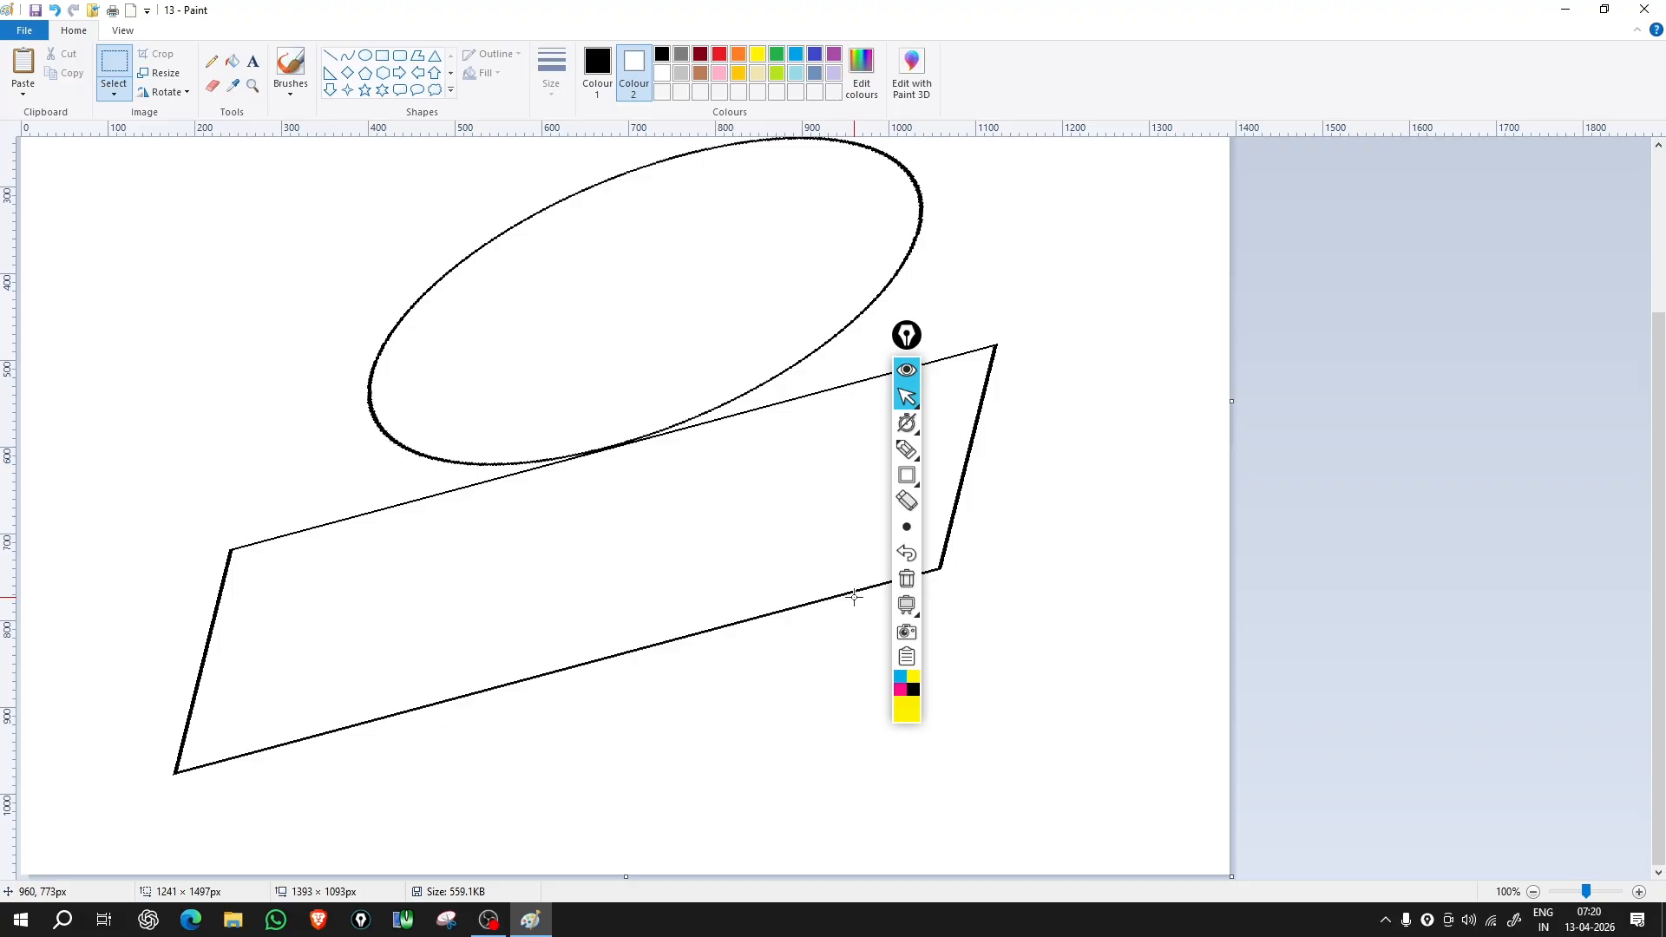
# Step: Rotate right 90°, rotate back left 90°, then rotate the whole picture 180°
pyautogui.click(180, 98)
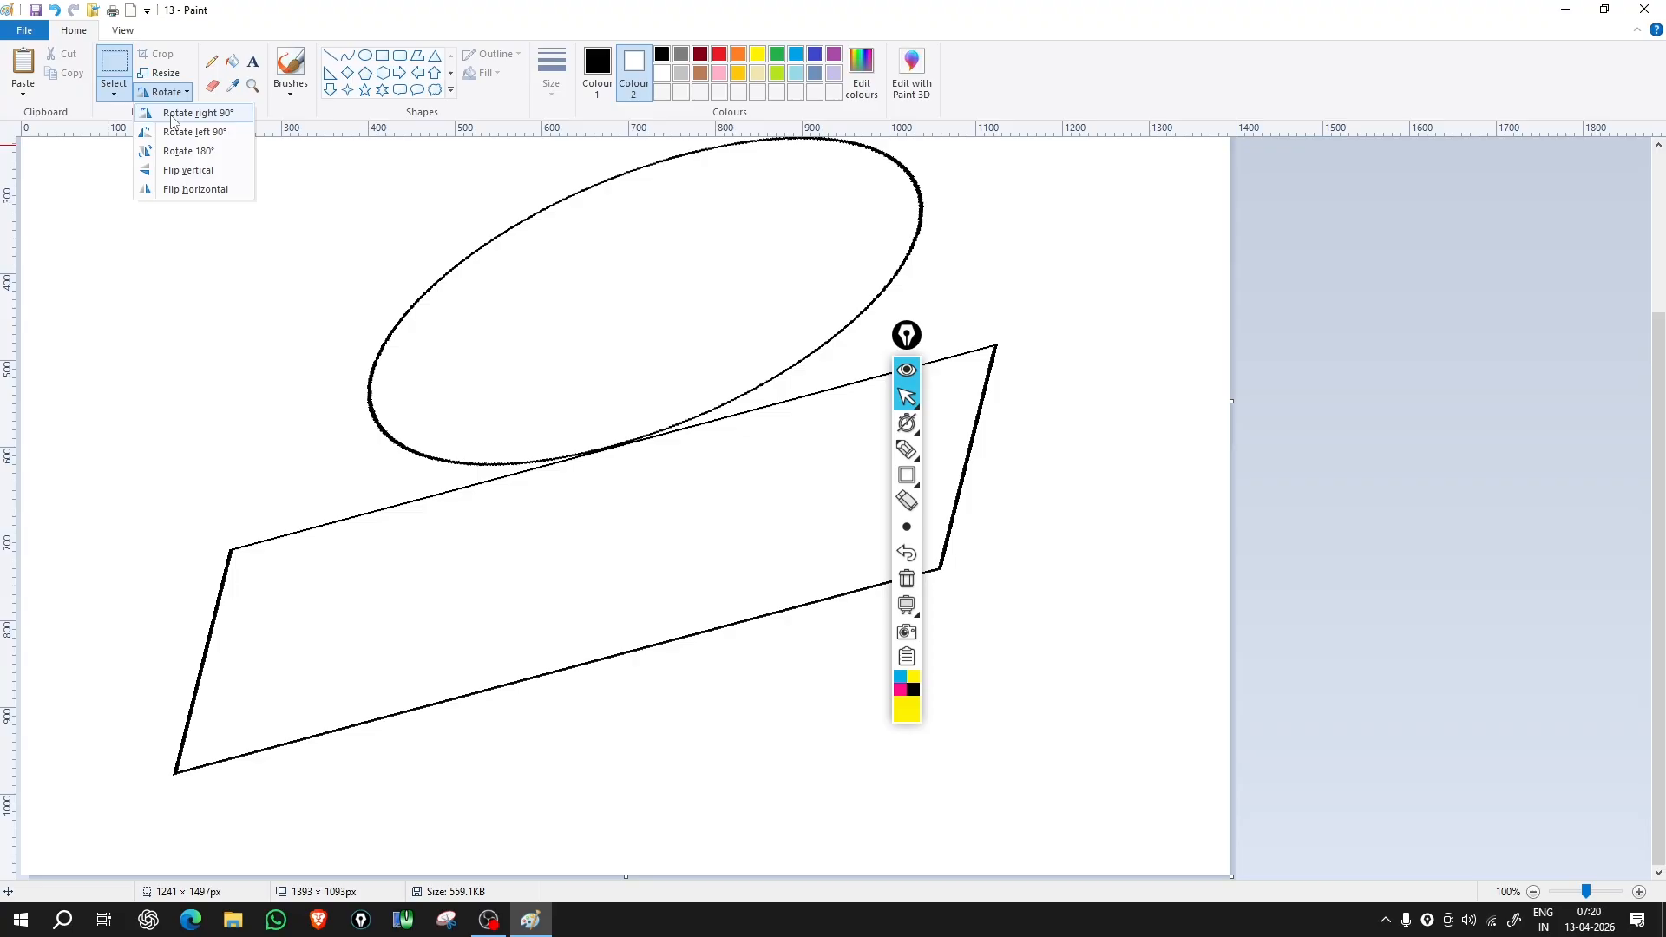
pyautogui.click(171, 119)
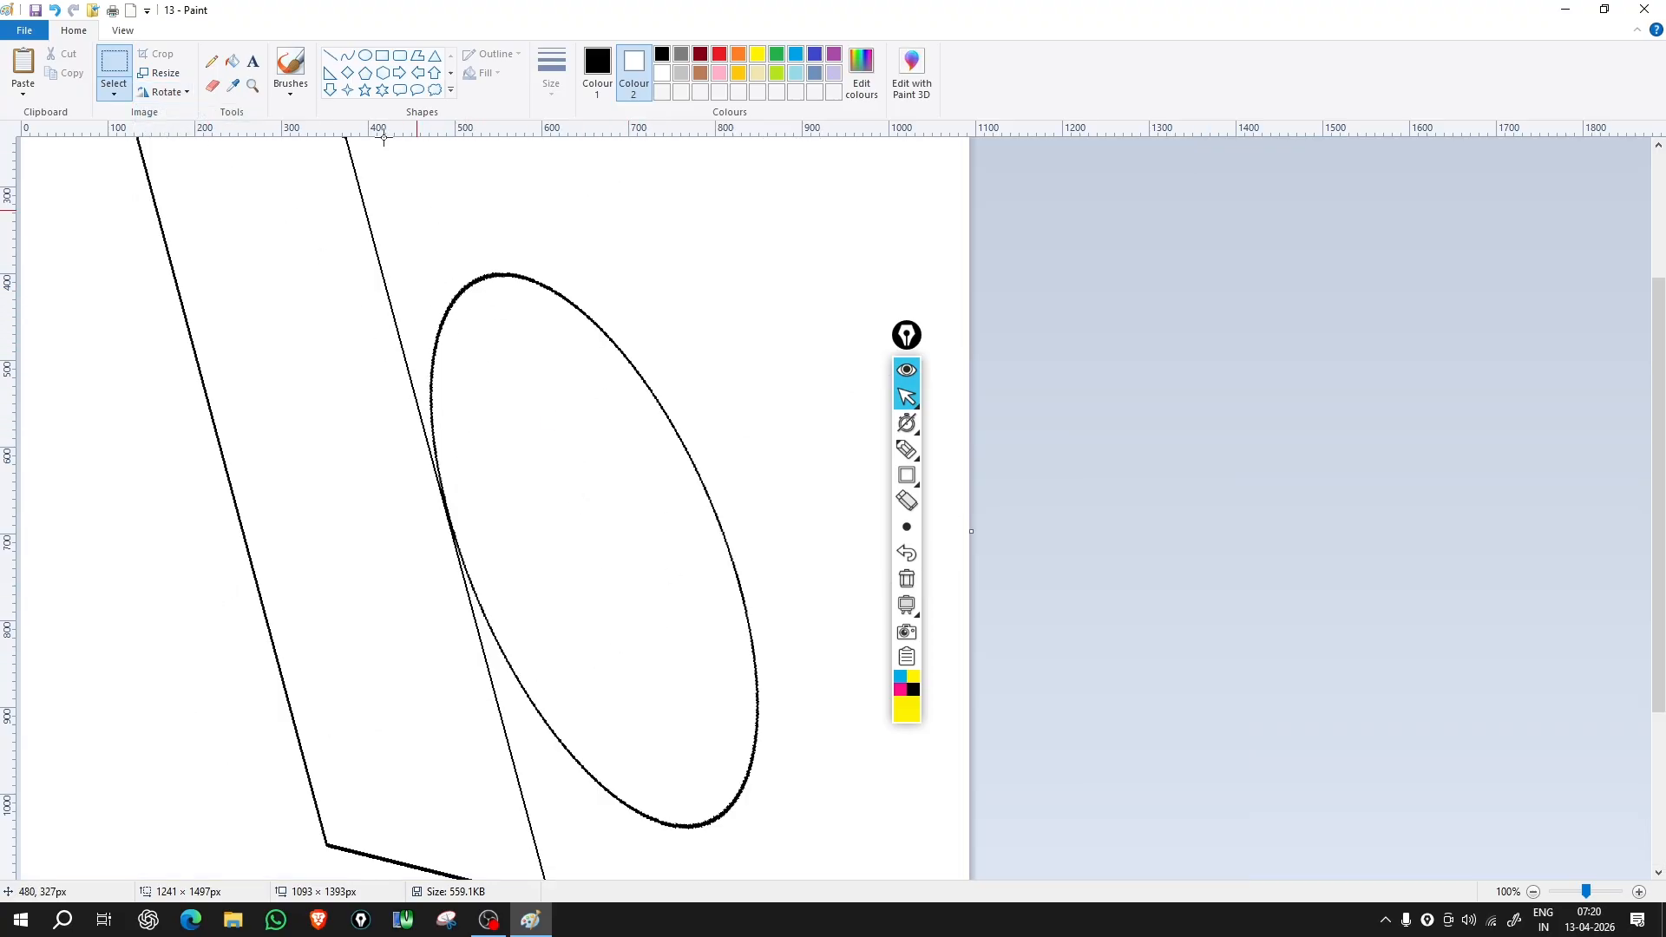
pyautogui.click(187, 93)
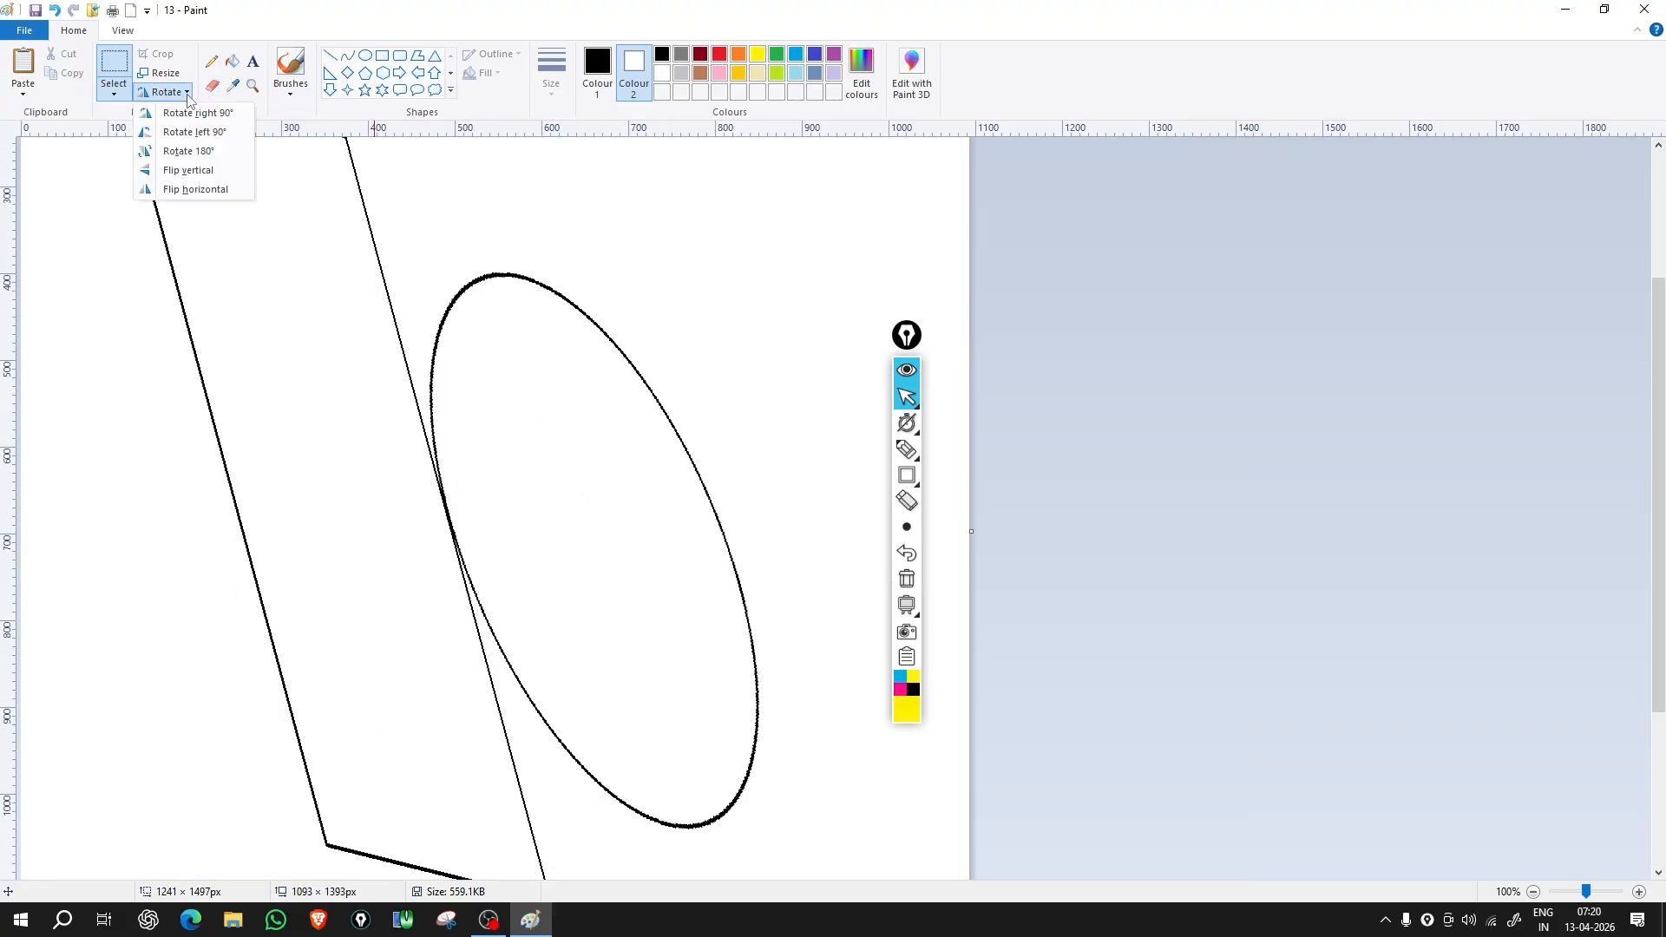
pyautogui.click(198, 136)
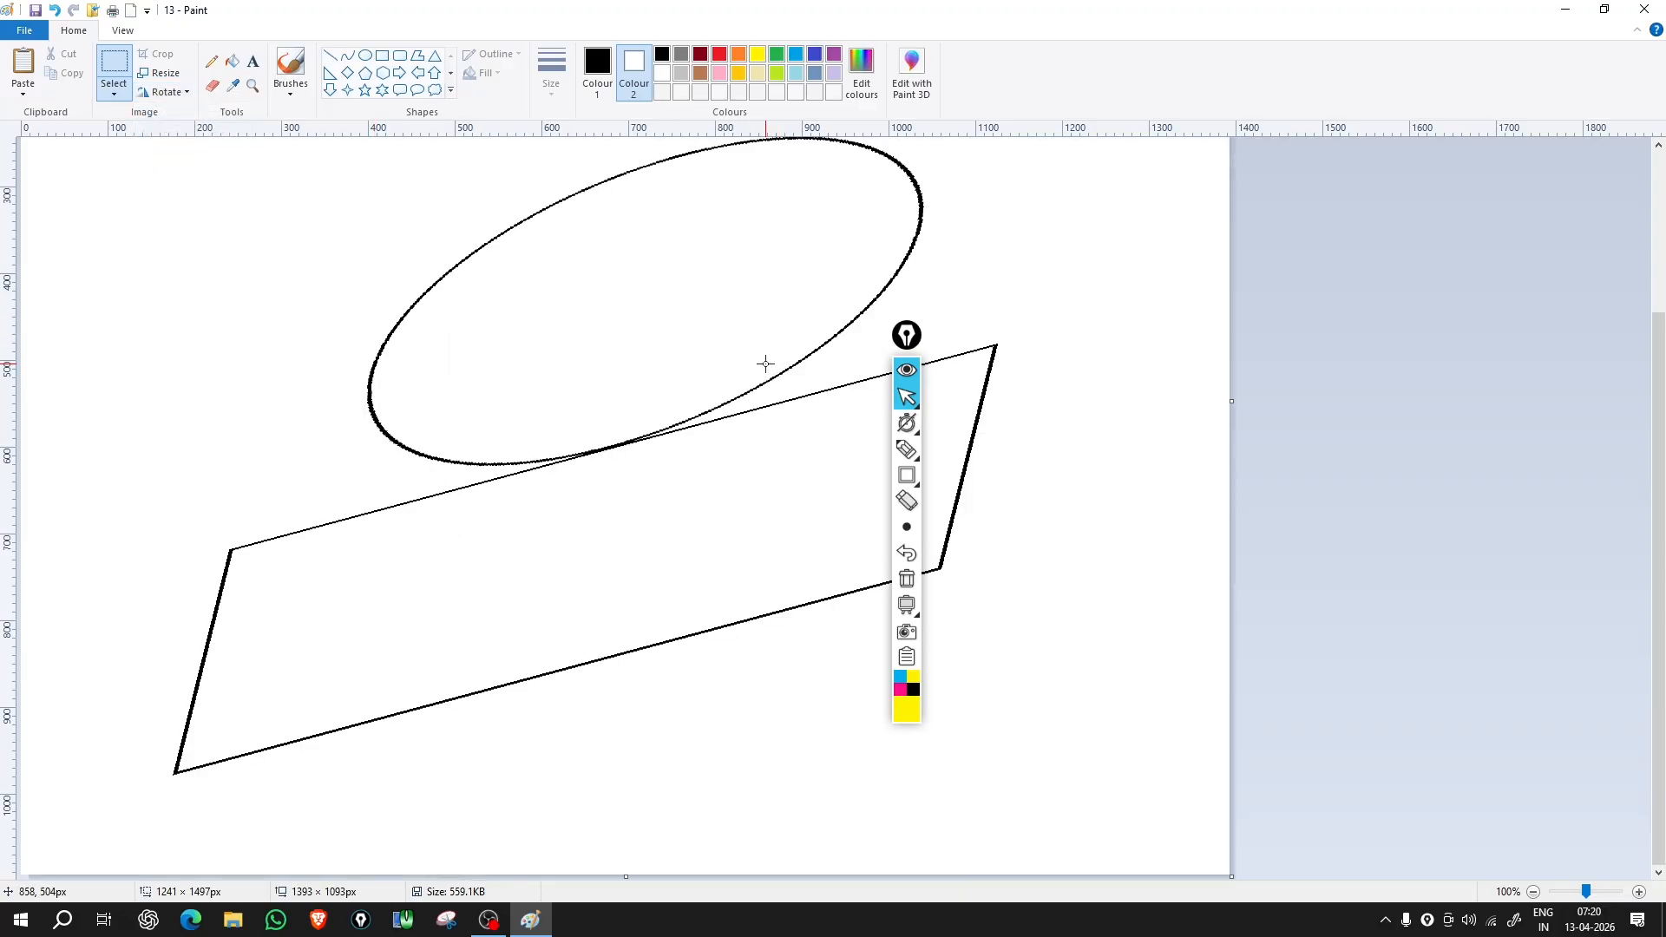
pyautogui.click(167, 92)
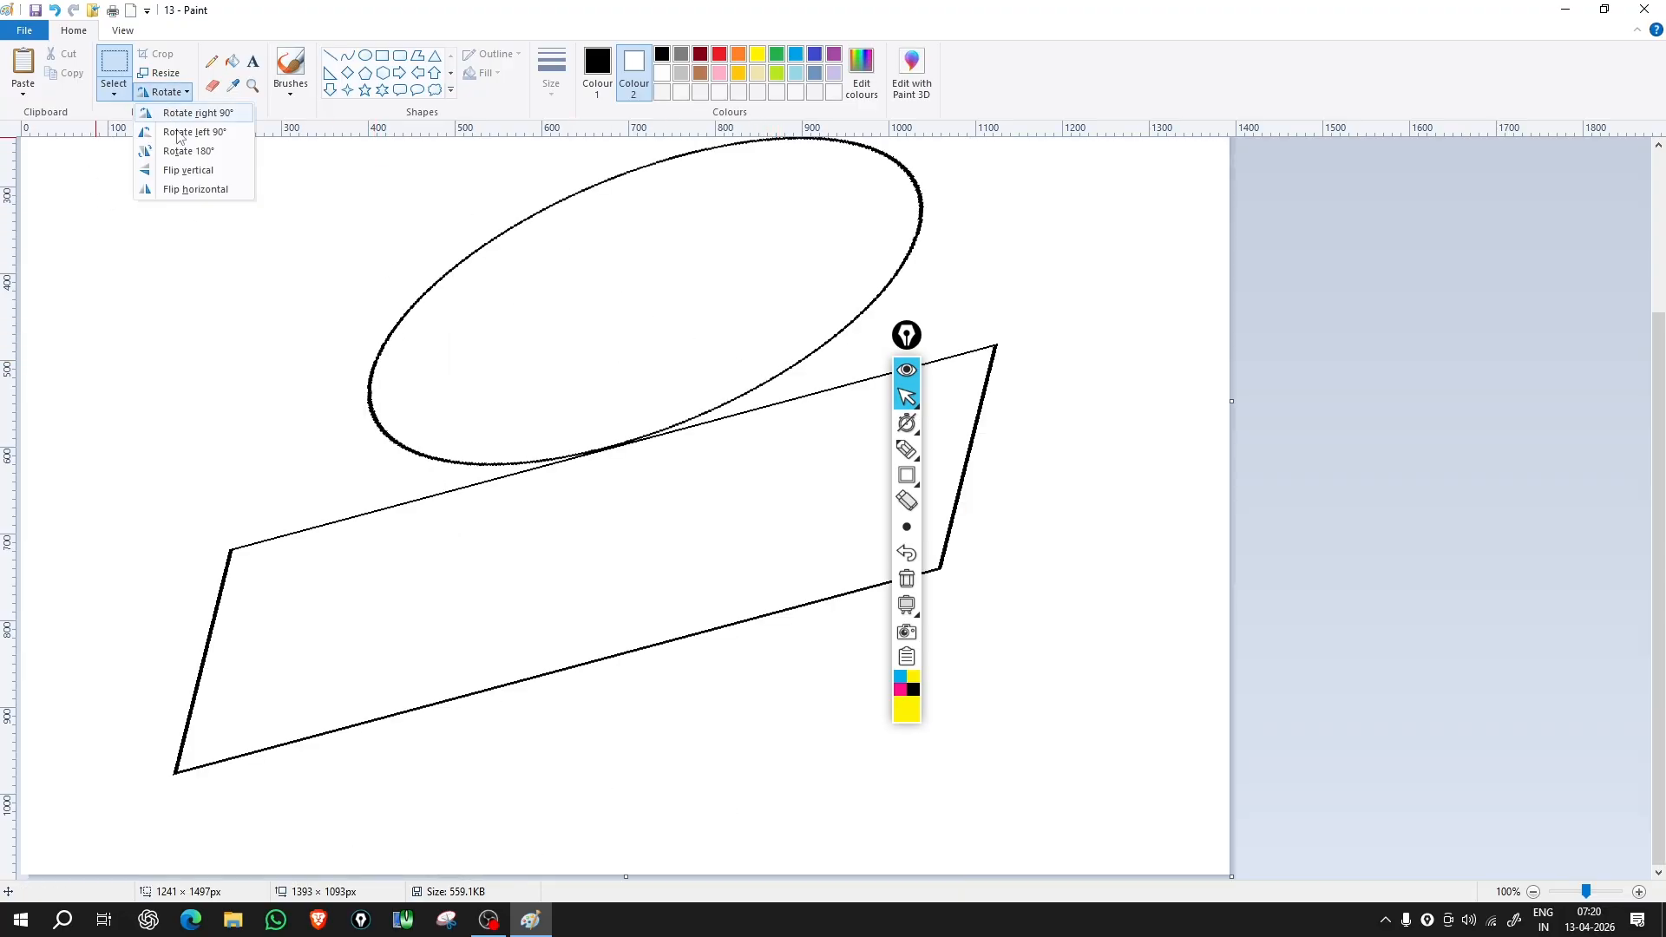
pyautogui.click(187, 156)
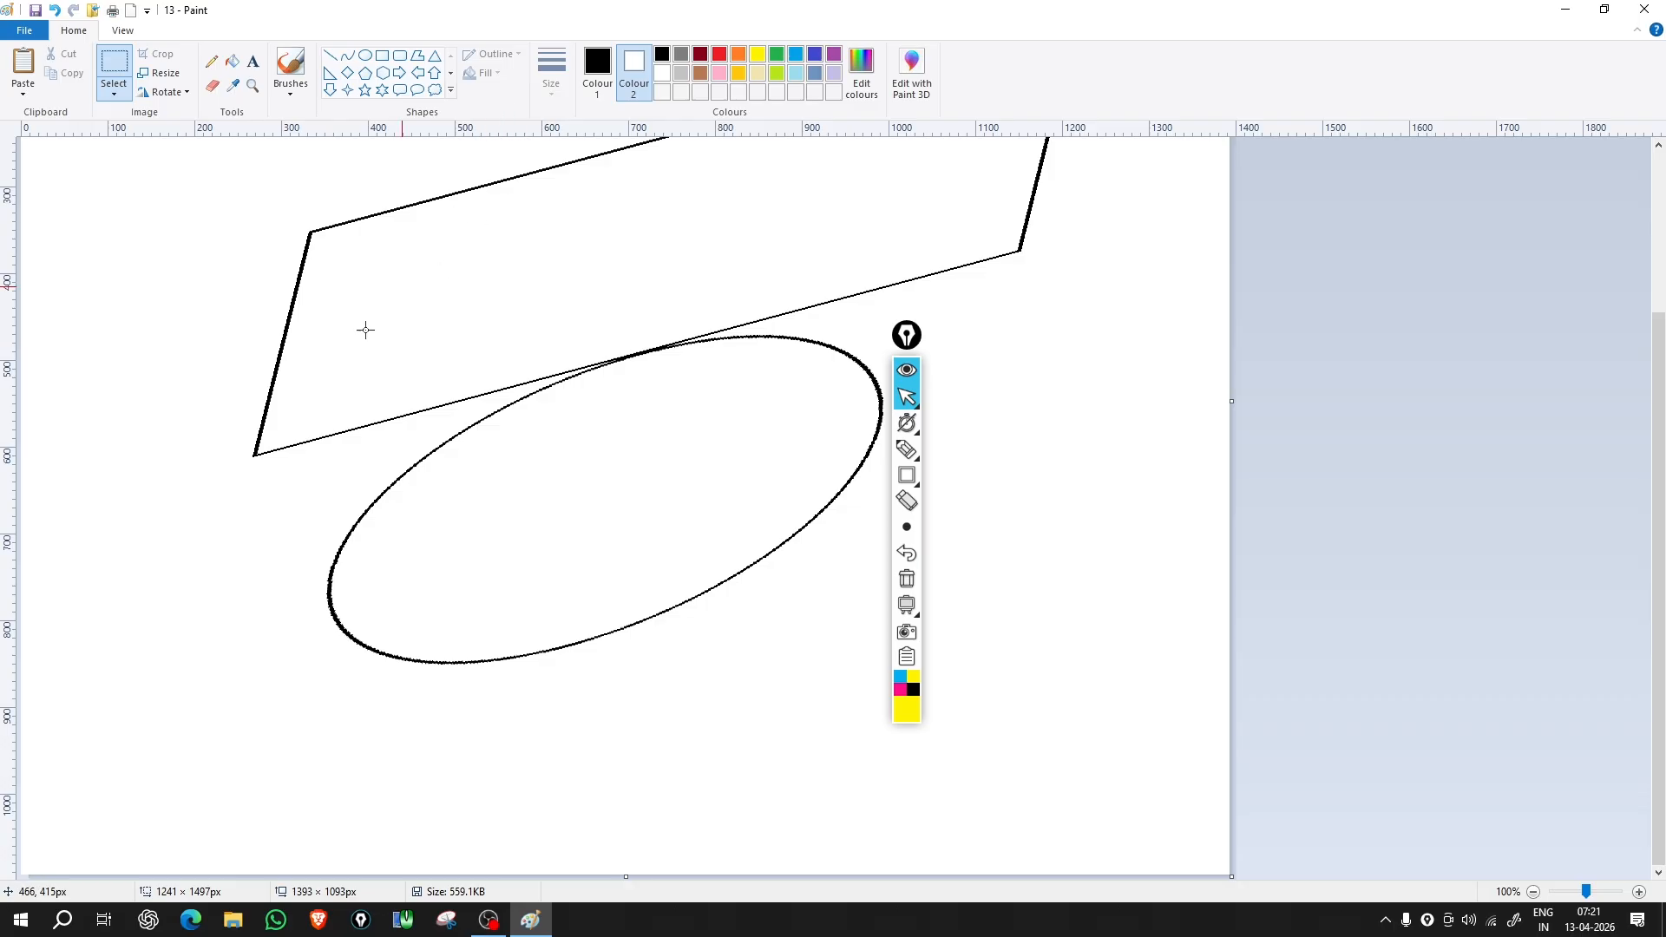
pyautogui.click(184, 92)
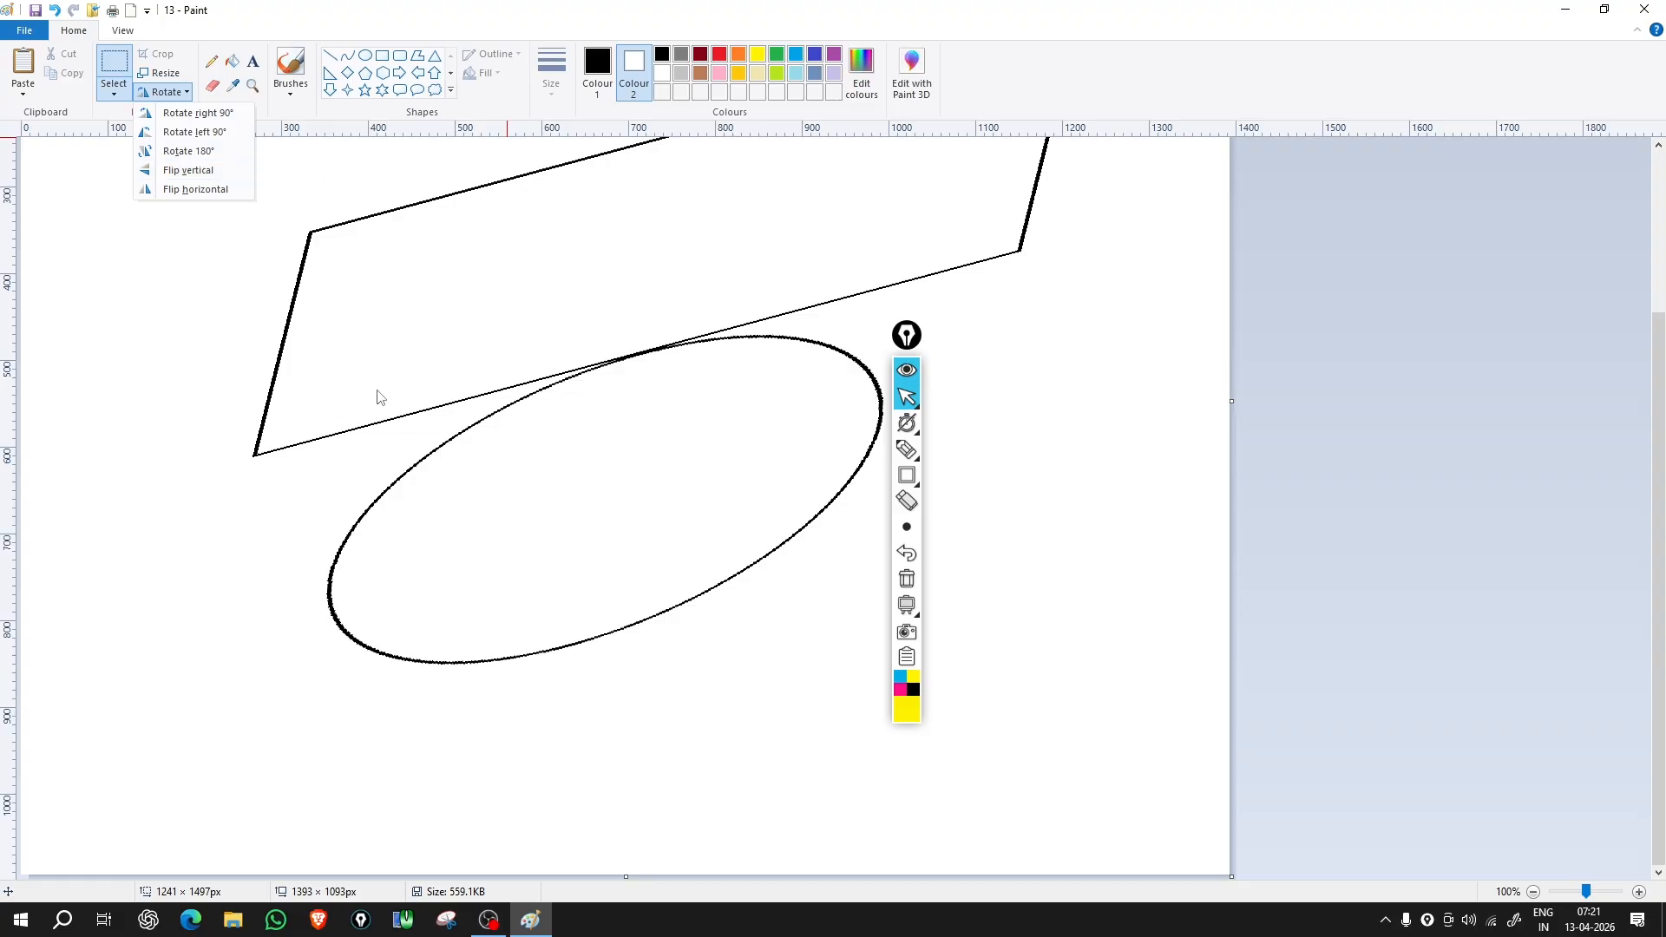
# Step: Apply Flip horizontal, then Flip vertical, returning the oval above the parallelogram
pyautogui.click(213, 189)
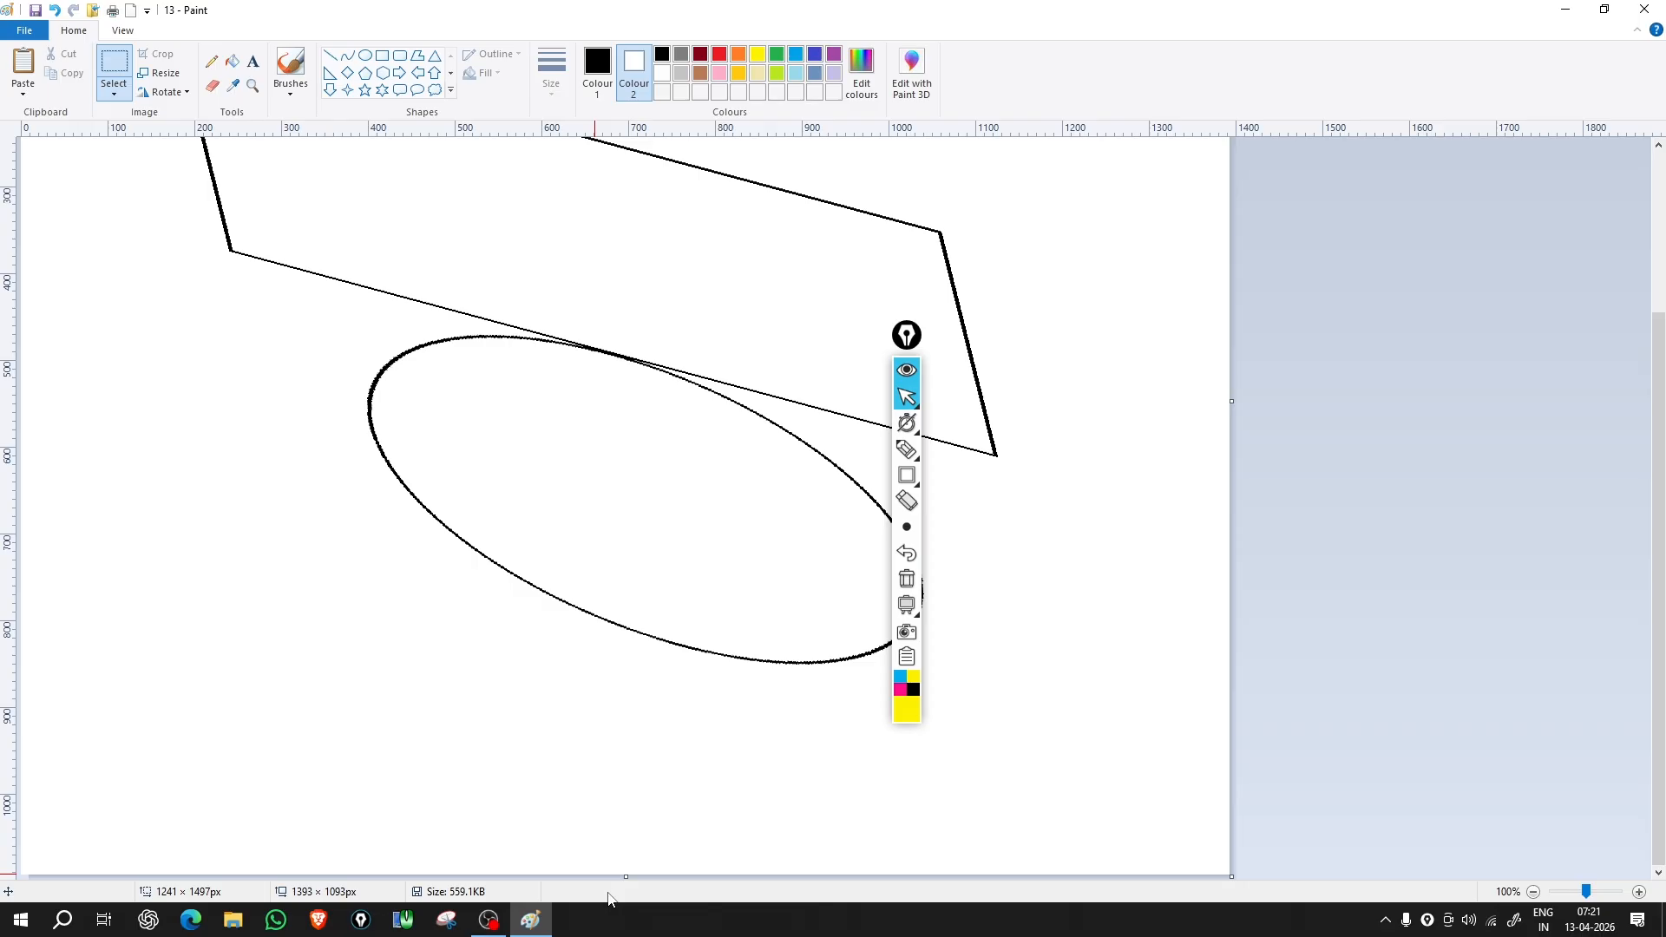
pyautogui.click(164, 92)
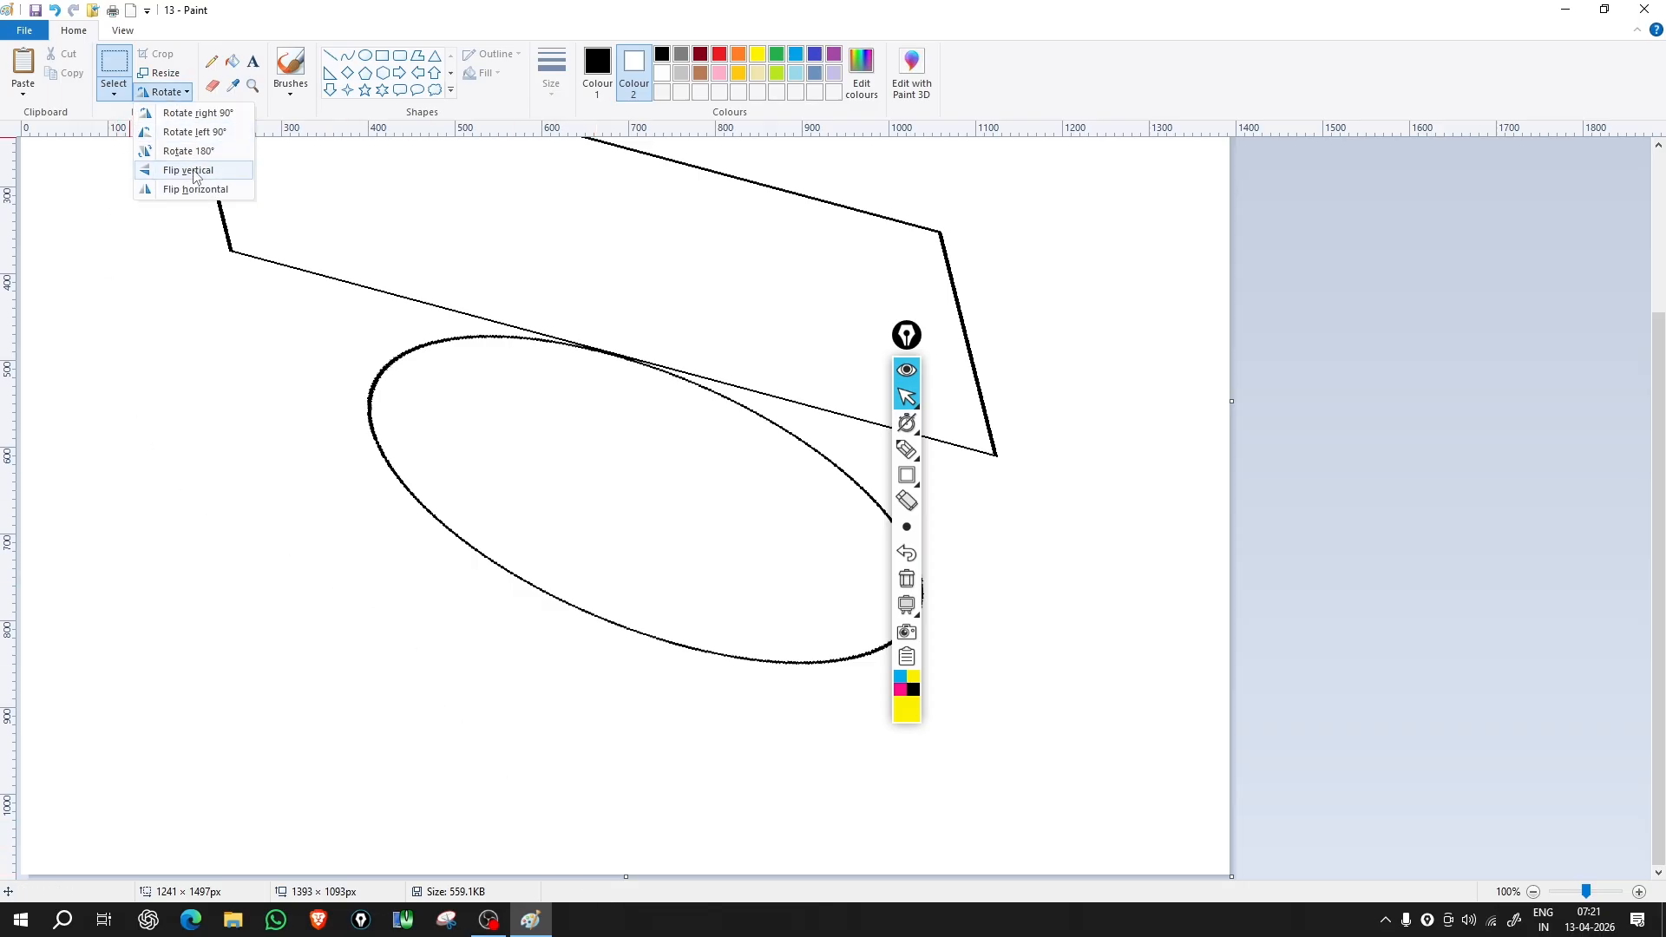
pyautogui.click(191, 171)
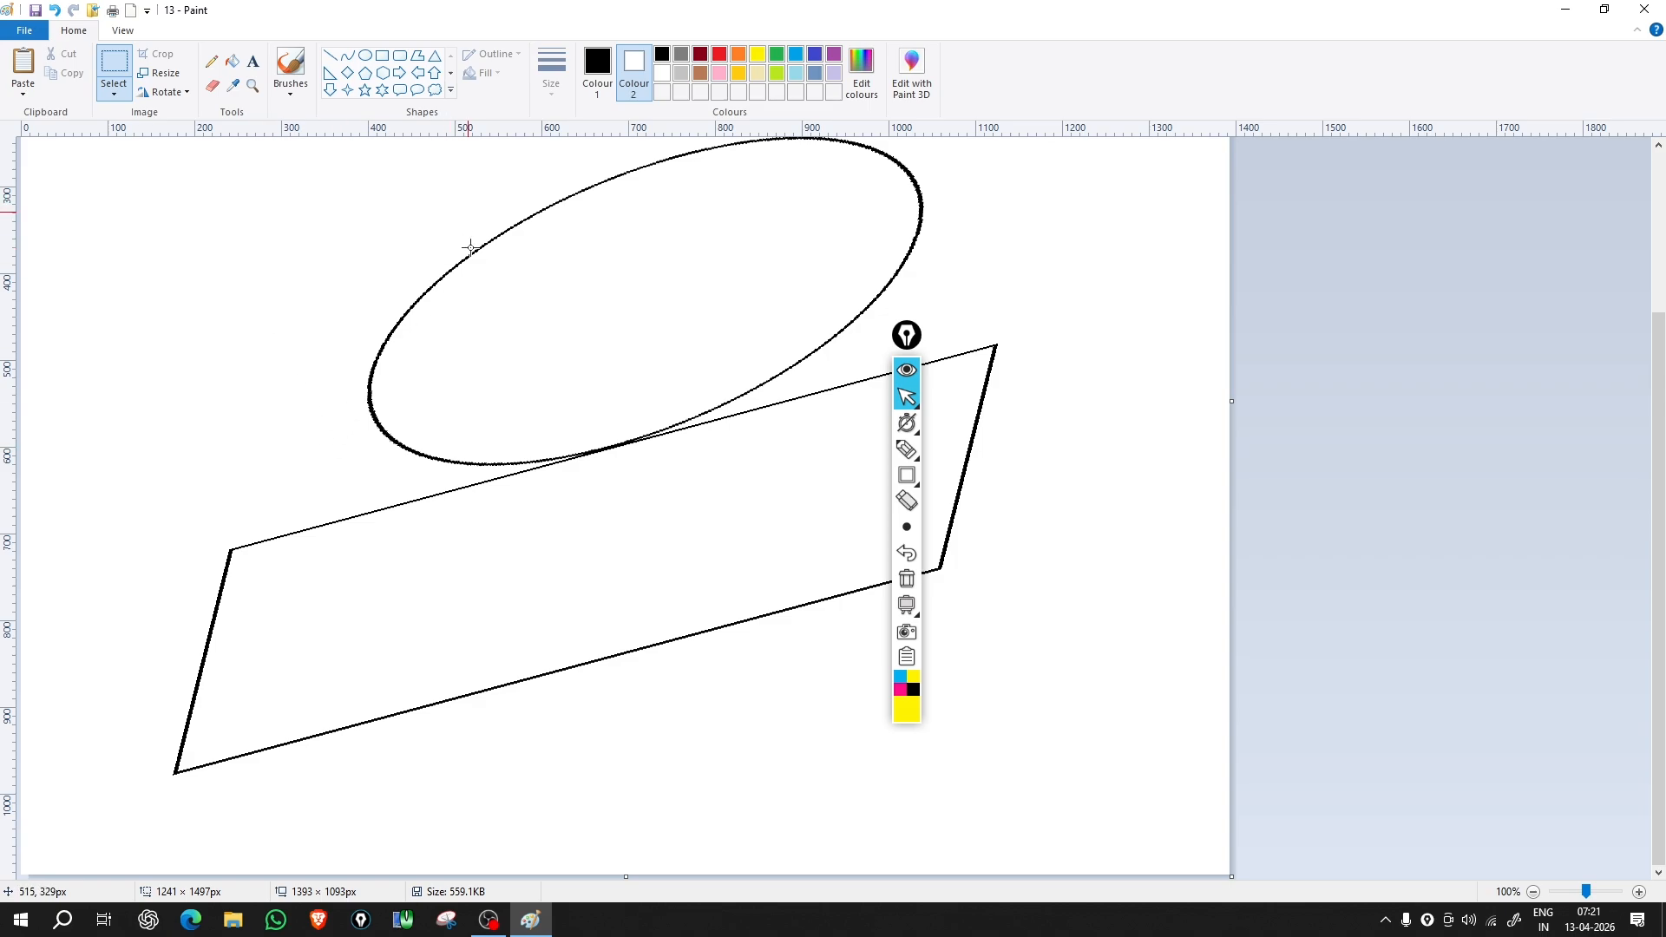